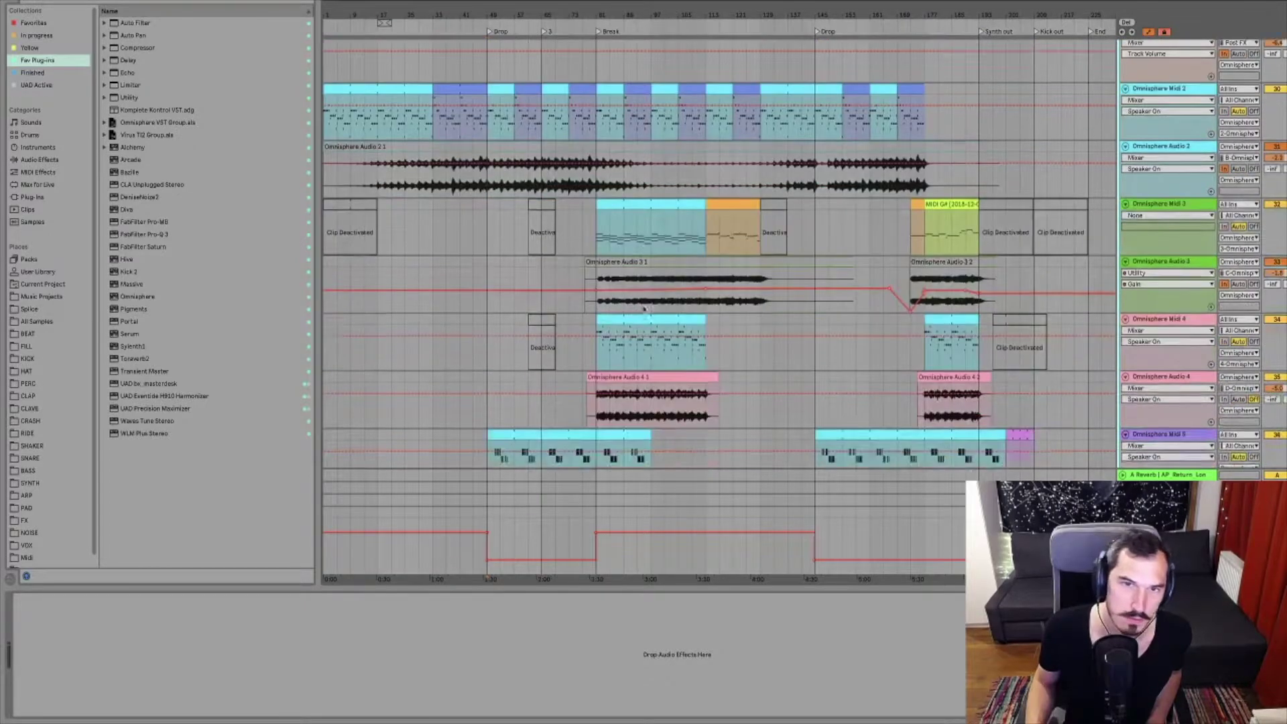
Look through the MIDI and audio tracks of the Omnisphere Group in the arrangement
{"action": "scroll", "coordinate": [645, 307], "scroll_direction": "down", "scroll_amount": 1}
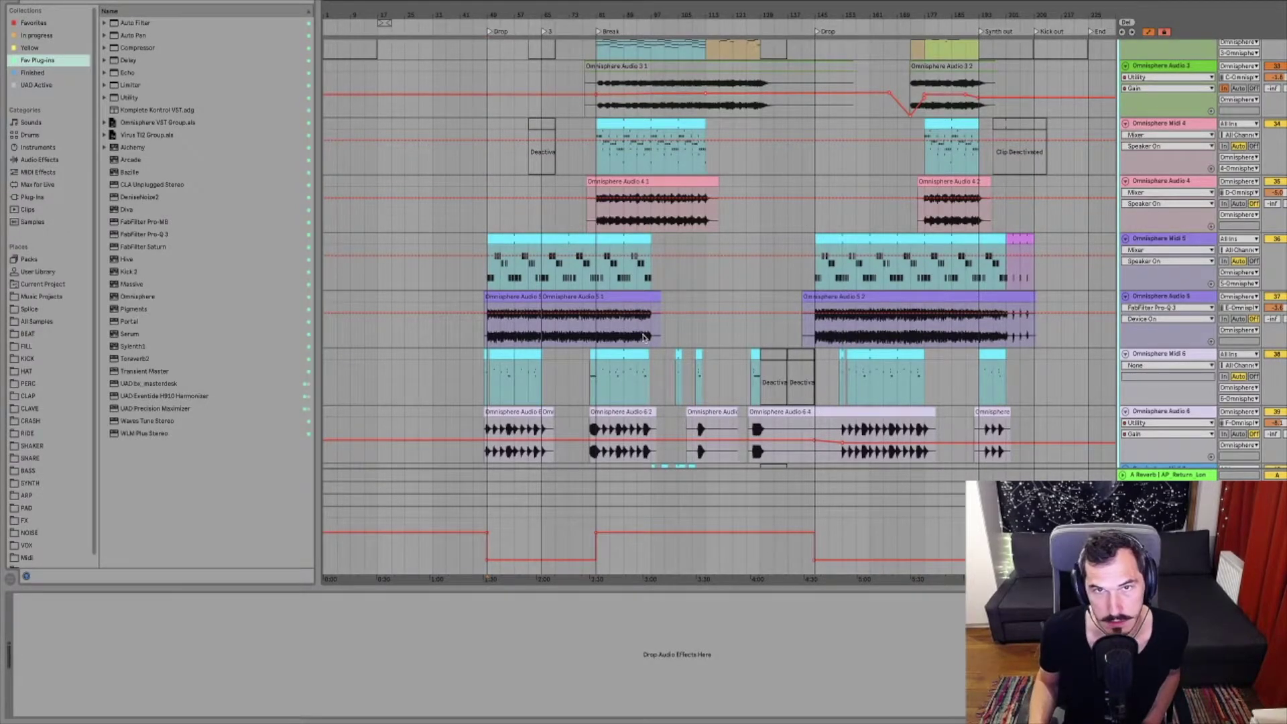
{"action": "scroll", "coordinate": [644, 337], "scroll_direction": "down", "scroll_amount": 10}
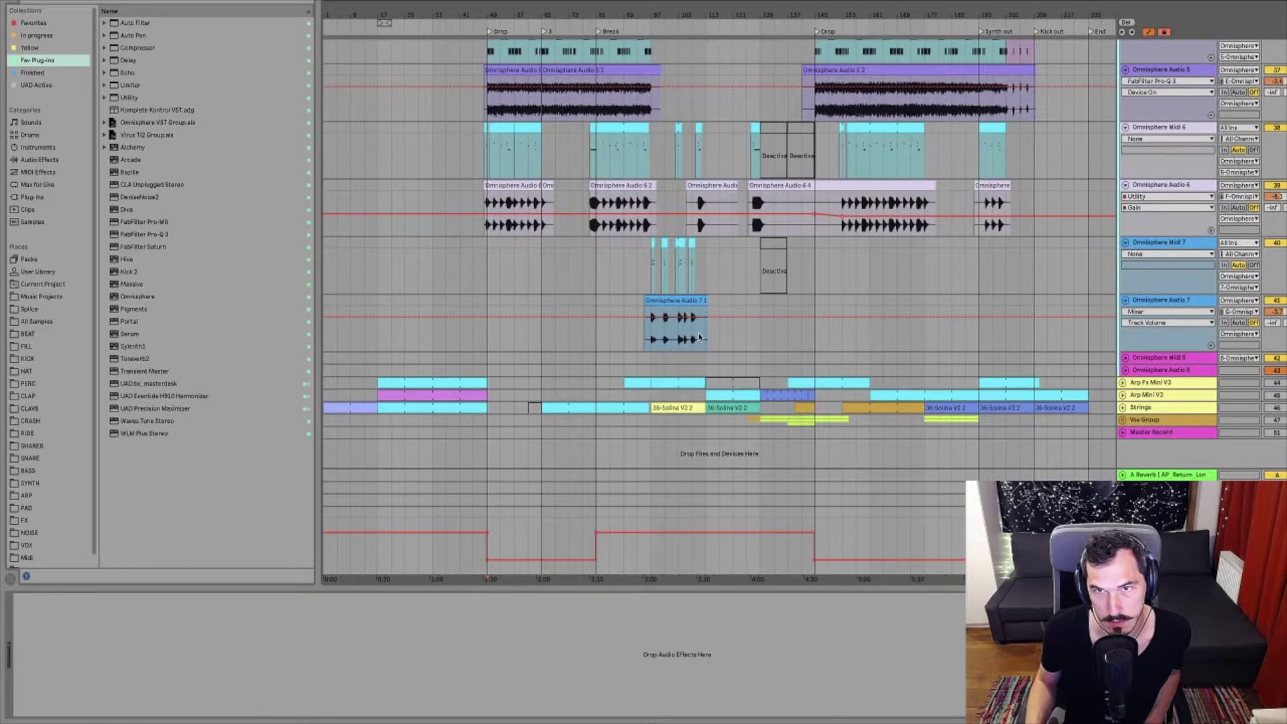
{"action": "scroll", "coordinate": [698, 337], "scroll_direction": "up", "scroll_amount": 20}
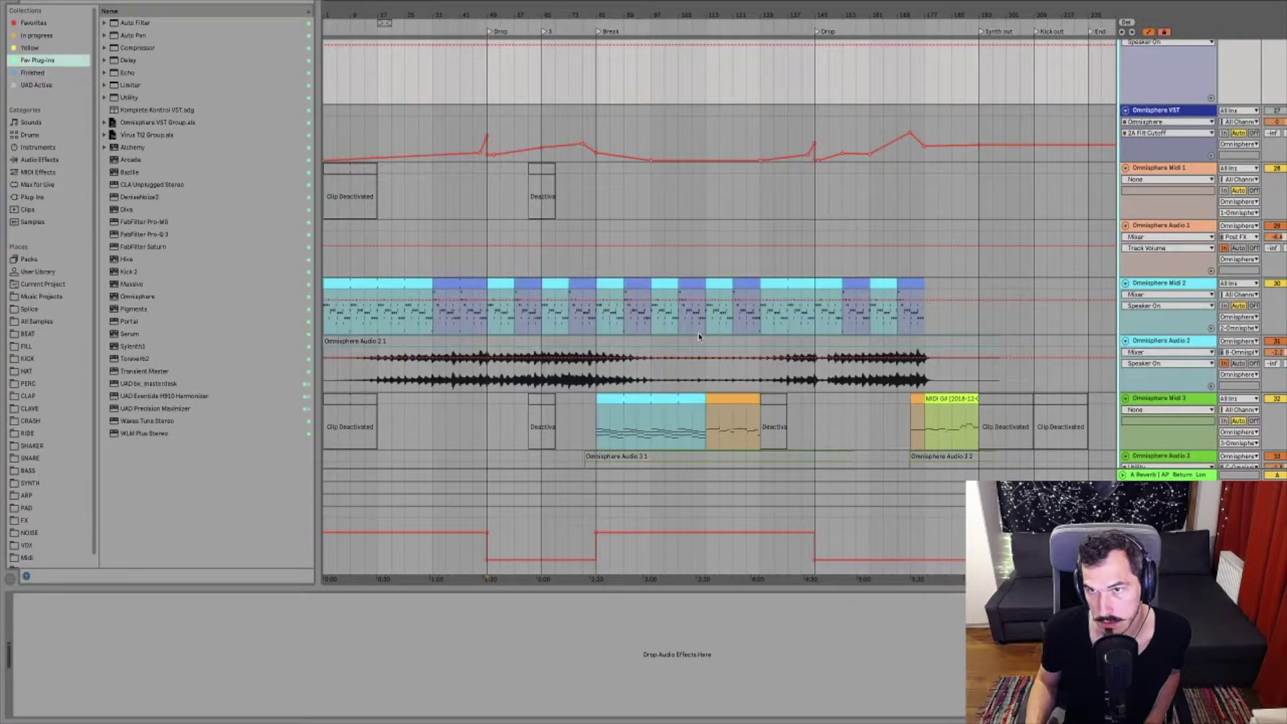
{"action": "scroll", "coordinate": [707, 336], "scroll_direction": "up", "scroll_amount": 5}
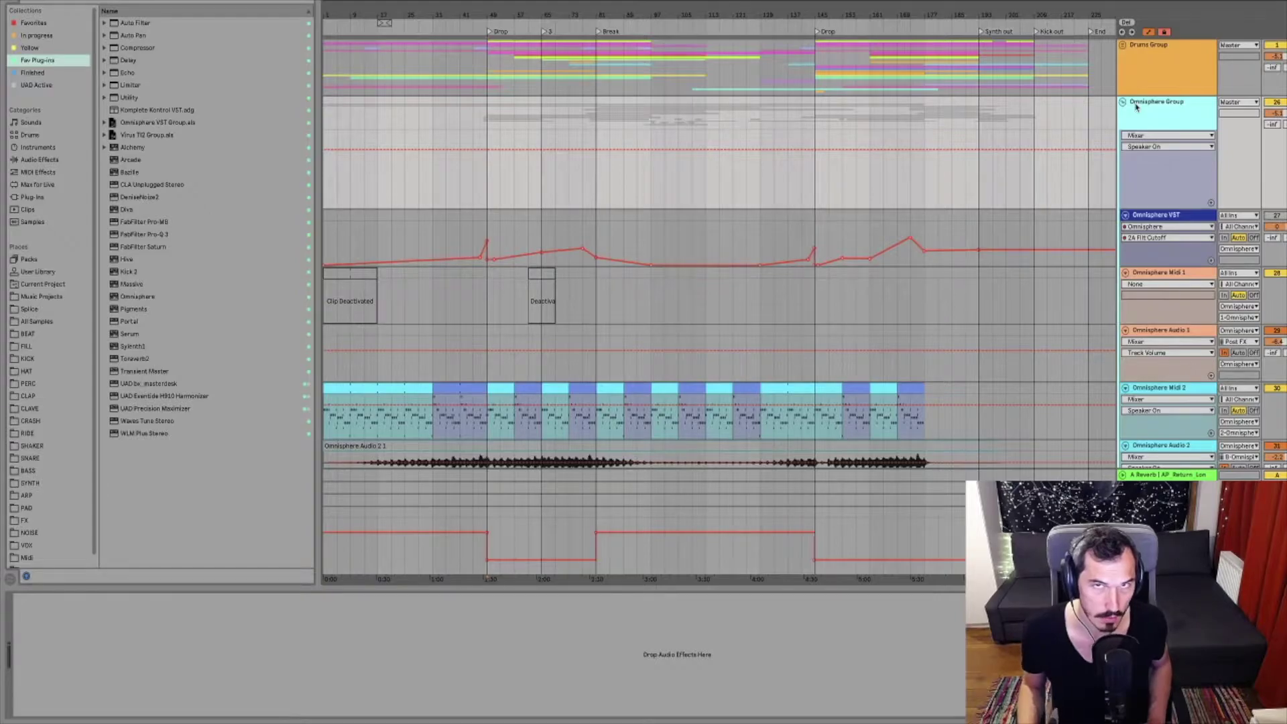
{"action": "scroll", "coordinate": [854, 287], "scroll_direction": "down", "scroll_amount": 2}
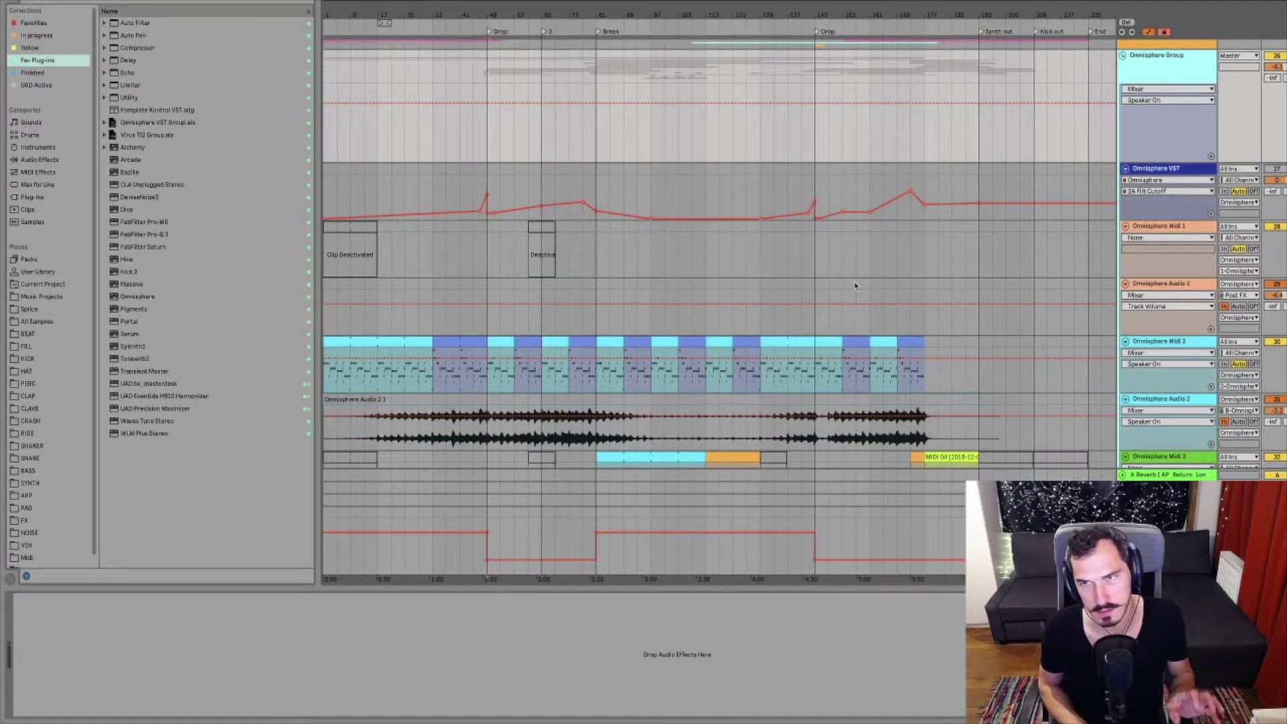
{"action": "scroll", "coordinate": [932, 287], "scroll_direction": "up", "scroll_amount": 2}
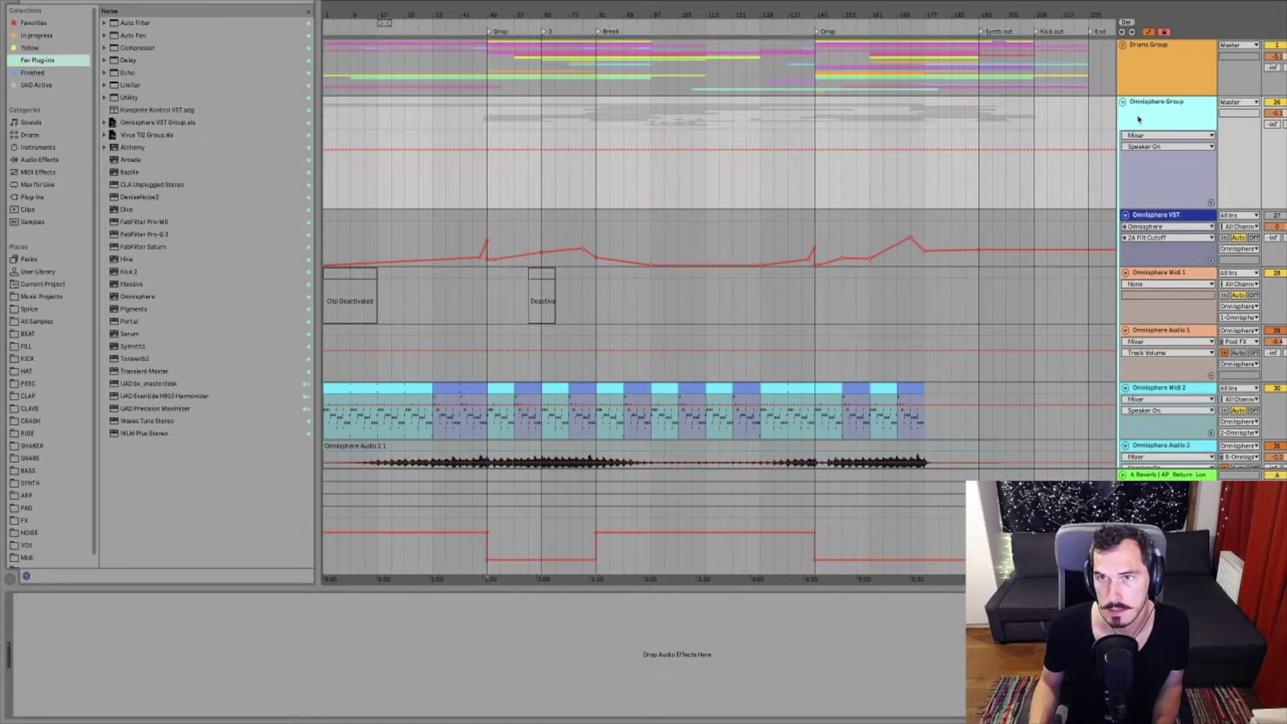
{"action": "scroll", "coordinate": [879, 250], "scroll_direction": "down", "scroll_amount": 1}
{"action": "scroll", "coordinate": [880, 250], "scroll_direction": "down", "scroll_amount": 4}
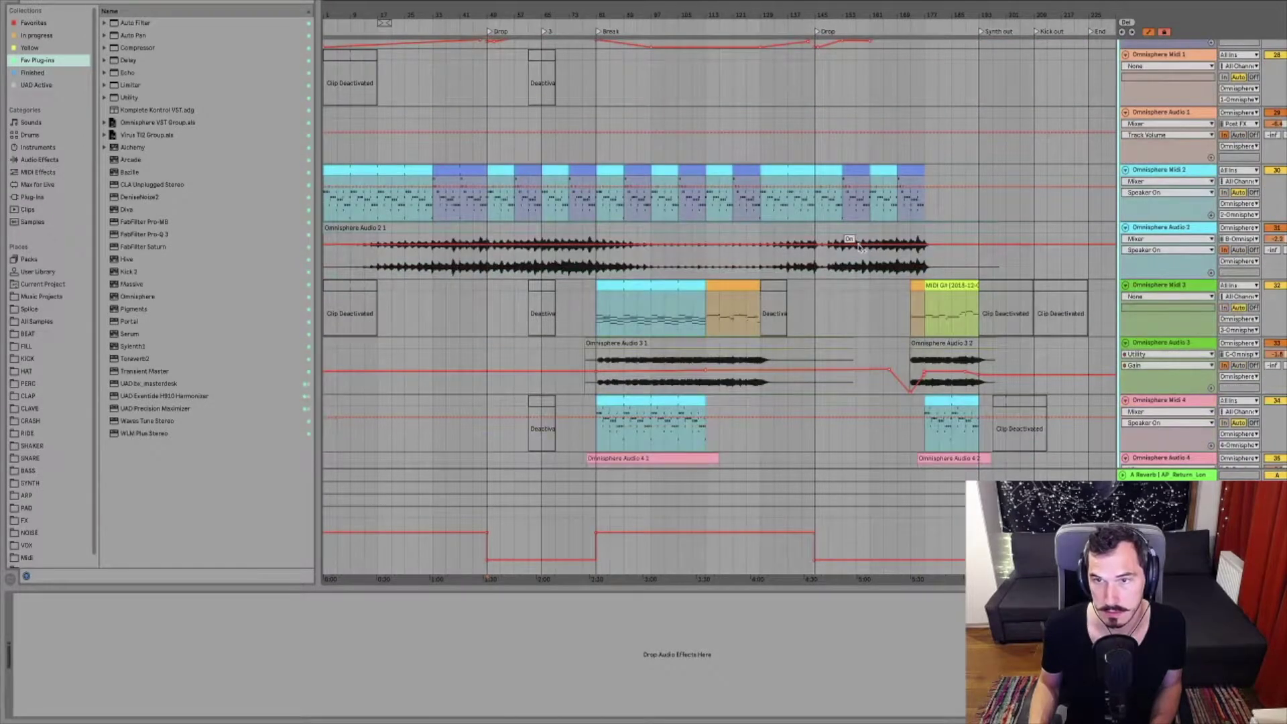
{"action": "scroll", "coordinate": [860, 247], "scroll_direction": "down", "scroll_amount": 6}
{"action": "scroll", "coordinate": [863, 249], "scroll_direction": "down", "scroll_amount": 5}
Set monitoring to Off on the Omnisphere Audio 2 and Omnisphere Audio 3 tracks
{"action": "scroll", "coordinate": [863, 249], "scroll_direction": "up", "scroll_amount": 14}
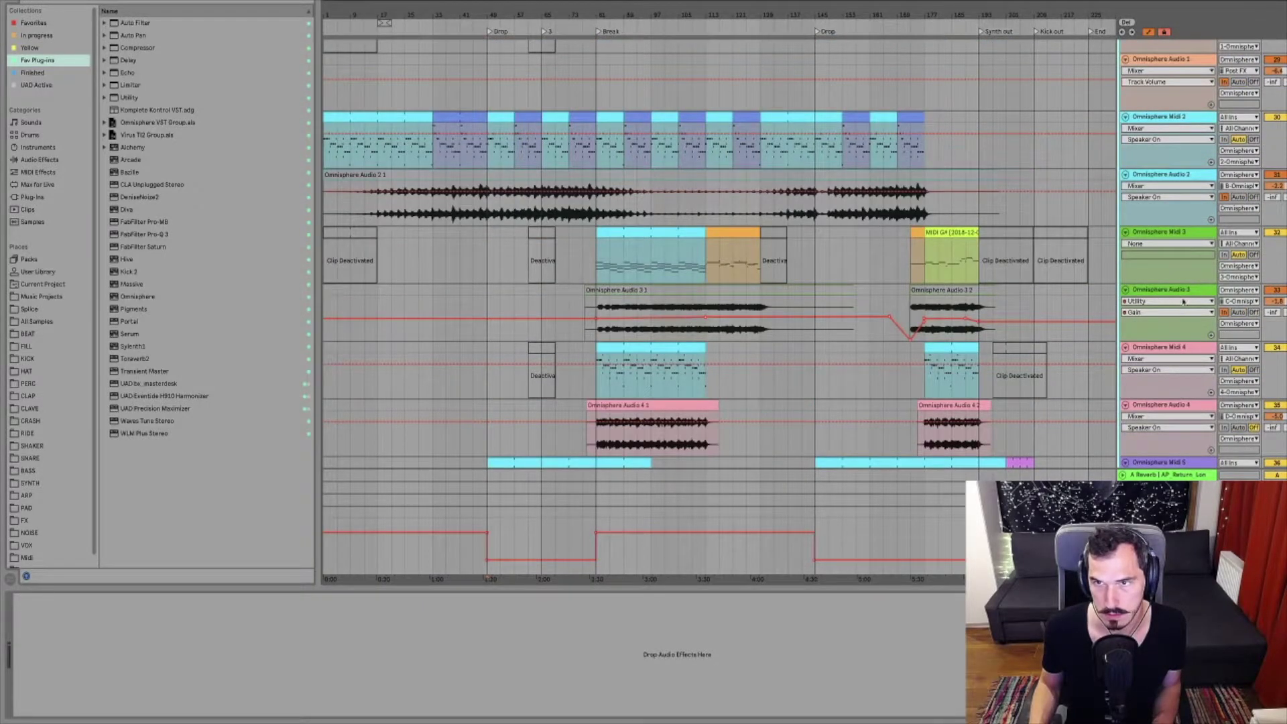
{"action": "left_click", "coordinate": [1174, 295]}
{"action": "left_click", "coordinate": [1175, 178]}
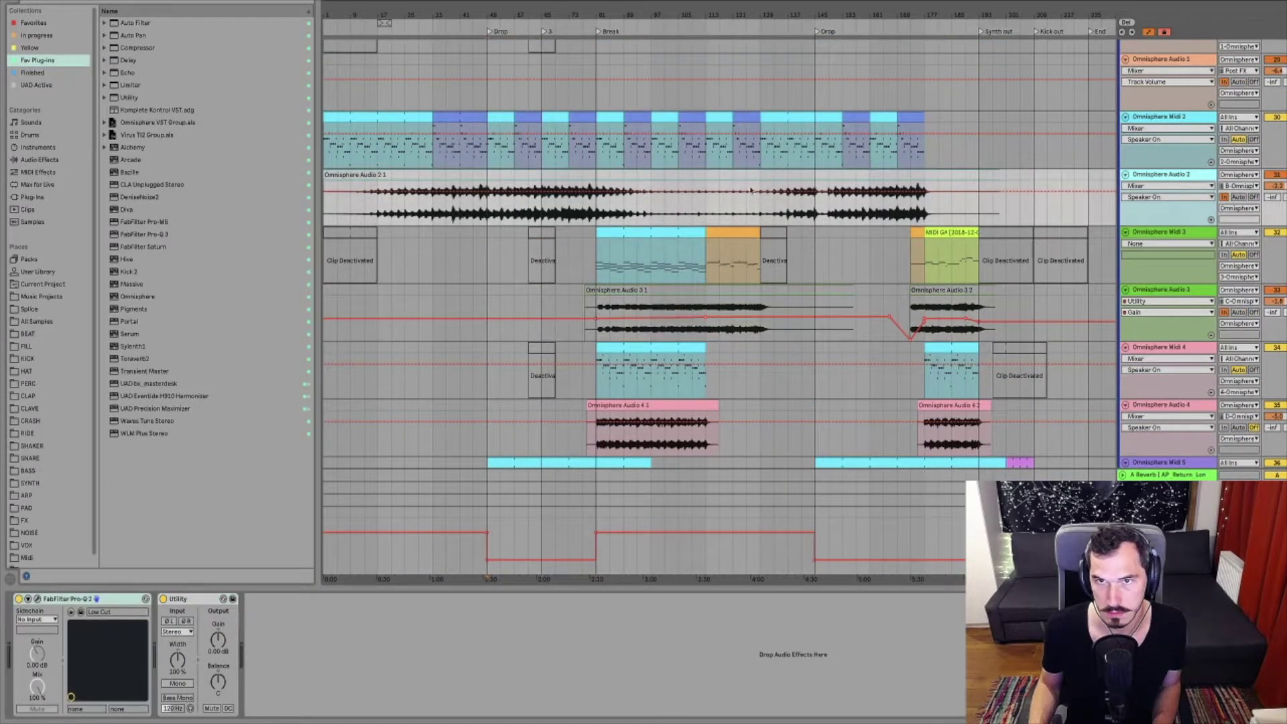
{"action": "left_click", "coordinate": [1253, 197]}
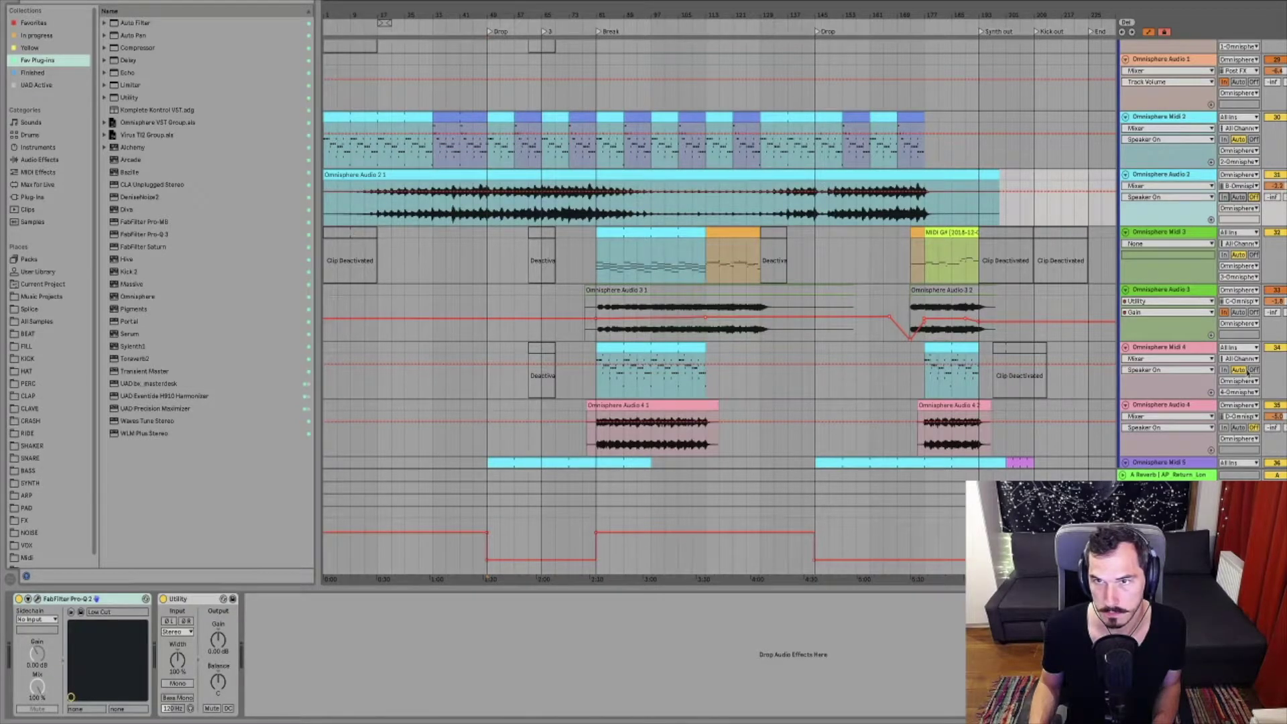
{"action": "left_click", "coordinate": [1254, 312]}
{"action": "scroll", "coordinate": [1210, 342], "scroll_direction": "down", "scroll_amount": 3}
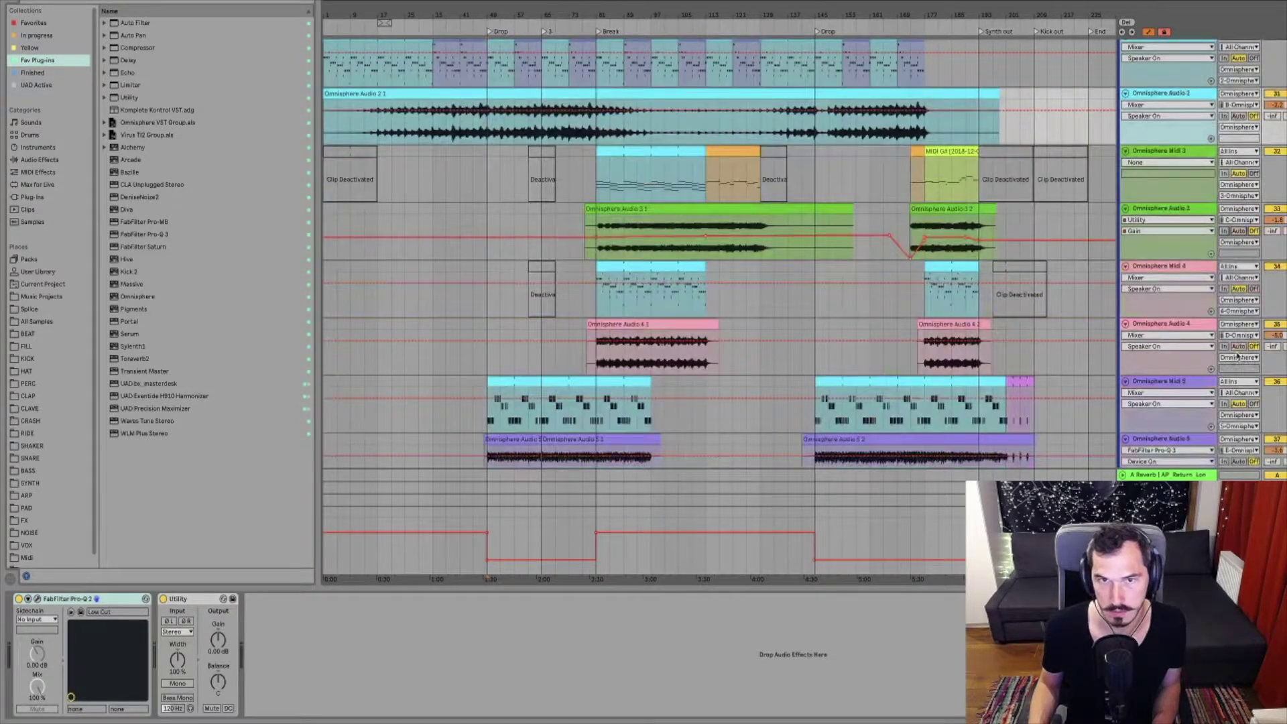
{"action": "scroll", "coordinate": [1089, 272], "scroll_direction": "up", "scroll_amount": 3}
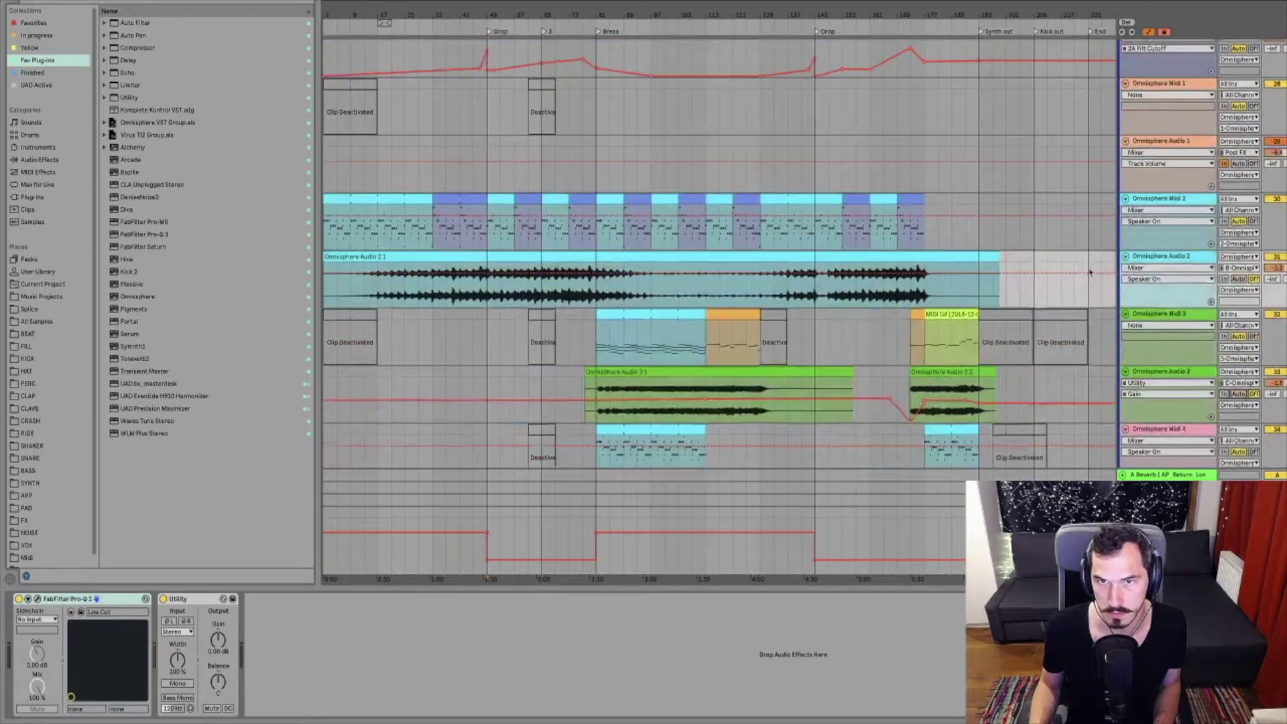
Unfold the Arp Fx Mini V3 track and cut the Utility device from its device chain
{"action": "scroll", "coordinate": [1090, 272], "scroll_direction": "down", "scroll_amount": 12}
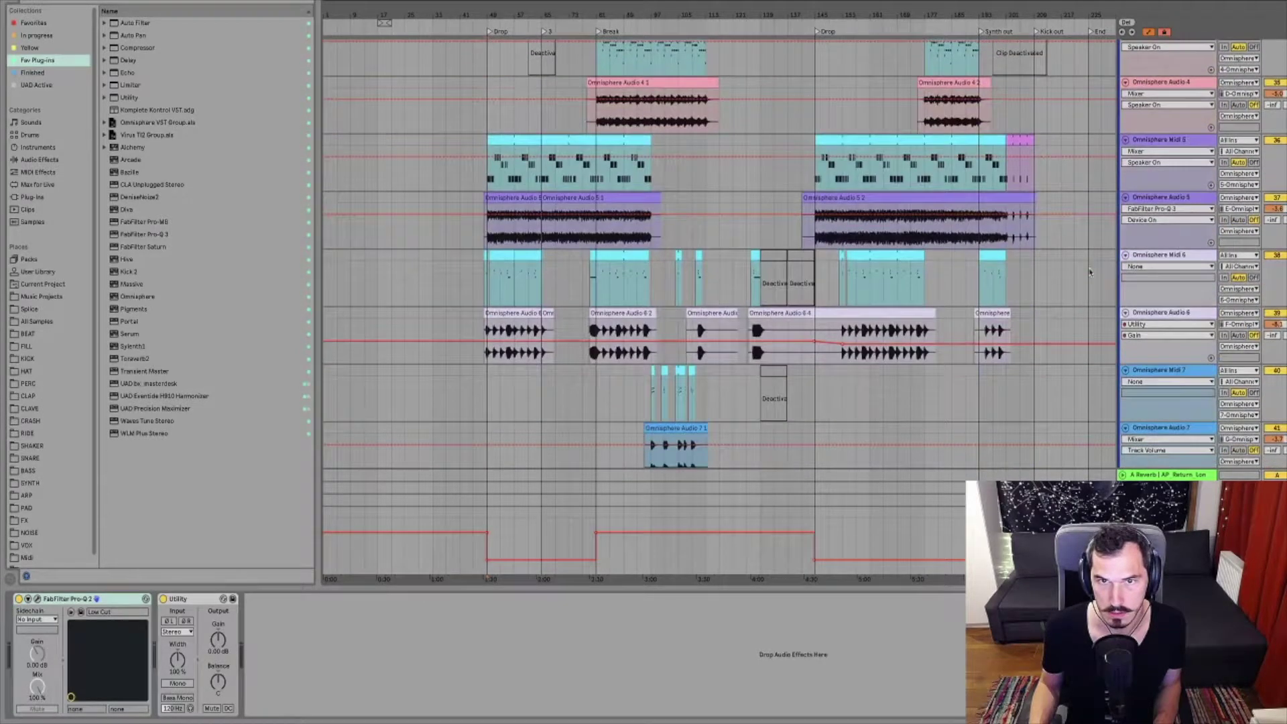
{"action": "left_click", "coordinate": [1135, 392]}
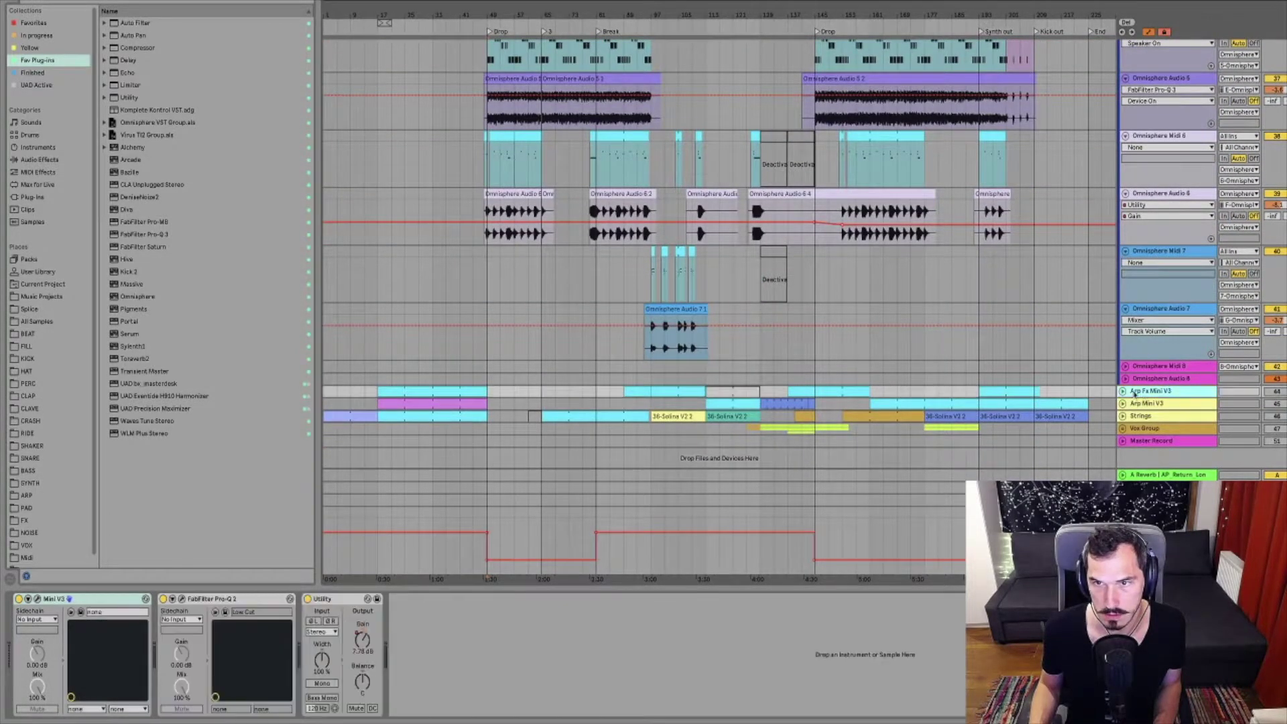
{"action": "left_click", "coordinate": [1123, 391]}
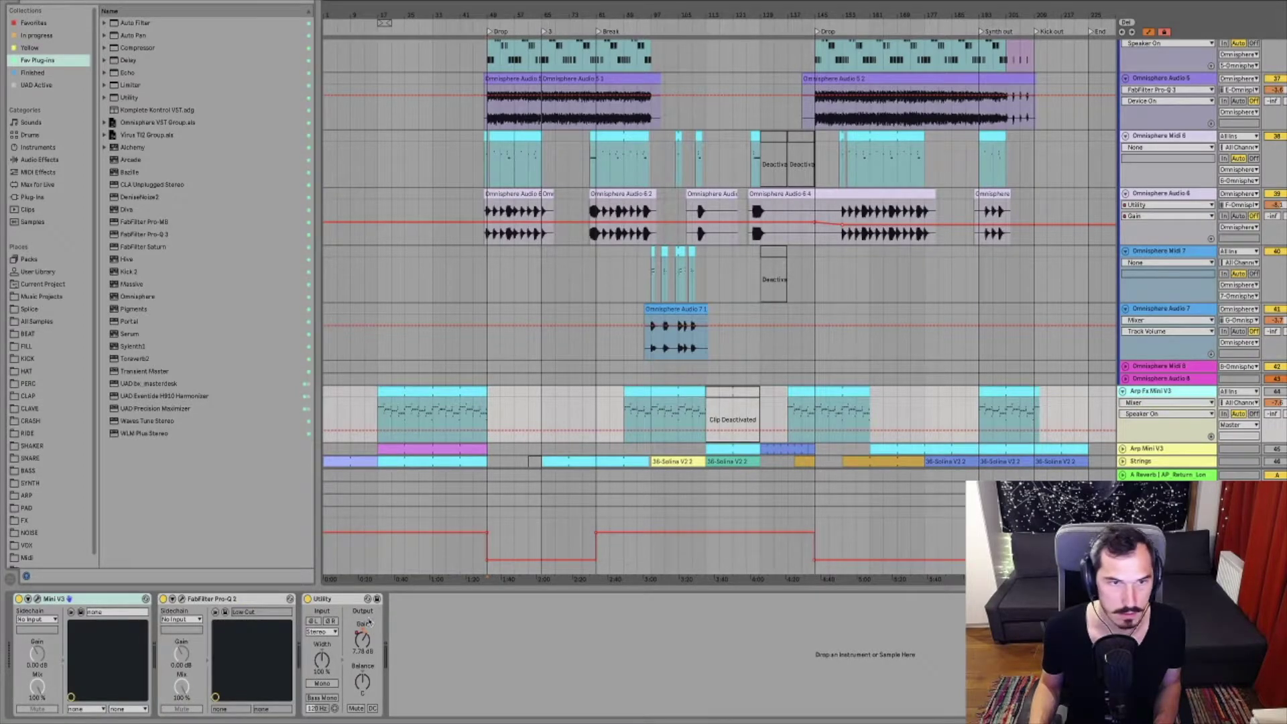
{"action": "left_click", "coordinate": [177, 607]}
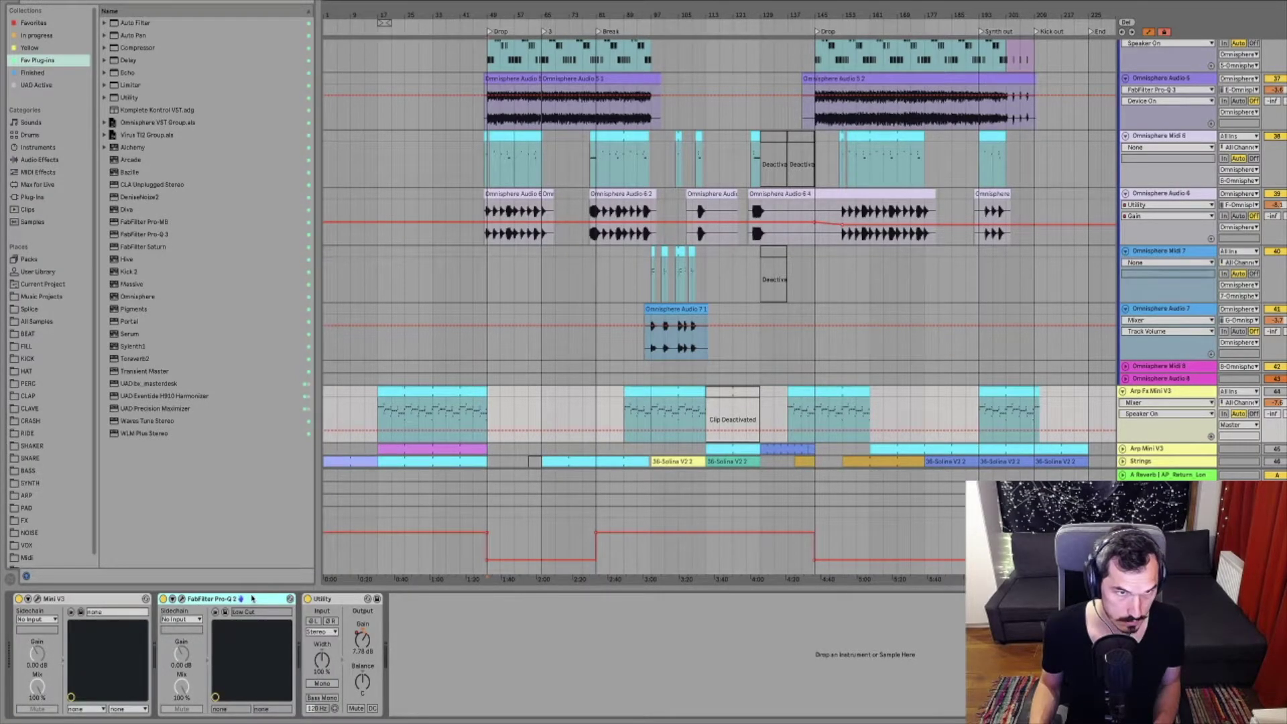
{"action": "left_click", "coordinate": [333, 603]}
{"action": "left_click", "coordinate": [191, 599]}
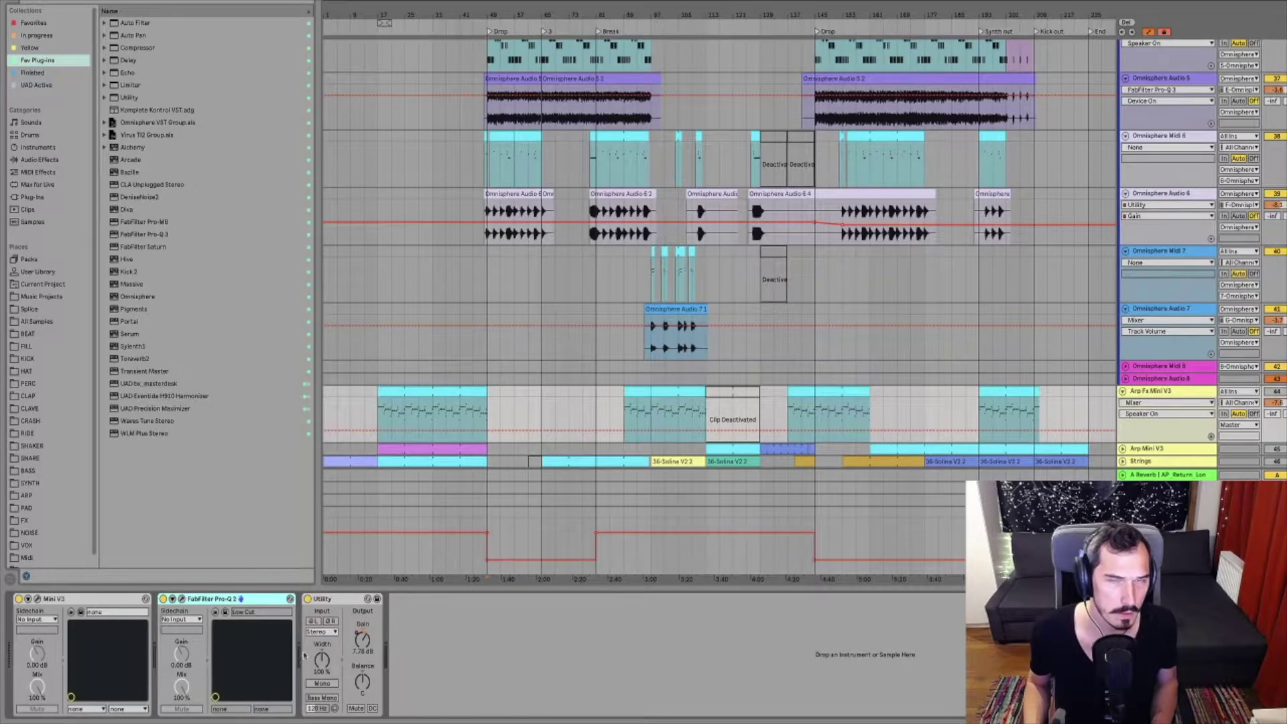
{"action": "left_click", "coordinate": [355, 614]}
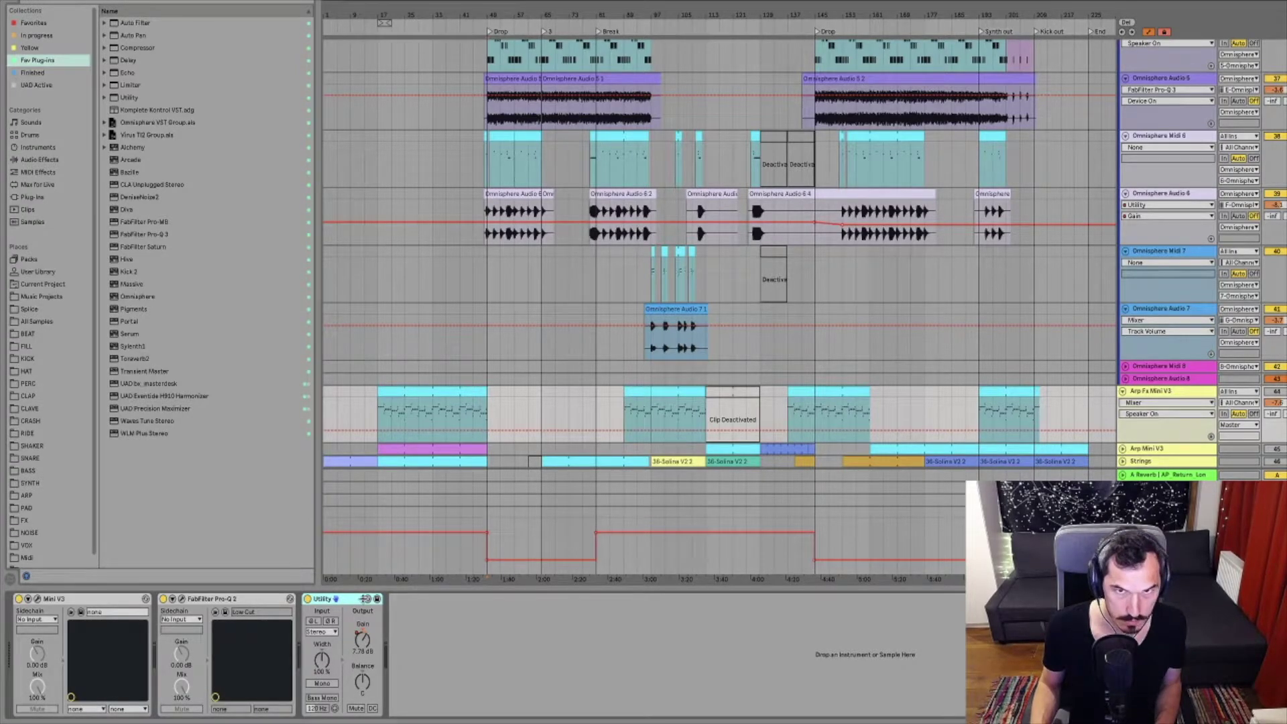
{"action": "key", "text": "Delete"}
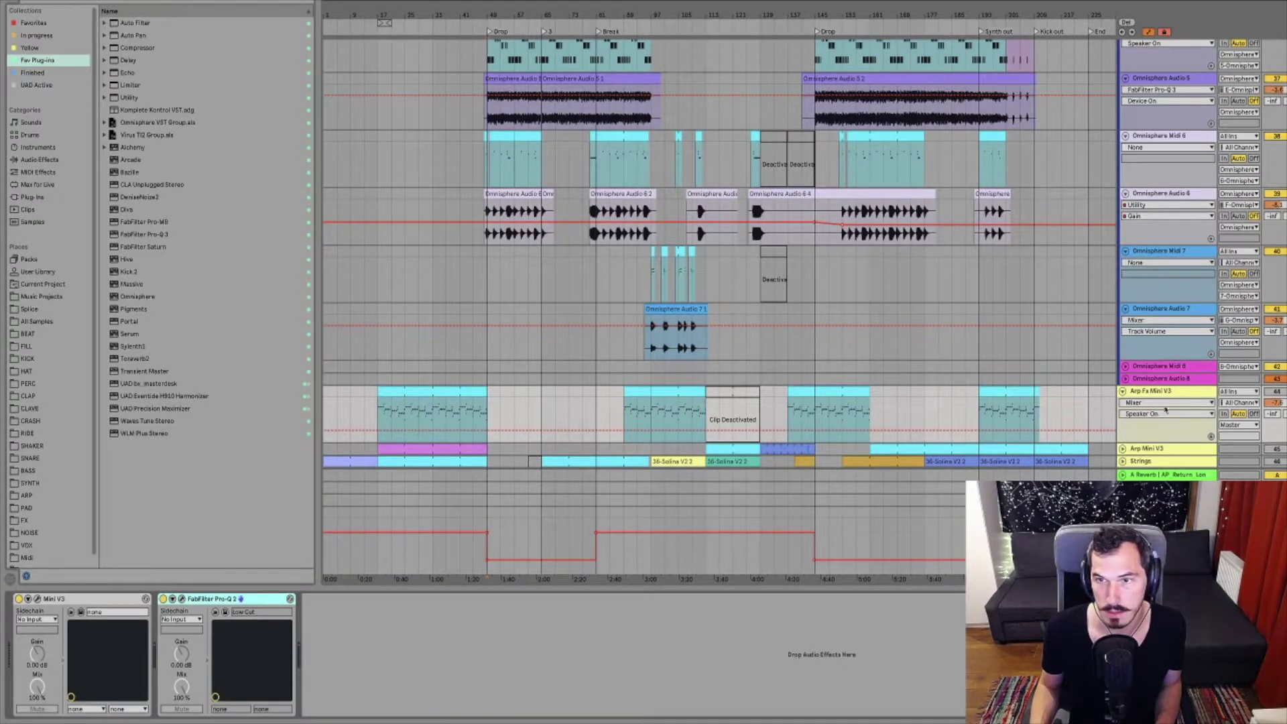
Freeze the Arp Fx Mini V3 track and flatten it to audio
{"action": "right_click", "coordinate": [1166, 393]}
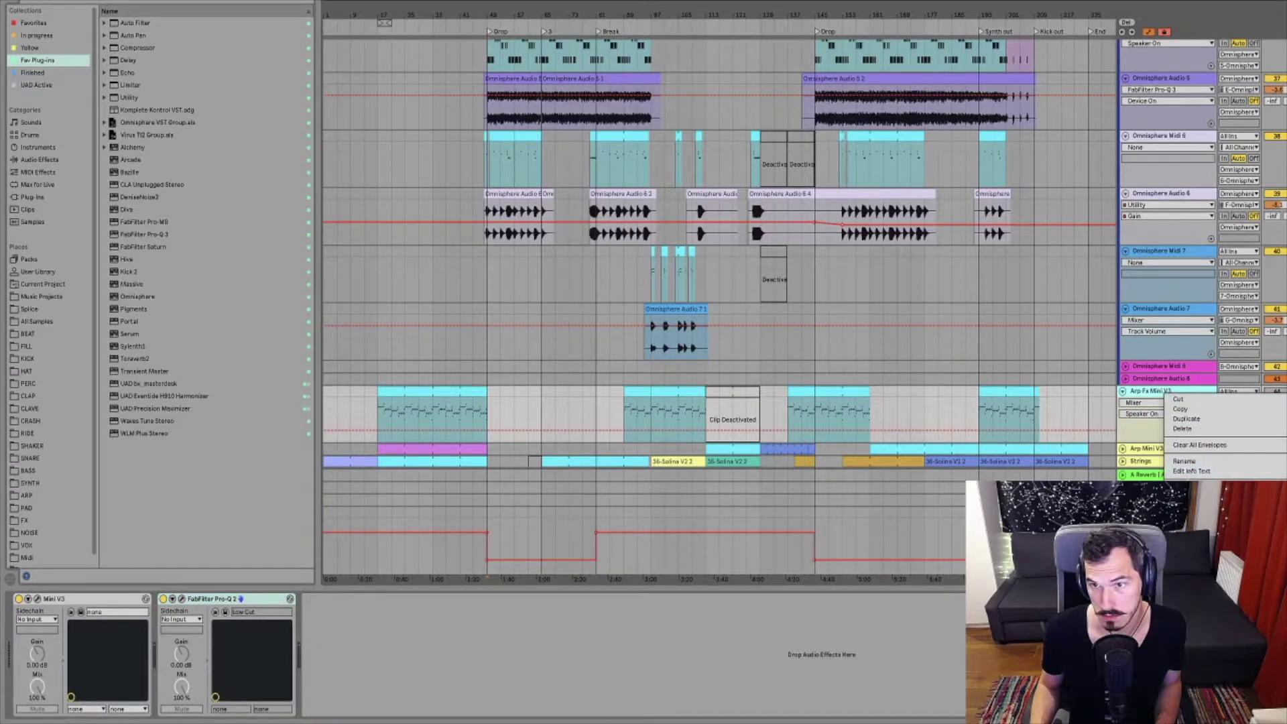
{"action": "left_click", "coordinate": [1193, 525]}
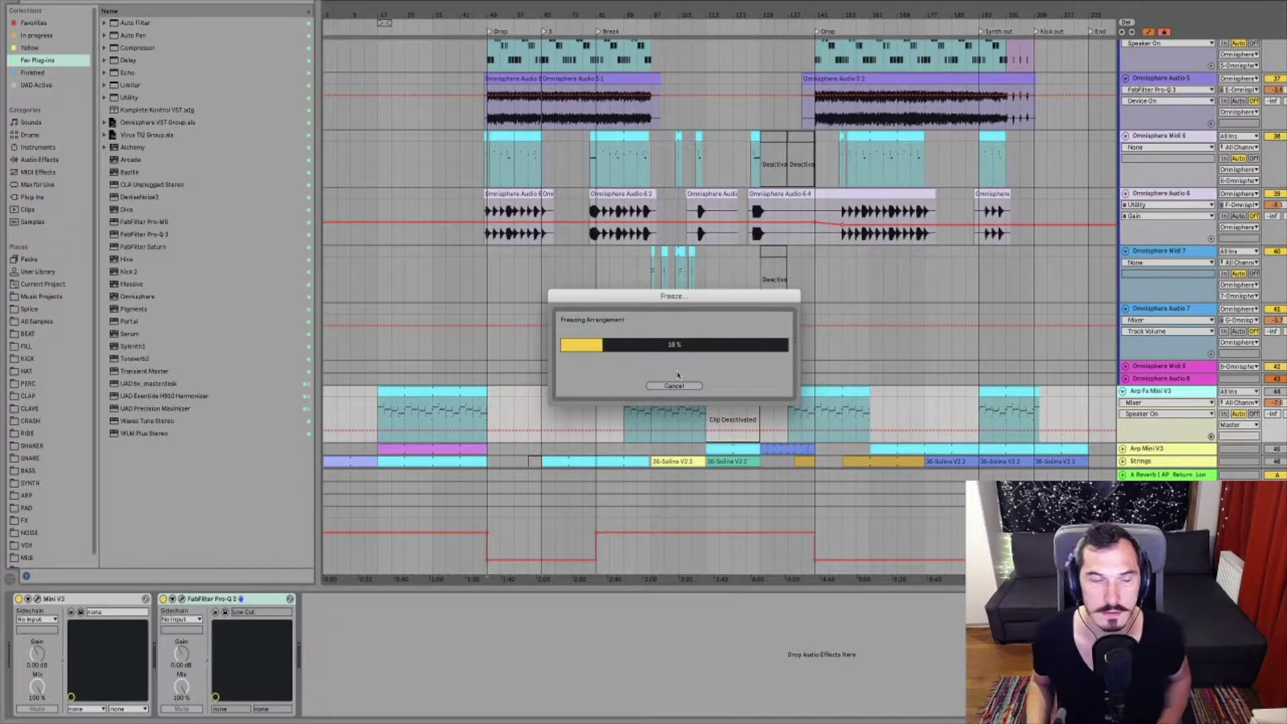
{"action": "right_click", "coordinate": [1150, 392]}
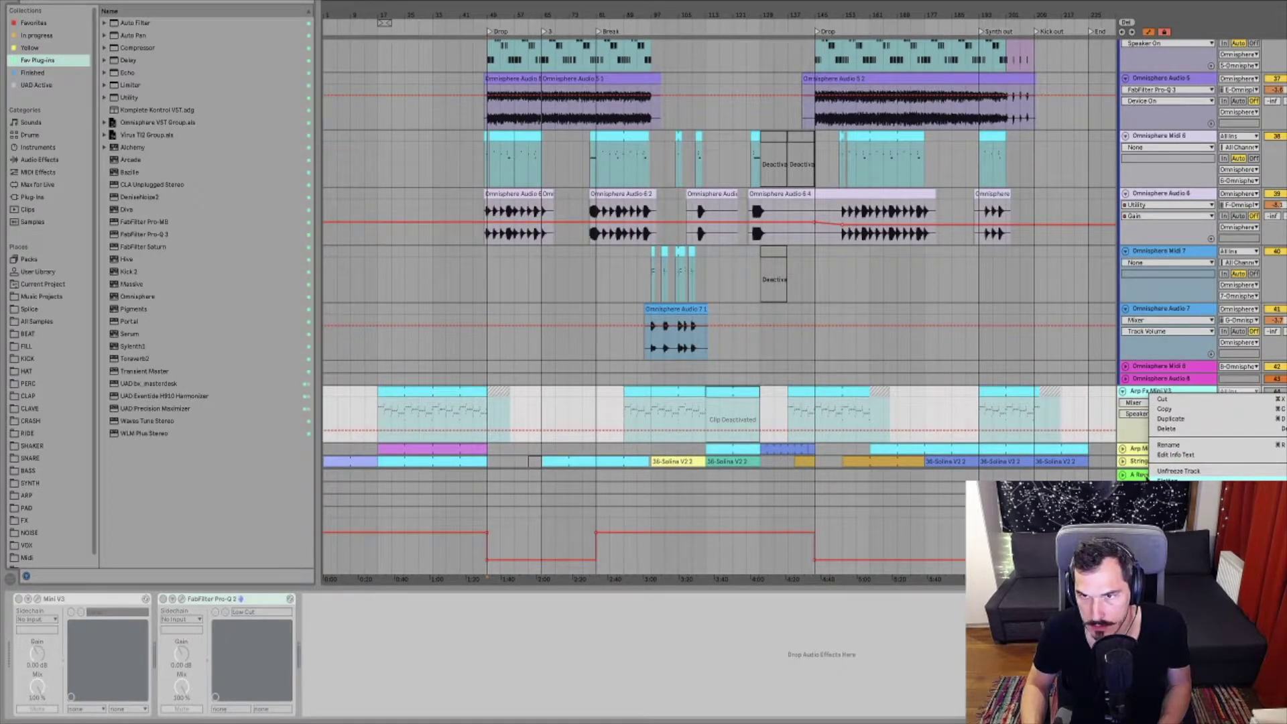
{"action": "left_click", "coordinate": [1170, 480]}
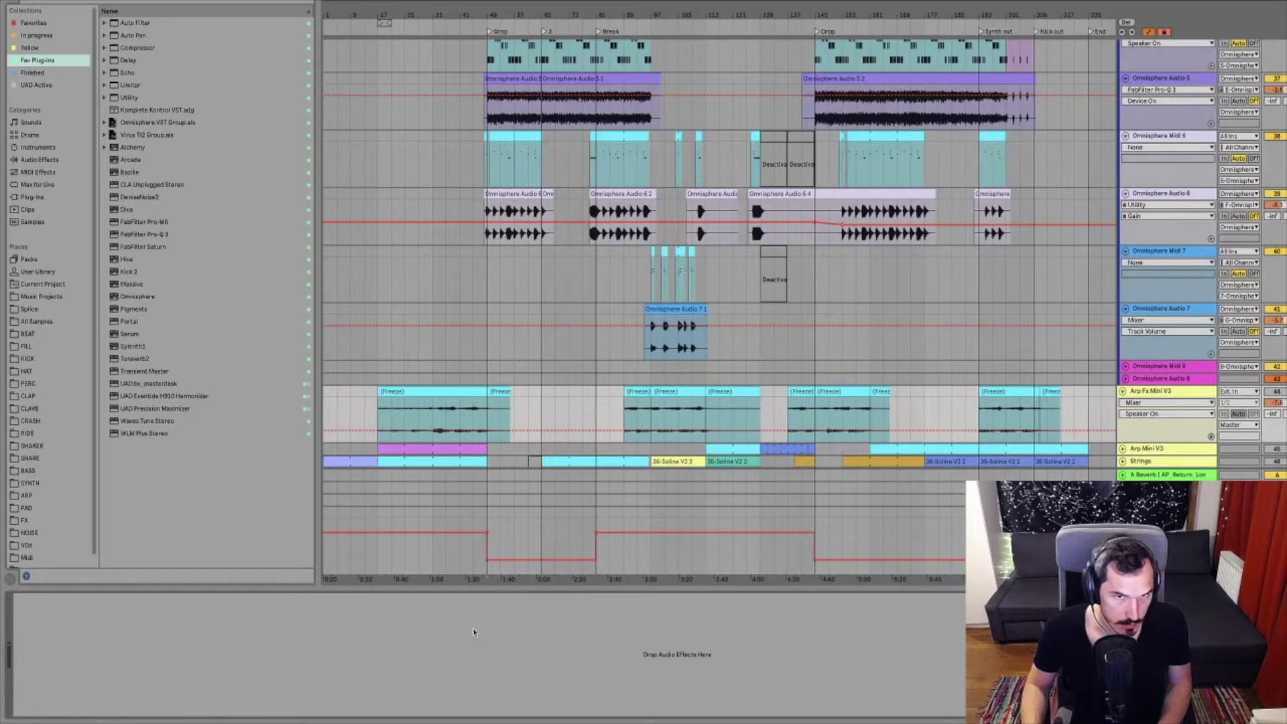
Paste the Utility device back onto the flattened Arp Fx Mini V3 track and fold the track
{"action": "key", "text": "super+v"}
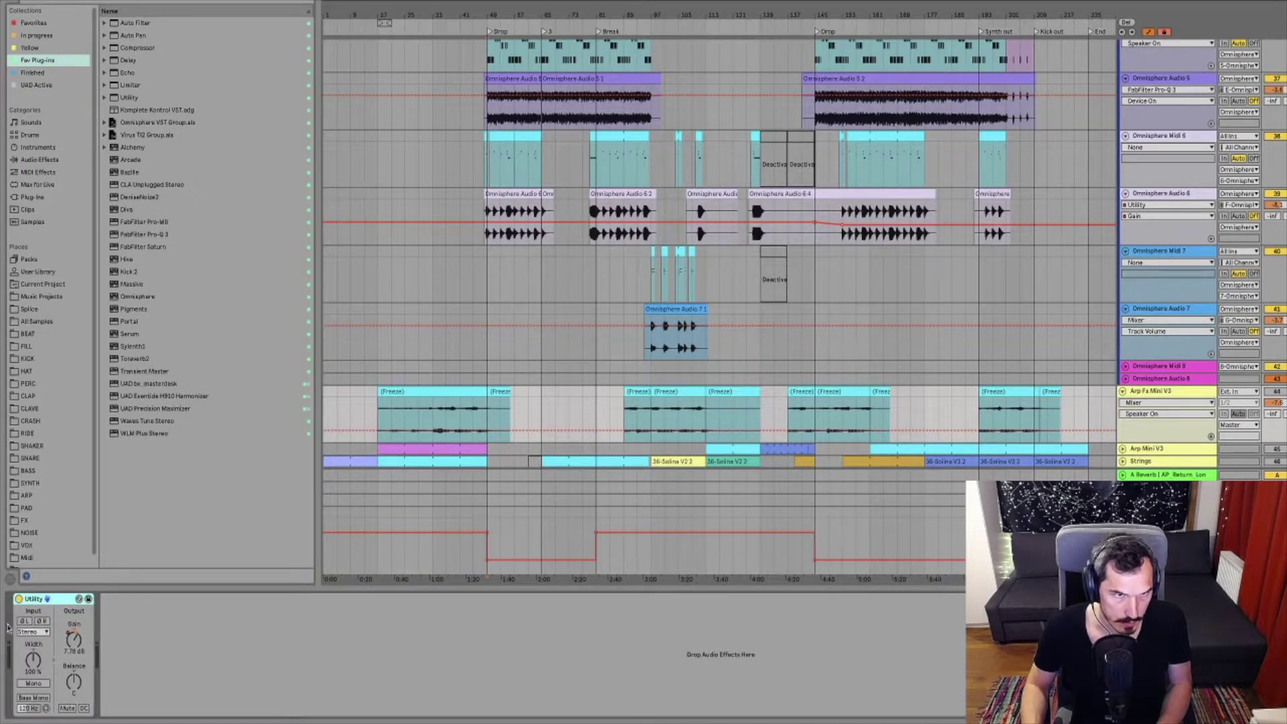
{"action": "left_click", "coordinate": [221, 647]}
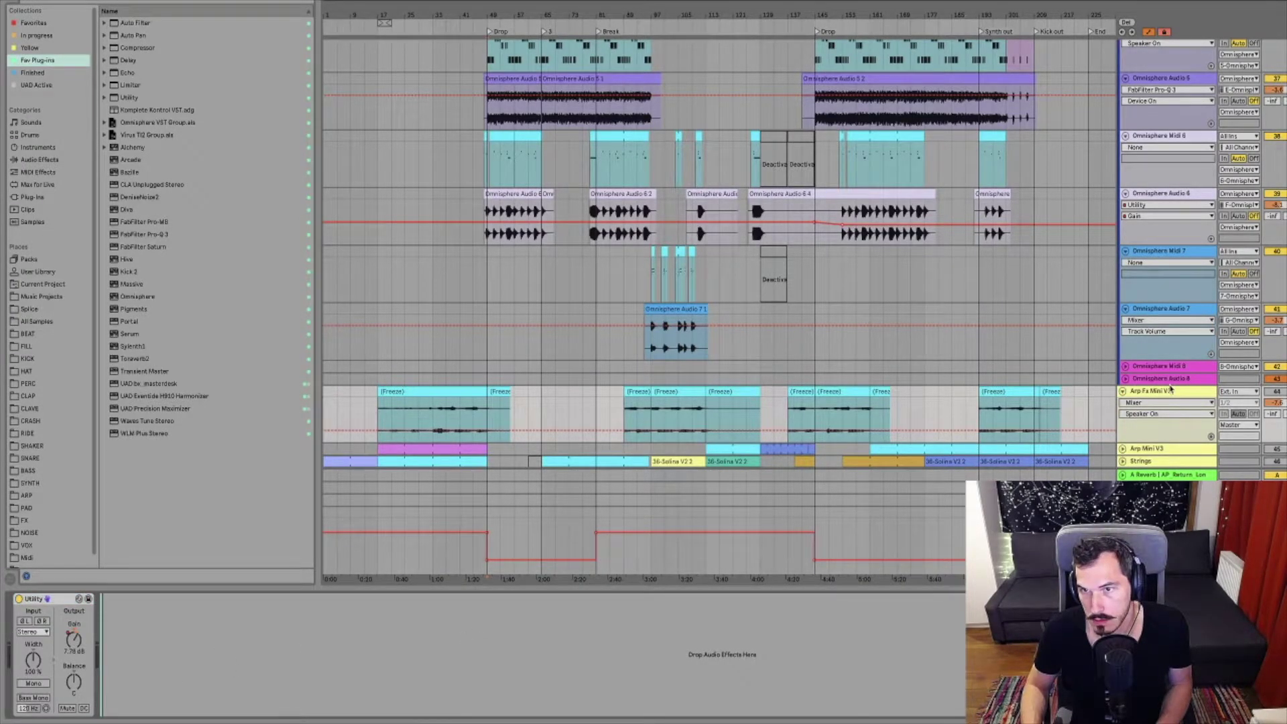
{"action": "left_click", "coordinate": [1172, 391]}
{"action": "left_click", "coordinate": [1124, 391]}
Unfold the Arp Mini V3 track, check its FabFilter Pro-Q 2 curve, and cut its Utility device
{"action": "left_click", "coordinate": [1138, 407]}
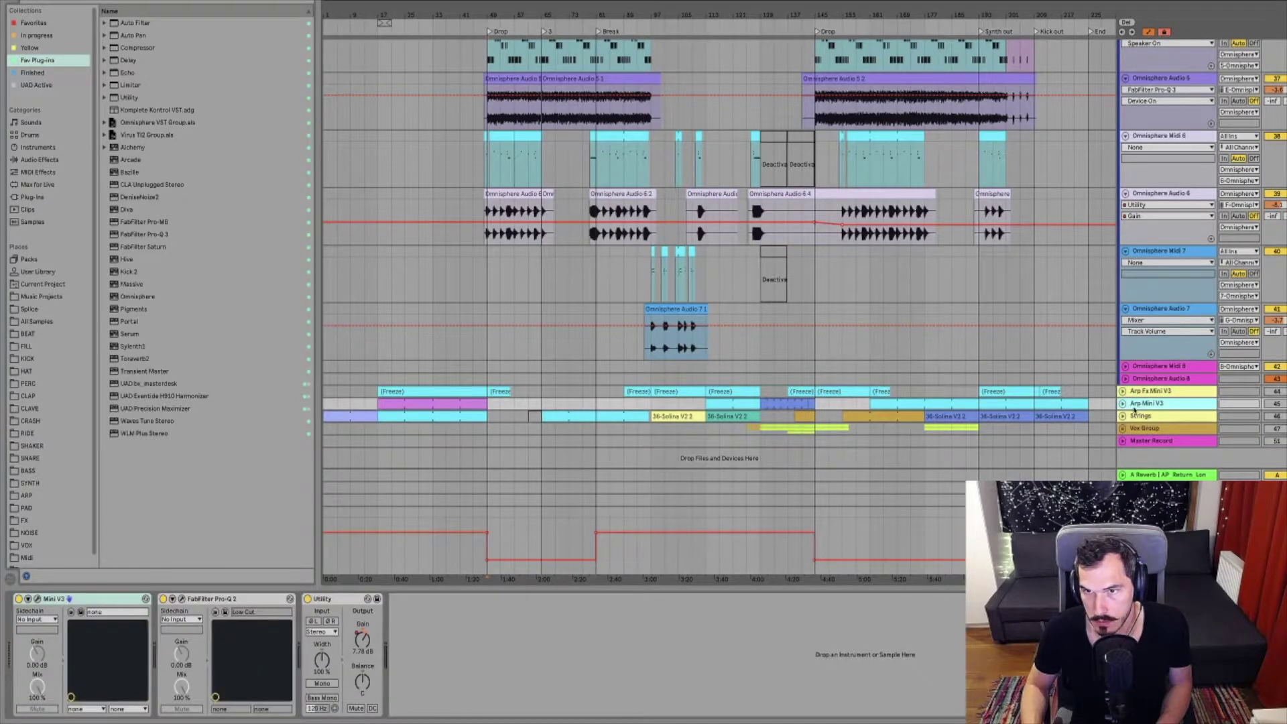
{"action": "left_click", "coordinate": [1122, 404]}
{"action": "scroll", "coordinate": [1144, 376], "scroll_direction": "down", "scroll_amount": 2}
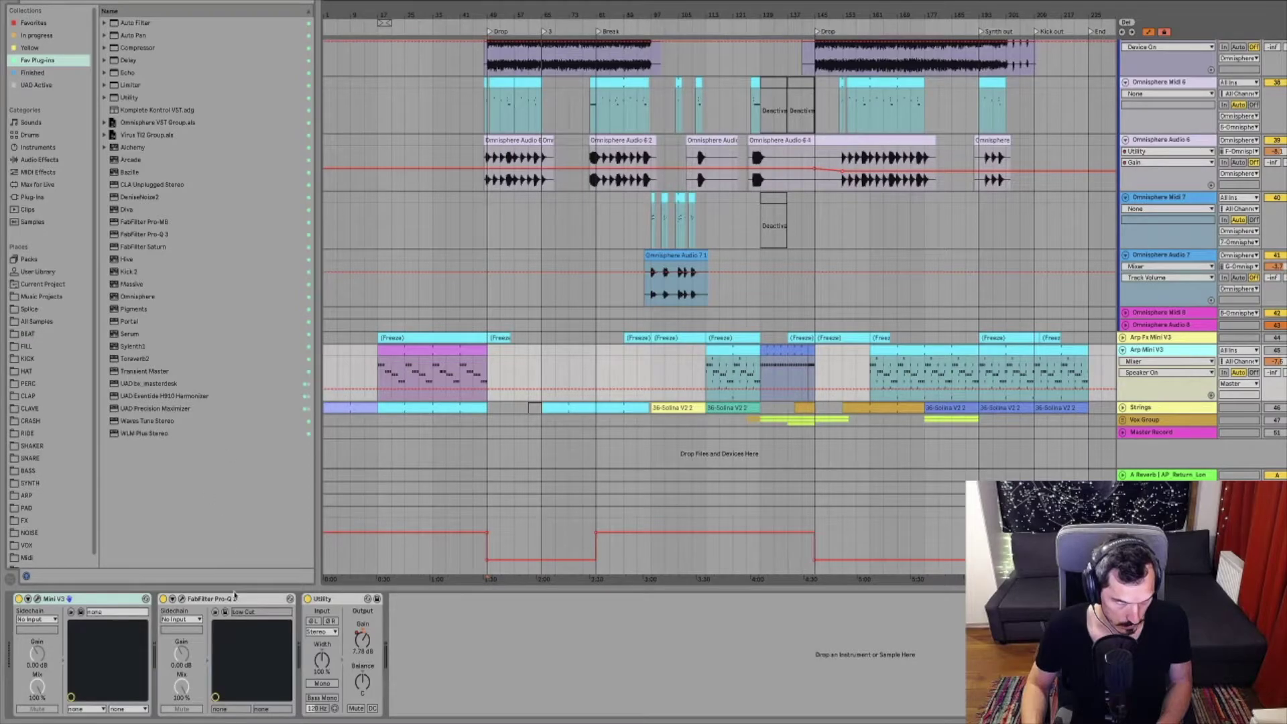
{"action": "left_click", "coordinate": [180, 599]}
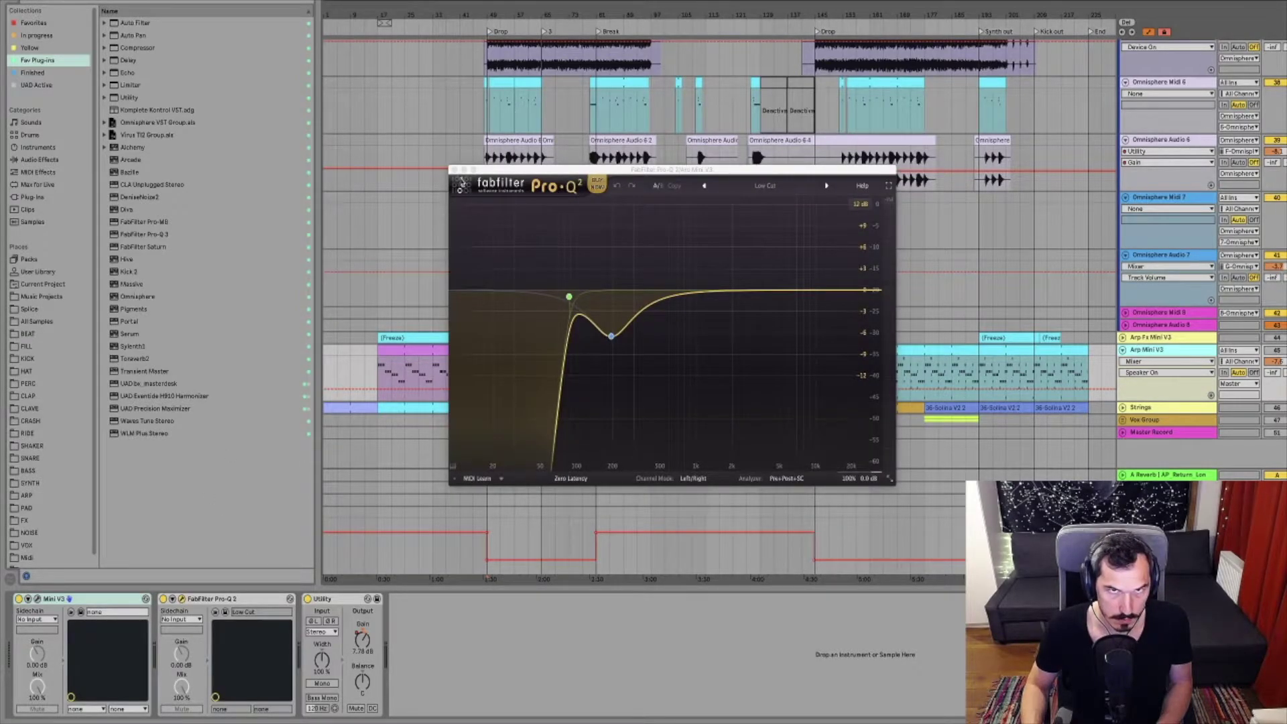
{"action": "left_click", "coordinate": [454, 169]}
{"action": "left_click", "coordinate": [328, 599]}
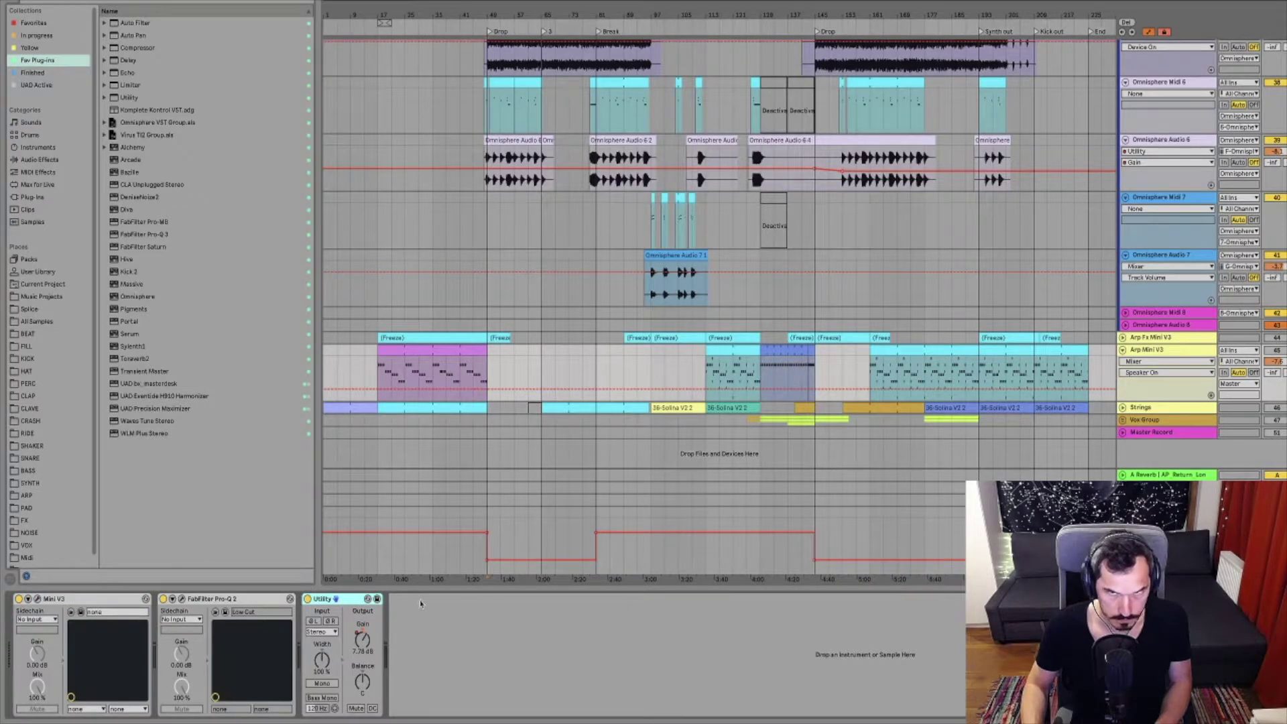
{"action": "key", "text": "Delete"}
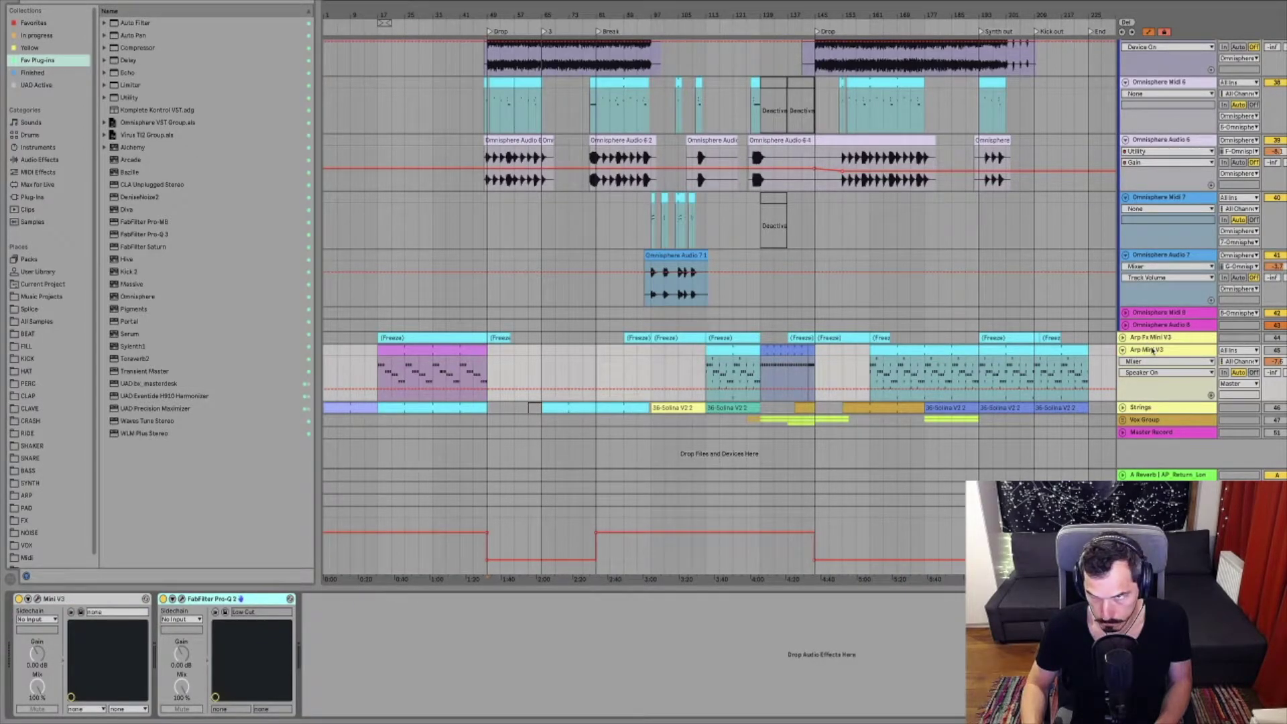
Freeze the Arp Mini V3 track and flatten it to audio
{"action": "right_click", "coordinate": [1152, 350]}
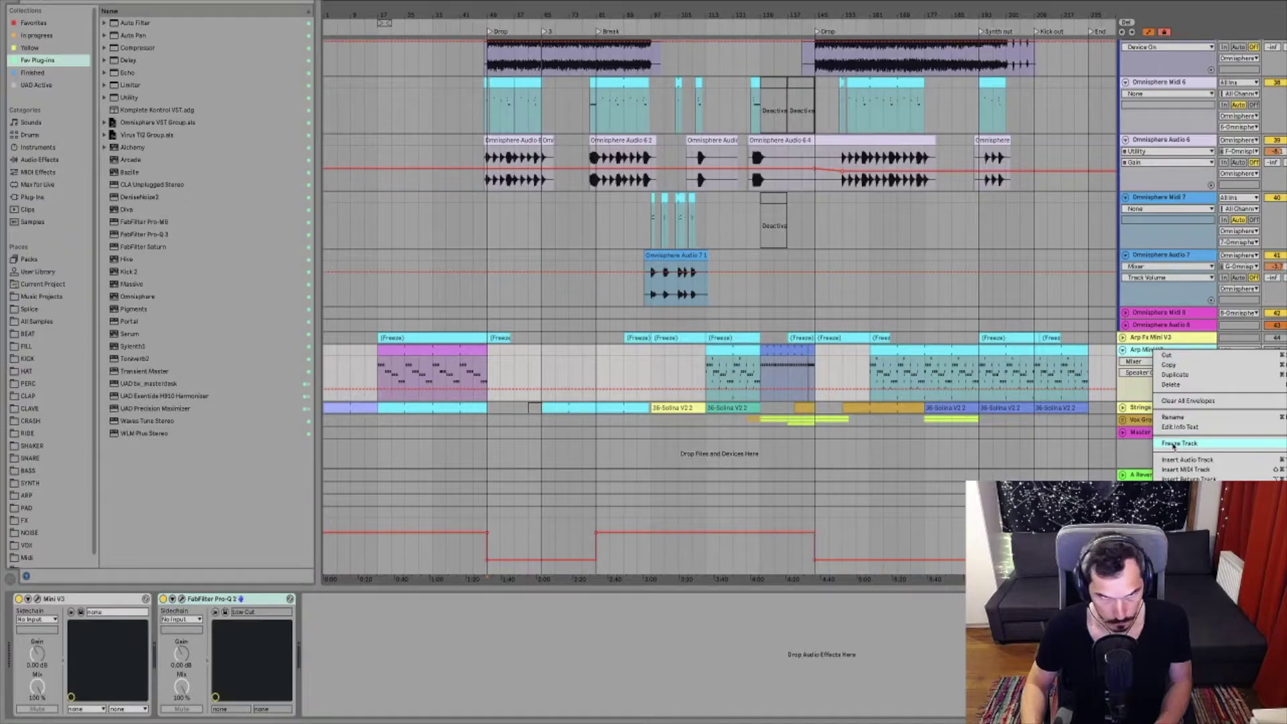
{"action": "left_click", "coordinate": [1179, 444]}
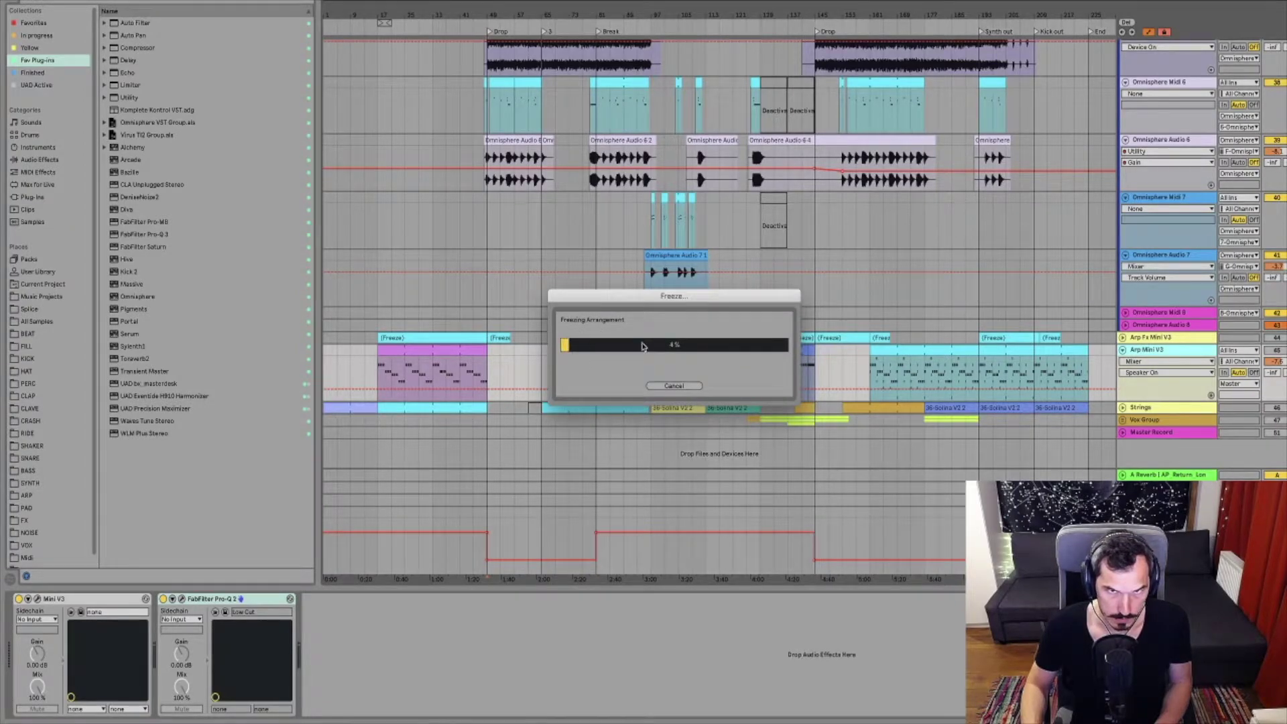
{"action": "right_click", "coordinate": [1156, 351]}
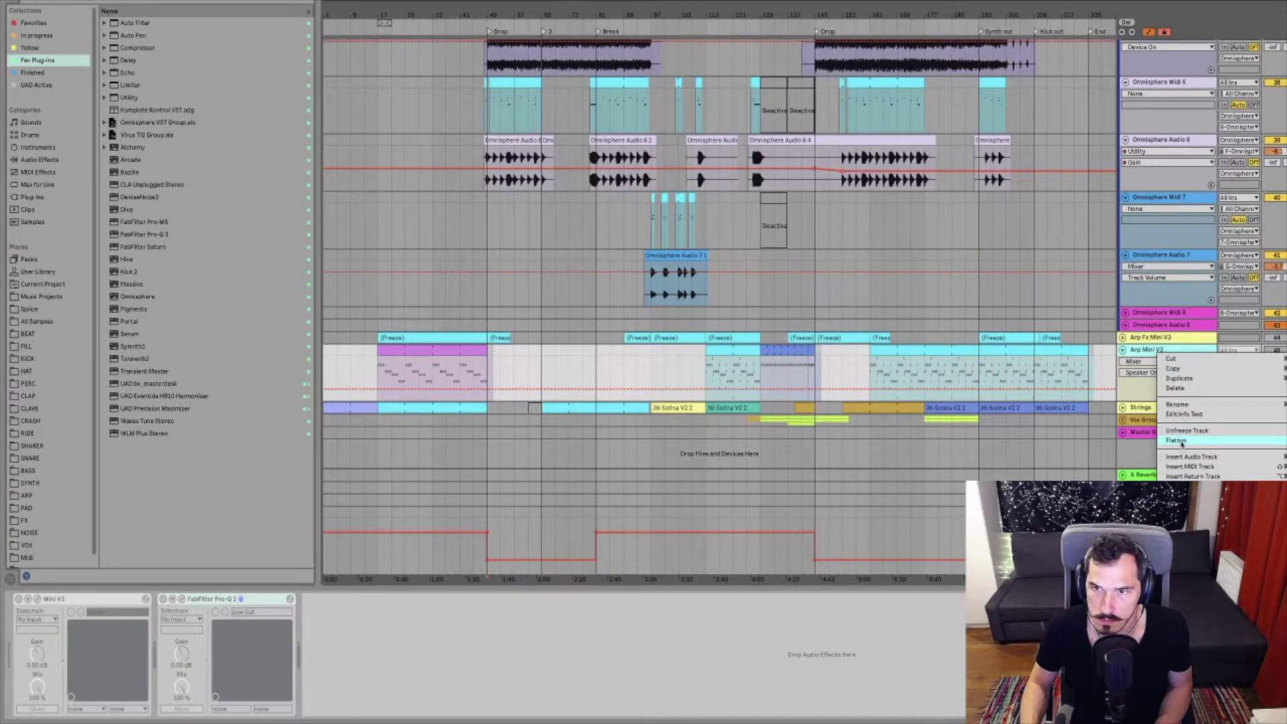
{"action": "left_click", "coordinate": [1178, 441]}
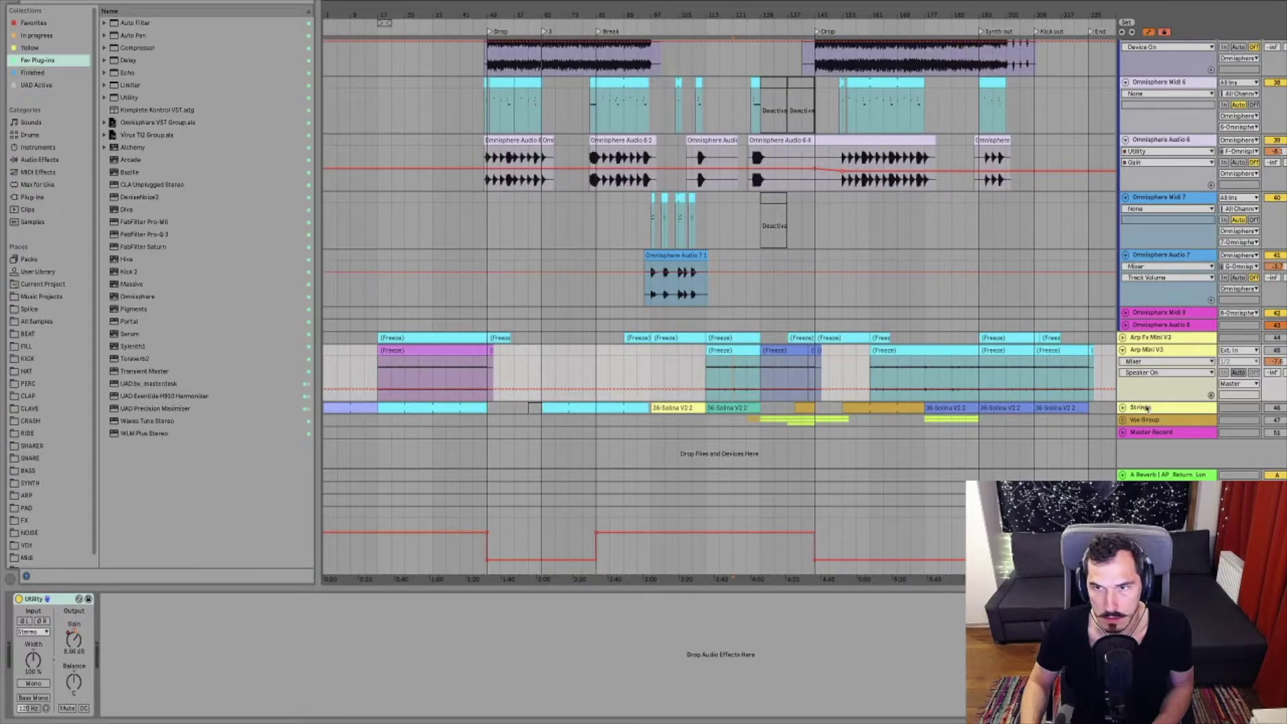
Unfold the Strings track, show its Utility gain automation, and cut the Utility device
{"action": "left_click", "coordinate": [1144, 408]}
{"action": "left_click", "coordinate": [1123, 408]}
{"action": "scroll", "coordinate": [672, 379], "scroll_direction": "down", "scroll_amount": 2}
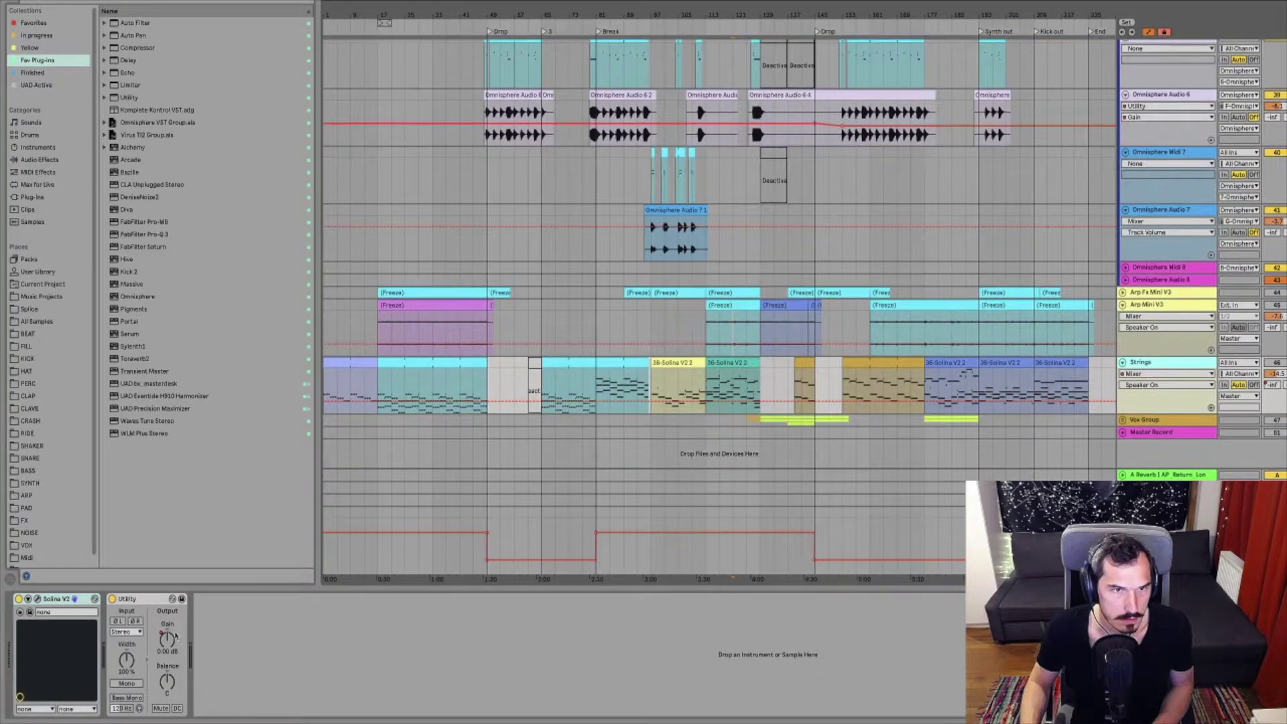
{"action": "right_click", "coordinate": [165, 639]}
{"action": "left_click", "coordinate": [192, 649]}
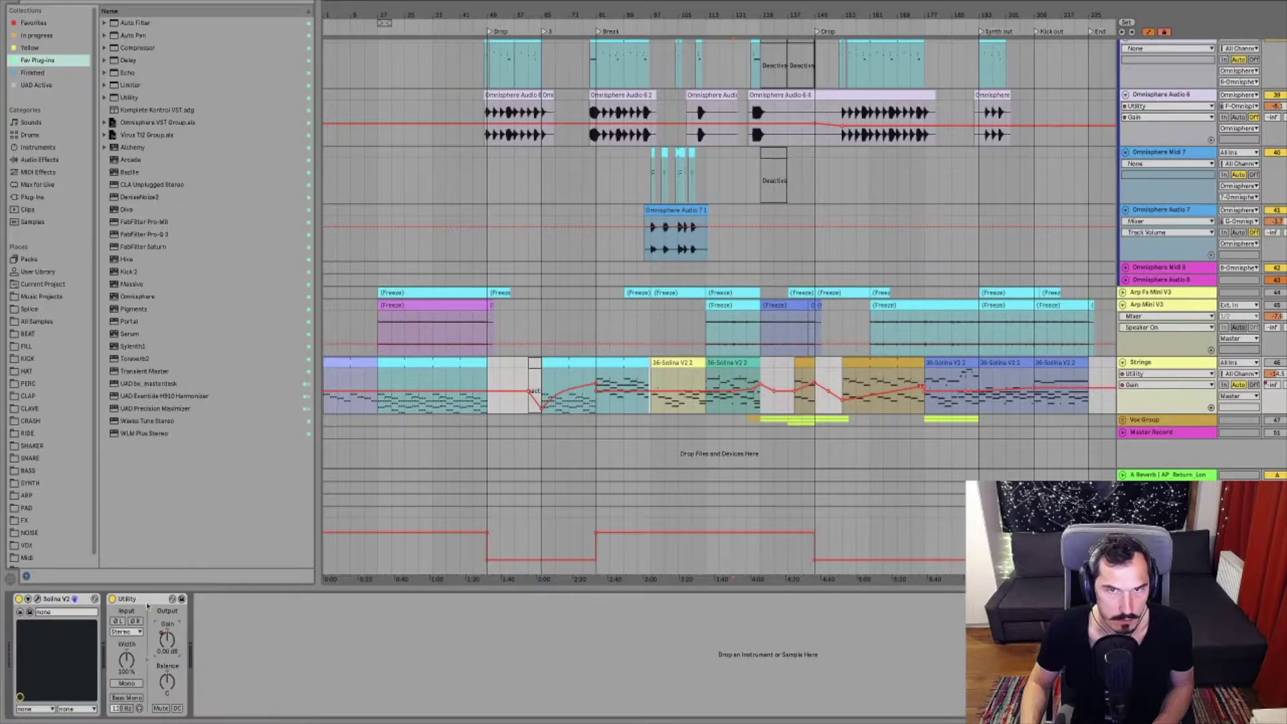
{"action": "left_click", "coordinate": [138, 600]}
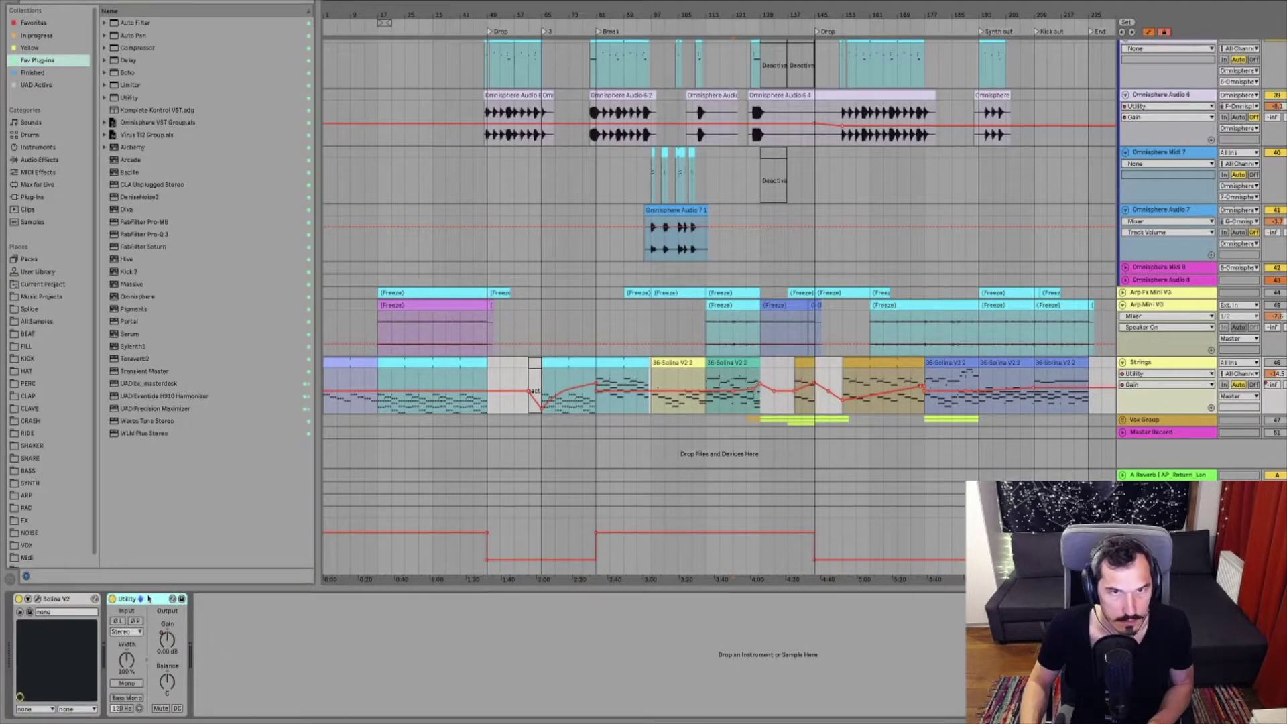
{"action": "key", "text": "Delete"}
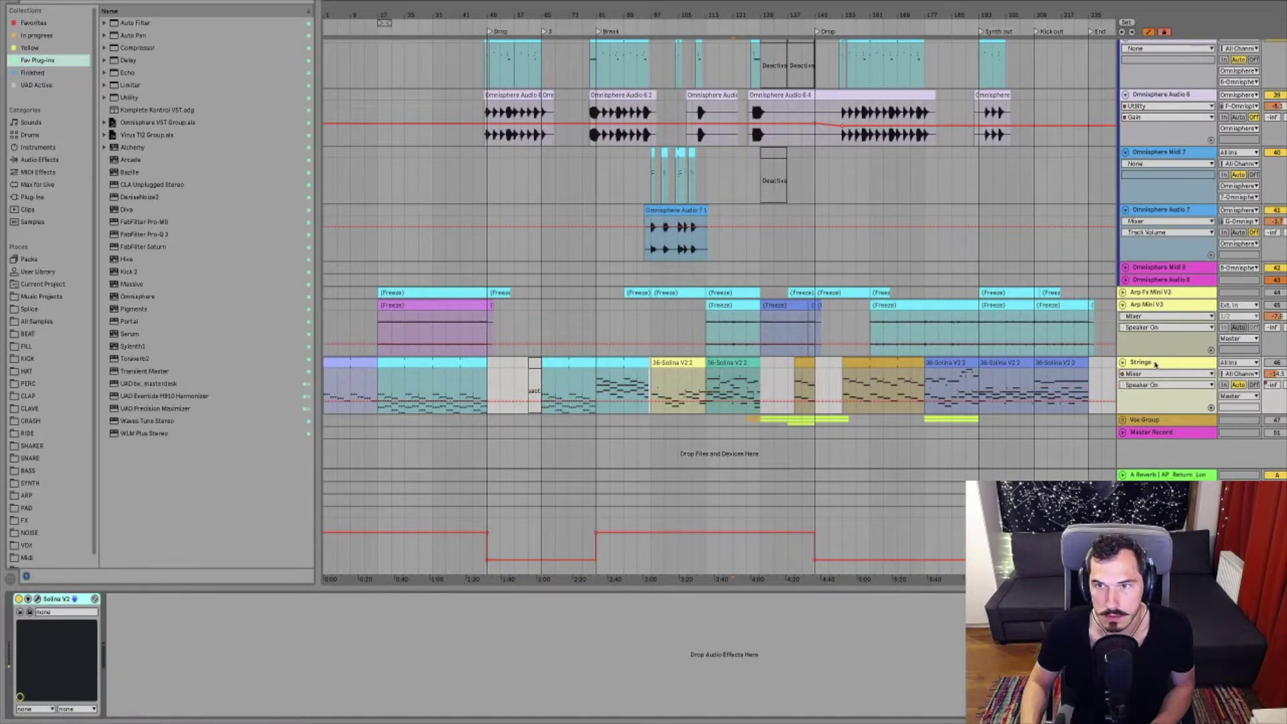
Freeze the Strings track, flatten it to audio, and put its Utility device back
{"action": "right_click", "coordinate": [1155, 364]}
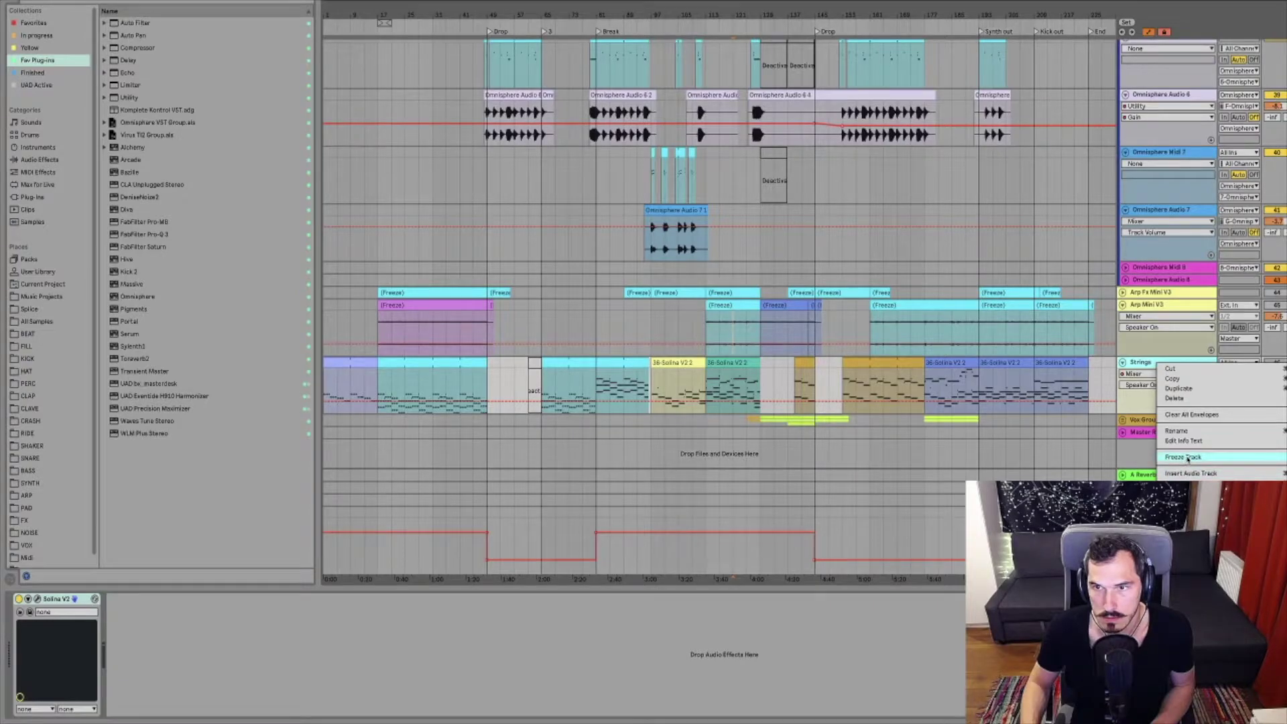
{"action": "left_click", "coordinate": [1188, 459]}
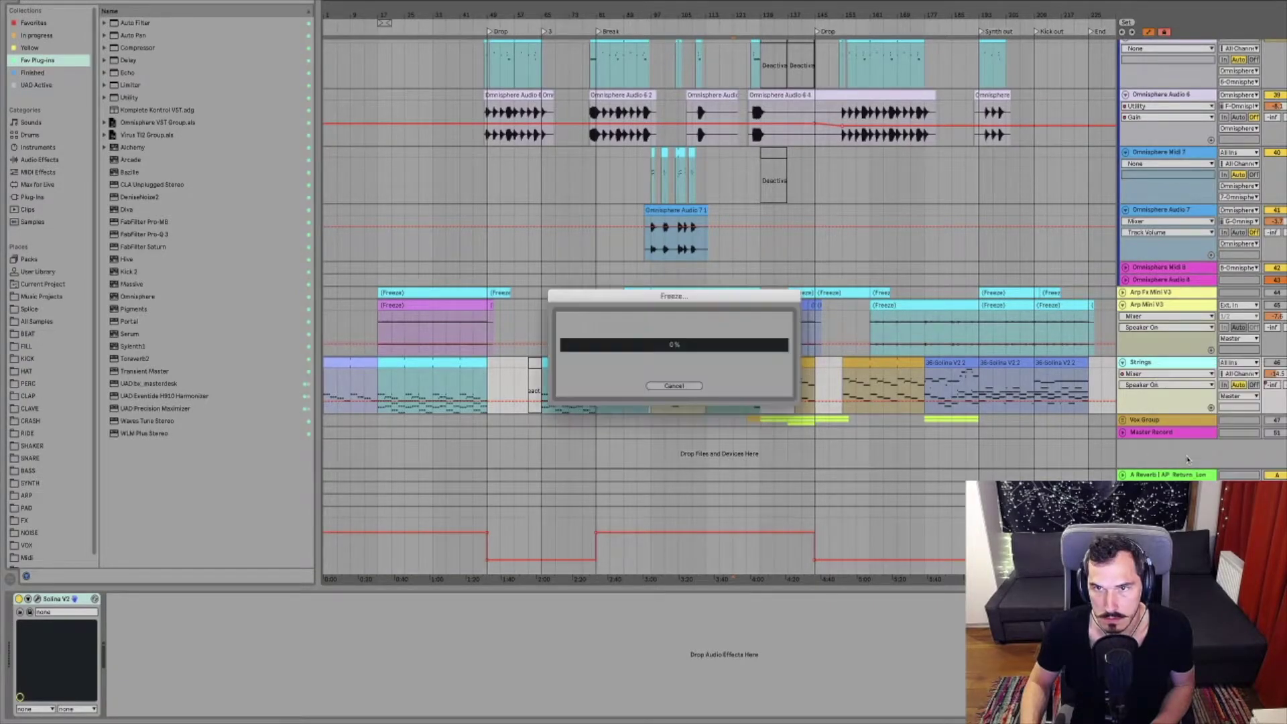
{"action": "right_click", "coordinate": [1167, 366]}
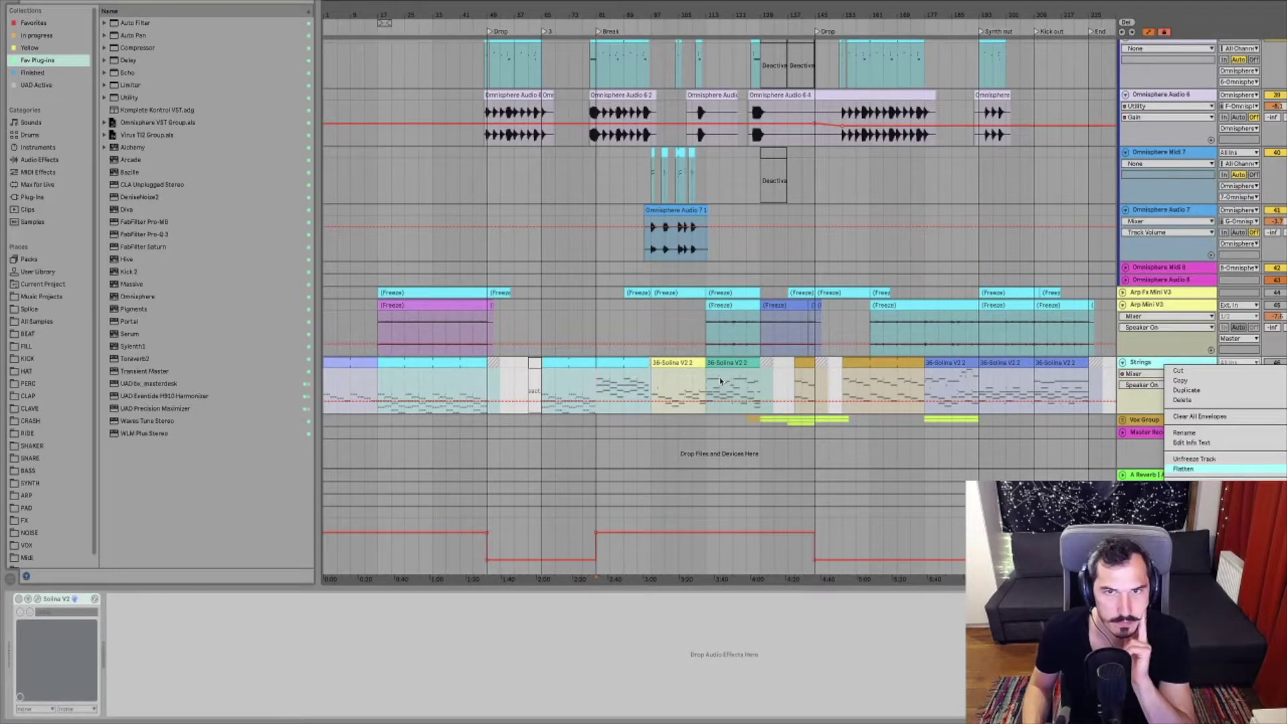
{"action": "key", "text": "Return"}
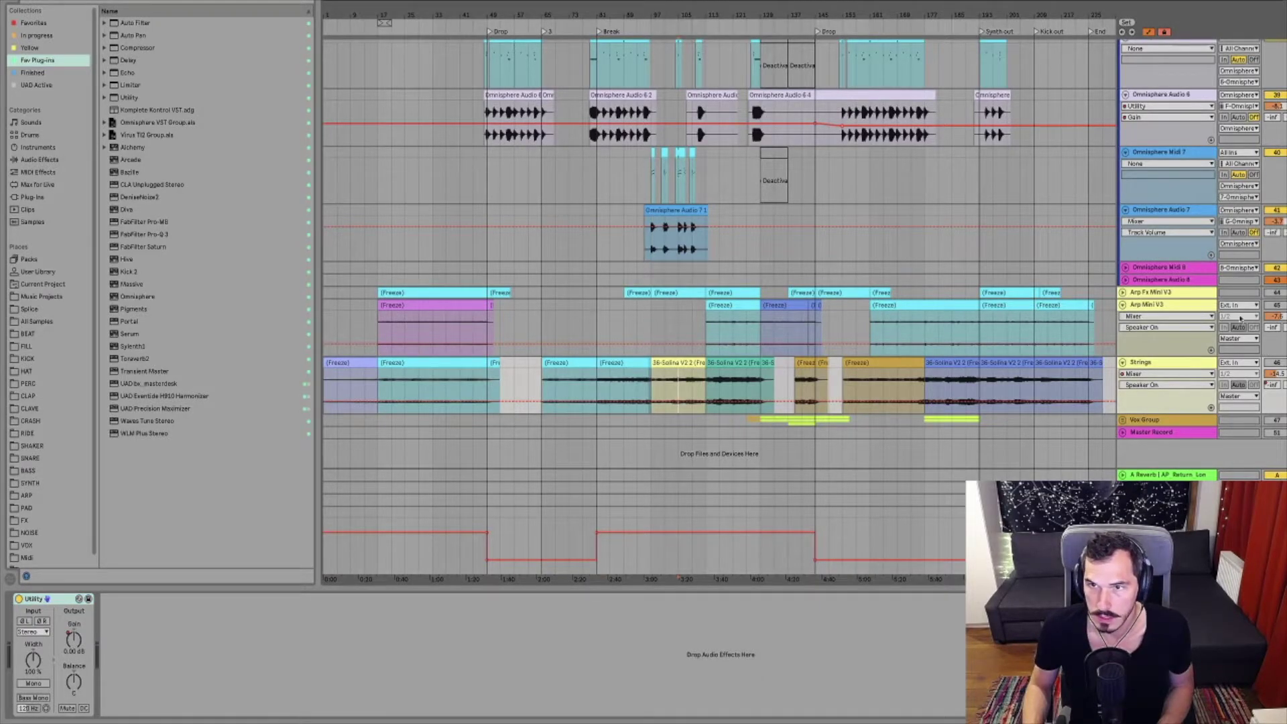
Check the devices on Arp Mini V3, then unfold the Vox Group and examine its deactivated vocal clips and effect chains
{"action": "left_click", "coordinate": [1183, 306]}
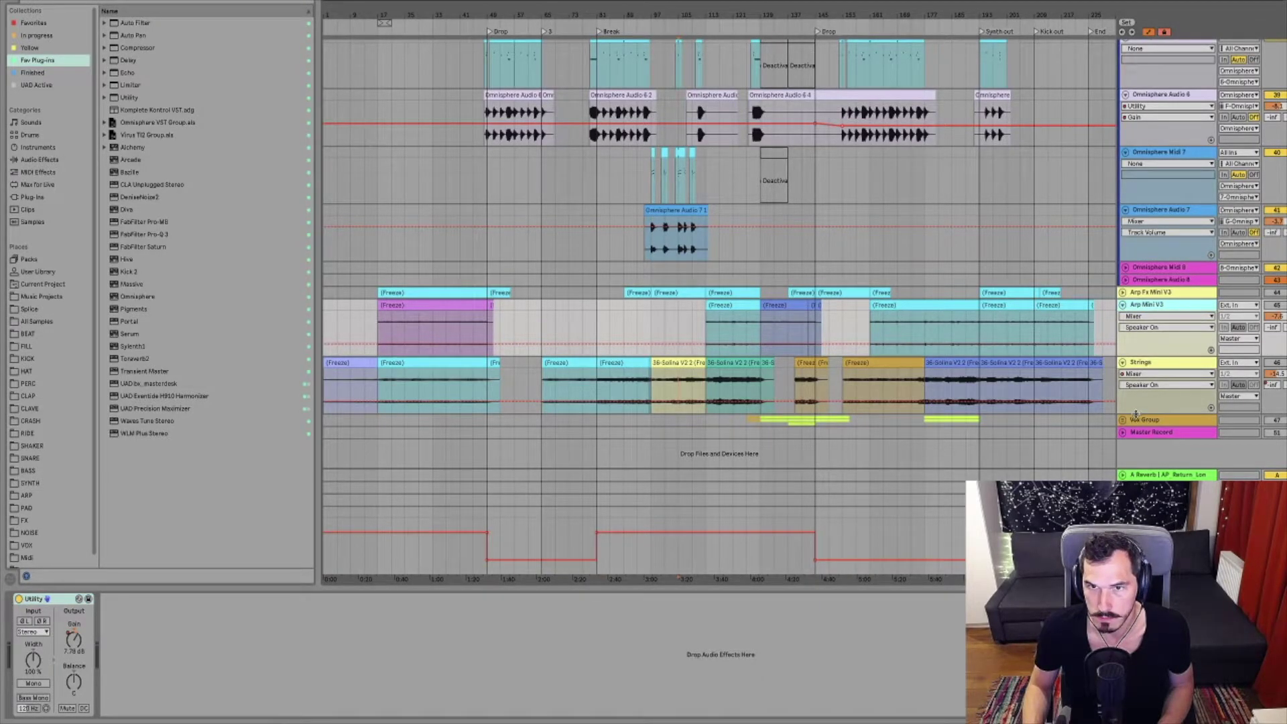
{"action": "left_click", "coordinate": [1135, 411]}
{"action": "left_click", "coordinate": [1123, 421]}
{"action": "scroll", "coordinate": [967, 414], "scroll_direction": "down", "scroll_amount": 1}
{"action": "scroll", "coordinate": [967, 414], "scroll_direction": "down", "scroll_amount": 5}
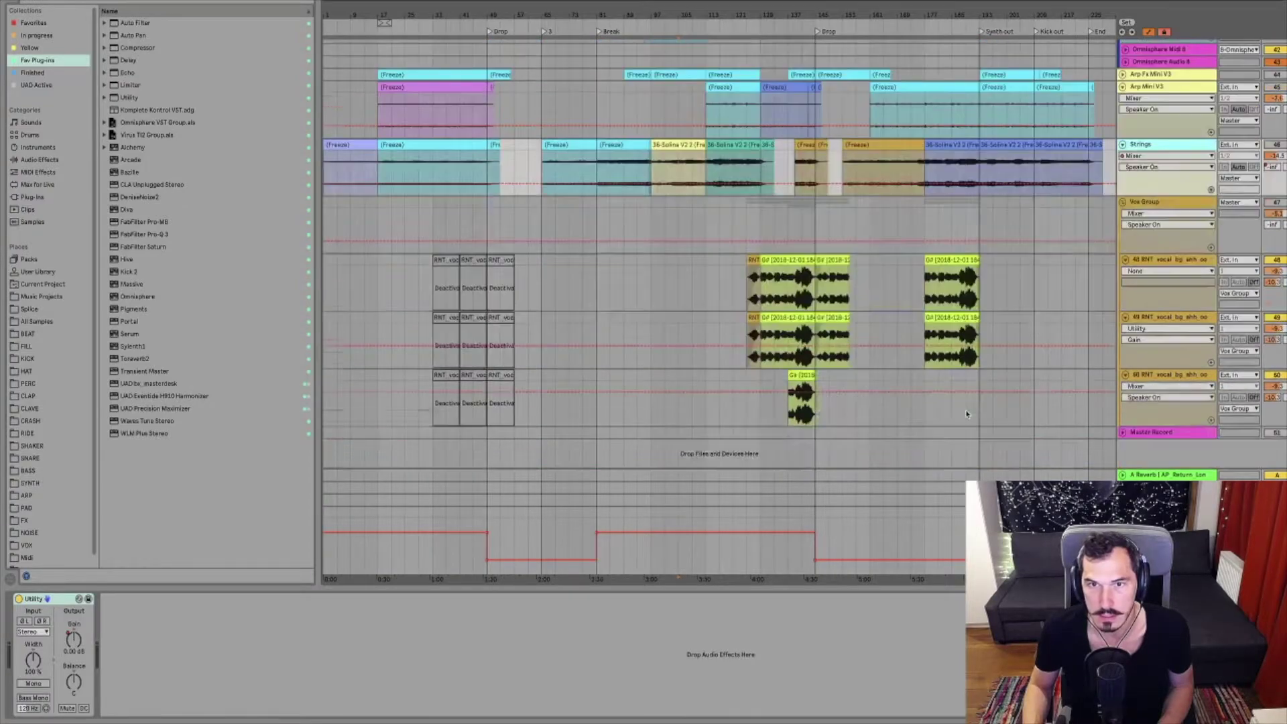
{"action": "scroll", "coordinate": [966, 413], "scroll_direction": "up", "scroll_amount": 2}
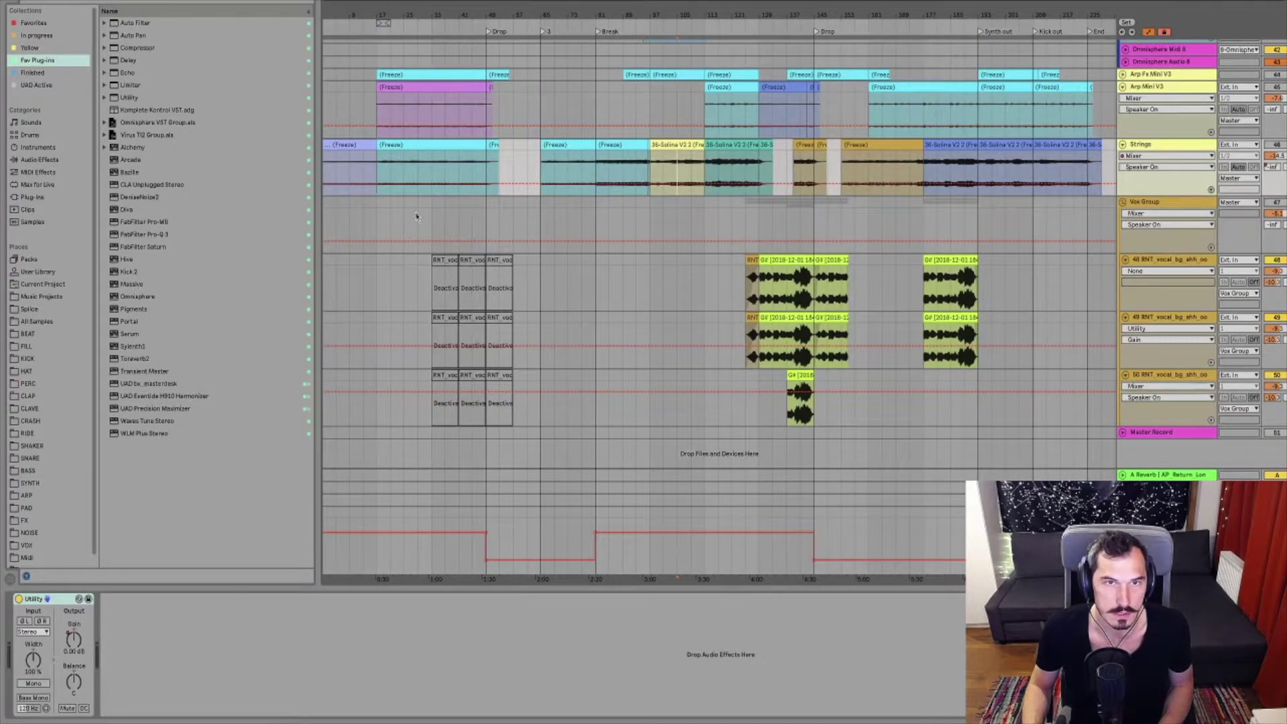
{"action": "left_click_drag", "start_coordinate": [415, 216], "coordinate": [563, 410]}
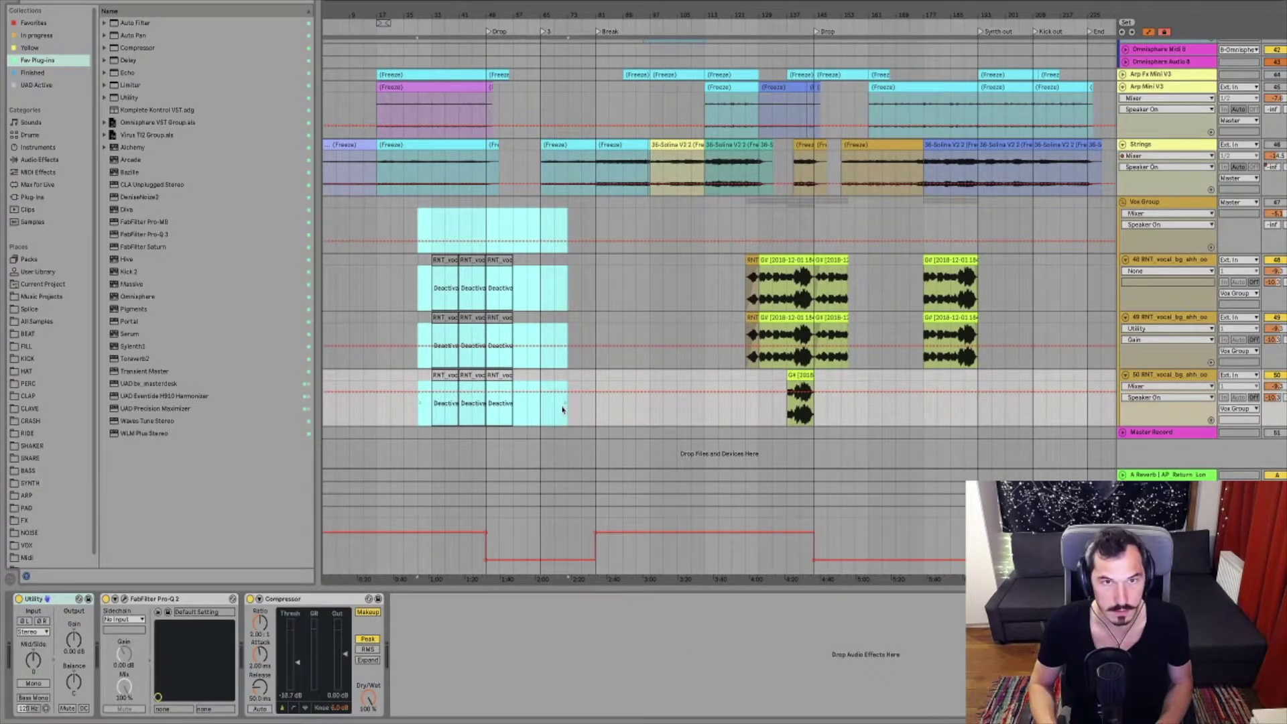
{"action": "left_click", "coordinate": [465, 226]}
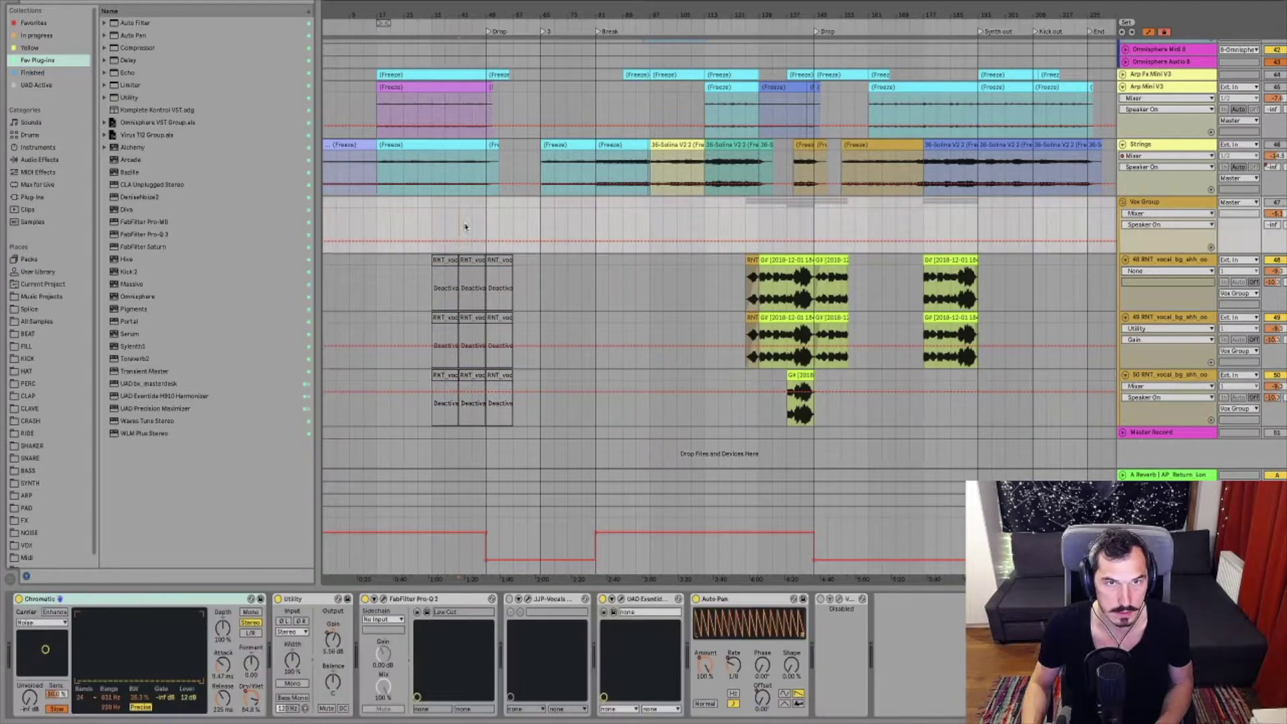
{"action": "left_click", "coordinate": [407, 231]}
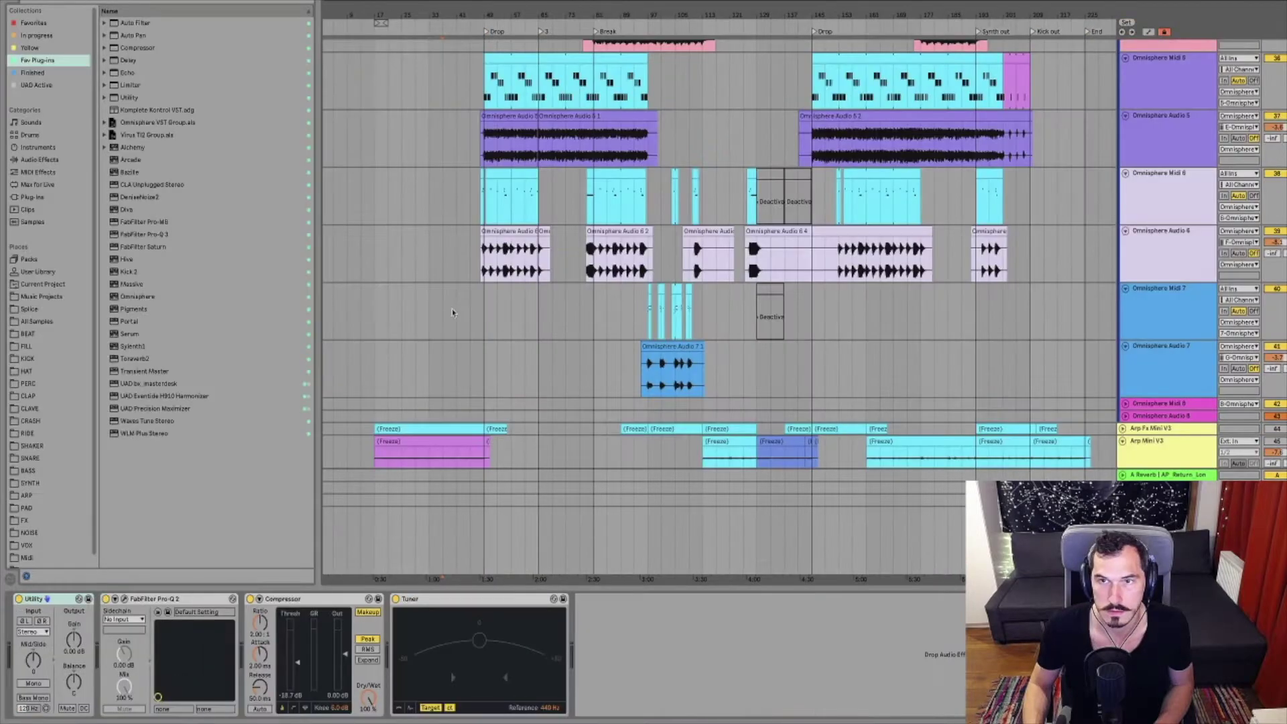
Examine the Omnisphere Group and its paired MIDI and audio tracks
{"action": "scroll", "coordinate": [452, 313], "scroll_direction": "up", "scroll_amount": 10}
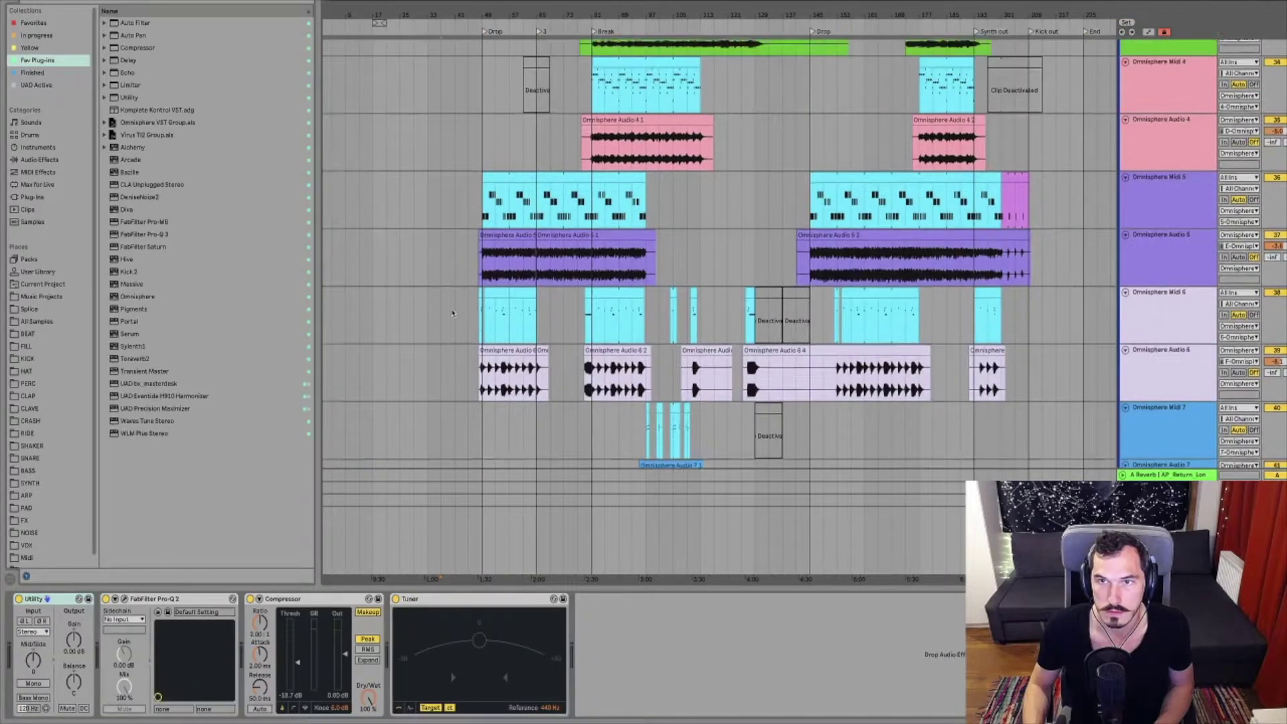
{"action": "scroll", "coordinate": [452, 313], "scroll_direction": "up", "scroll_amount": 5}
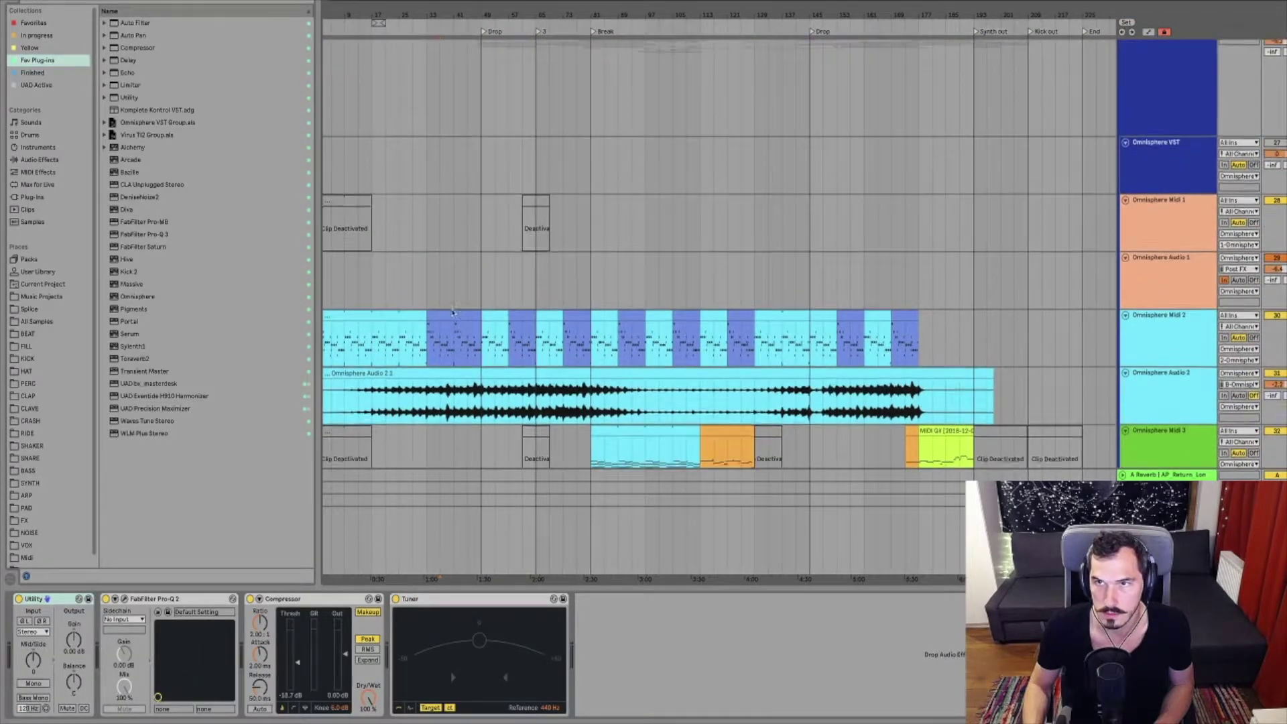
{"action": "left_click", "coordinate": [1166, 175]}
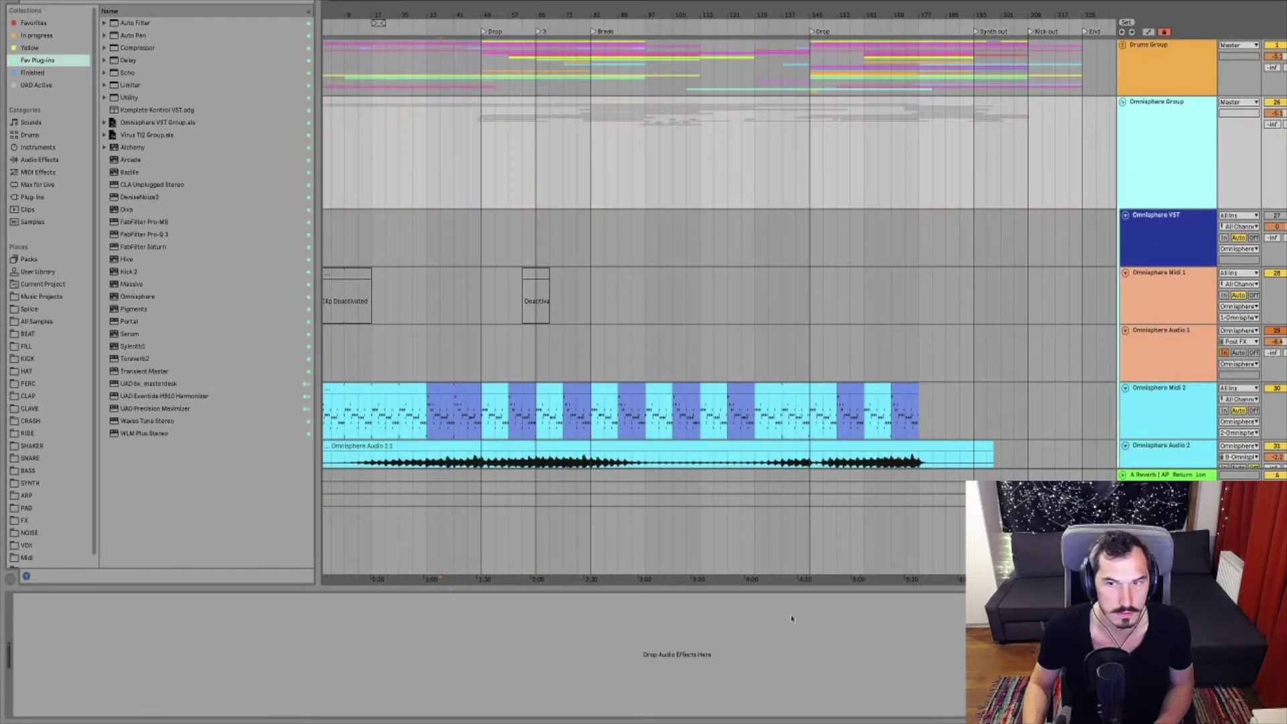
{"action": "left_click", "coordinate": [1171, 240]}
{"action": "left_click", "coordinate": [1169, 160]}
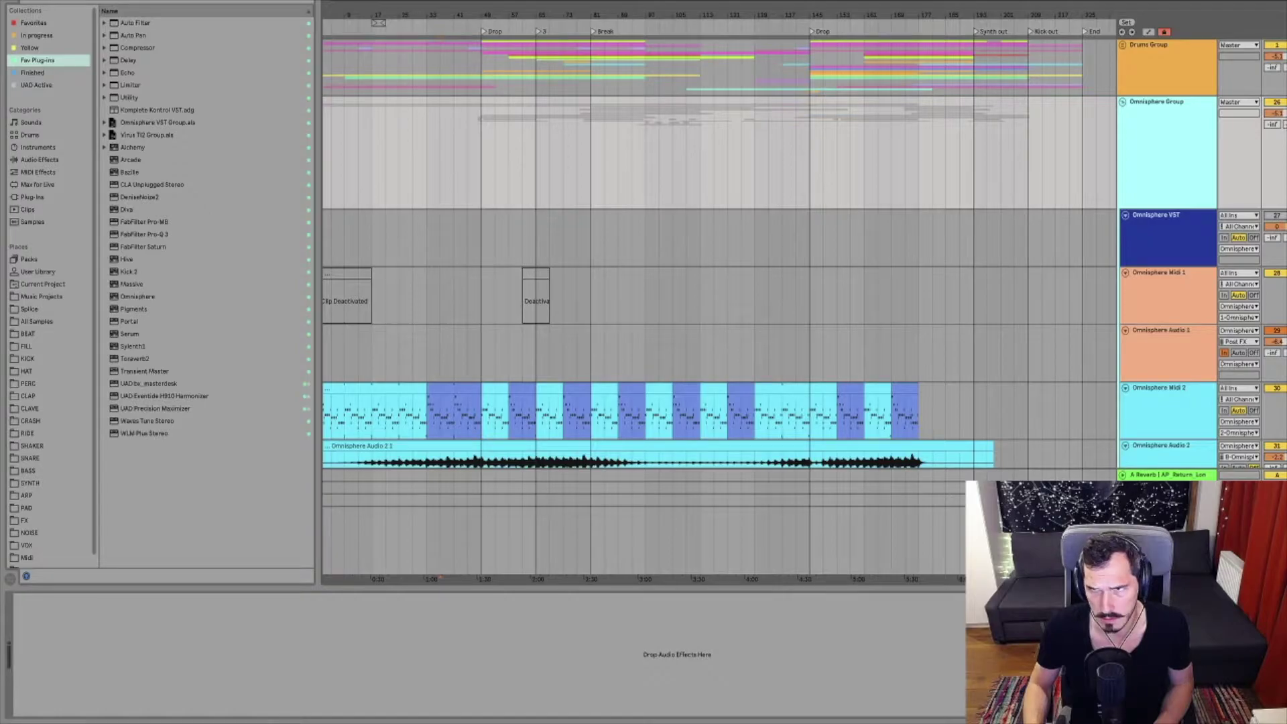
{"action": "scroll", "coordinate": [1173, 238], "scroll_direction": "down", "scroll_amount": 2}
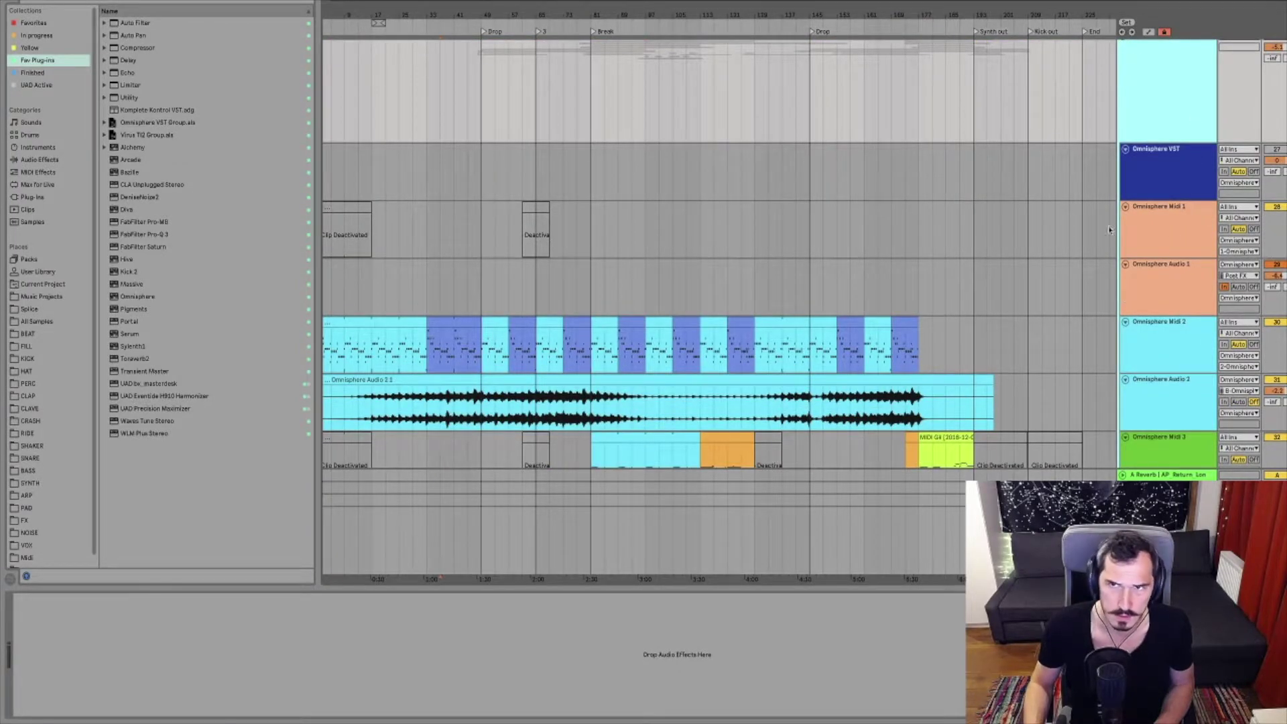
{"action": "scroll", "coordinate": [1146, 201], "scroll_direction": "up", "scroll_amount": 2}
{"action": "scroll", "coordinate": [1147, 247], "scroll_direction": "down", "scroll_amount": 2}
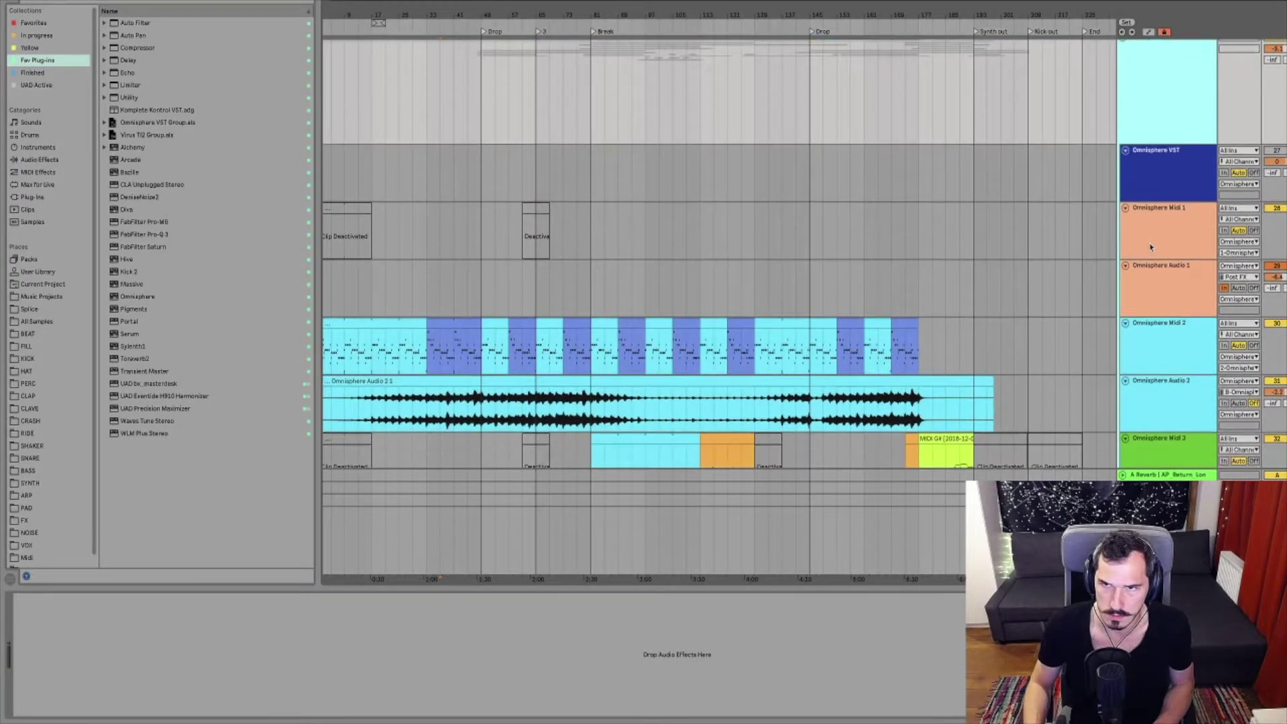
{"action": "scroll", "coordinate": [1151, 248], "scroll_direction": "down", "scroll_amount": 10}
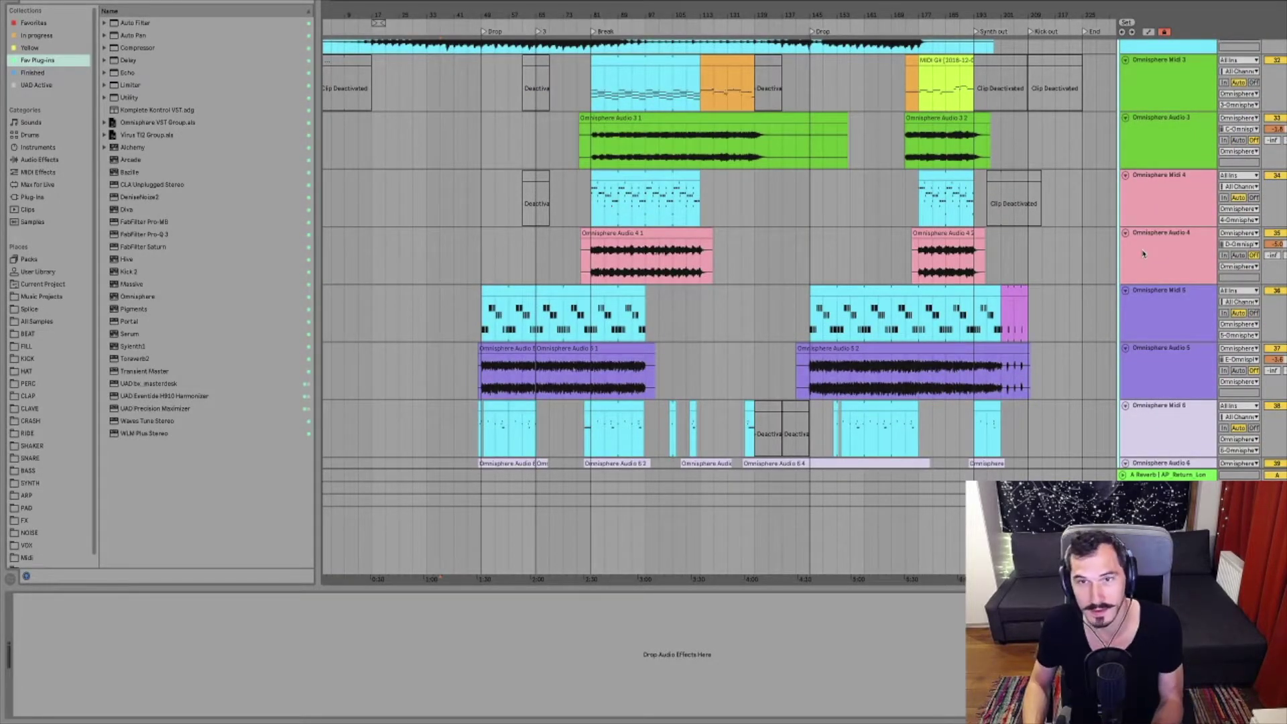
{"action": "scroll", "coordinate": [1164, 271], "scroll_direction": "up", "scroll_amount": 10}
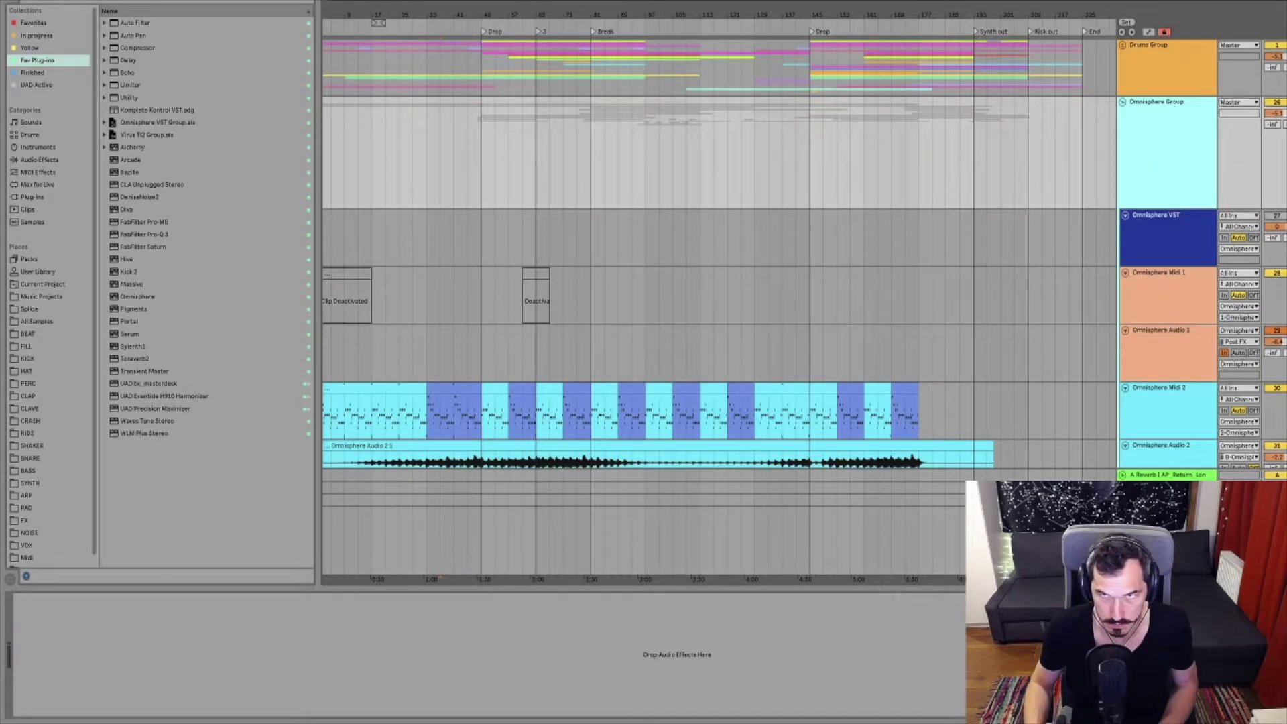
{"action": "left_click_drag", "start_coordinate": [796, 11], "coordinate": [795, 41]}
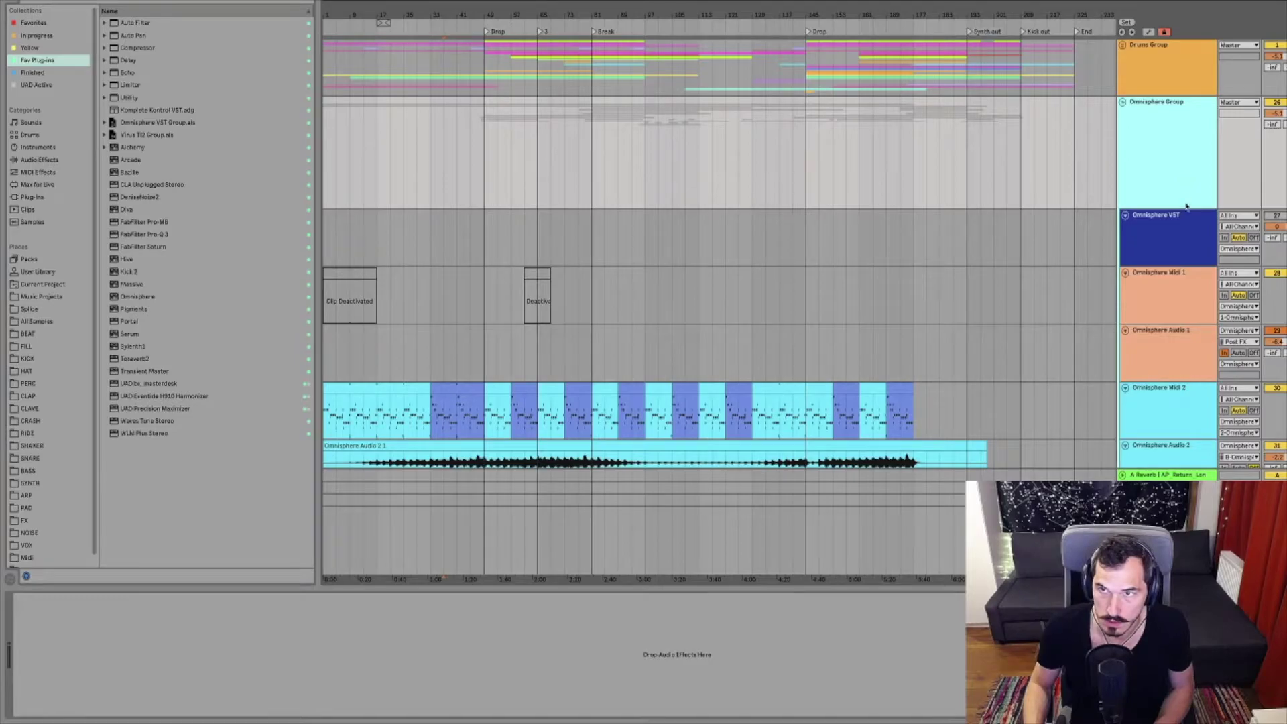
Set the Utility gain on the Omnisphere Audio 2 track to -0.51 dB and copy that Utility device
{"action": "scroll", "coordinate": [1165, 366], "scroll_direction": "down", "scroll_amount": 4}
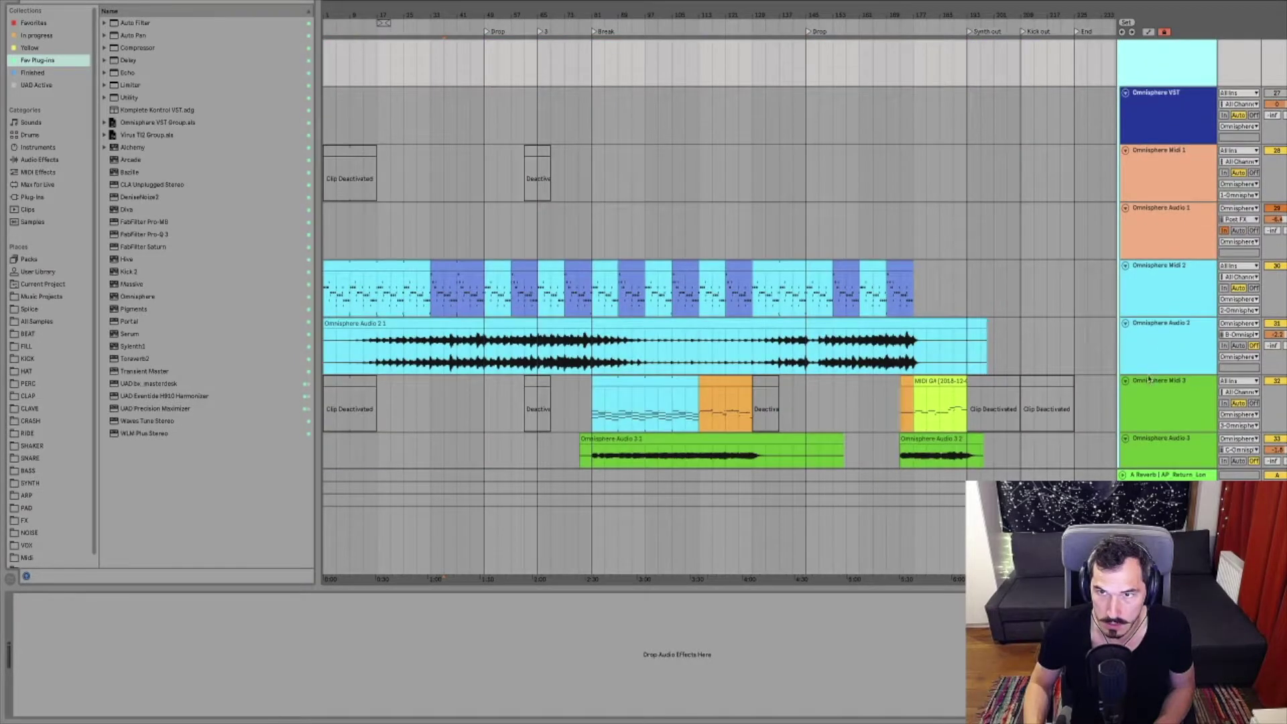
{"action": "left_click", "coordinate": [1151, 345]}
{"action": "left_click", "coordinate": [296, 657]}
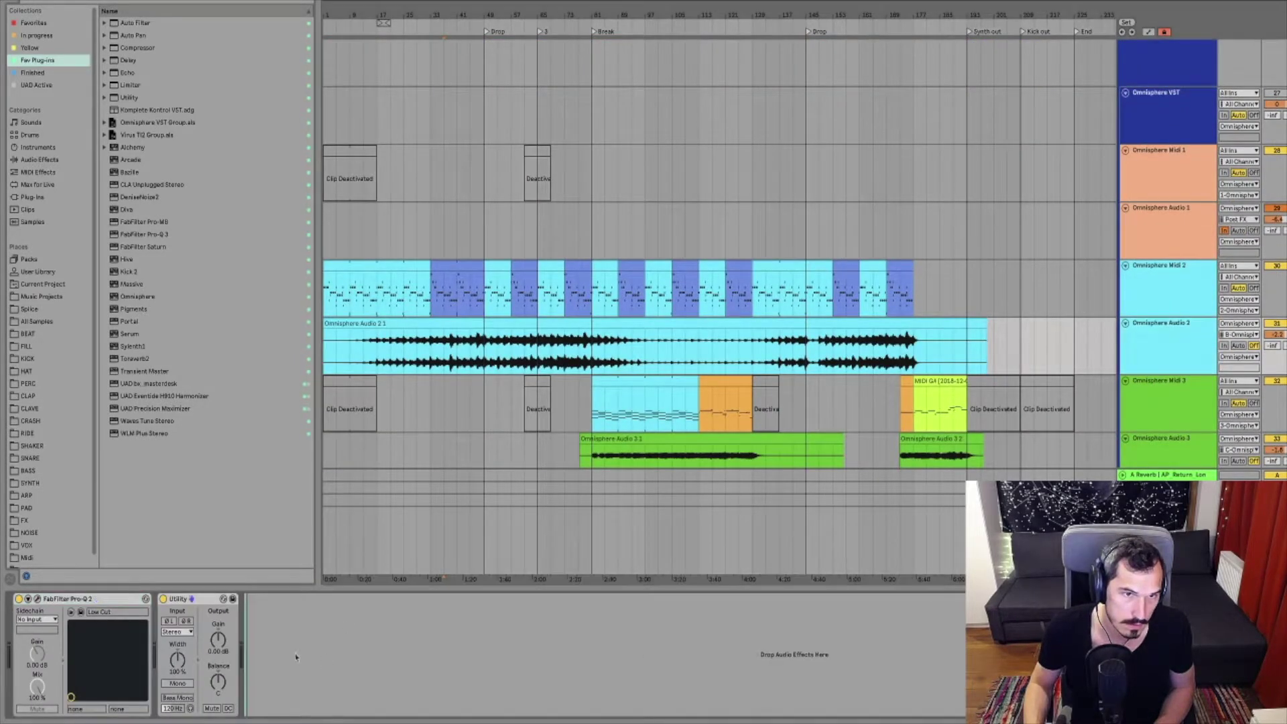
{"action": "right_click", "coordinate": [218, 642]}
{"action": "left_click", "coordinate": [383, 637]}
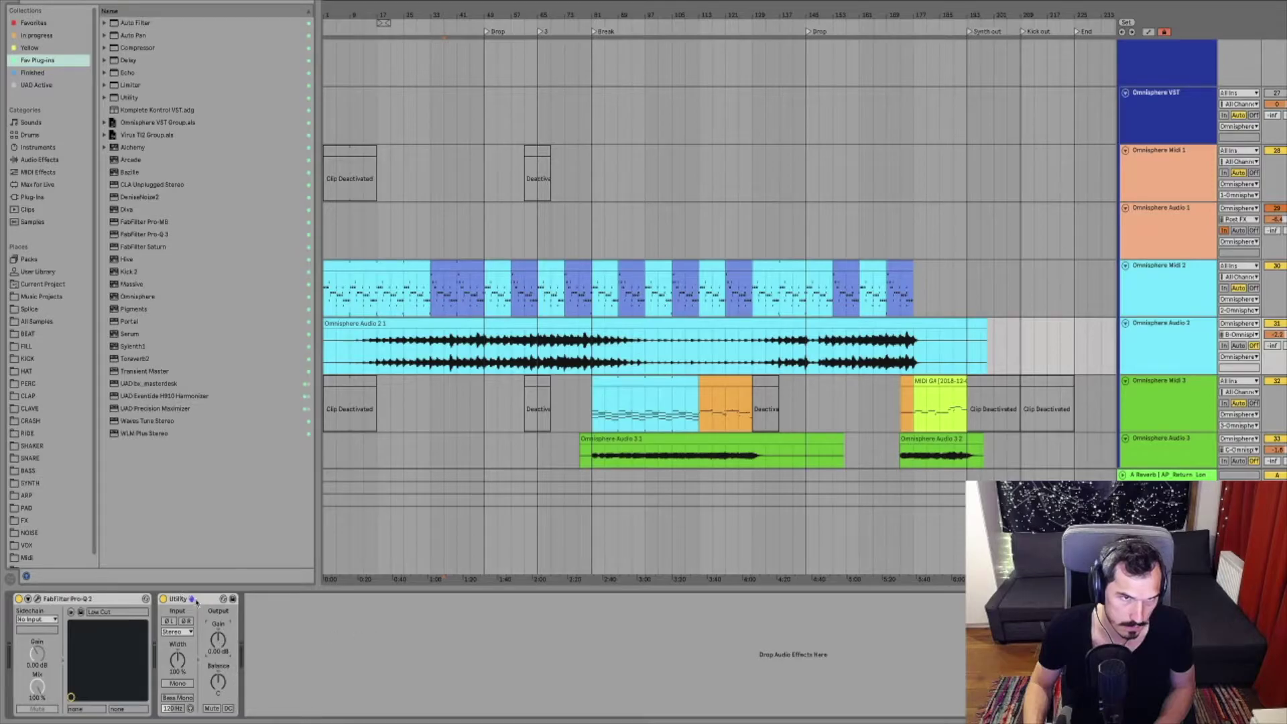
{"action": "left_click", "coordinate": [216, 642]}
{"action": "type", "text": "-"}
{"action": "type", "text": "51"}
{"action": "key", "text": "Return"}
{"action": "left_click", "coordinate": [190, 600]}
Paste the copied Utility device at the end of the Omnisphere Audio 3 track's effect chain
{"action": "scroll", "coordinate": [647, 372], "scroll_direction": "down", "scroll_amount": 2}
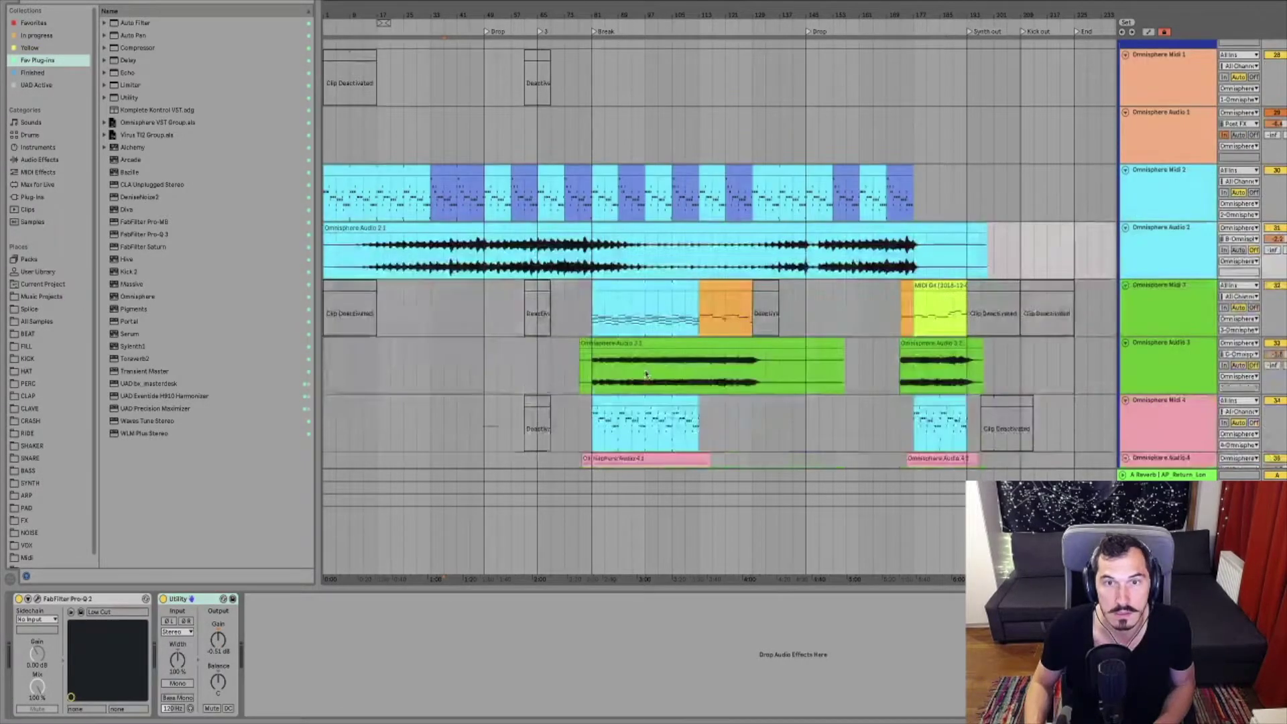
{"action": "left_click", "coordinate": [646, 370]}
{"action": "left_click", "coordinate": [291, 639]}
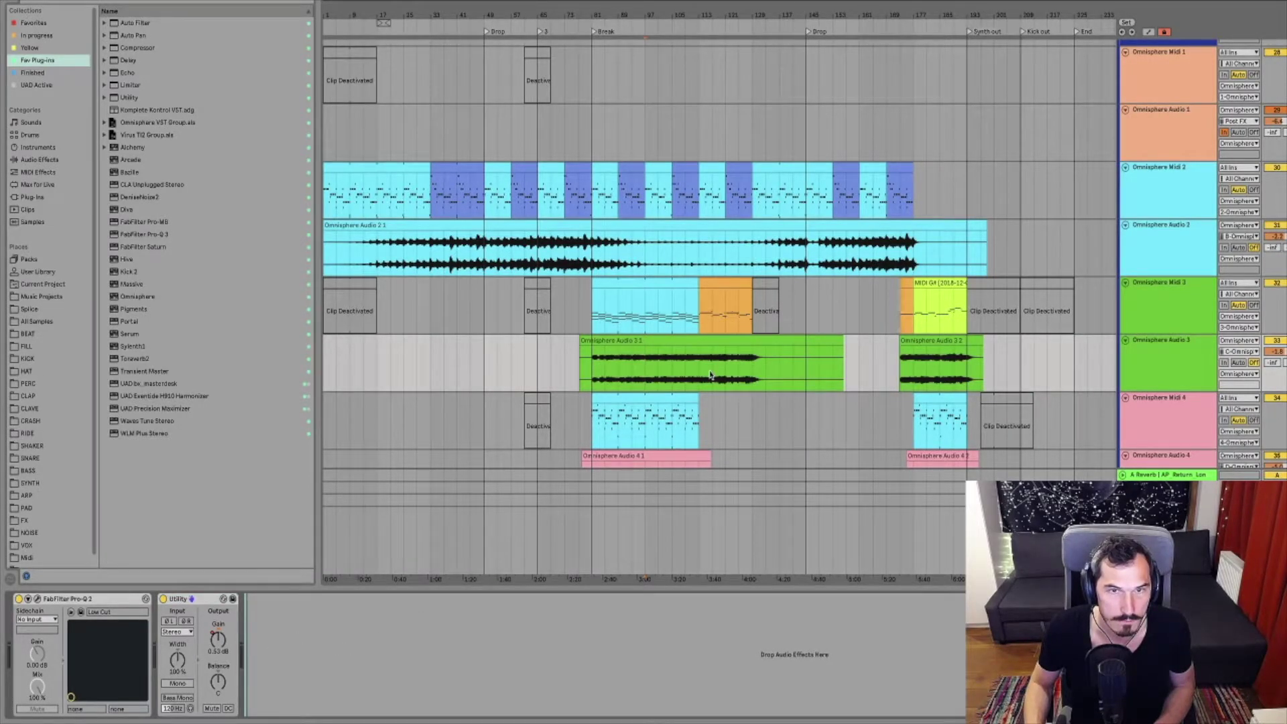
{"action": "key", "text": "ctrl+v"}
Paste the copied Utility device onto the Omnisphere Audio 4 track and delete its original Utility
{"action": "scroll", "coordinate": [712, 376], "scroll_direction": "down", "scroll_amount": 2}
{"action": "left_click", "coordinate": [639, 418]}
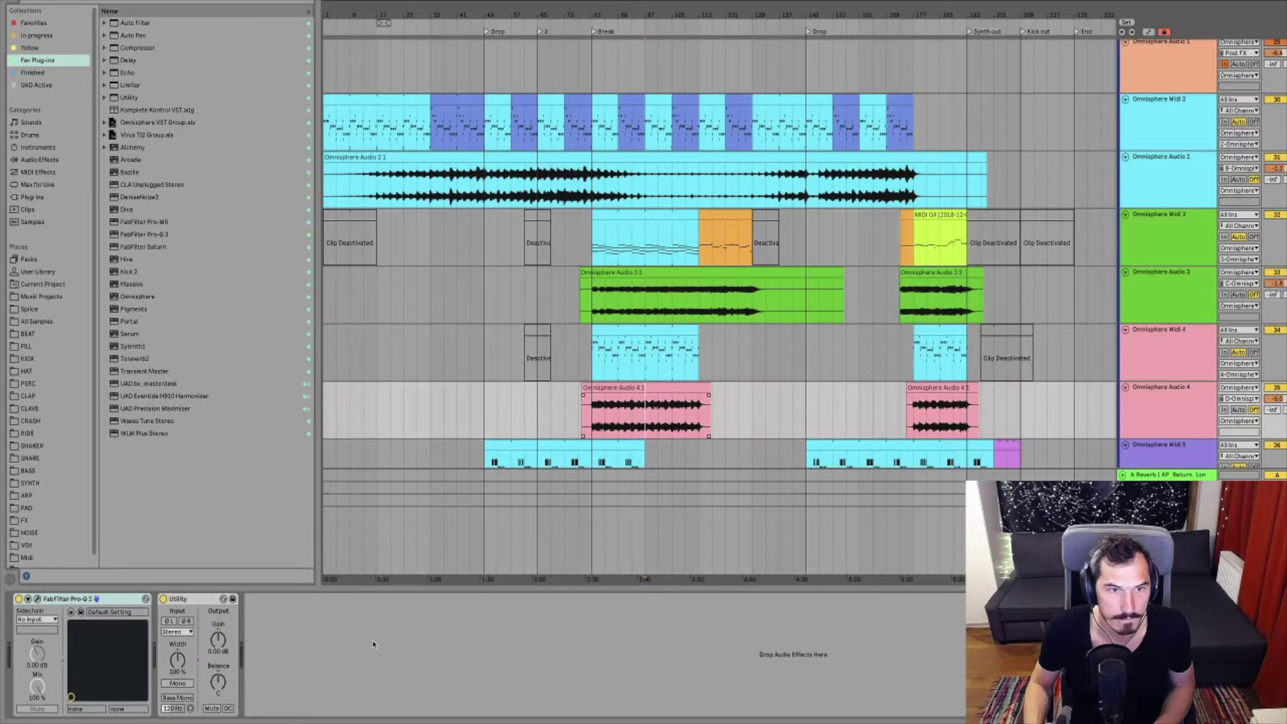
{"action": "key", "text": "ctrl+v"}
{"action": "left_click", "coordinate": [202, 602]}
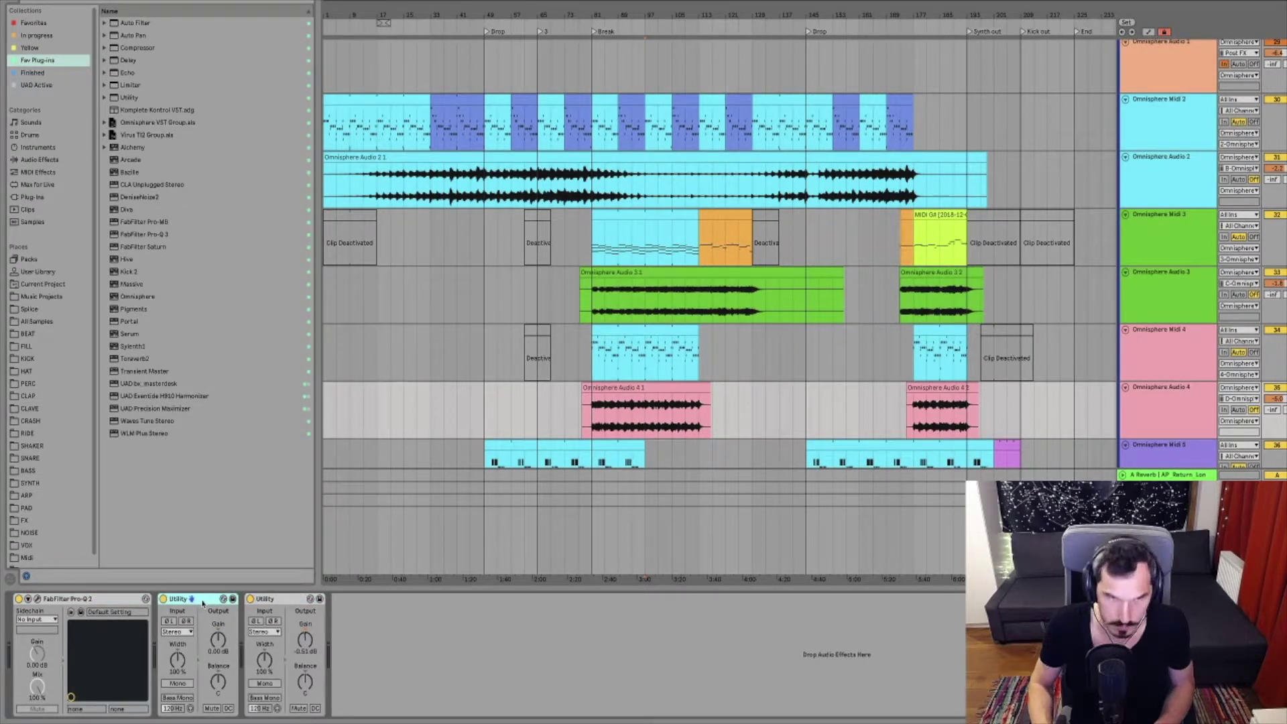
{"action": "key", "text": "Delete"}
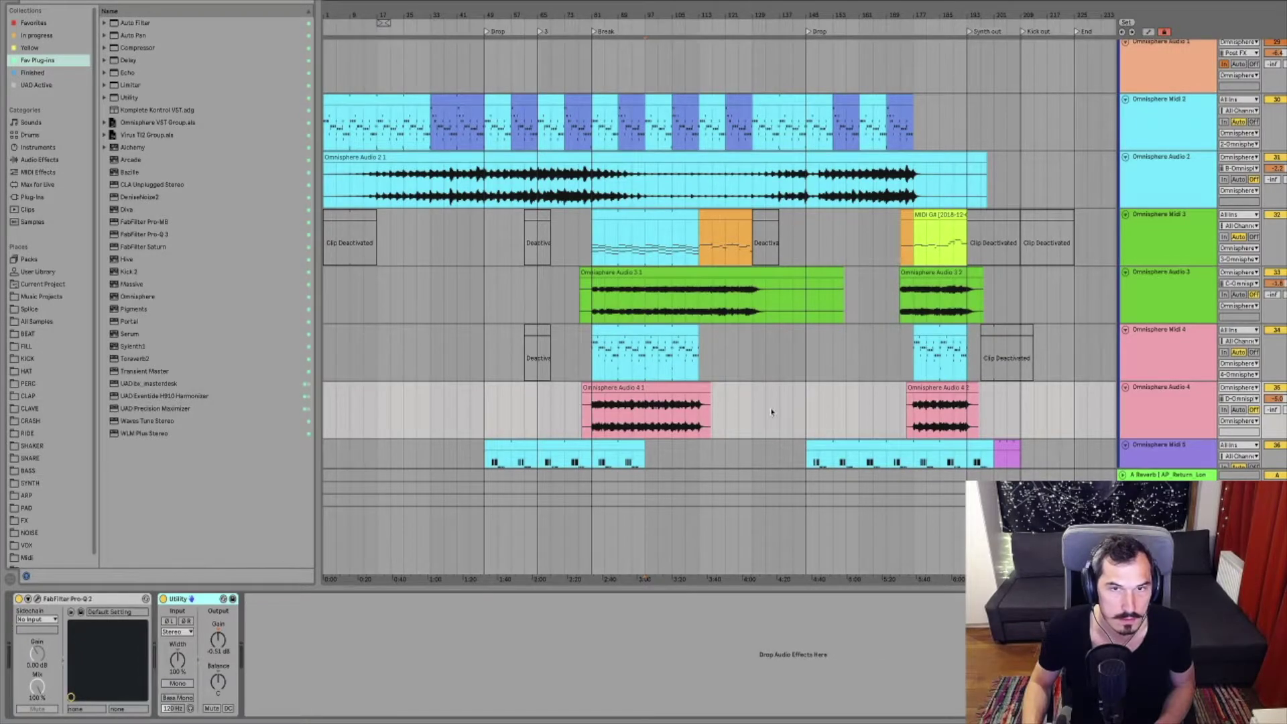
Enter a new negative output gain in the Utility device on the Omnisphere Audio 2 track
{"action": "scroll", "coordinate": [838, 288], "scroll_direction": "up", "scroll_amount": 3}
{"action": "left_click", "coordinate": [895, 259]}
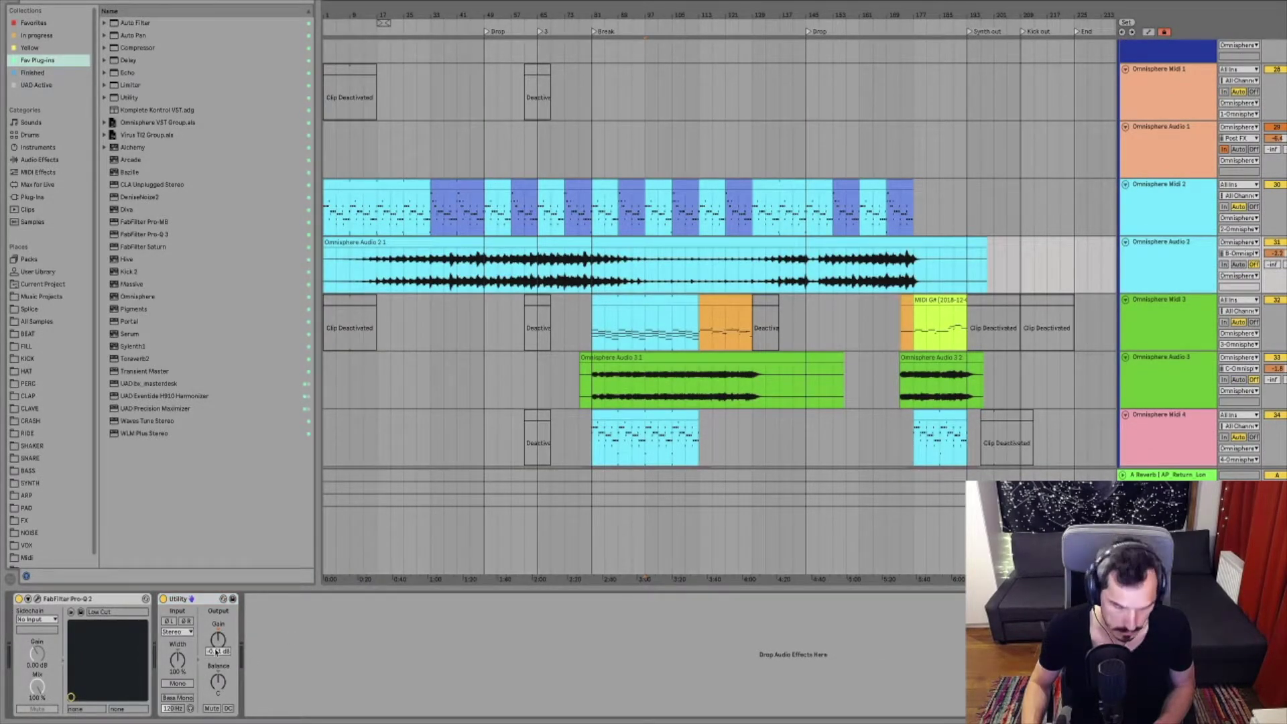
{"action": "type", "text": "-5"}
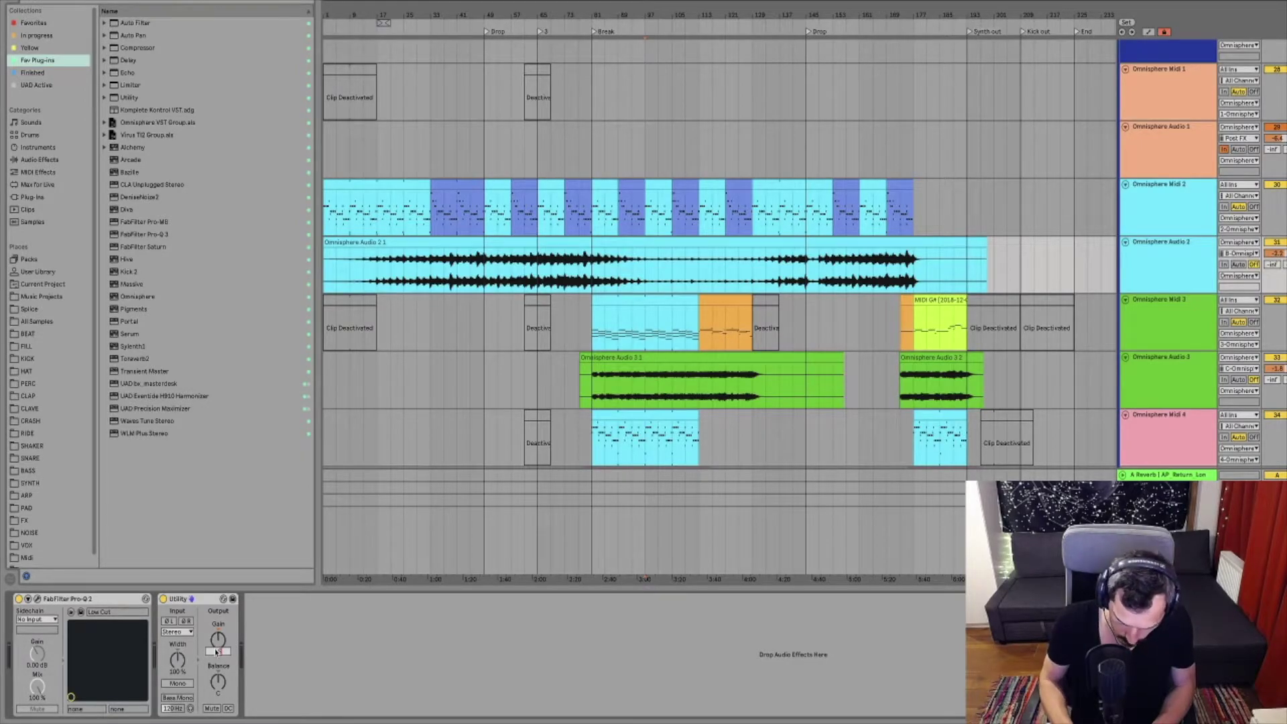
{"action": "key", "text": "Return"}
Replace the second Utility on the Omnisphere Audio 3 track with the copied Utility set to -5.10 dB gain
{"action": "scroll", "coordinate": [725, 355], "scroll_direction": "down", "scroll_amount": 1}
{"action": "left_click", "coordinate": [725, 355]}
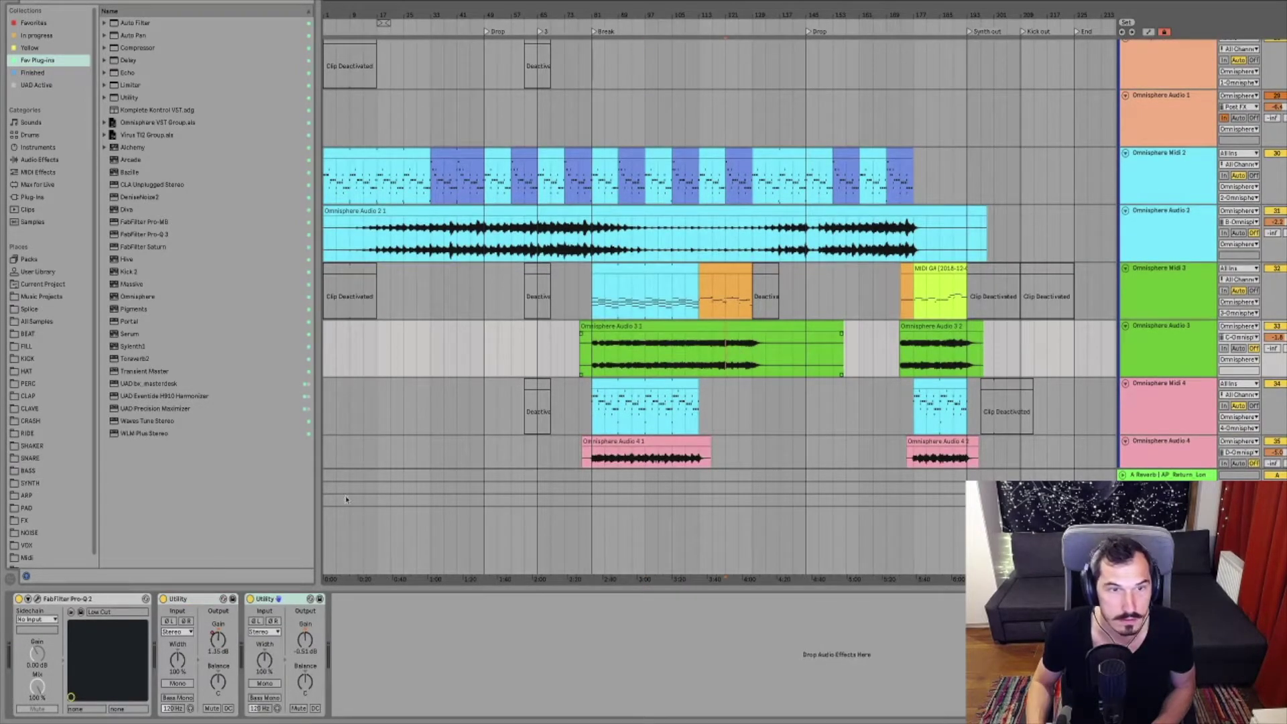
{"action": "left_click", "coordinate": [268, 599]}
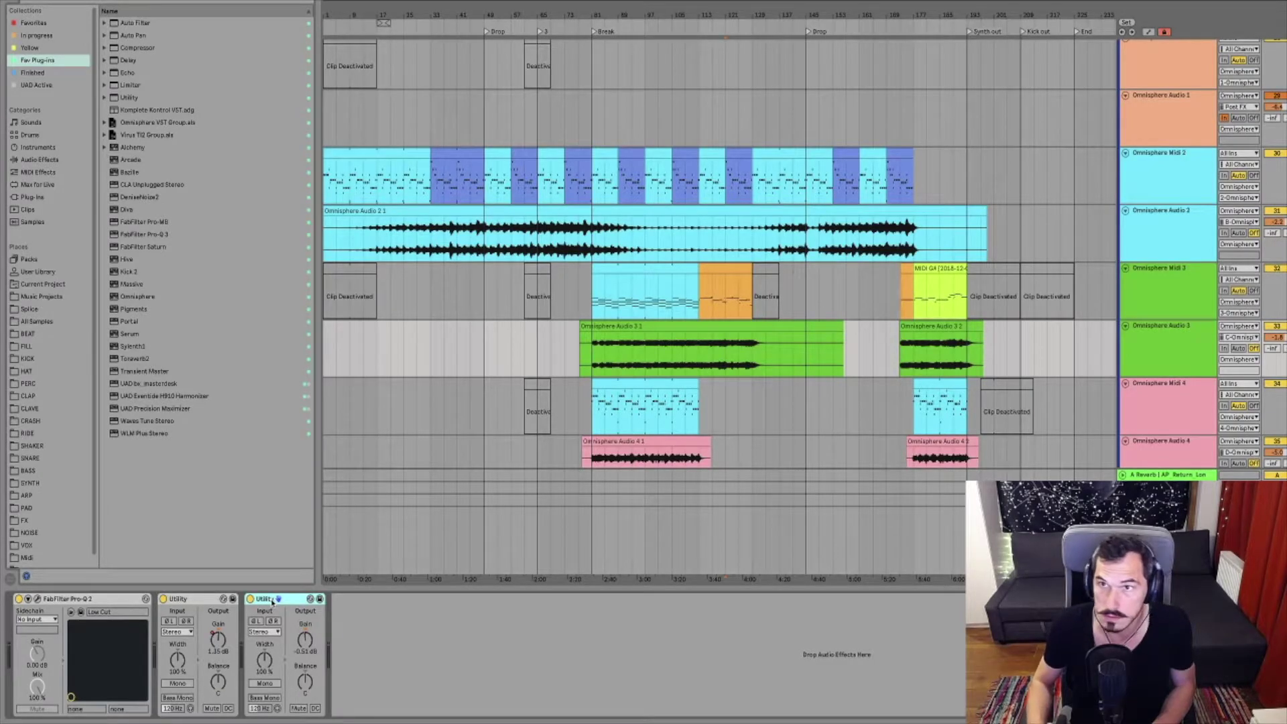
{"action": "key", "text": "Delete"}
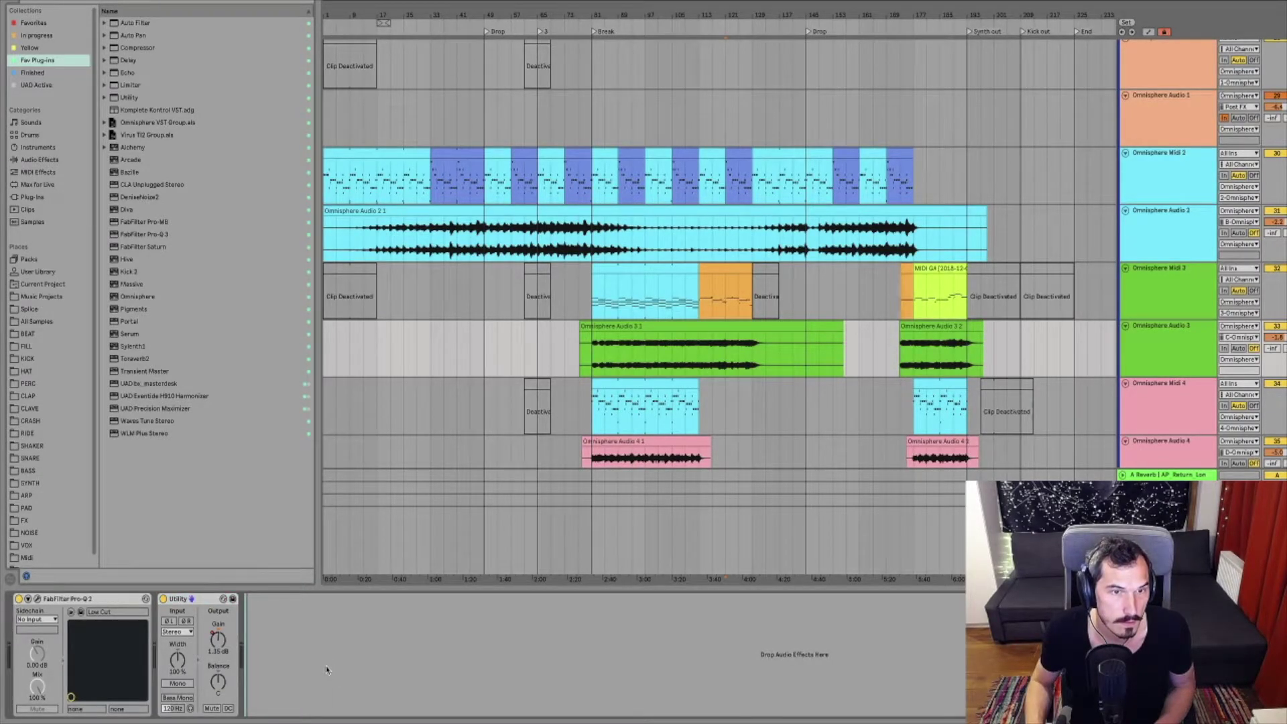
{"action": "key", "text": "ctrl+z"}
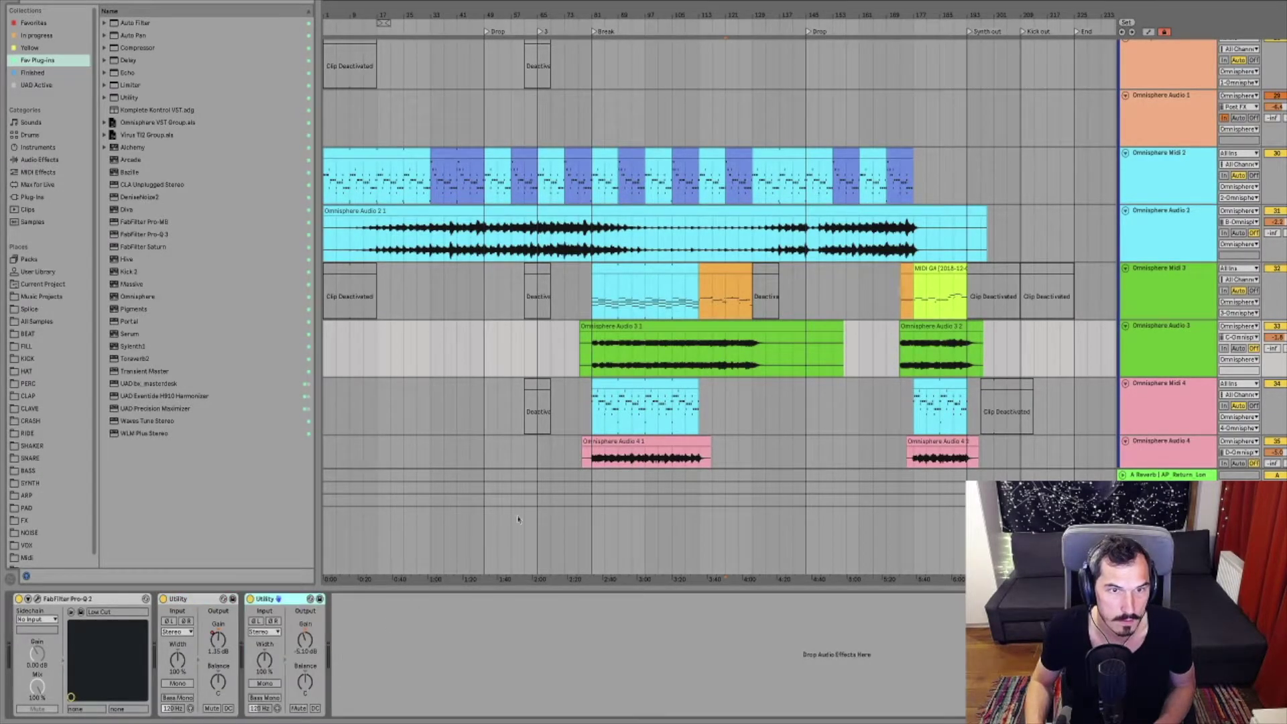
Replace the Utility on the Omnisphere Audio 4 track with the copied -5.10 dB Utility
{"action": "left_click", "coordinate": [646, 362]}
{"action": "scroll", "coordinate": [650, 359], "scroll_direction": "down", "scroll_amount": 2}
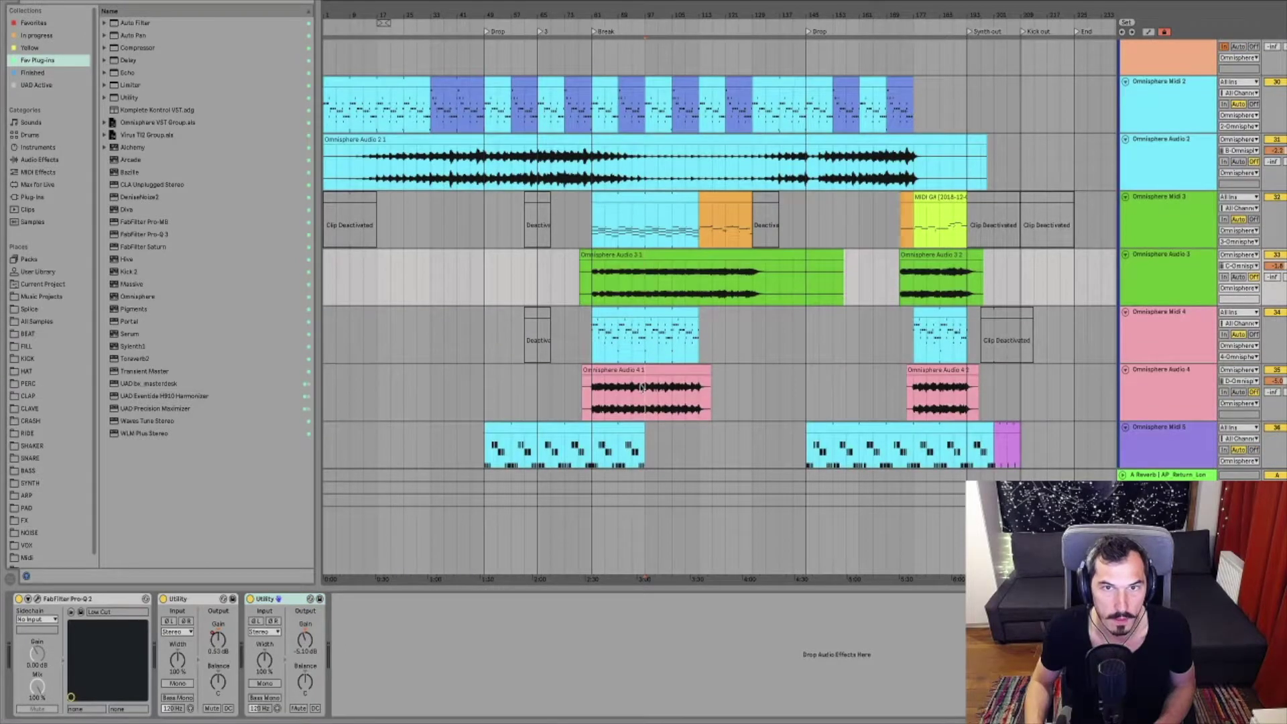
{"action": "left_click", "coordinate": [644, 388]}
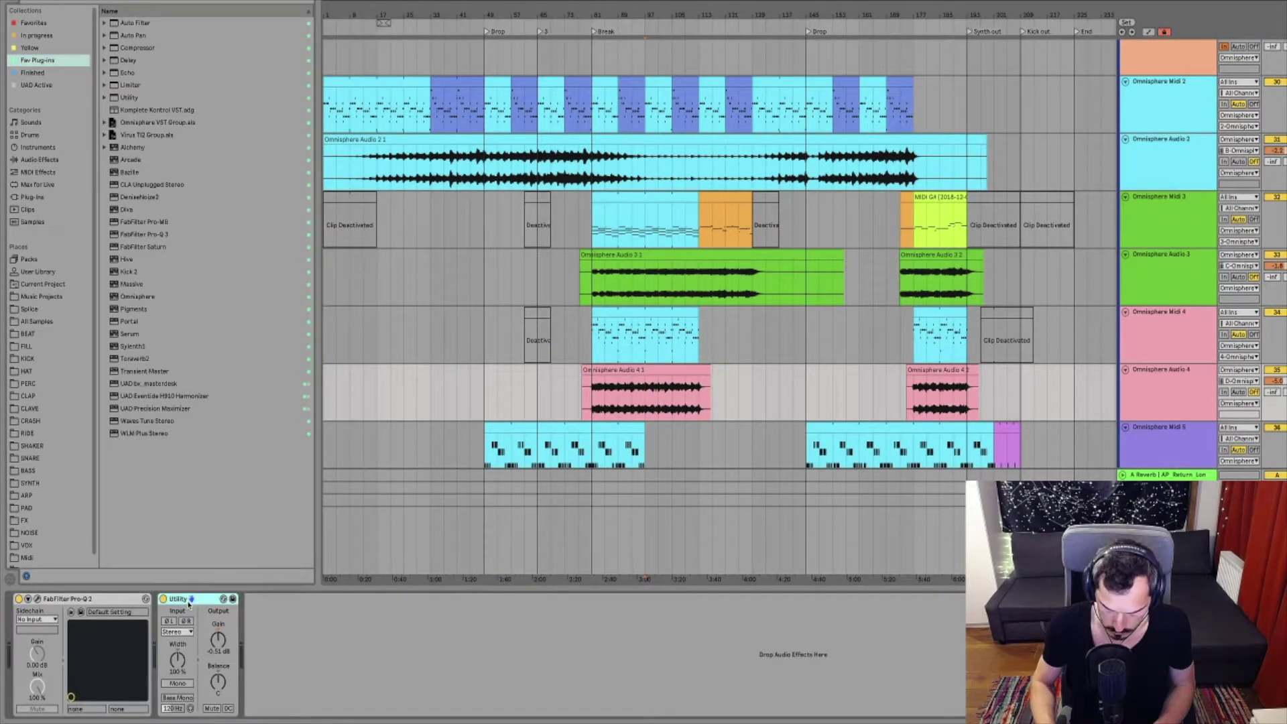
{"action": "key", "text": "Delete"}
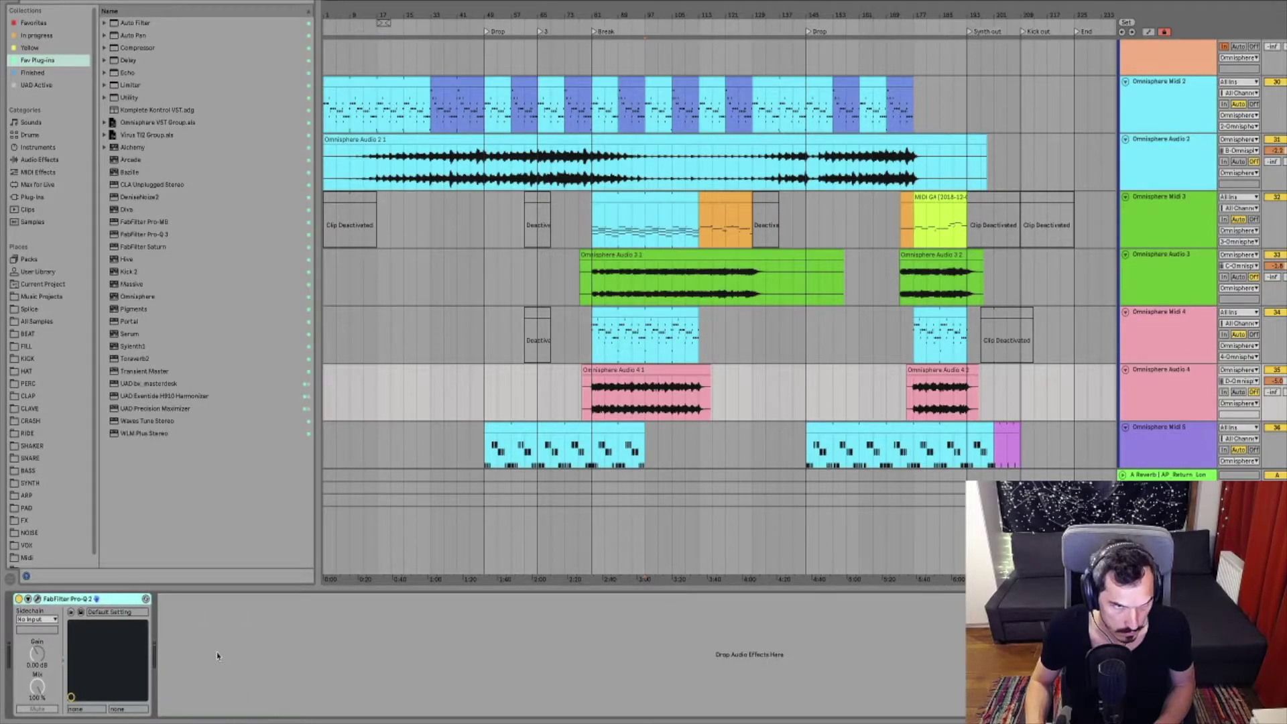
{"action": "key", "text": "ctrl+z"}
Paste the copied -5.10 dB Utility at the end of the effect chains on the Omnisphere Audio 5 and Omnisphere Audio 6 tracks
{"action": "scroll", "coordinate": [566, 371], "scroll_direction": "down", "scroll_amount": 3}
{"action": "left_click", "coordinate": [567, 370]}
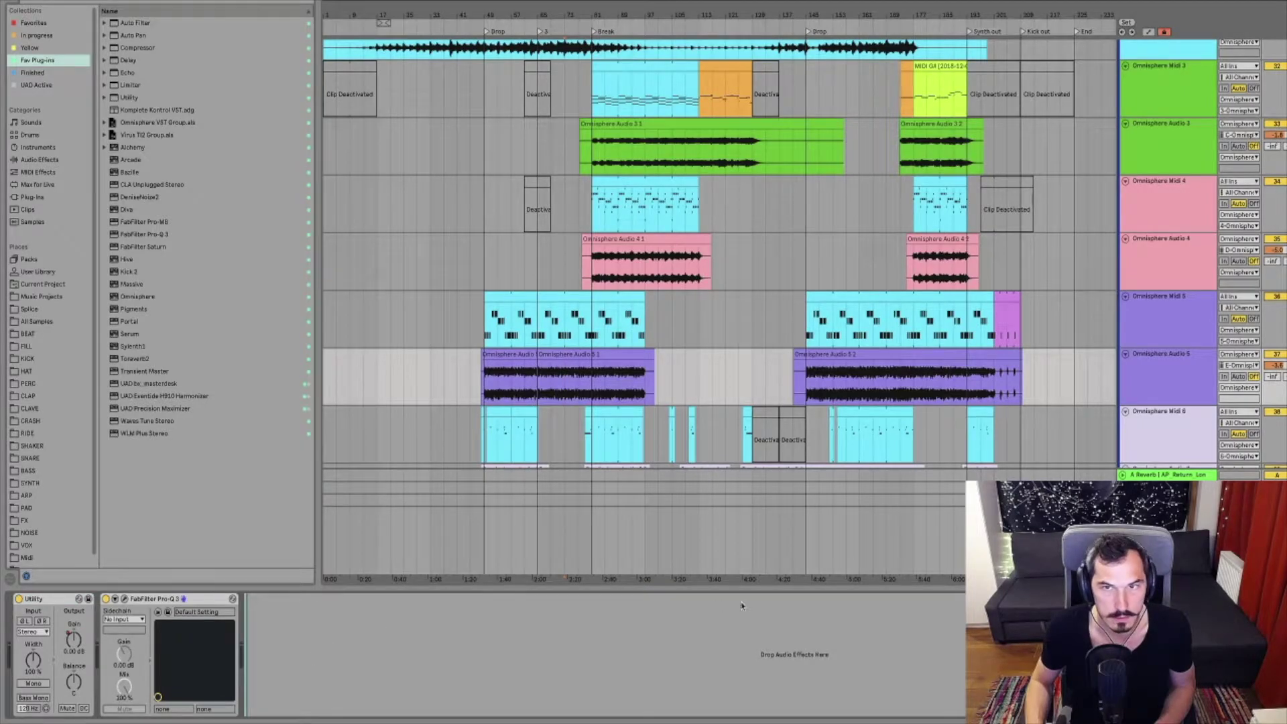
{"action": "key", "text": "ctrl+v"}
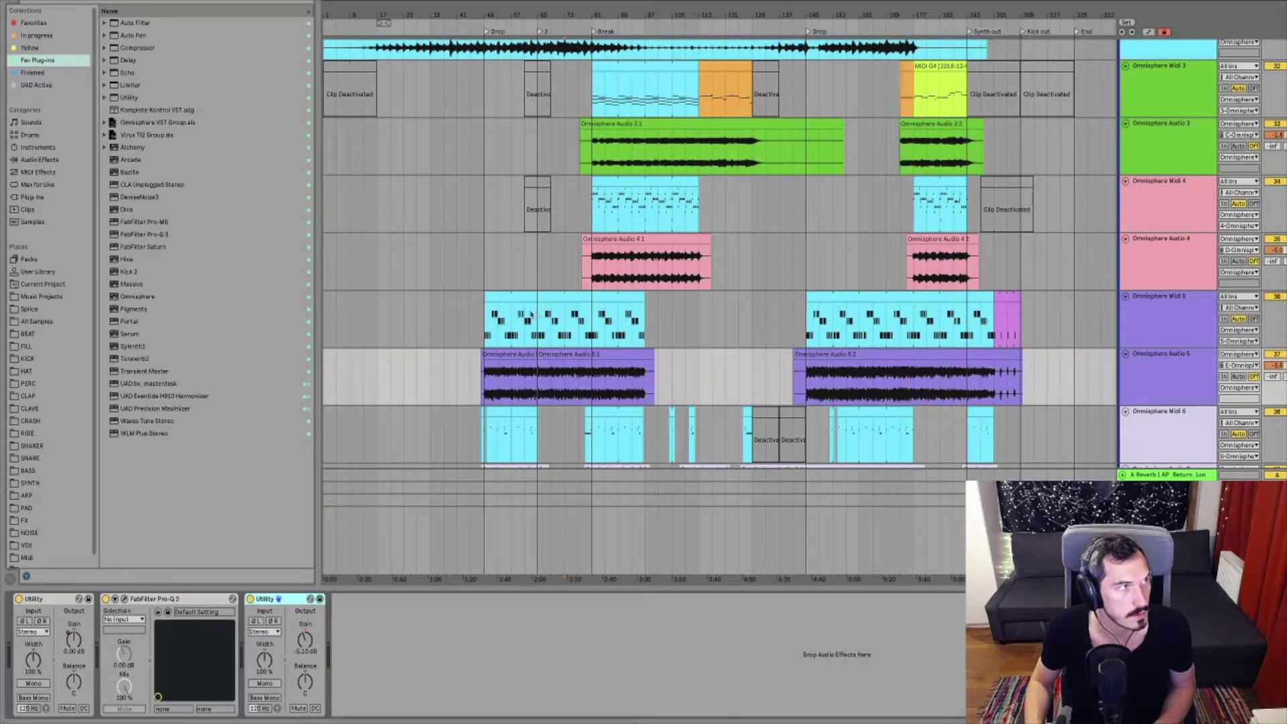
{"action": "scroll", "coordinate": [535, 312], "scroll_direction": "down", "scroll_amount": 3}
{"action": "left_click", "coordinate": [515, 412]}
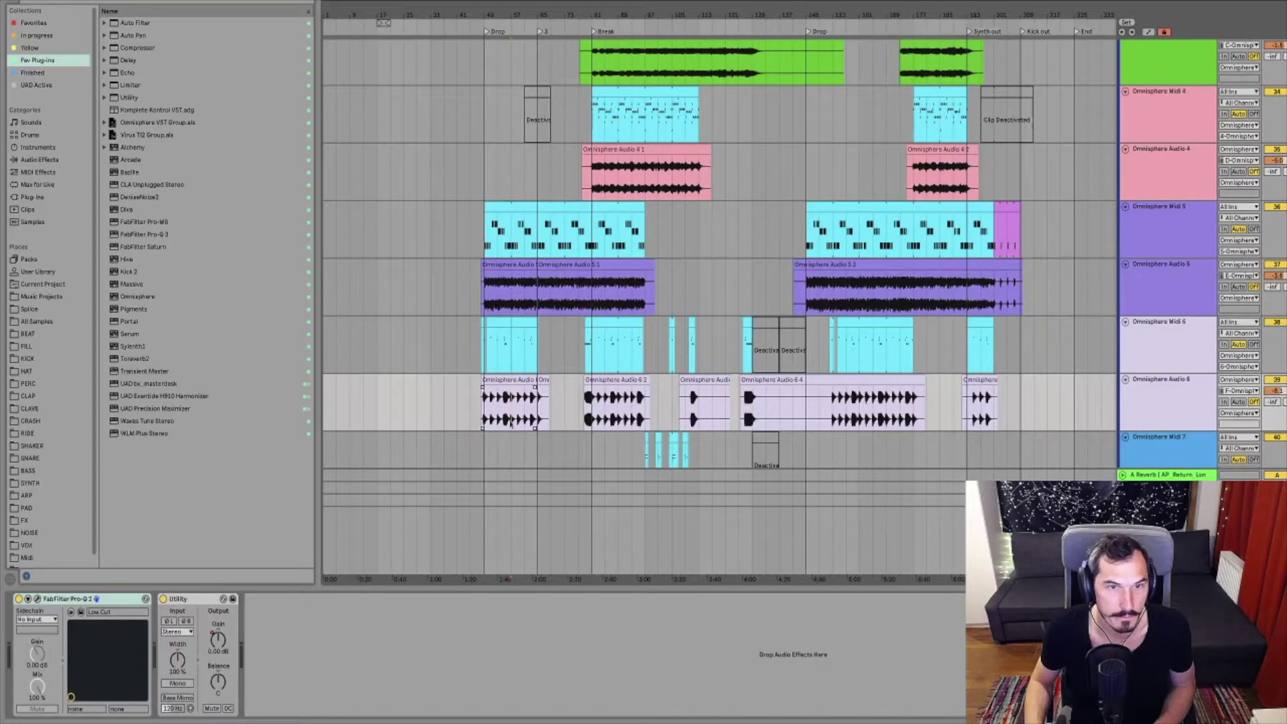
{"action": "left_click", "coordinate": [292, 667]}
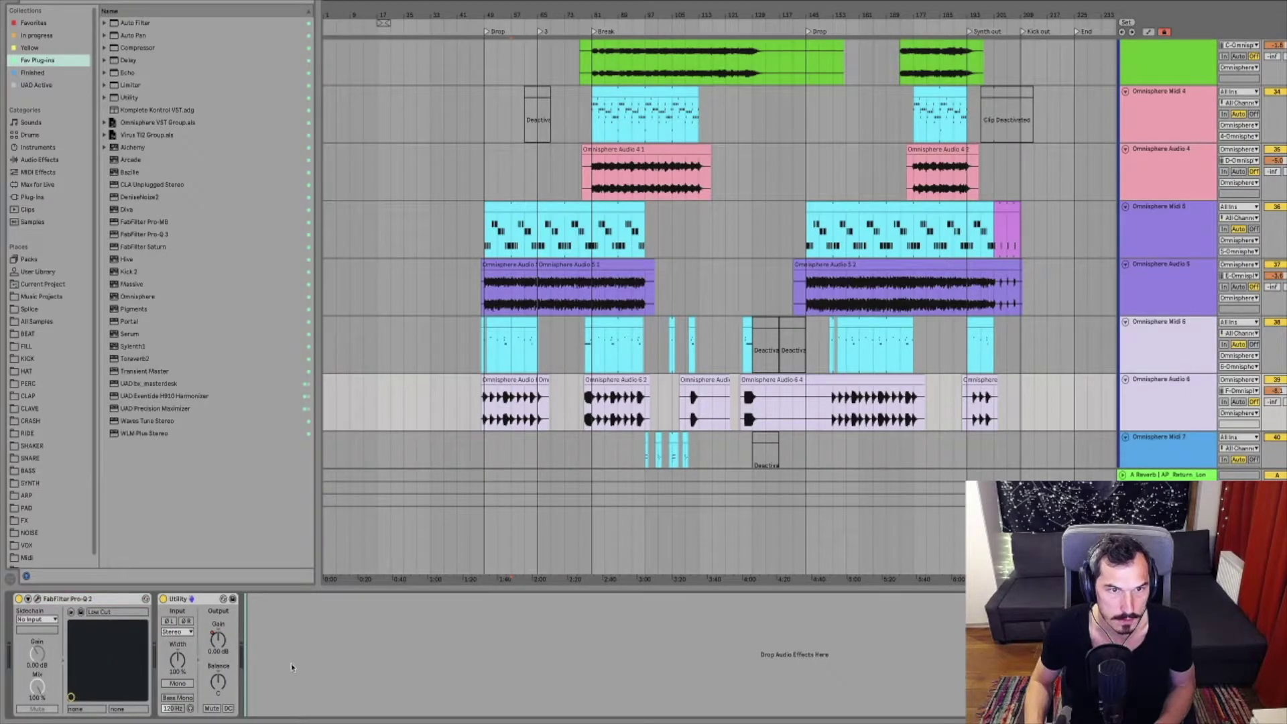
{"action": "key", "text": "ctrl+v"}
Replace the Utility on the Omnisphere Audio 7 track with the copied -5.10 dB Utility
{"action": "scroll", "coordinate": [424, 398], "scroll_direction": "down", "scroll_amount": 3}
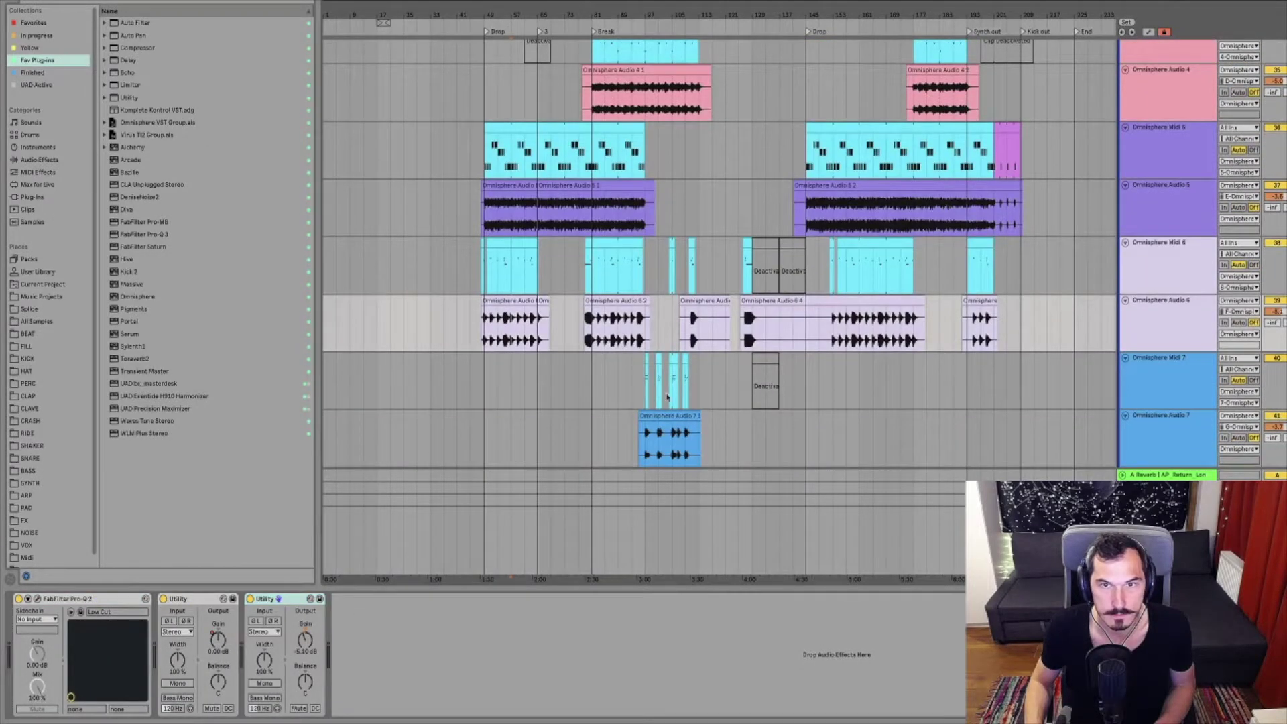
{"action": "left_click", "coordinate": [618, 453]}
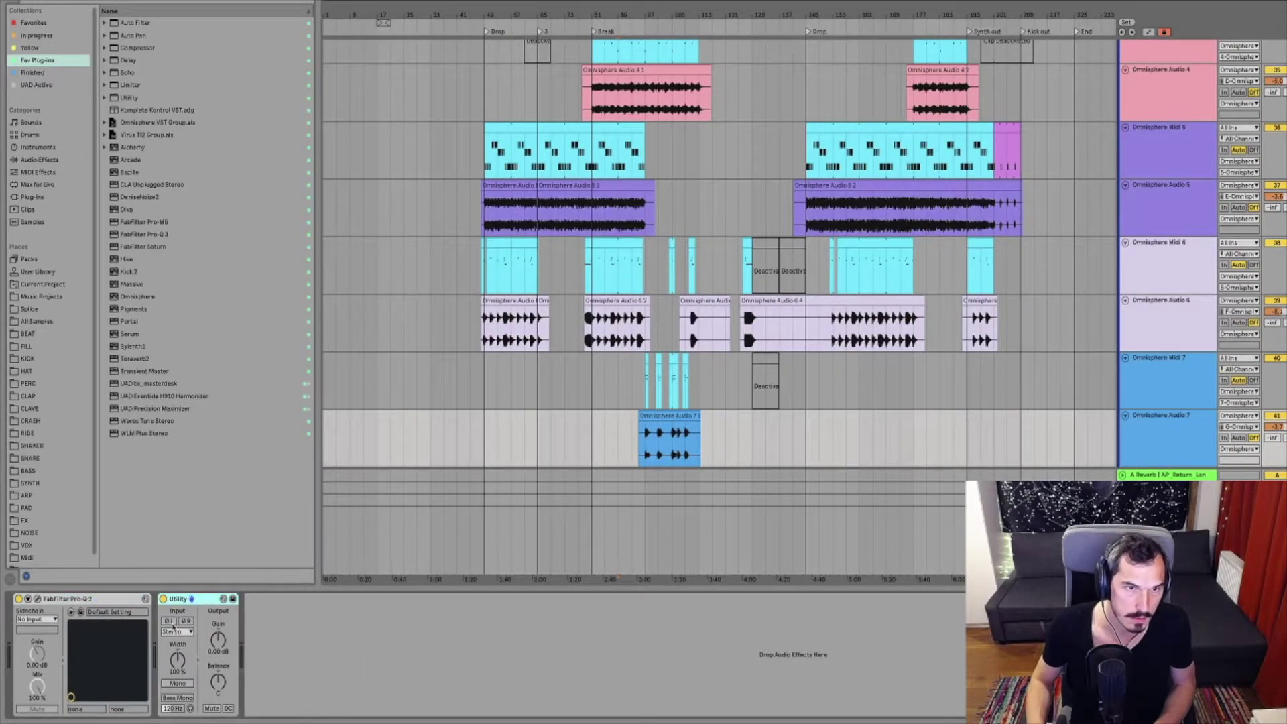
{"action": "key", "text": "Delete"}
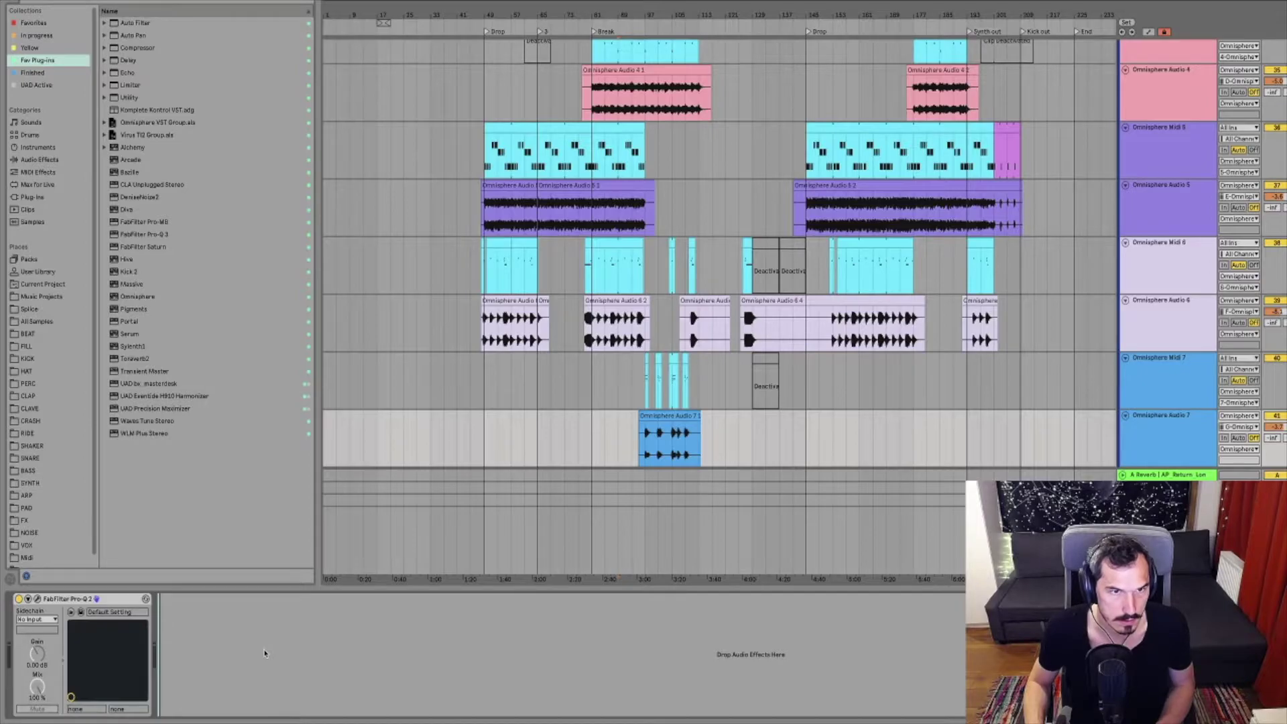
{"action": "key", "text": "ctrl+z"}
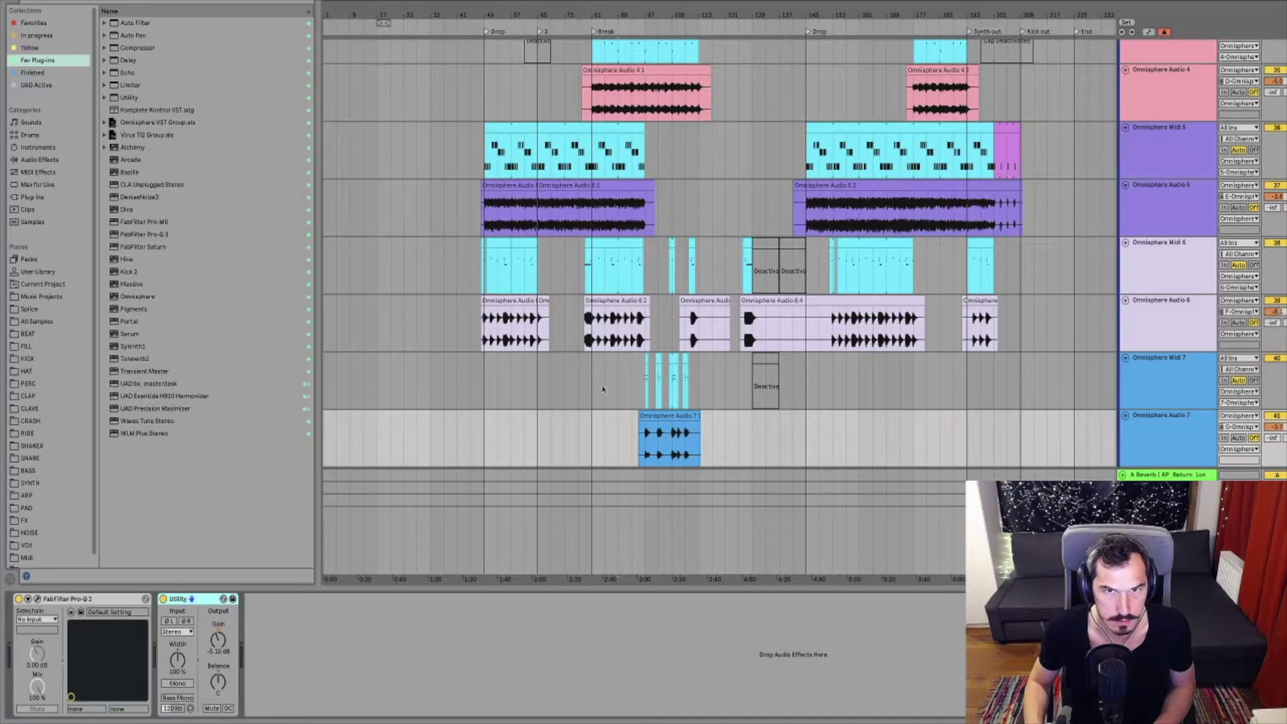
Ungroup the Omnisphere Group so its tracks stand alone in the arrangement
{"action": "scroll", "coordinate": [603, 389], "scroll_direction": "down", "scroll_amount": 5}
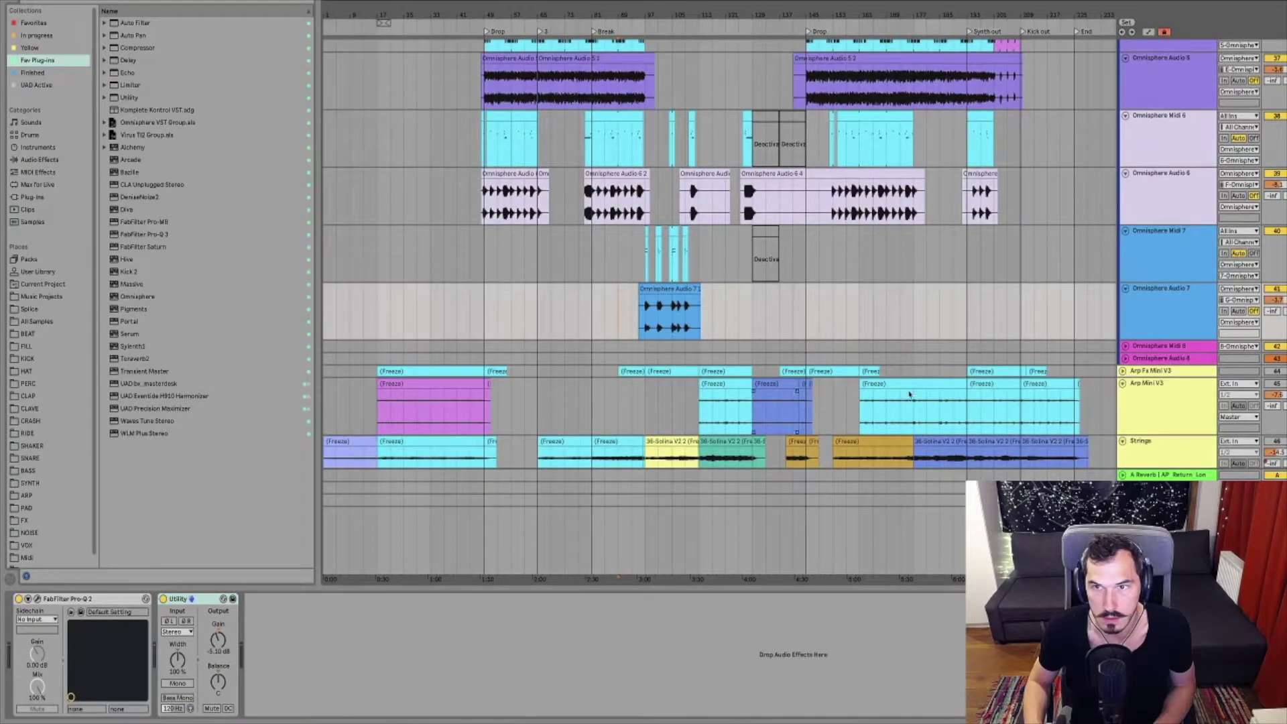
{"action": "scroll", "coordinate": [606, 367], "scroll_direction": "up", "scroll_amount": 14}
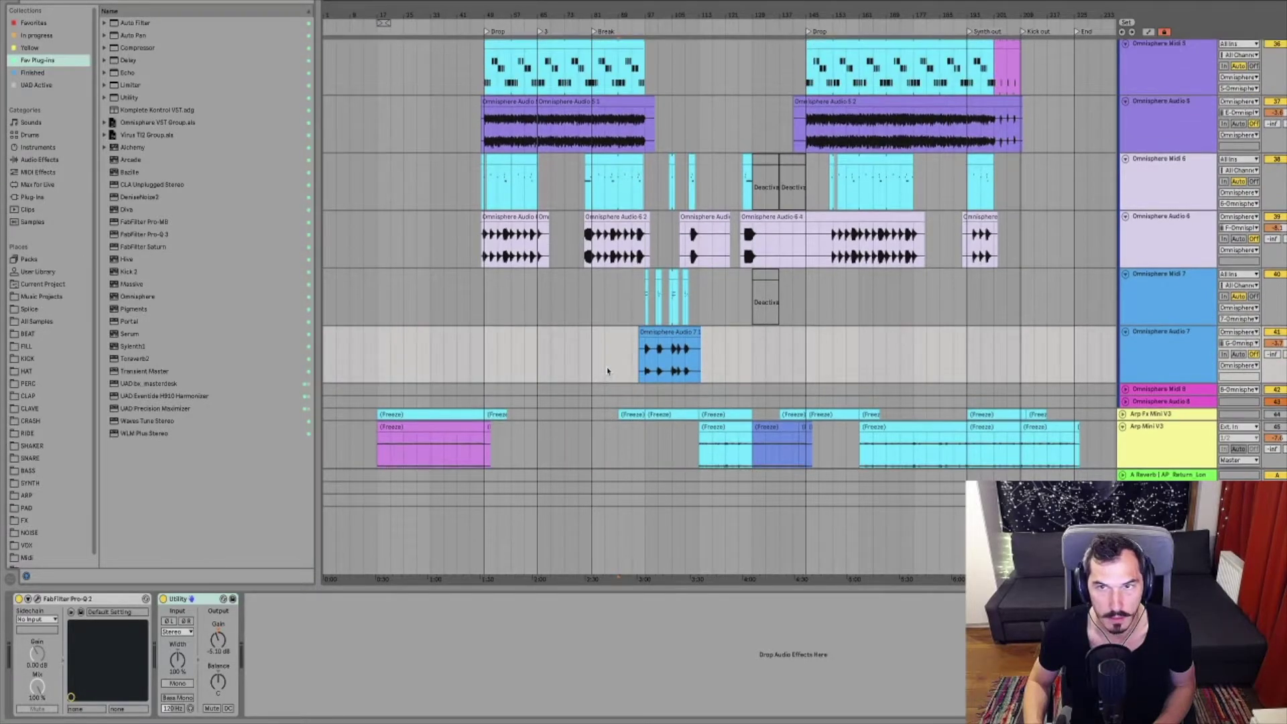
{"action": "scroll", "coordinate": [610, 371], "scroll_direction": "up", "scroll_amount": 13}
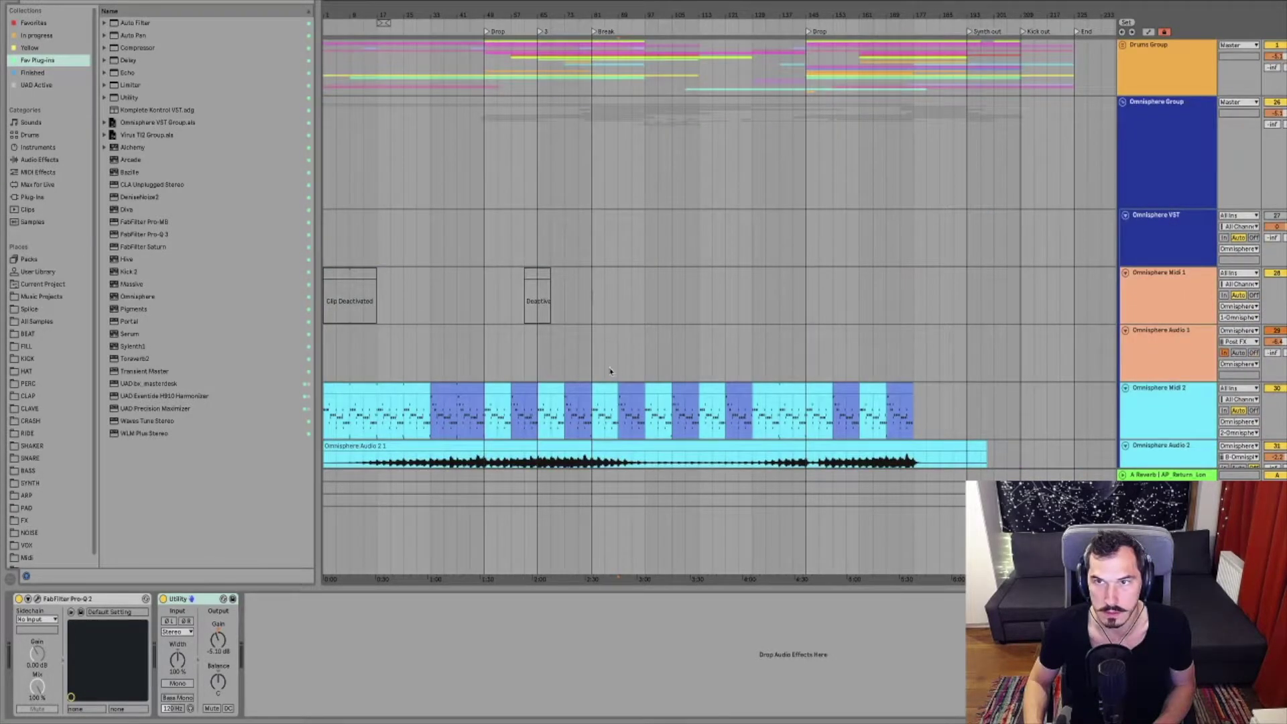
{"action": "right_click", "coordinate": [1176, 163]}
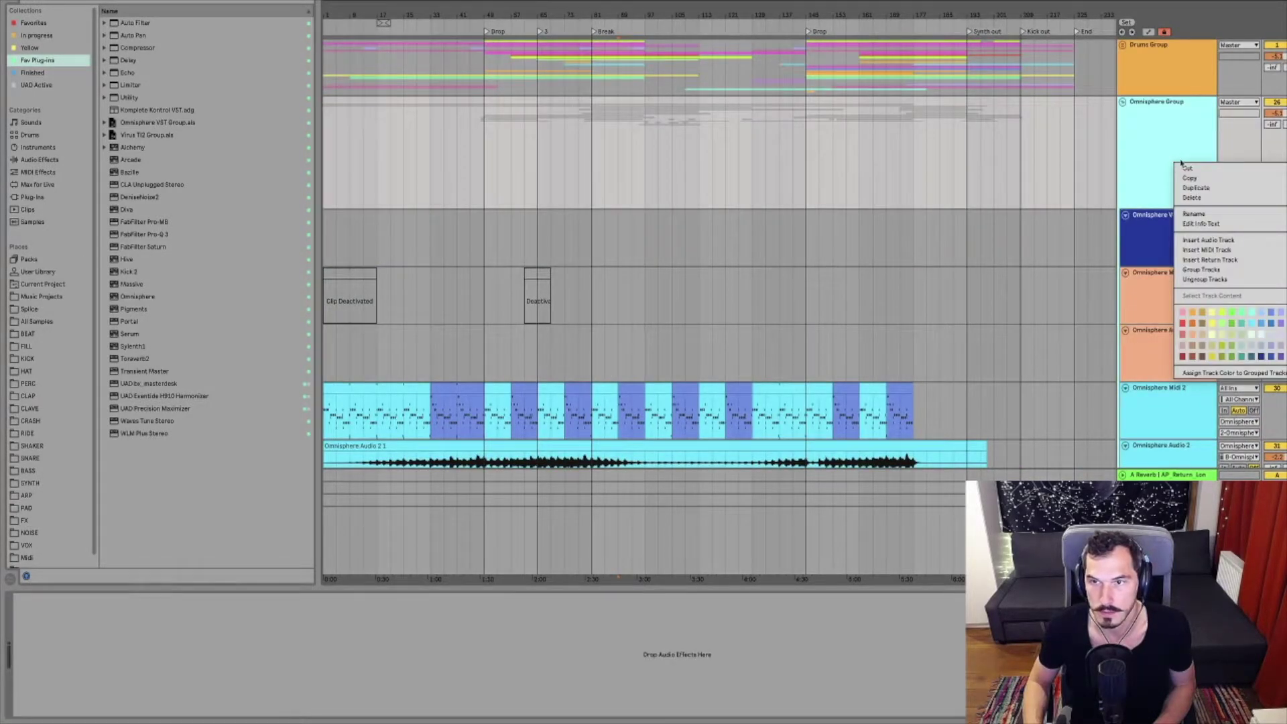
{"action": "left_click", "coordinate": [1199, 280]}
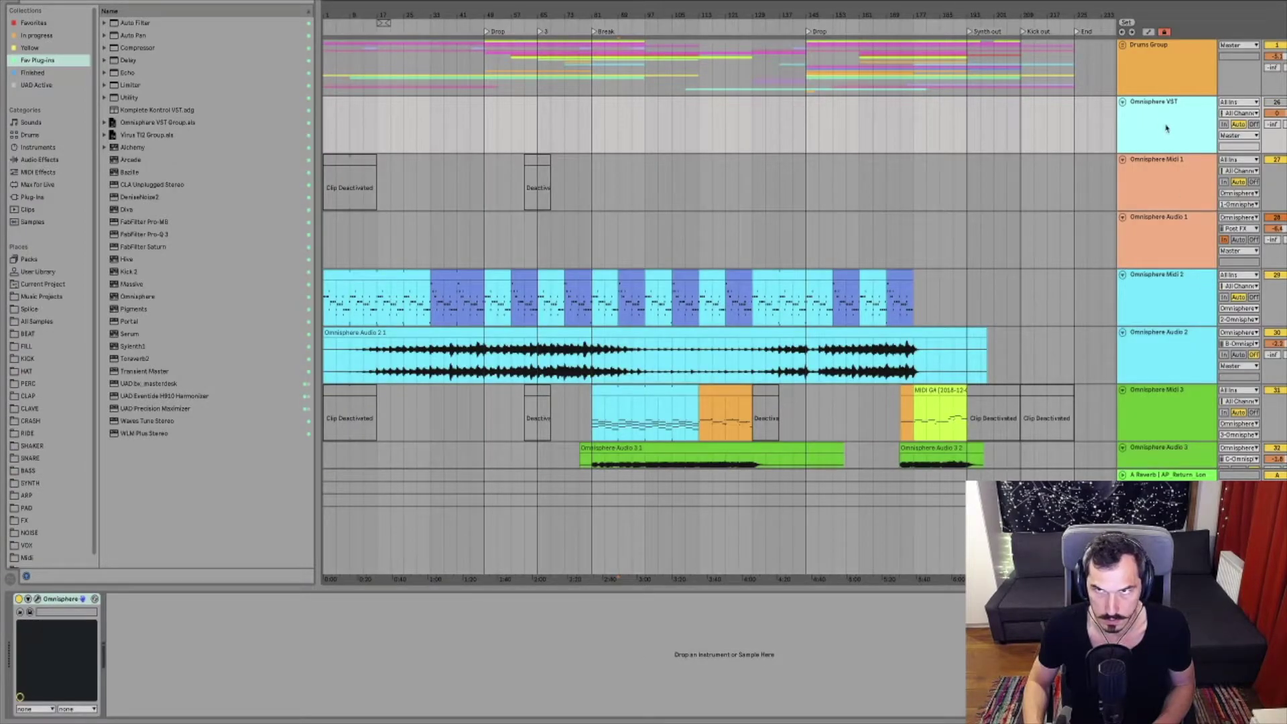
Delete the Omnisphere VST track, Omnisphere Midi tracks 1 to 8, and the empty Omnisphere Audio 1 and Audio 8 tracks together
{"action": "left_click", "coordinate": [1156, 165]}
{"action": "left_click", "coordinate": [1159, 302]}
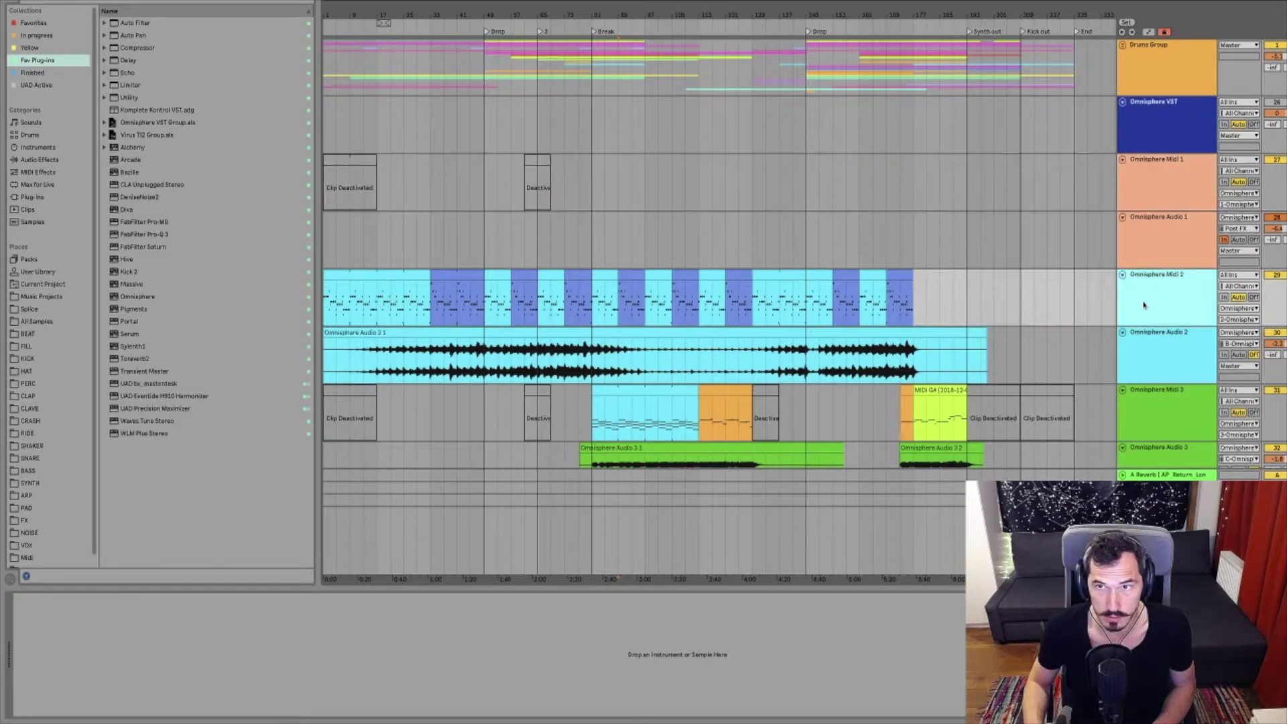
{"action": "left_click", "coordinate": [1159, 241]}
{"action": "left_click", "coordinate": [1158, 176]}
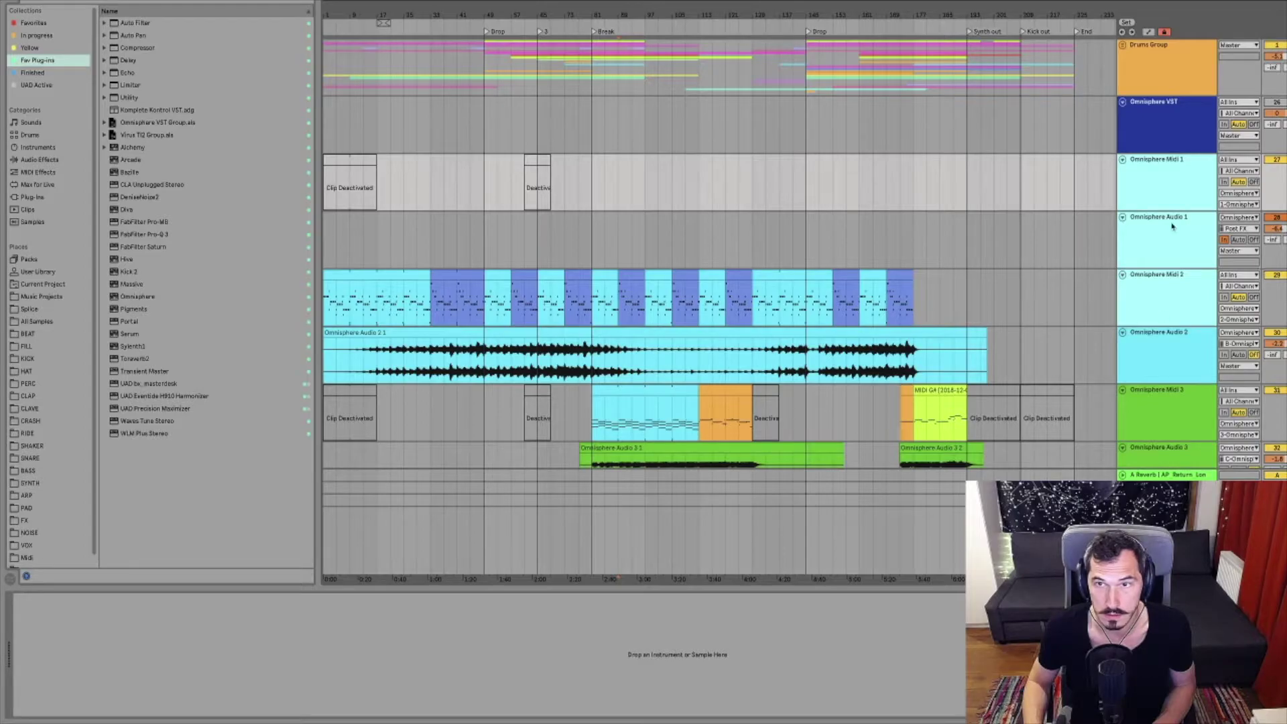
{"action": "left_click", "coordinate": [1155, 123]}
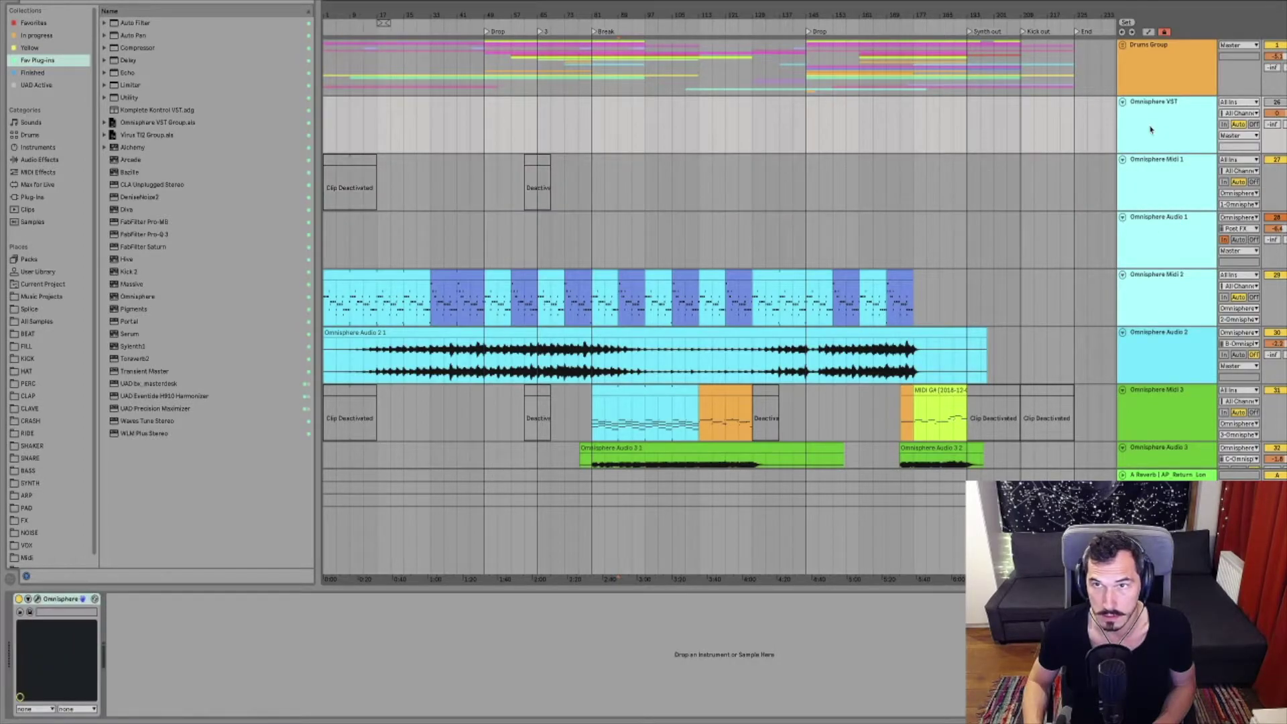
{"action": "scroll", "coordinate": [1168, 351], "scroll_direction": "down", "scroll_amount": 3}
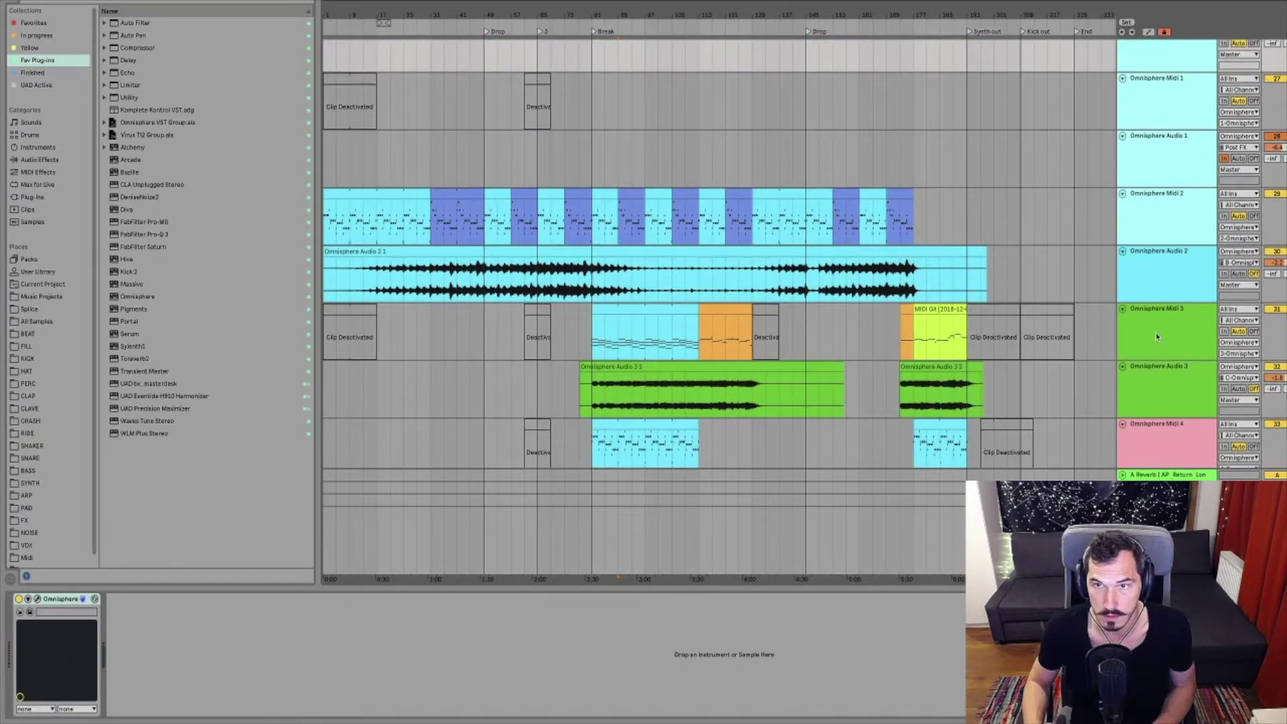
{"action": "left_click", "coordinate": [1157, 336]}
{"action": "scroll", "coordinate": [1160, 342], "scroll_direction": "down", "scroll_amount": 4}
{"action": "left_click", "coordinate": [1168, 348]}
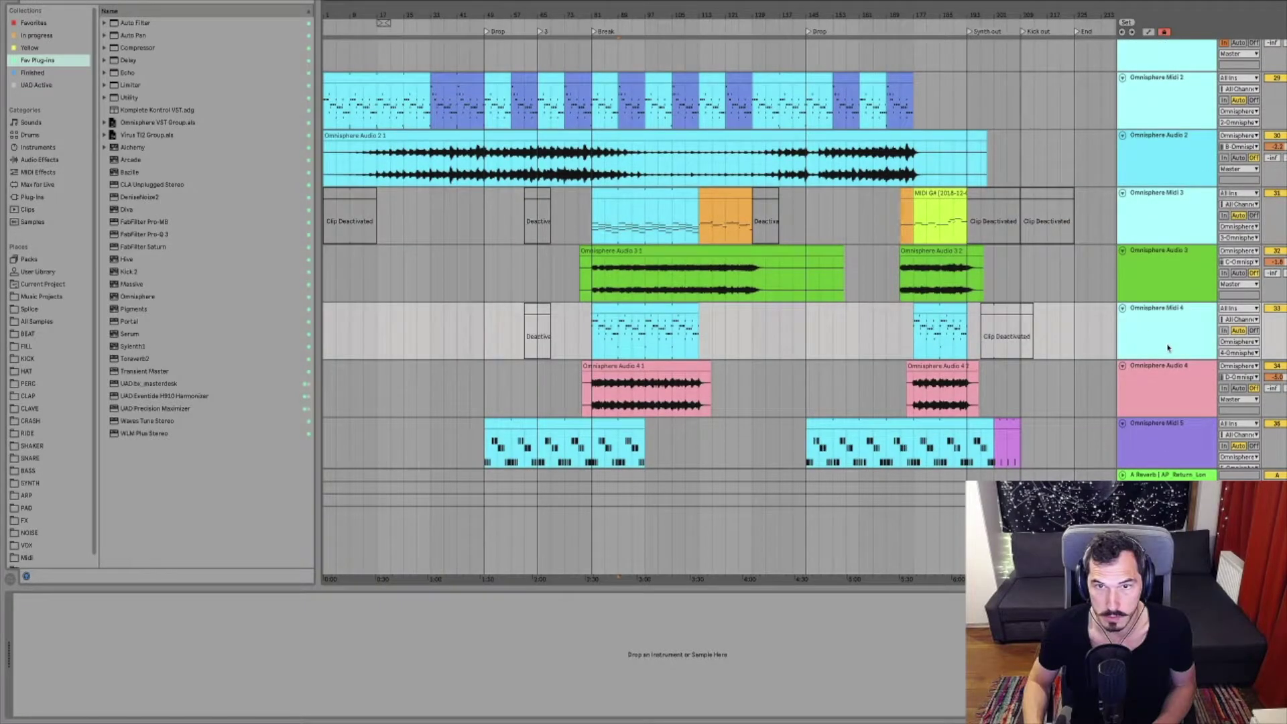
{"action": "scroll", "coordinate": [1168, 348], "scroll_direction": "down", "scroll_amount": 3}
{"action": "left_click", "coordinate": [1149, 348]}
{"action": "scroll", "coordinate": [1149, 356], "scroll_direction": "down", "scroll_amount": 3}
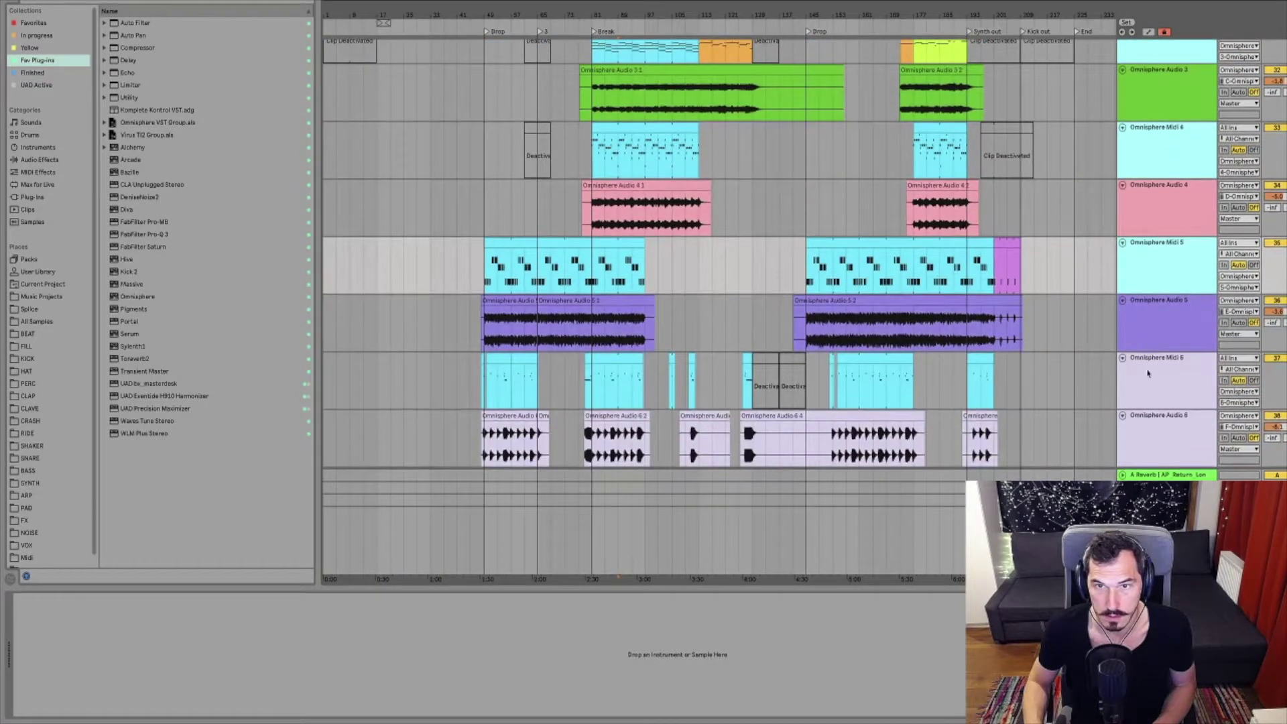
{"action": "left_click", "coordinate": [1148, 371]}
{"action": "scroll", "coordinate": [1142, 392], "scroll_direction": "down", "scroll_amount": 3}
{"action": "left_click", "coordinate": [1143, 407]}
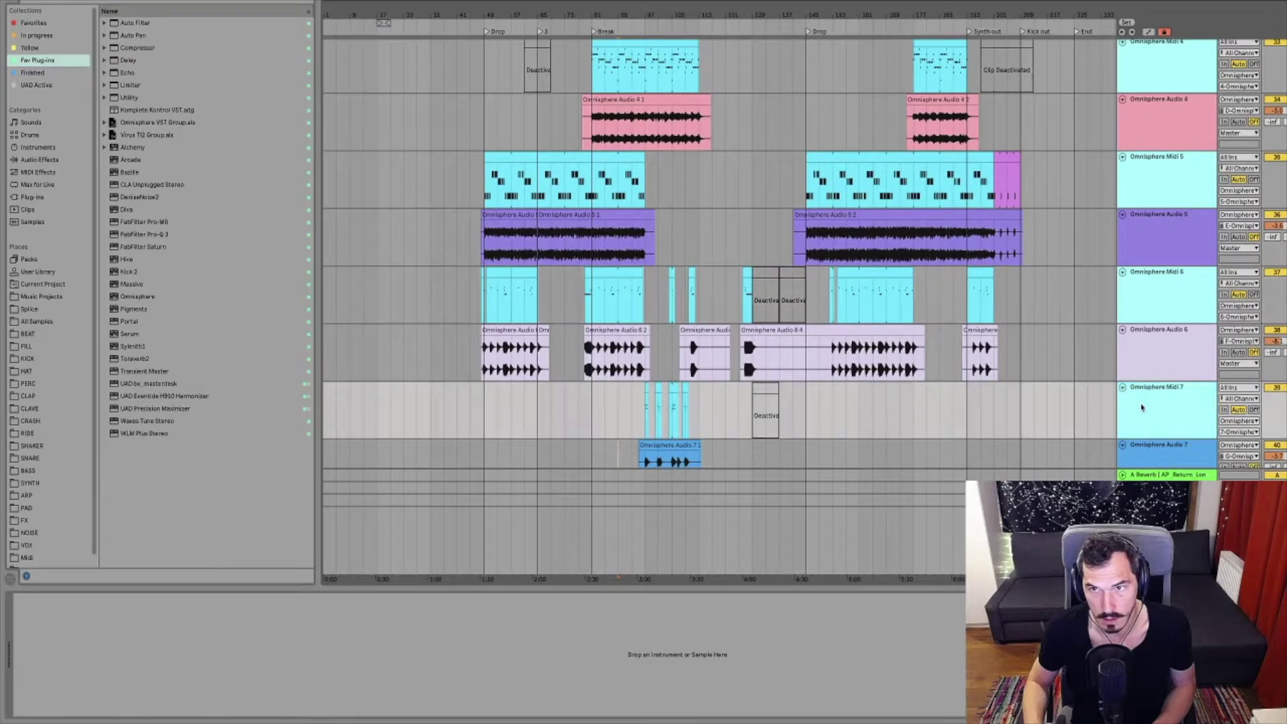
{"action": "scroll", "coordinate": [1144, 404], "scroll_direction": "down", "scroll_amount": 3}
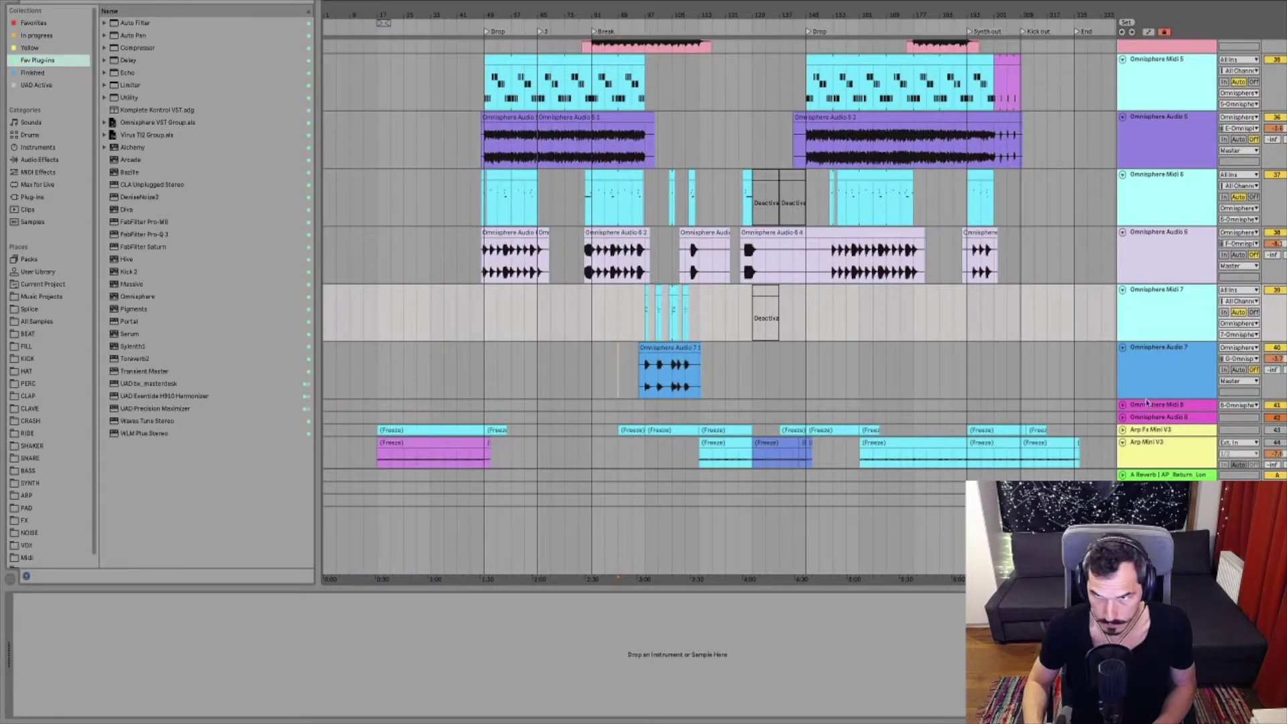
{"action": "left_click", "coordinate": [1143, 405]}
{"action": "left_click", "coordinate": [1140, 418]}
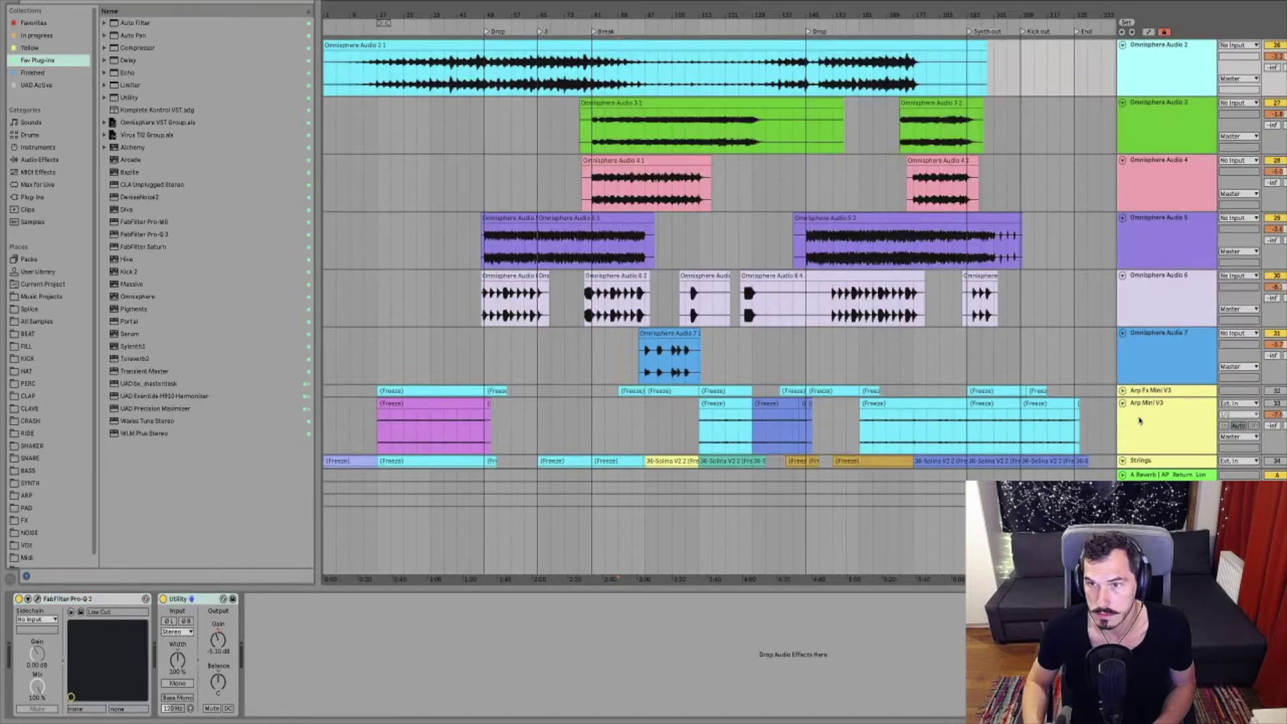
Unfold the Drums Group and look through its hats and conga tracks for remaining MIDI tracks
{"action": "scroll", "coordinate": [1146, 417], "scroll_direction": "down", "scroll_amount": 8}
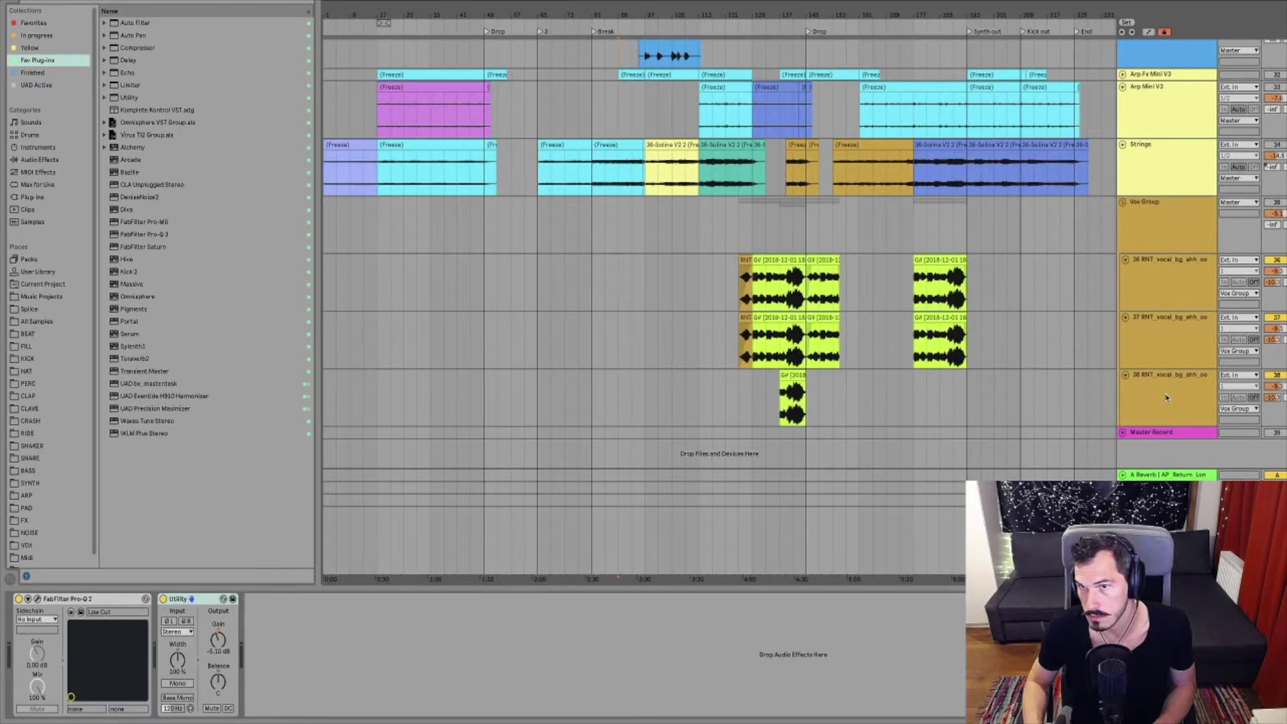
{"action": "scroll", "coordinate": [1163, 390], "scroll_direction": "up", "scroll_amount": 10}
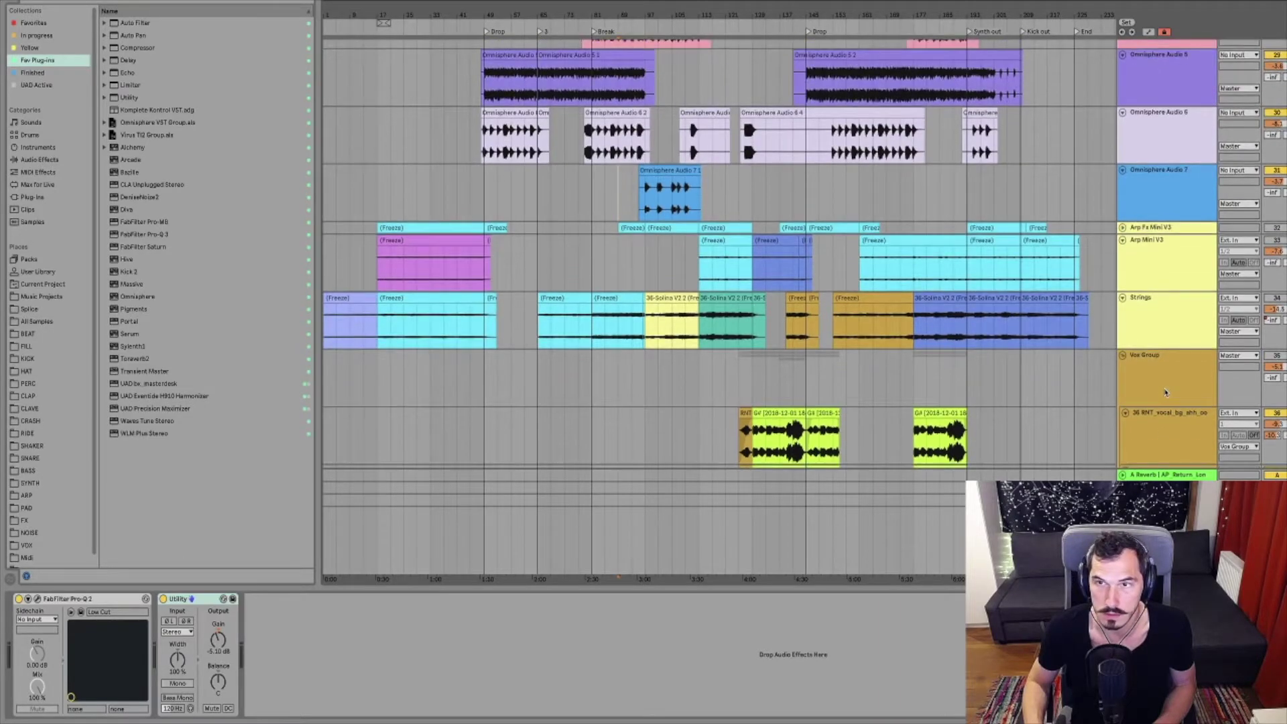
{"action": "scroll", "coordinate": [1156, 387], "scroll_direction": "up", "scroll_amount": 3}
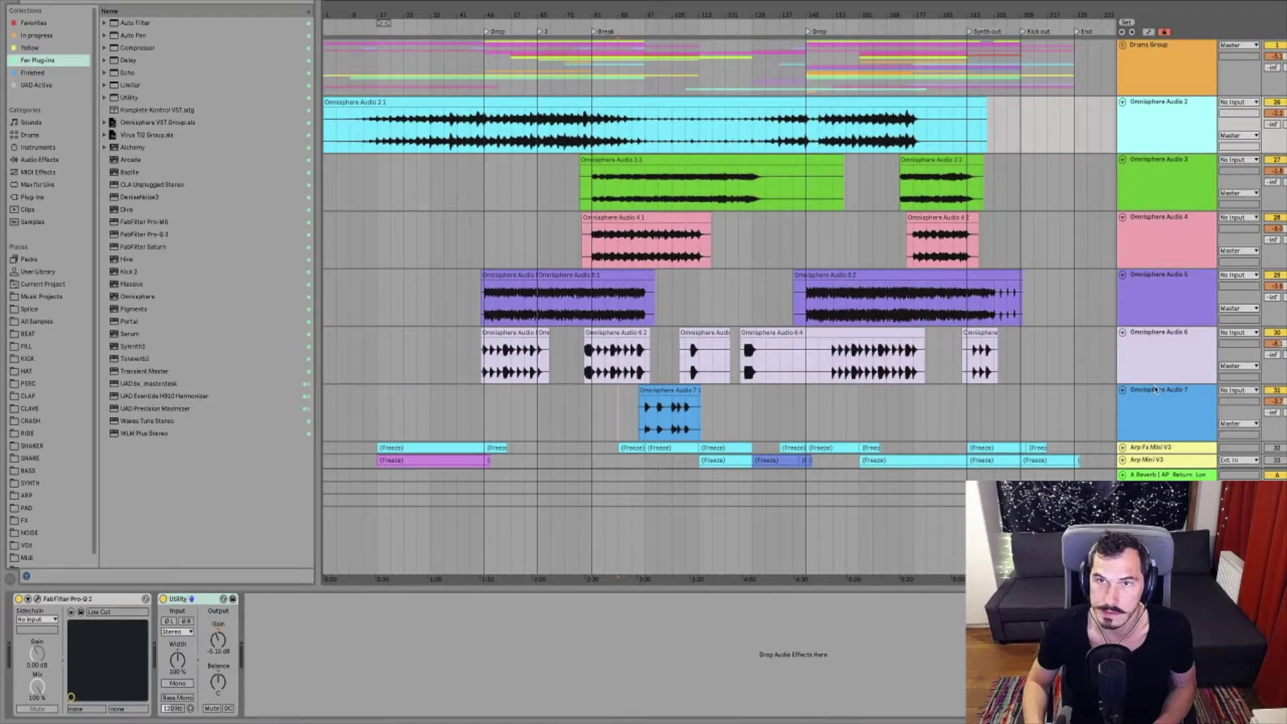
{"action": "left_click", "coordinate": [1148, 60]}
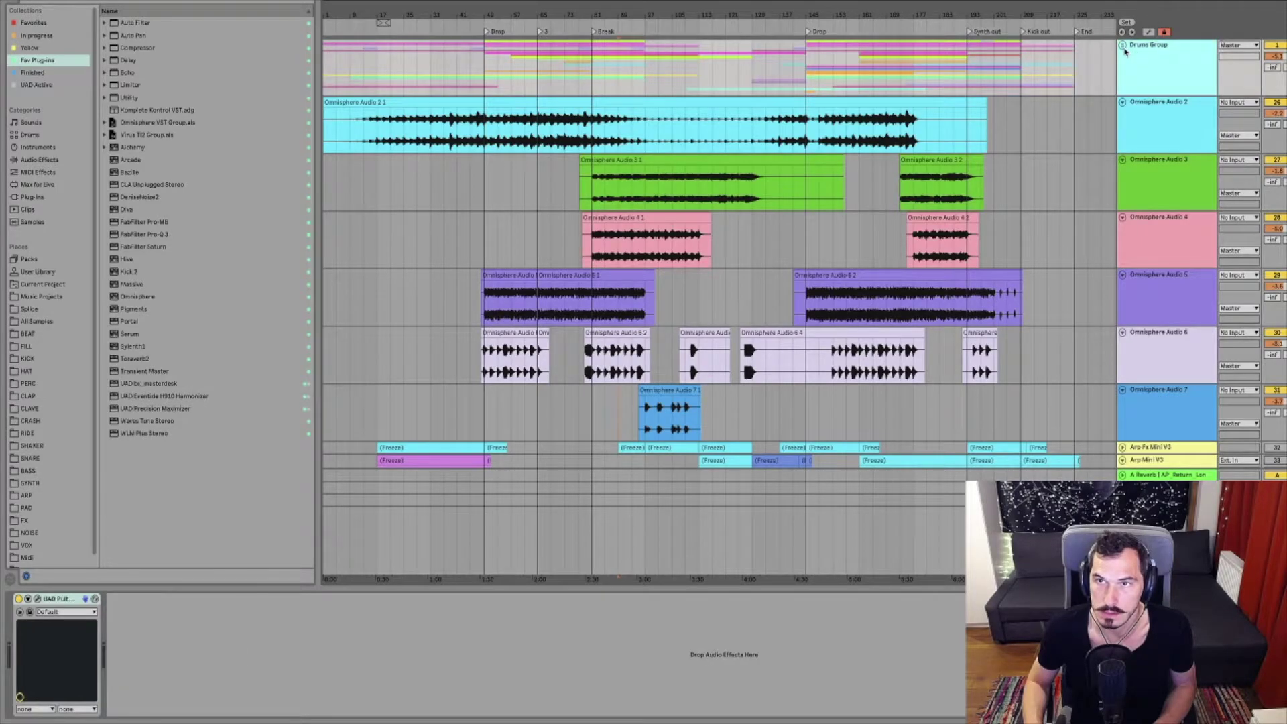
{"action": "left_click", "coordinate": [1123, 45]}
{"action": "scroll", "coordinate": [1162, 240], "scroll_direction": "down", "scroll_amount": 10}
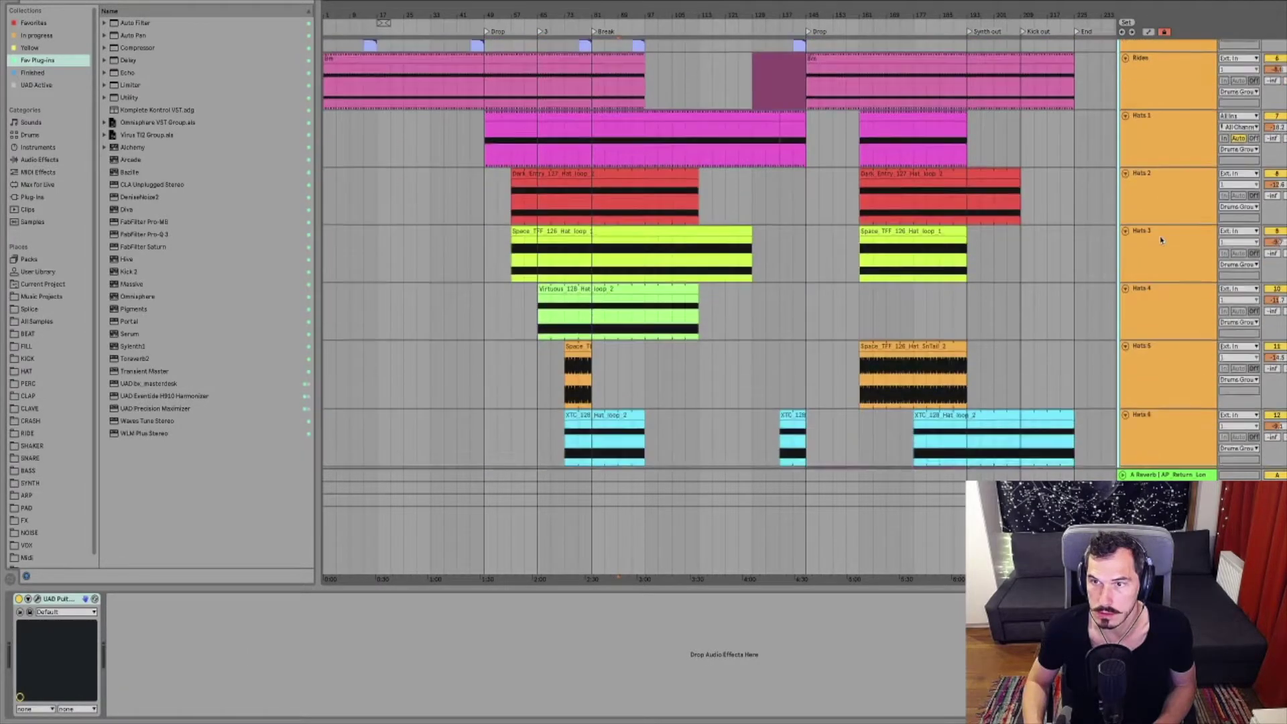
{"action": "scroll", "coordinate": [1157, 243], "scroll_direction": "down", "scroll_amount": 1}
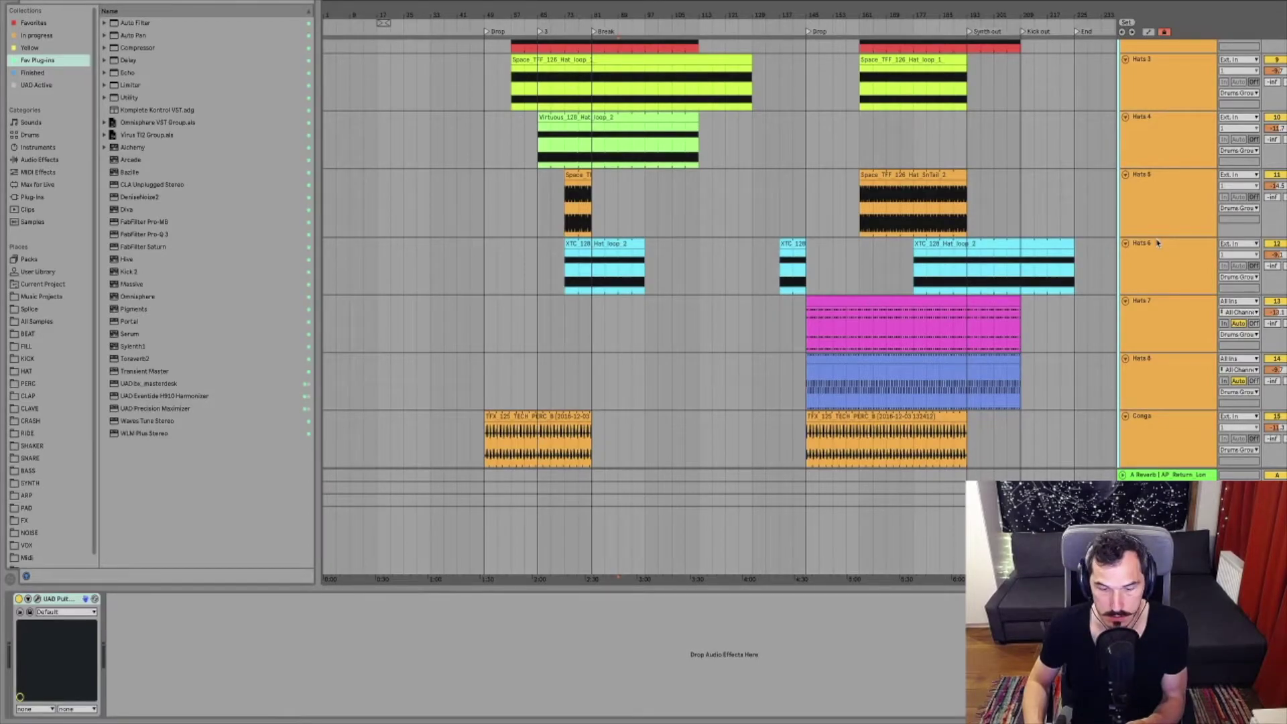
Listen to the Omnisphere Audio 2 track below the drums and add the prefix "Main Synth" to its name
{"action": "scroll", "coordinate": [1157, 243], "scroll_direction": "down", "scroll_amount": 1}
{"action": "scroll", "coordinate": [1178, 254], "scroll_direction": "down", "scroll_amount": 12}
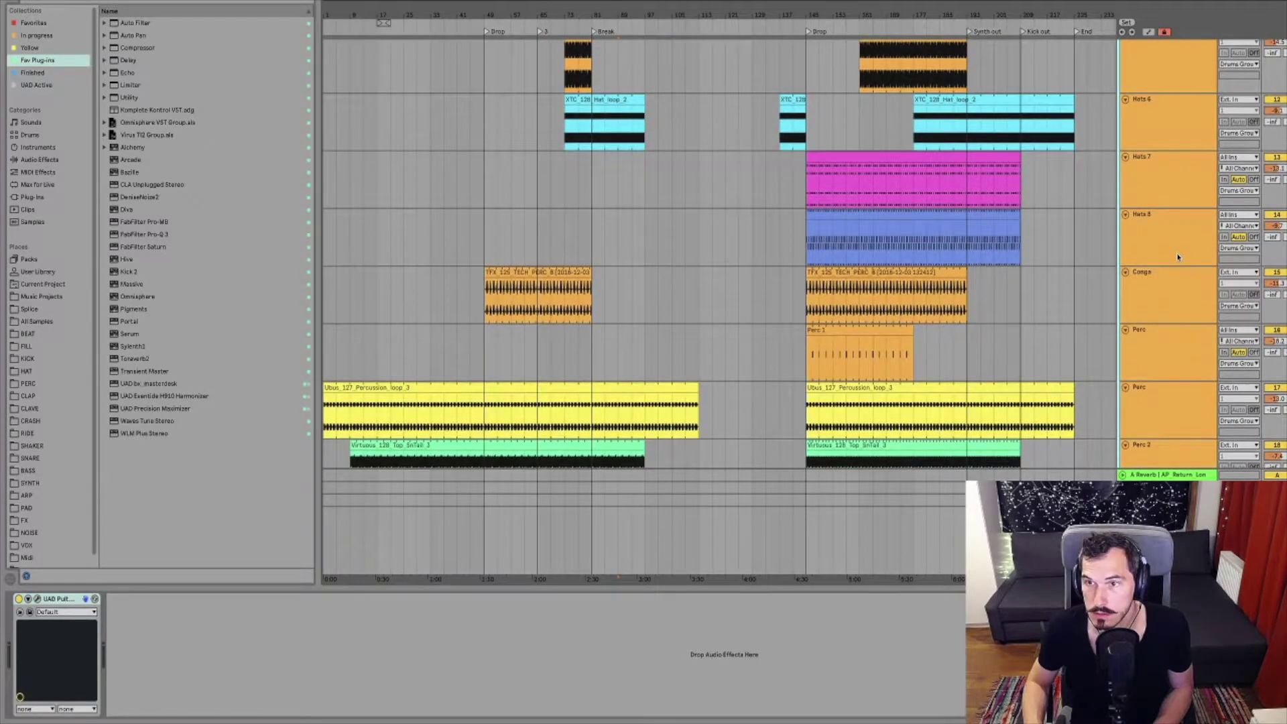
{"action": "scroll", "coordinate": [1178, 255], "scroll_direction": "down", "scroll_amount": 13}
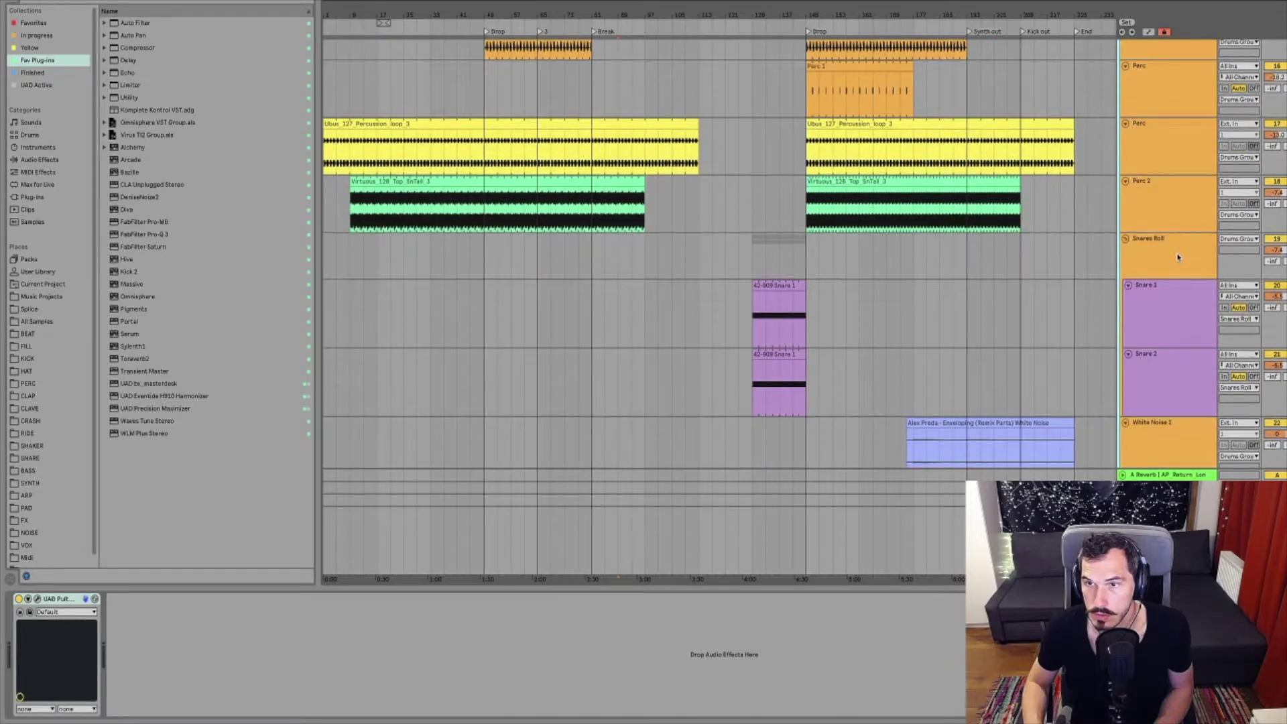
{"action": "scroll", "coordinate": [1178, 257], "scroll_direction": "down", "scroll_amount": 10}
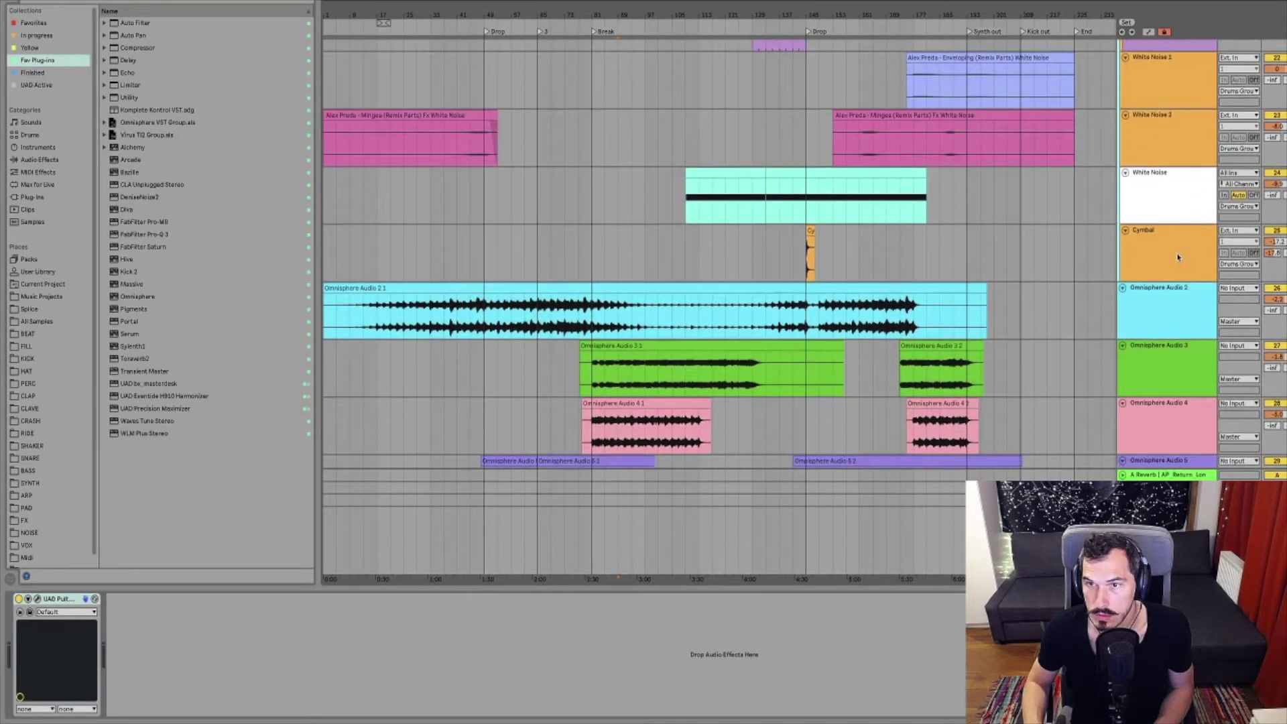
{"action": "left_click", "coordinate": [1160, 325]}
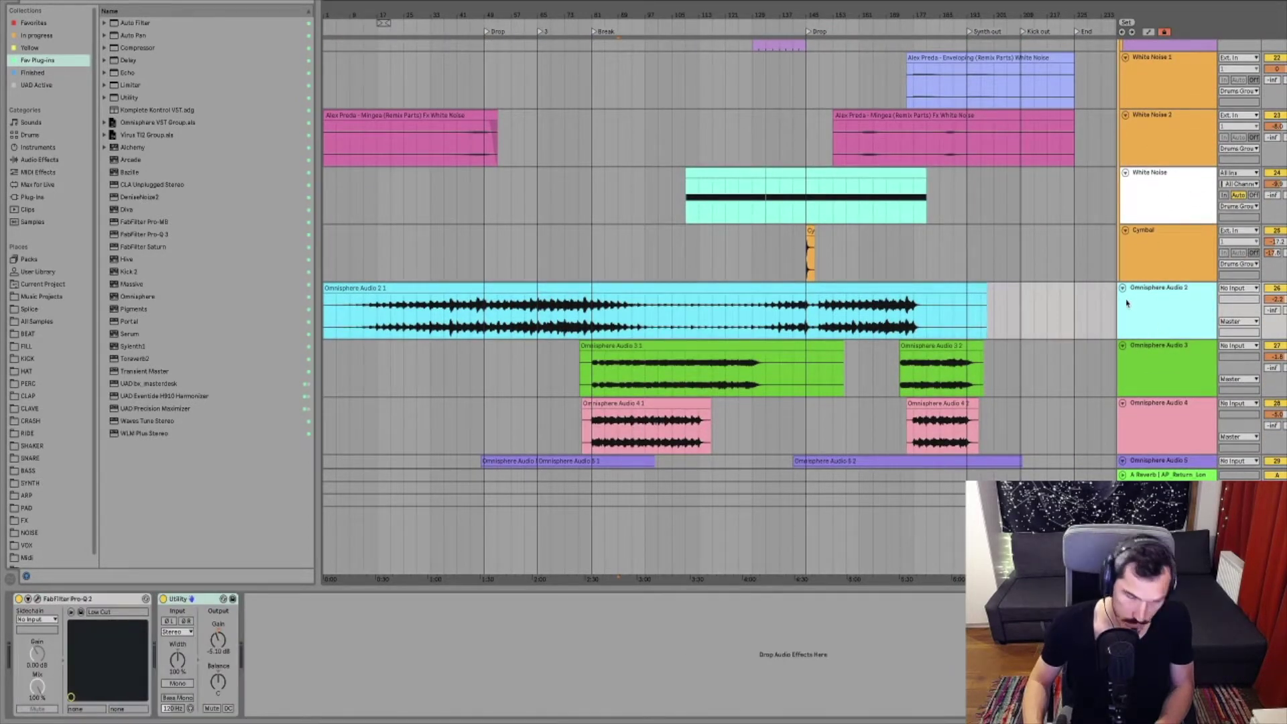
{"action": "left_click", "coordinate": [533, 324]}
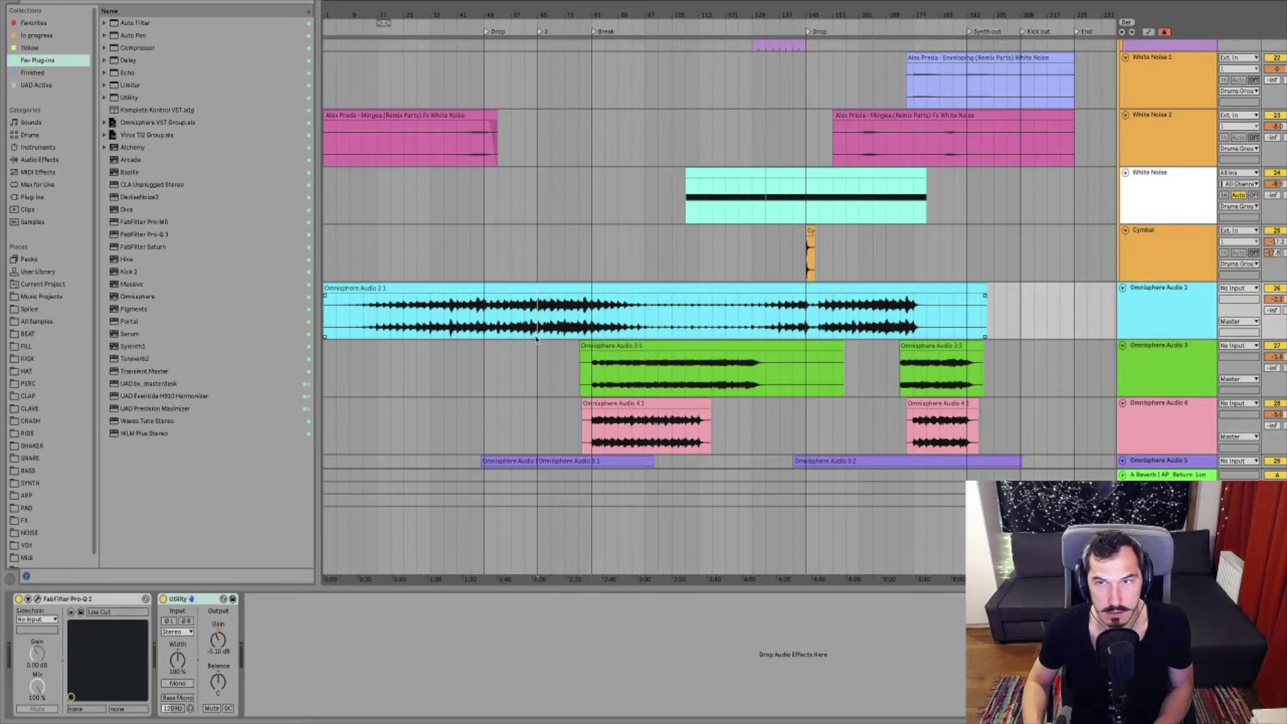
{"action": "key", "text": "space"}
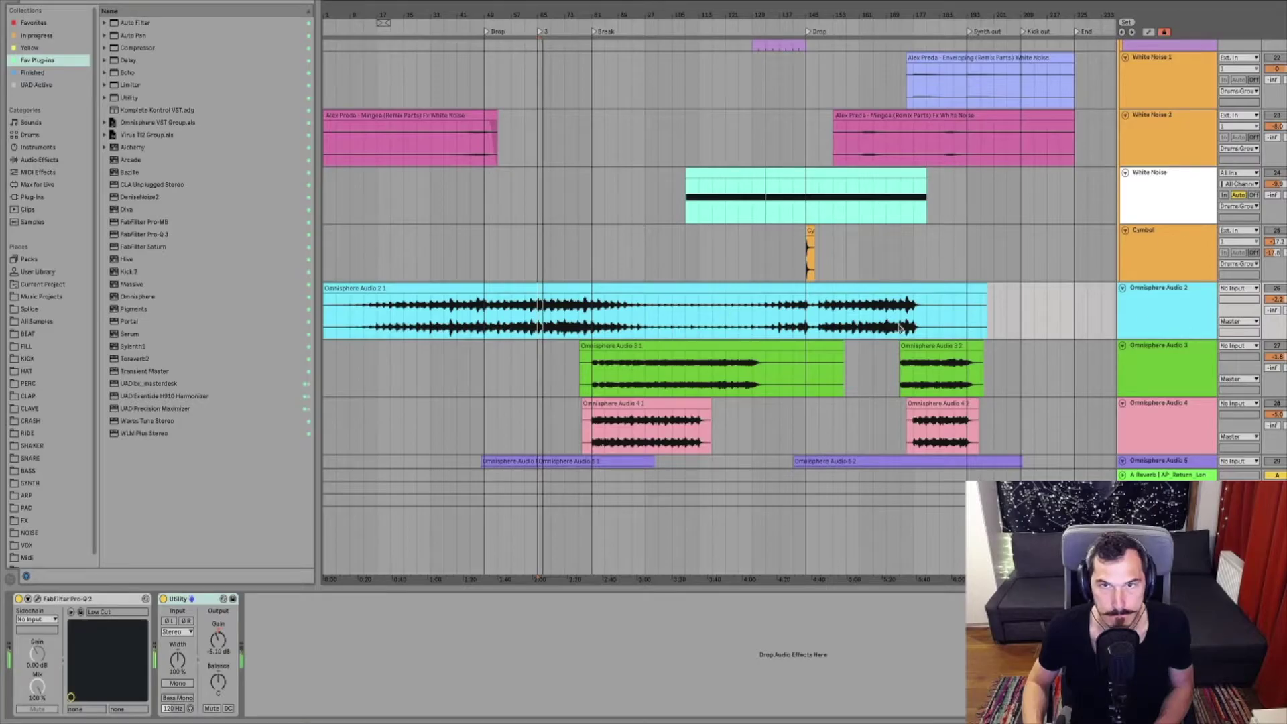
{"action": "left_click", "coordinate": [1186, 315]}
{"action": "key", "text": "ctrl+r"}
{"action": "key", "text": "Home"}
{"action": "type", "text": "Main Synth"}
{"action": "key", "text": "Return"}
Play a section of the Omnisphere Audio 3 track and prefix its name with "Lead Synth"
{"action": "left_click", "coordinate": [1168, 374]}
{"action": "left_click", "coordinate": [1199, 295]}
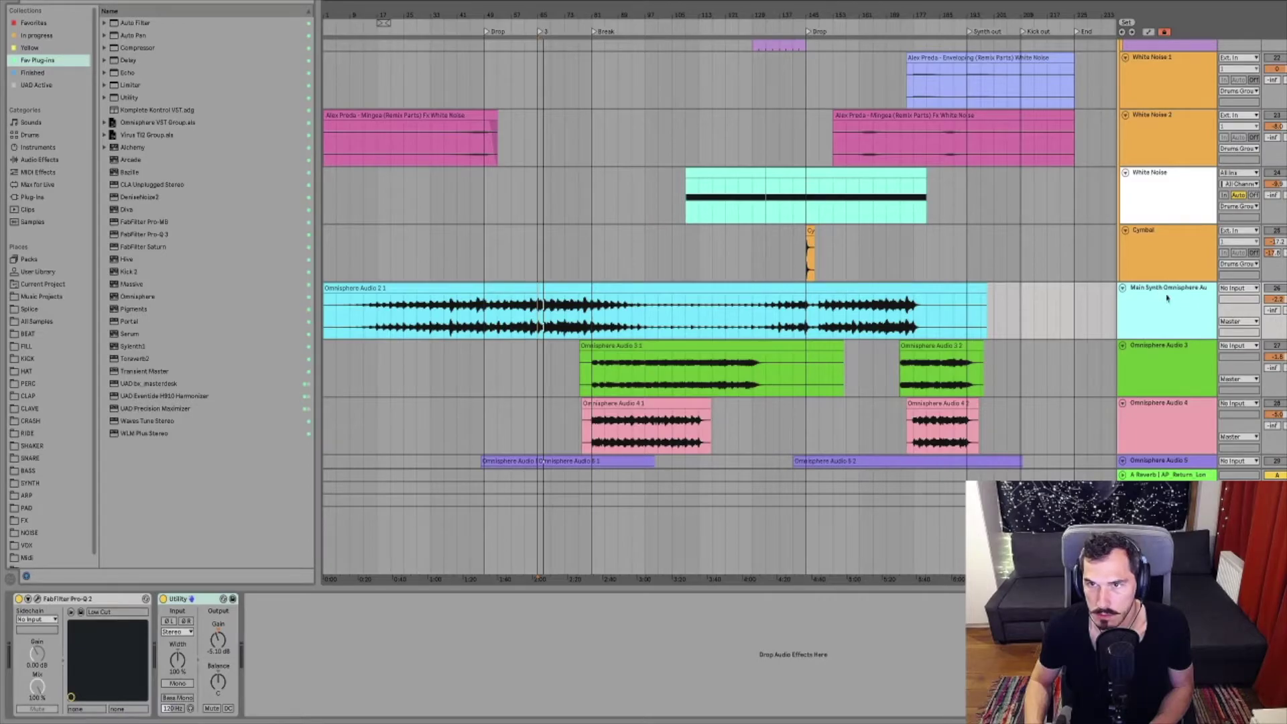
{"action": "left_click", "coordinate": [1158, 359], "text": "shift"}
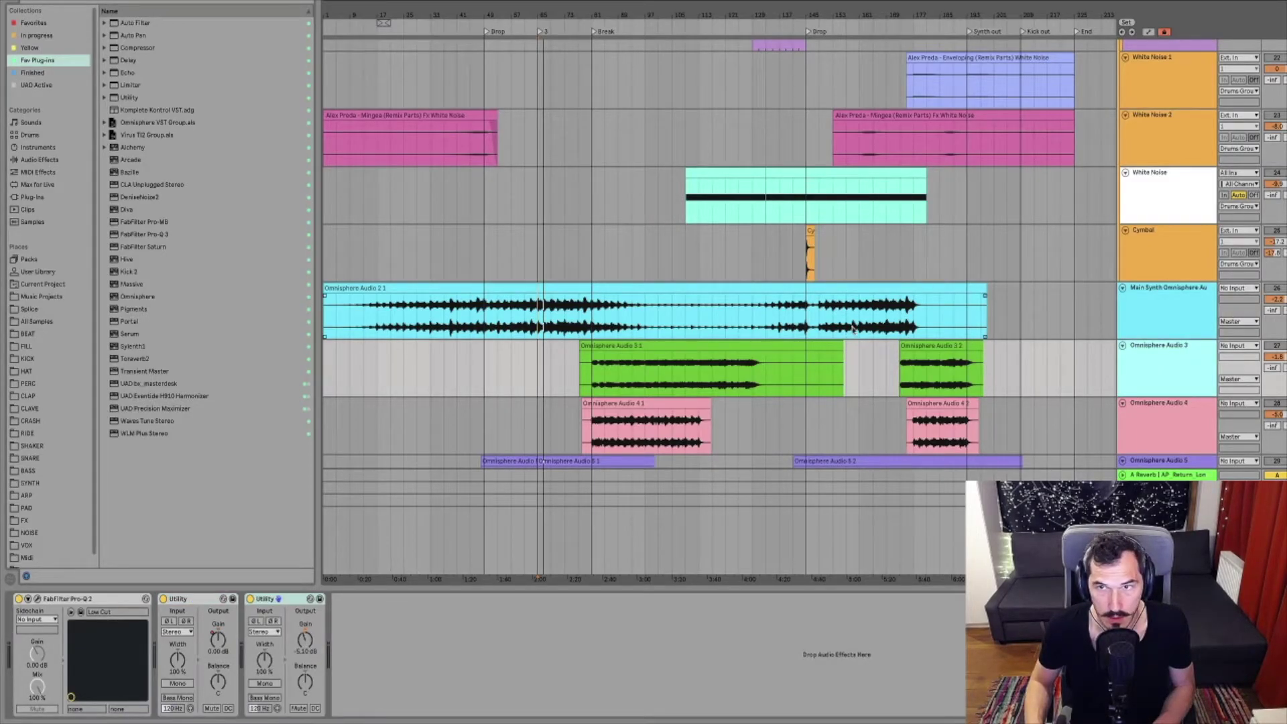
{"action": "left_click", "coordinate": [607, 371]}
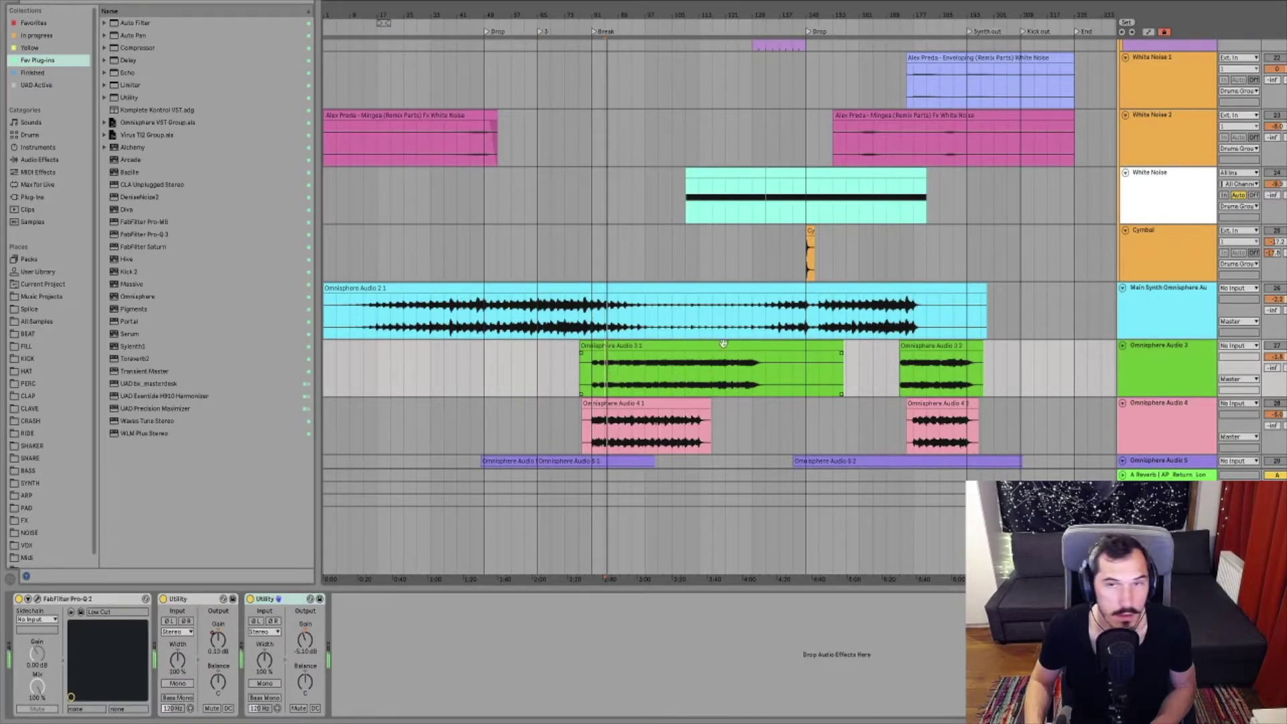
{"action": "left_click", "coordinate": [1172, 377]}
{"action": "key", "text": "space"}
{"action": "key", "text": "super+r"}
{"action": "key", "text": "Left"}
{"action": "type", "text": "Fead S"}
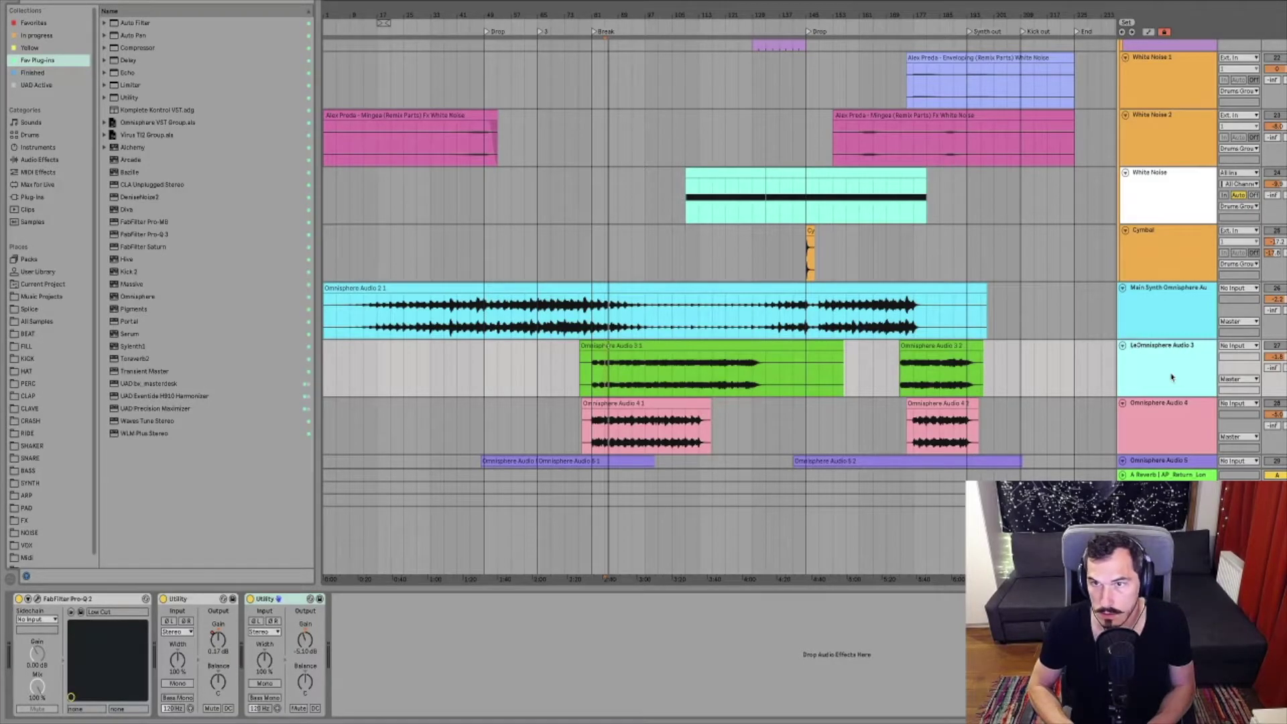
{"action": "type", "text": "ynth"}
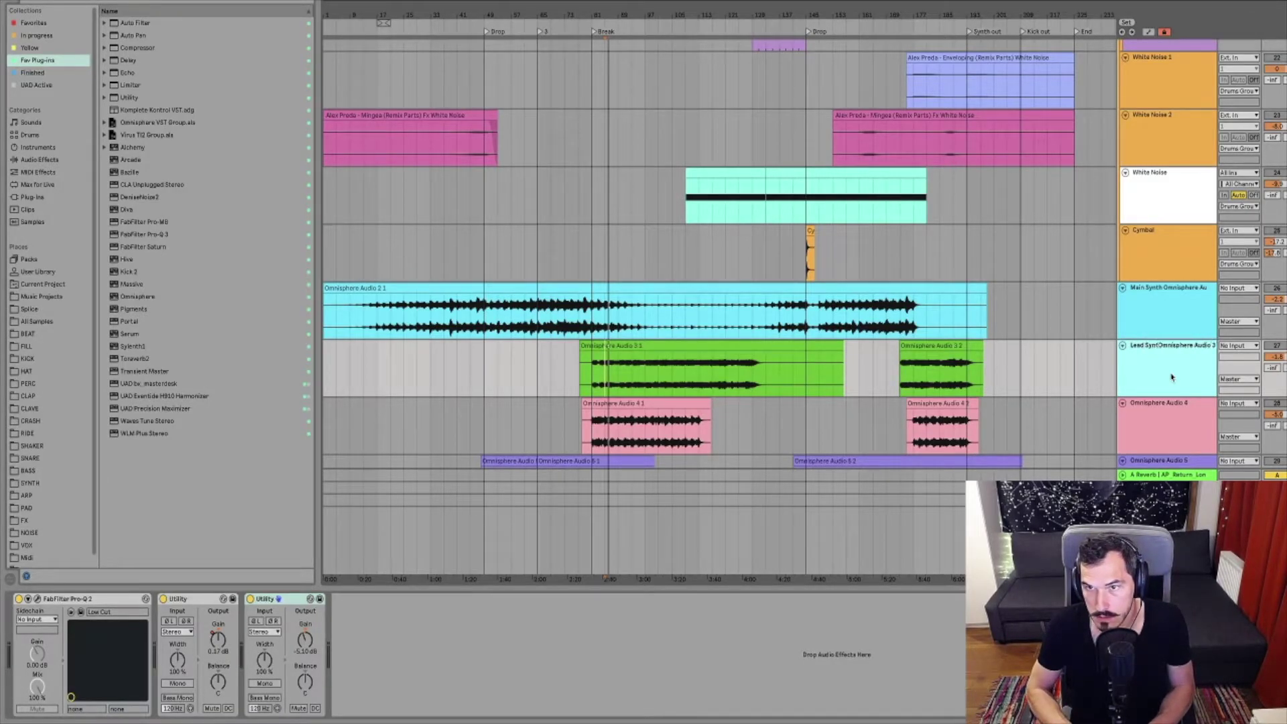
{"action": "key", "text": "Return"}
Audition the Omnisphere Audio 4 track around the break and prefix its name with "Break Melody"
{"action": "scroll", "coordinate": [1170, 377], "scroll_direction": "down", "scroll_amount": 3}
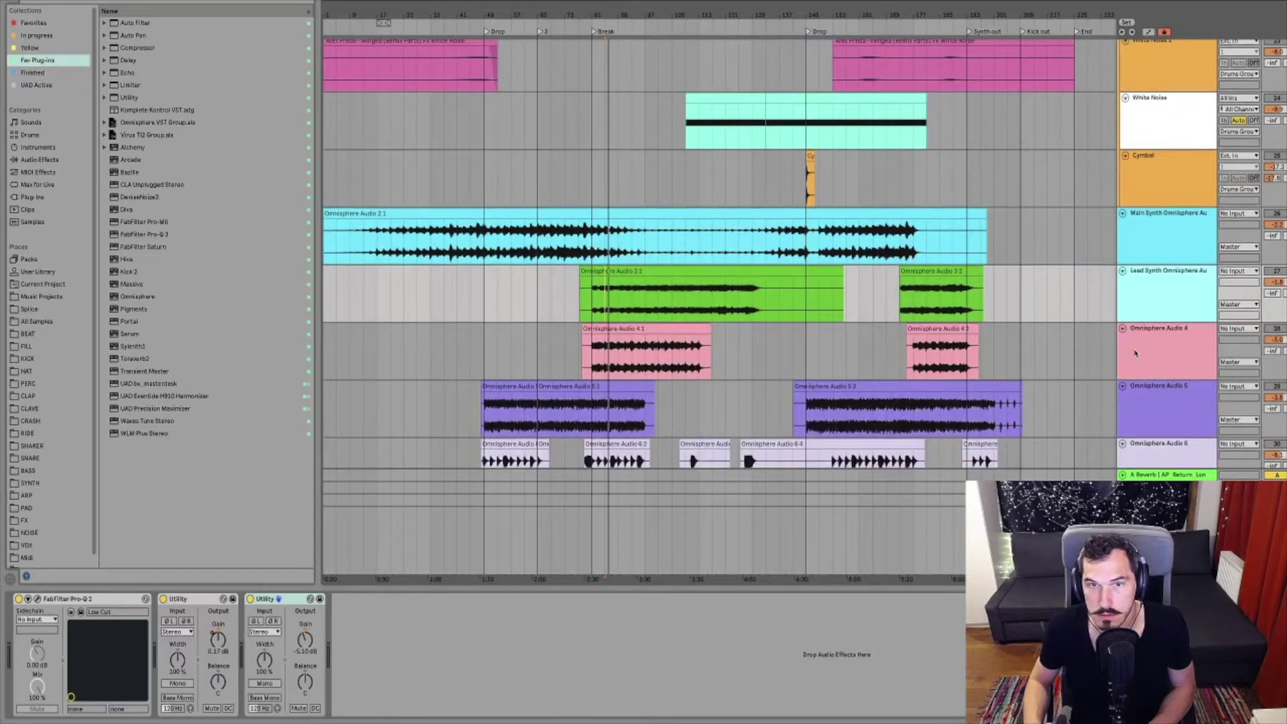
{"action": "left_click", "coordinate": [712, 370]}
{"action": "key", "text": "space"}
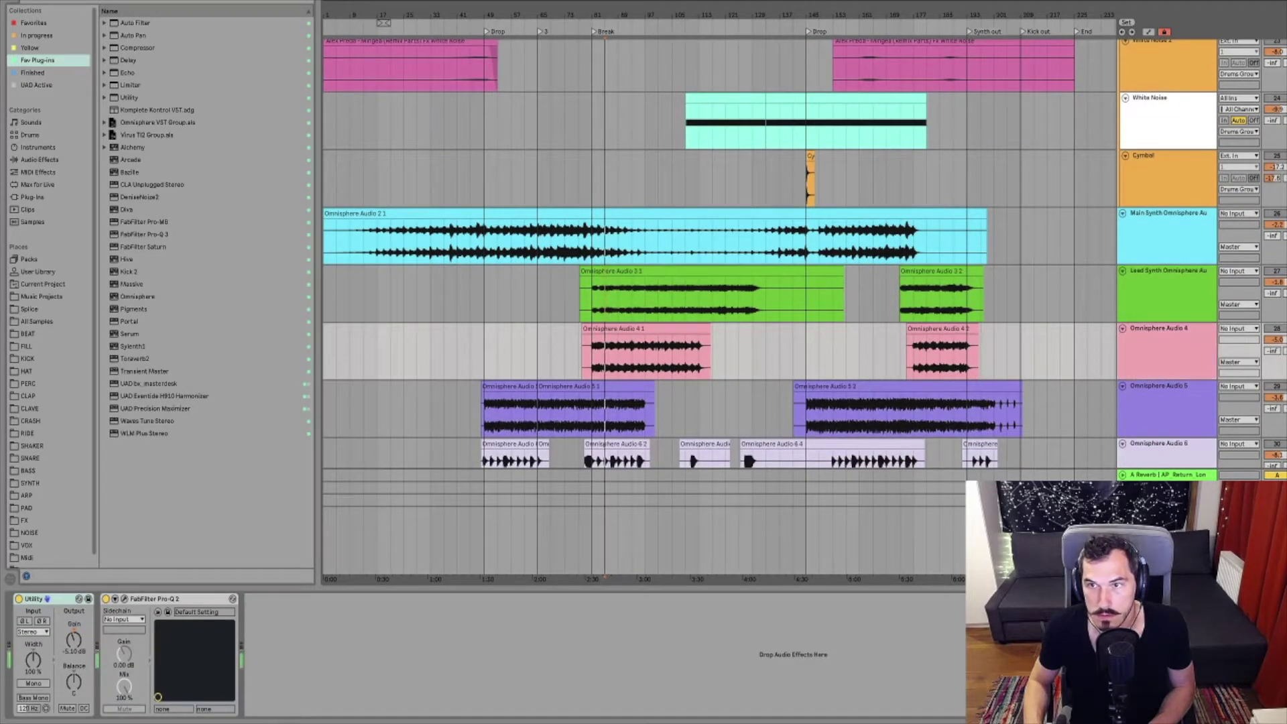
{"action": "left_click", "coordinate": [1158, 344]}
{"action": "key", "text": "super+r"}
{"action": "key", "text": "Left"}
{"action": "type", "text": "Break Melody"}
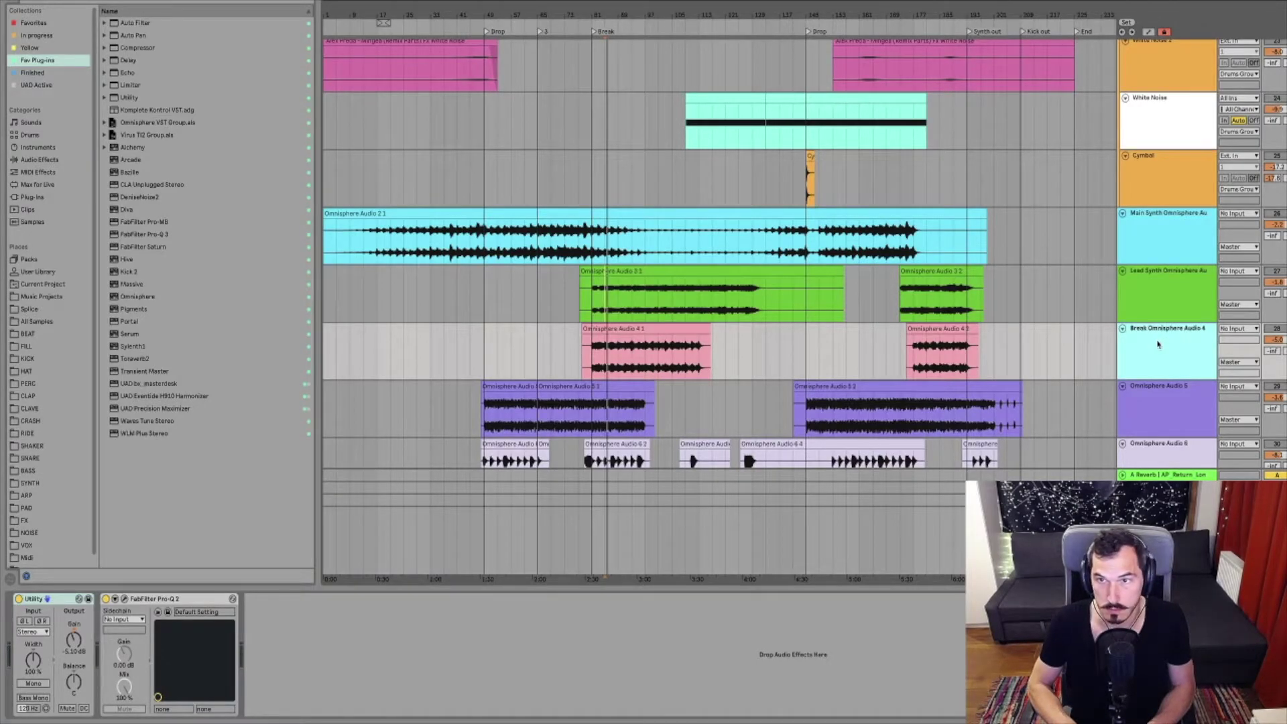
{"action": "key", "text": "Return"}
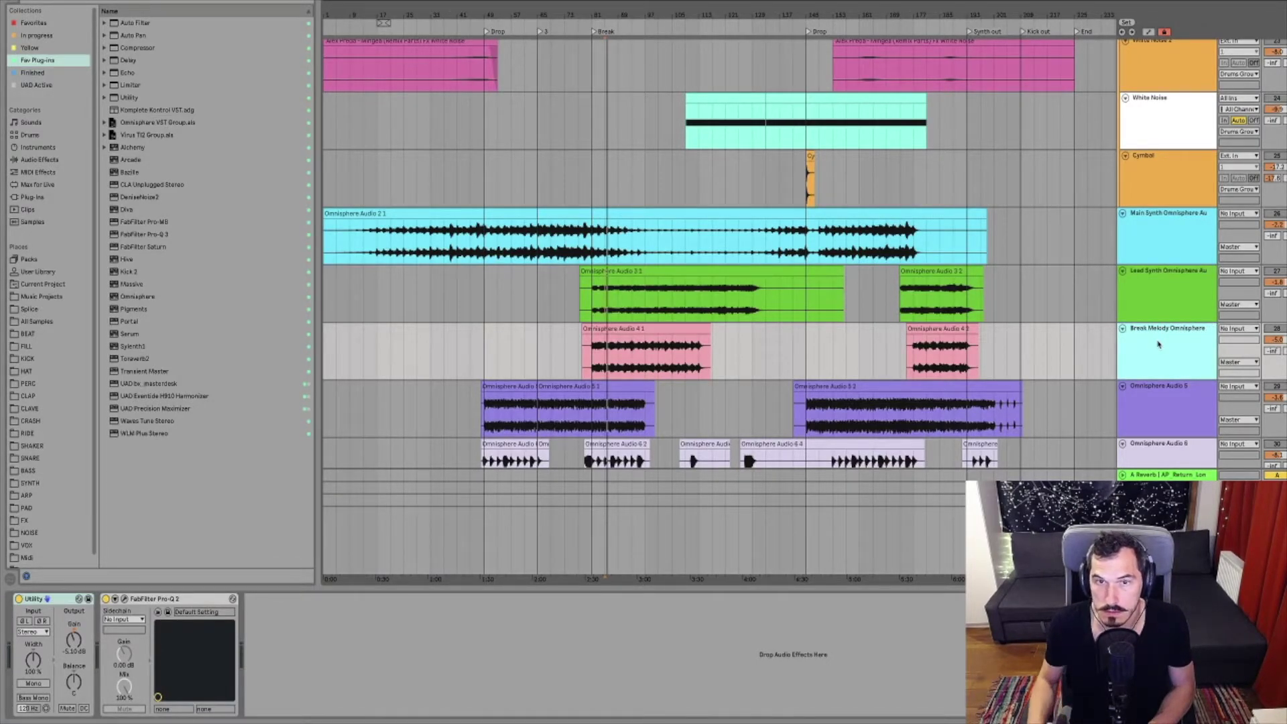
Audition the Omnisphere Audio 5 track at the break and prefix its name with "Bass"
{"action": "left_click", "coordinate": [594, 412]}
{"action": "scroll", "coordinate": [596, 413], "scroll_direction": "down", "scroll_amount": 3}
{"action": "left_click", "coordinate": [1162, 333]}
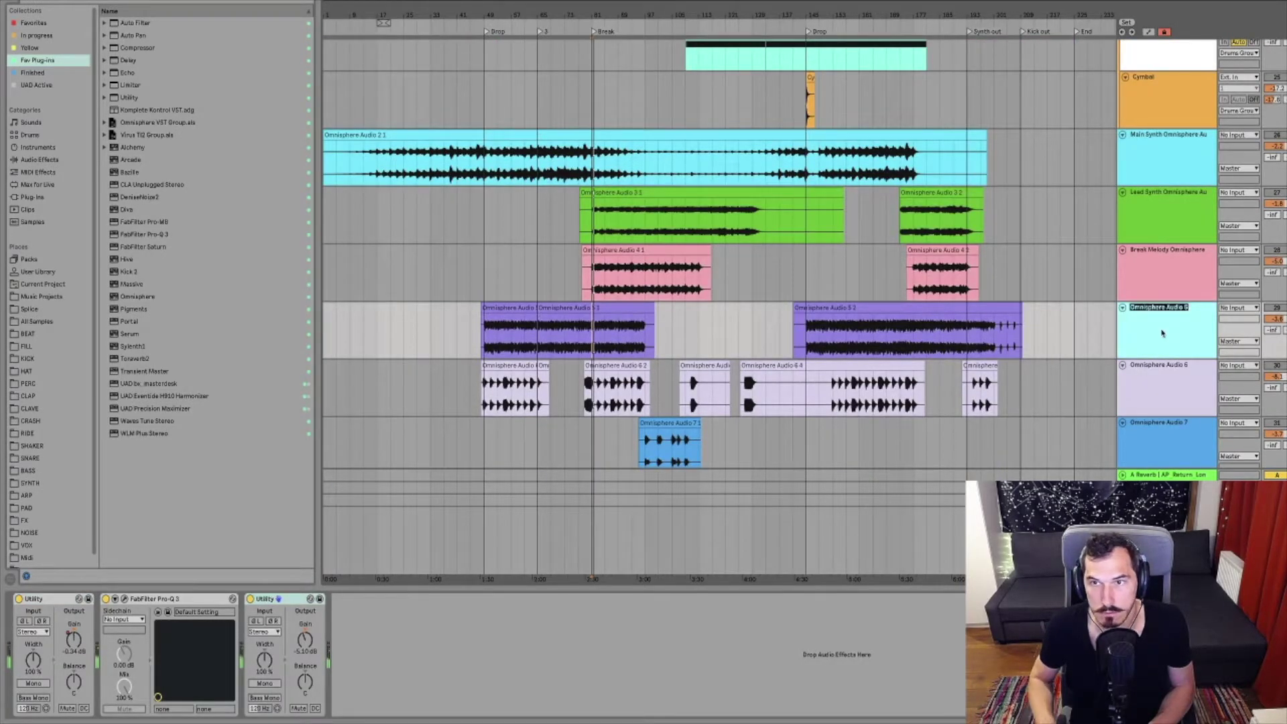
{"action": "type", "text": "Bass"}
{"action": "key", "text": "Return"}
Audition the Omnisphere Audio 6 track and prefix its name with "Bass Synth", capitalizing both words
{"action": "left_click", "coordinate": [1160, 412]}
{"action": "left_click", "coordinate": [585, 412]}
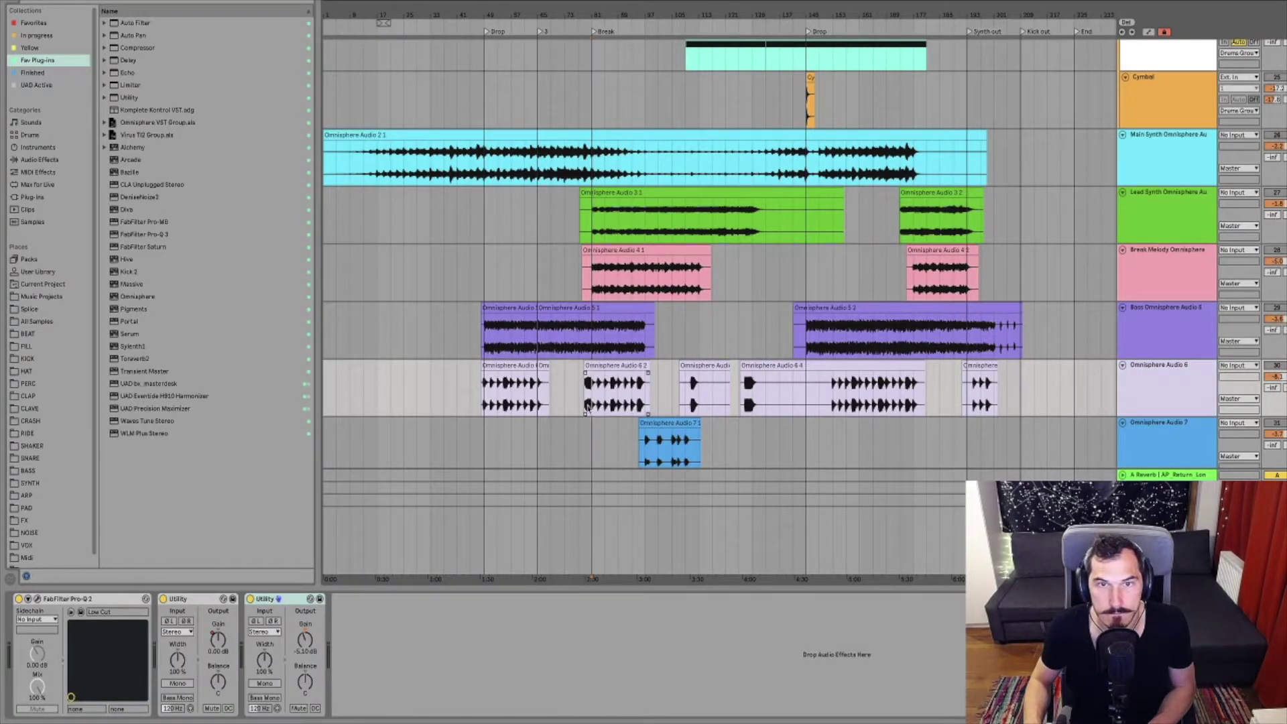
{"action": "key", "text": "space"}
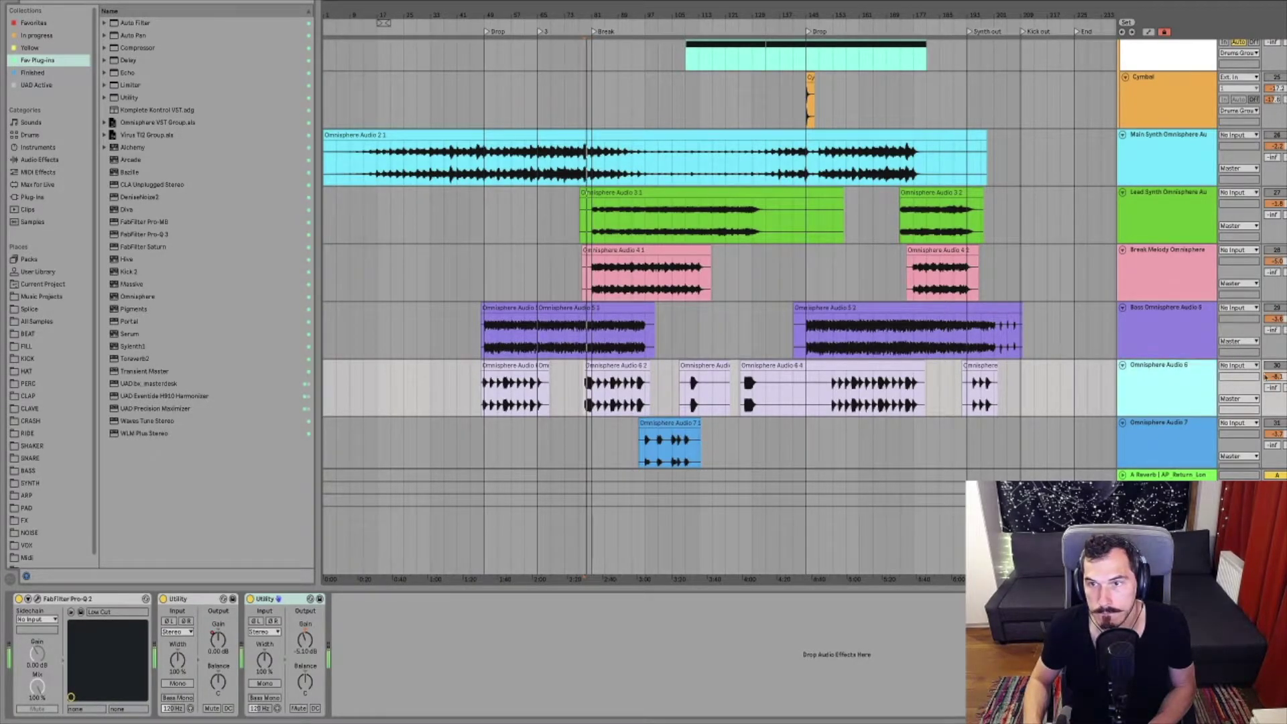
{"action": "left_click", "coordinate": [1154, 381]}
{"action": "key", "text": "ctrl+r"}
{"action": "key", "text": "Home"}
{"action": "type", "text": "Bass synth Omnisphere"}
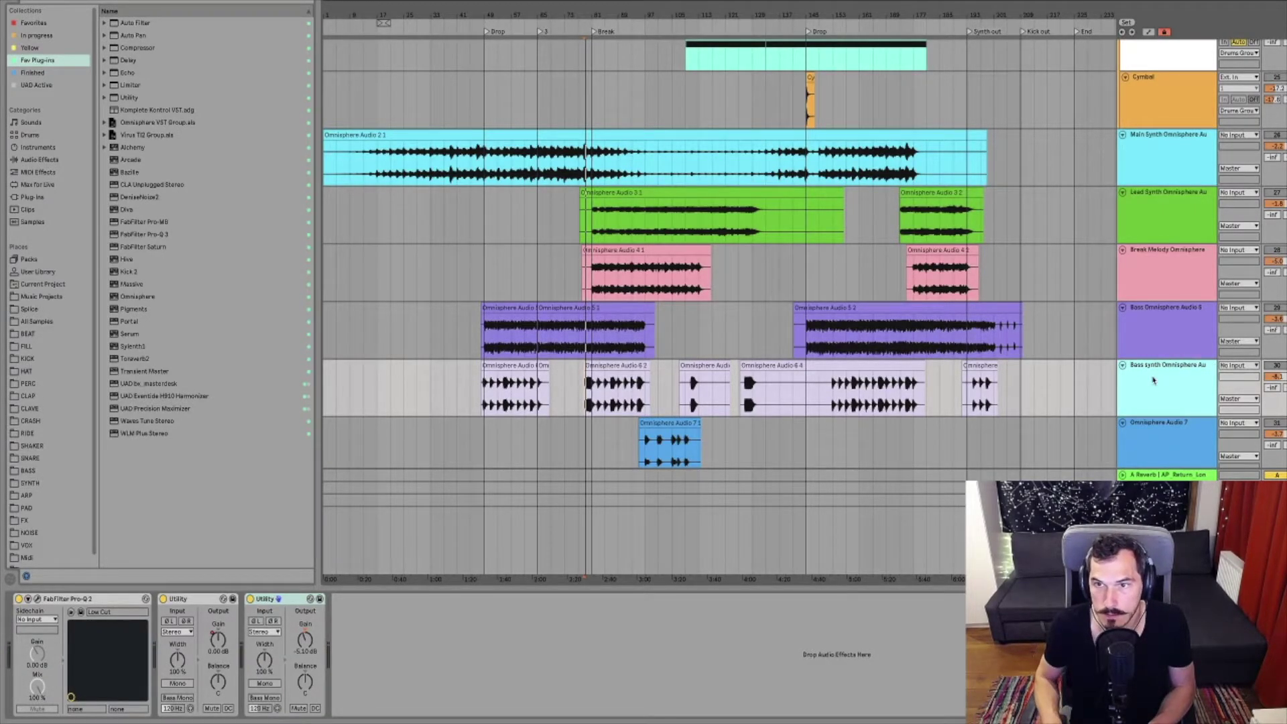
{"action": "key", "text": "Right"}
{"action": "key", "text": "BackSpace"}
{"action": "type", "text": "S"}
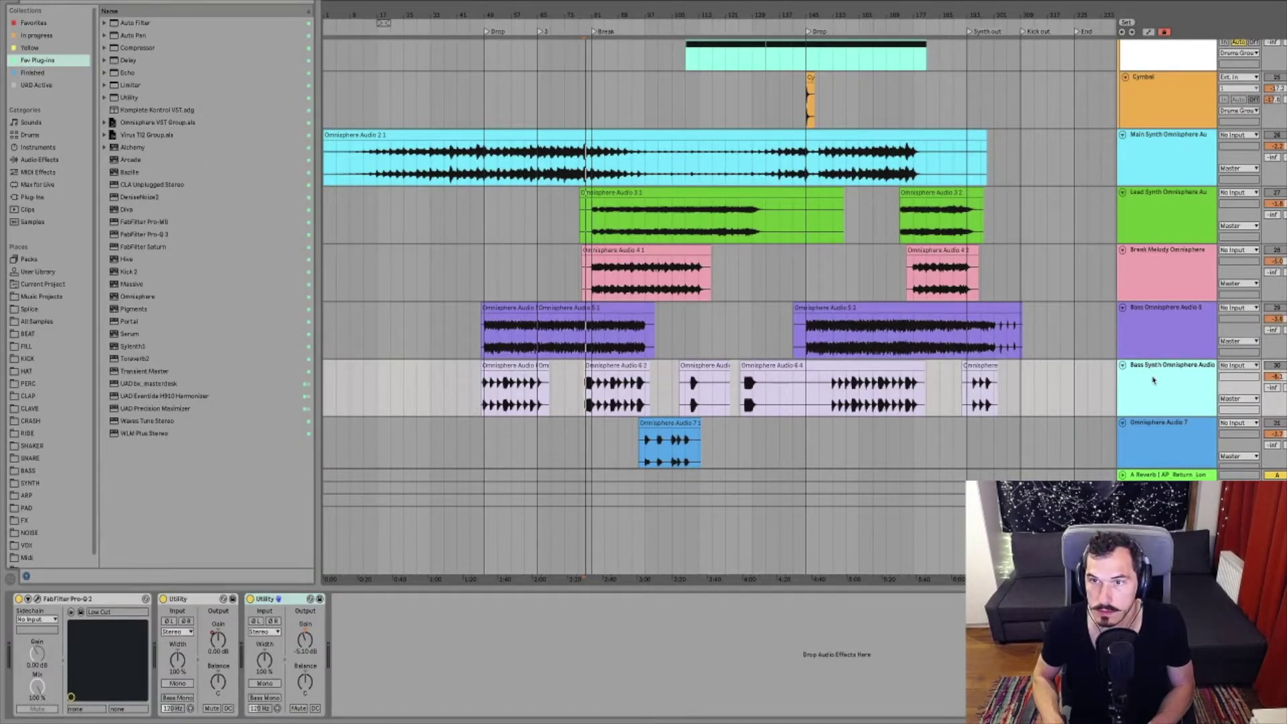
{"action": "key", "text": "Return"}
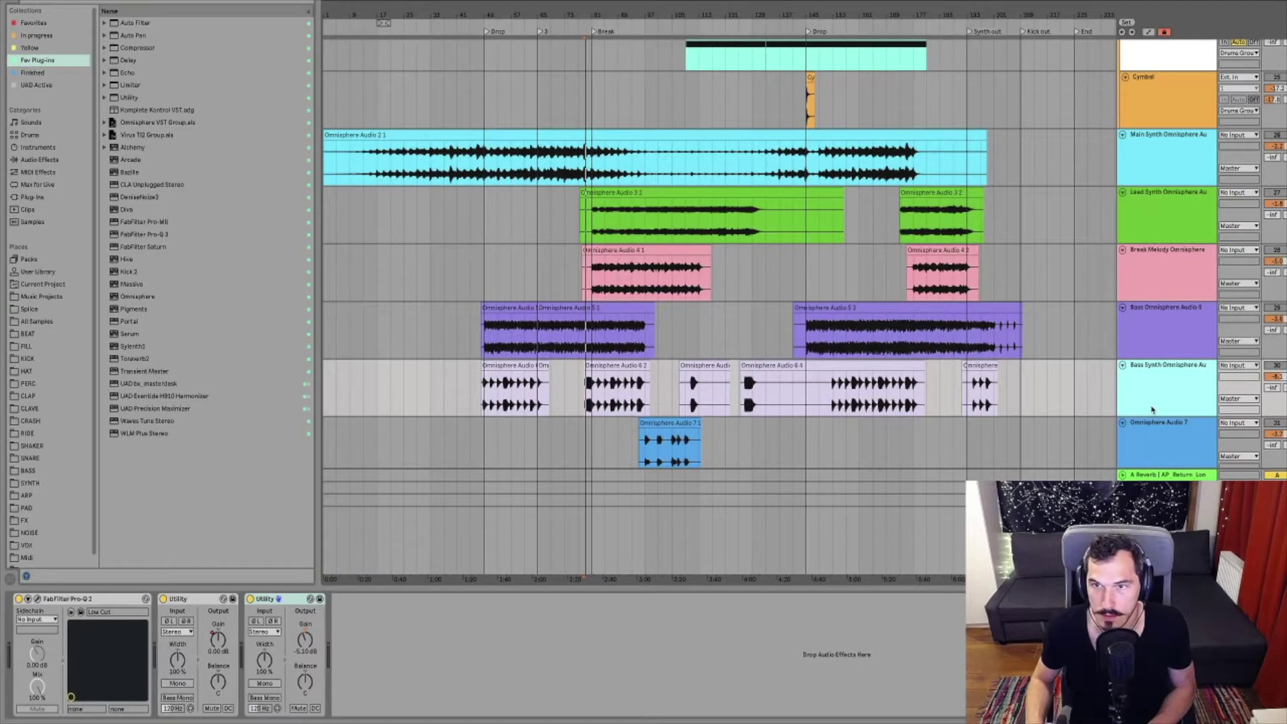
Audition the short clip on the Omnisphere Audio 7 track and prefix the track name with "Key"
{"action": "scroll", "coordinate": [1153, 409], "scroll_direction": "down", "scroll_amount": 2}
{"action": "left_click", "coordinate": [1151, 409]}
{"action": "left_click", "coordinate": [640, 389]}
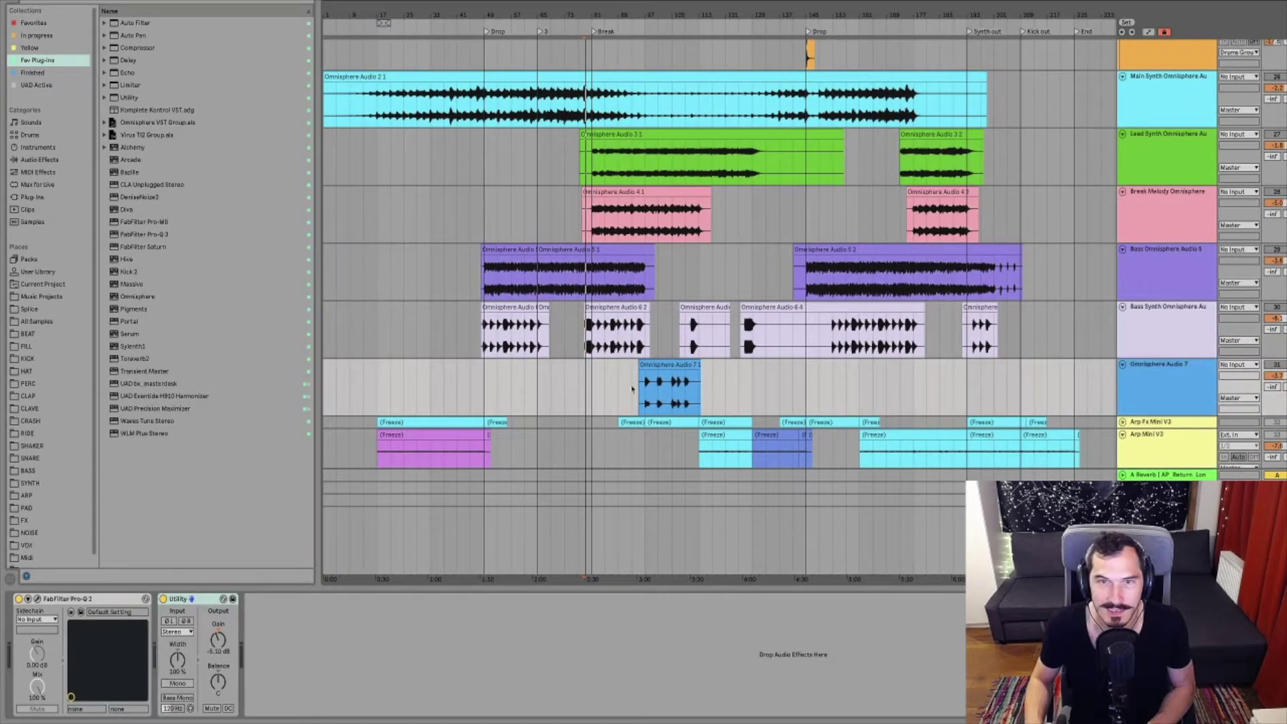
{"action": "left_click", "coordinate": [647, 397]}
{"action": "key", "text": "space"}
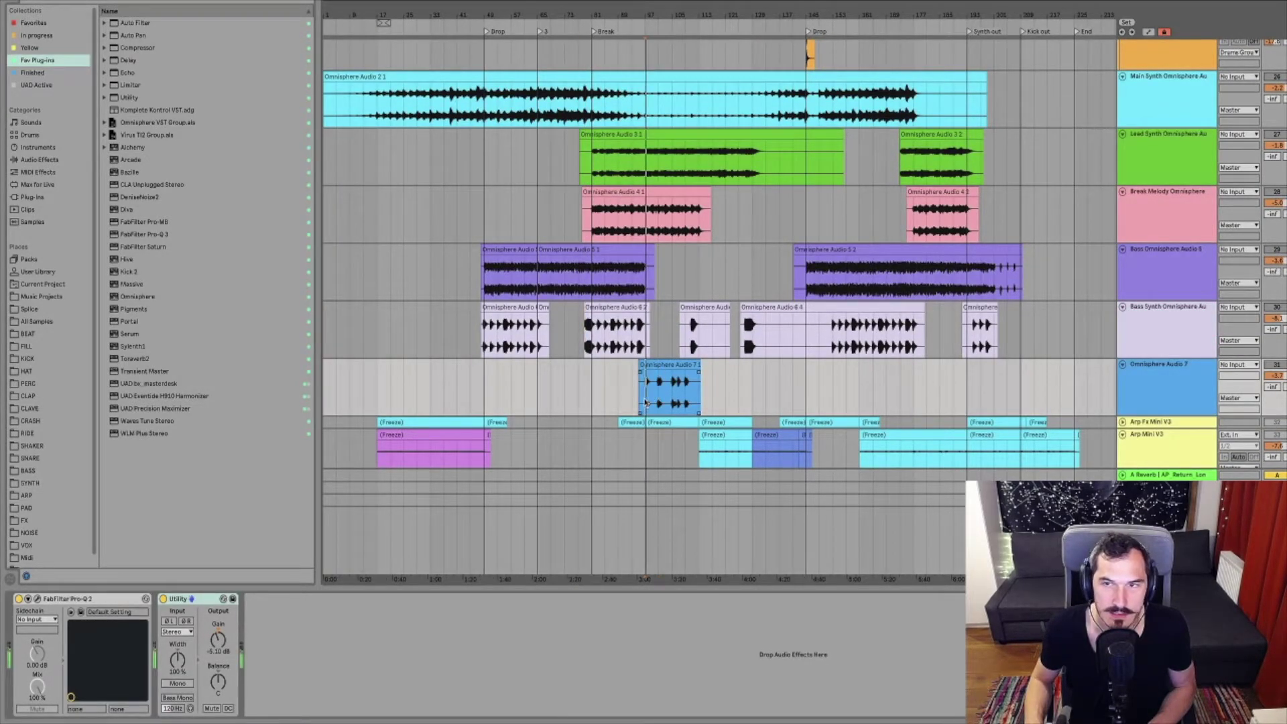
{"action": "left_click", "coordinate": [1140, 372]}
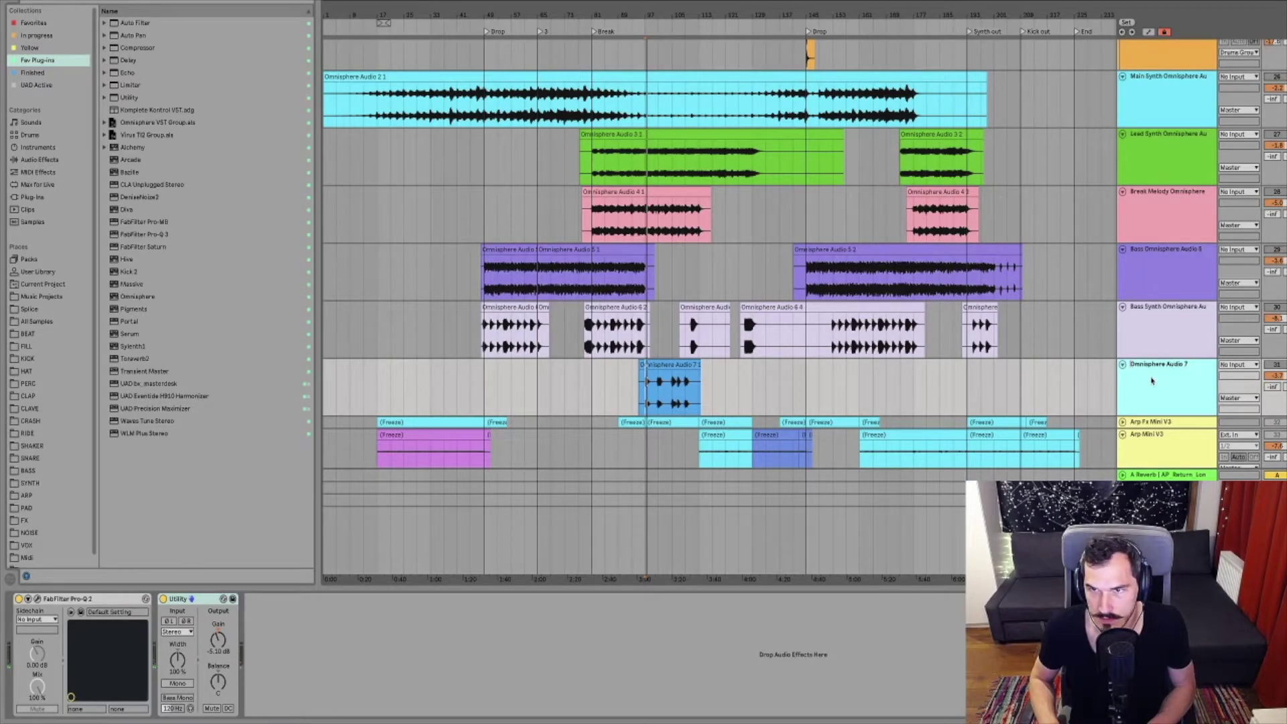
{"action": "type", "text": "Chime sy"}
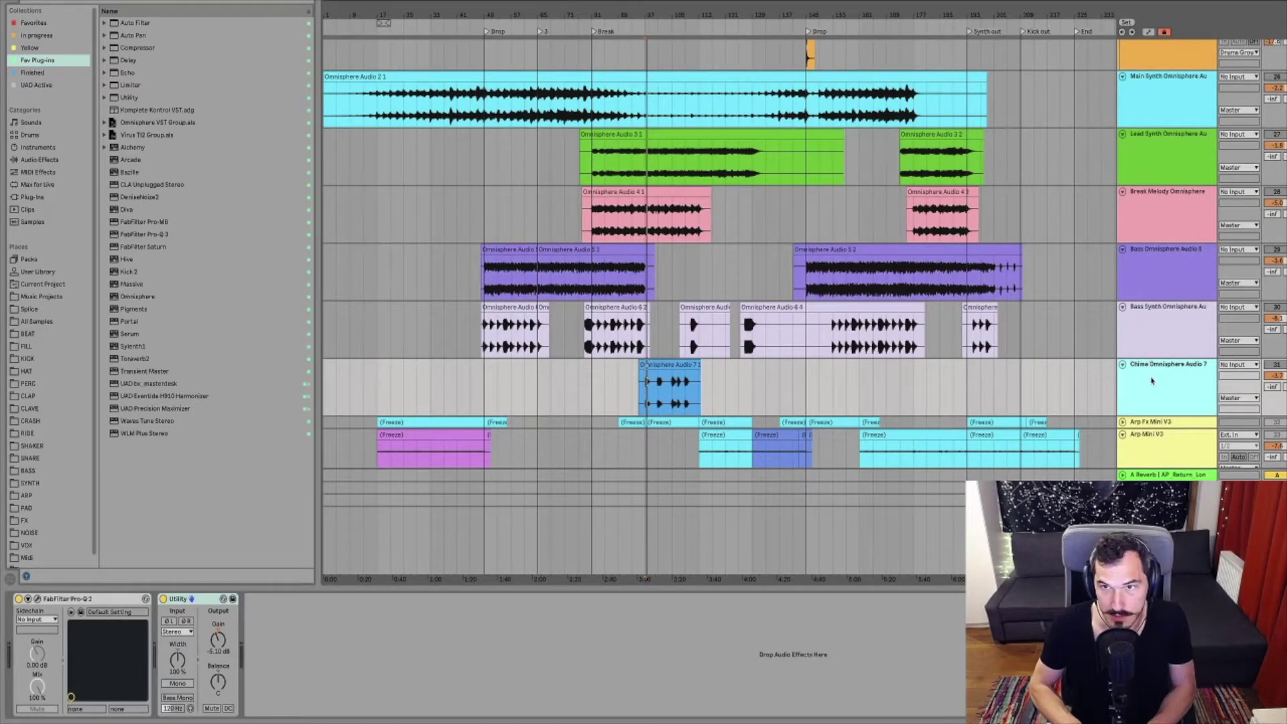
{"action": "key", "text": "BackSpace"}
{"action": "key", "text": "BackSpace"}
{"action": "key", "text": "BackSpace"}
{"action": "key", "text": "BackSpace"}
{"action": "key", "text": "BackSpace"}
{"action": "key", "text": "BackSpace"}
{"action": "key", "text": "BackSpace"}
{"action": "key", "text": "BackSpace"}
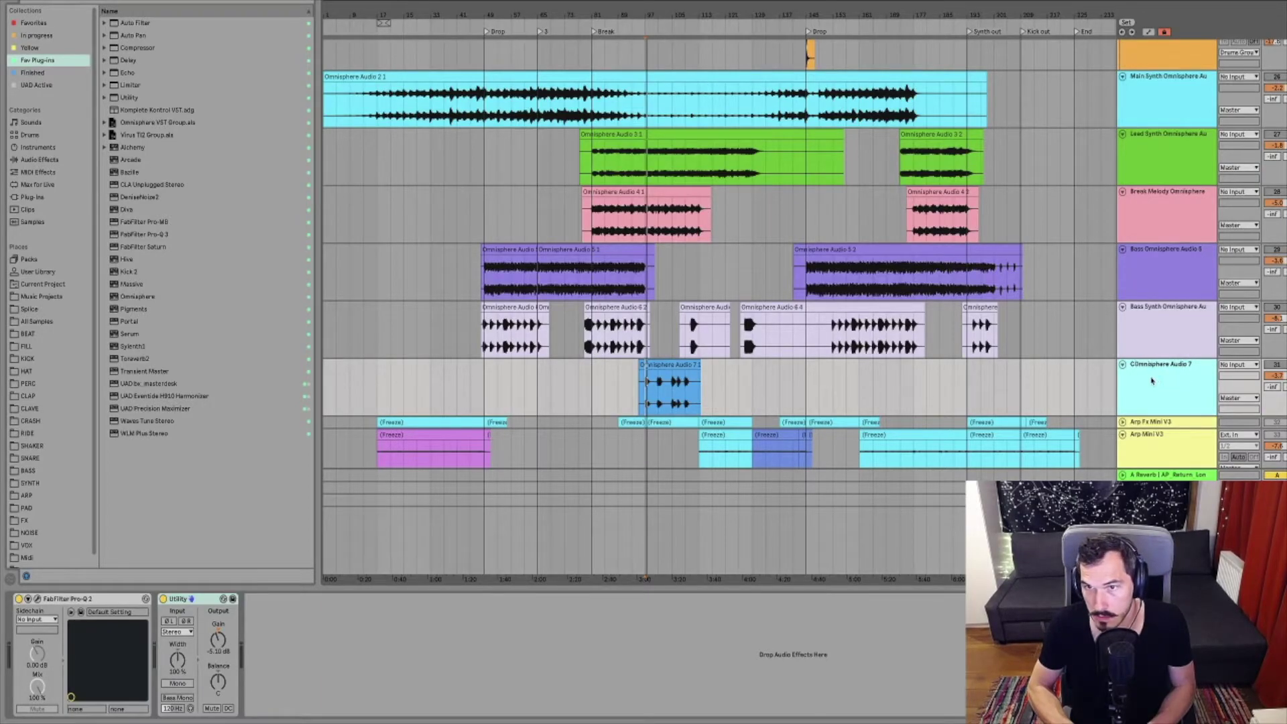
{"action": "type", "text": "Keys"}
{"action": "key", "text": "Return"}
Unfold and audition the Arp Fx Mini V3 track, and rename it Synth Fx Mini V3
{"action": "scroll", "coordinate": [1133, 424], "scroll_direction": "down", "scroll_amount": 1}
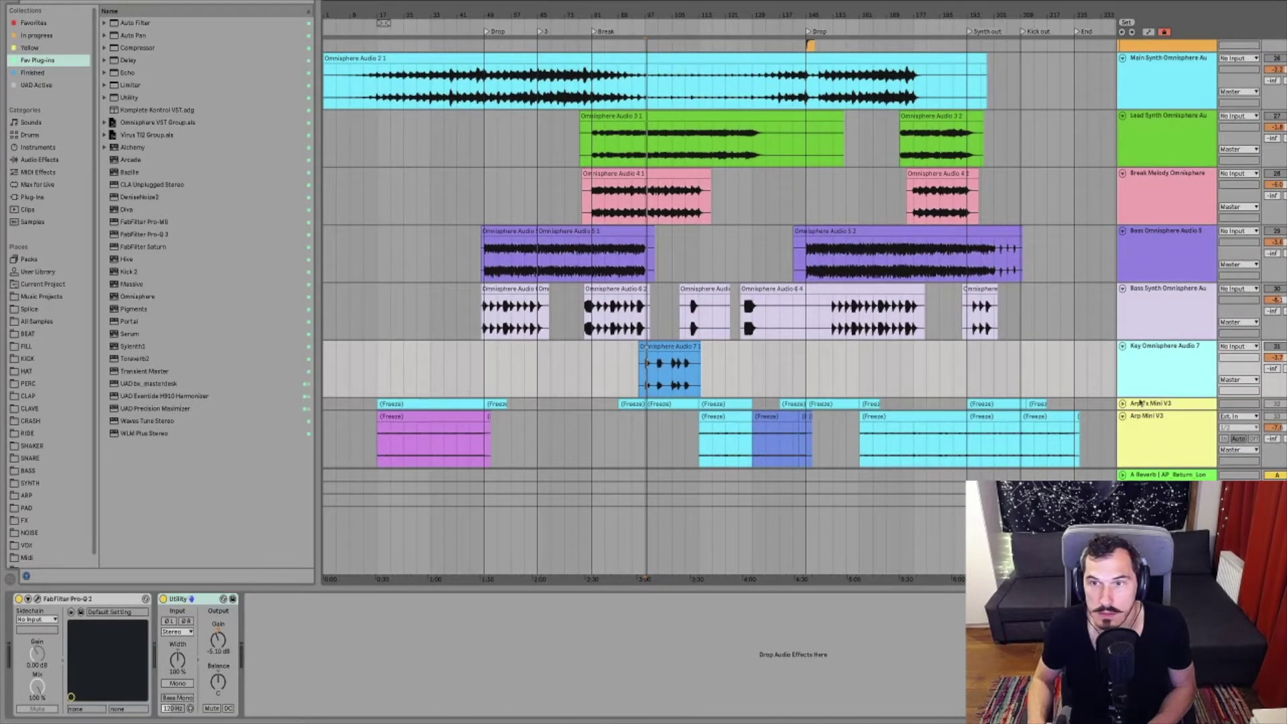
{"action": "left_click", "coordinate": [1123, 404]}
{"action": "scroll", "coordinate": [1141, 397], "scroll_direction": "down", "scroll_amount": 1}
{"action": "scroll", "coordinate": [1141, 397], "scroll_direction": "down", "scroll_amount": 2}
{"action": "left_click", "coordinate": [1160, 373]}
{"action": "left_click", "coordinate": [657, 382]}
{"action": "key", "text": "space"}
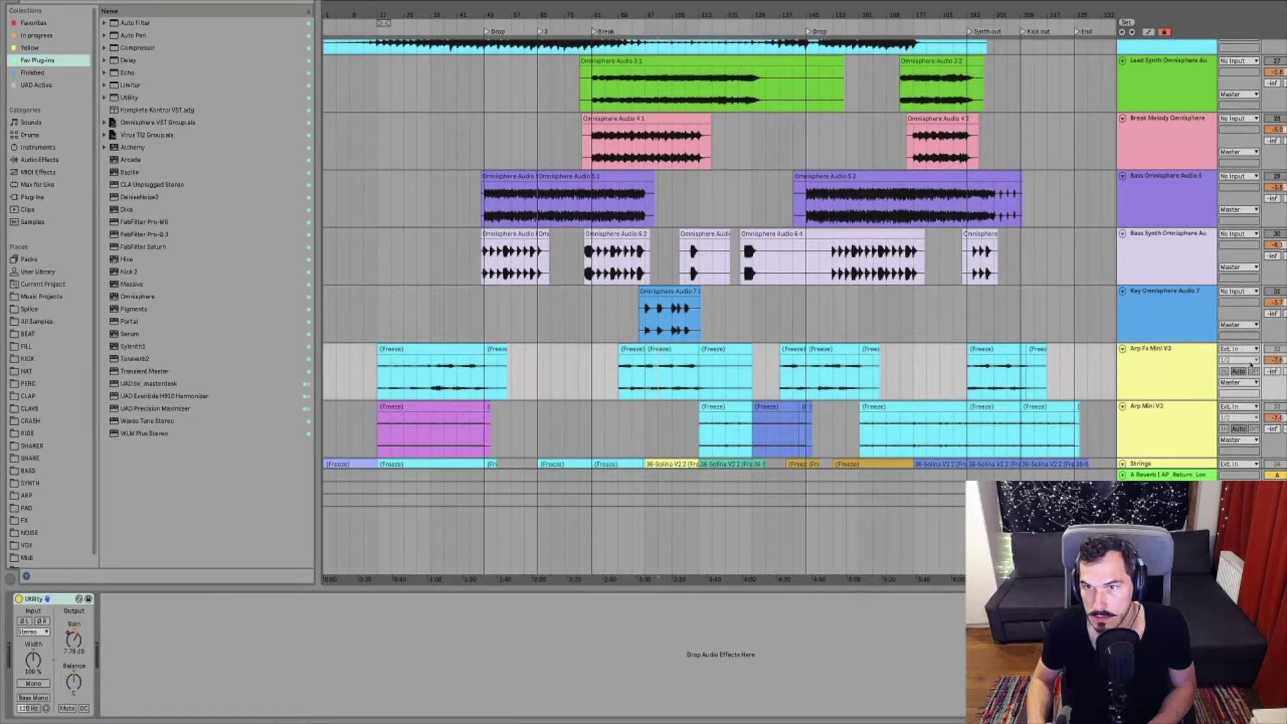
{"action": "key", "text": "space"}
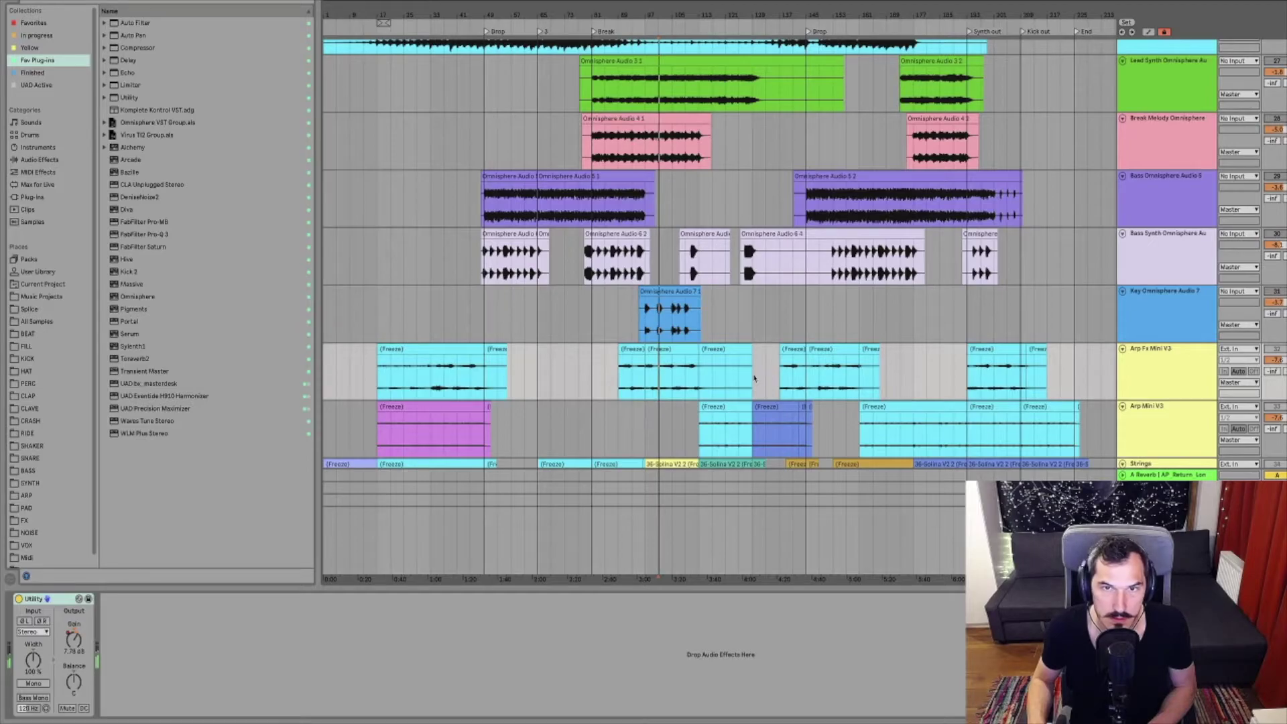
{"action": "right_click", "coordinate": [1139, 362]}
{"action": "left_click", "coordinate": [1181, 380]}
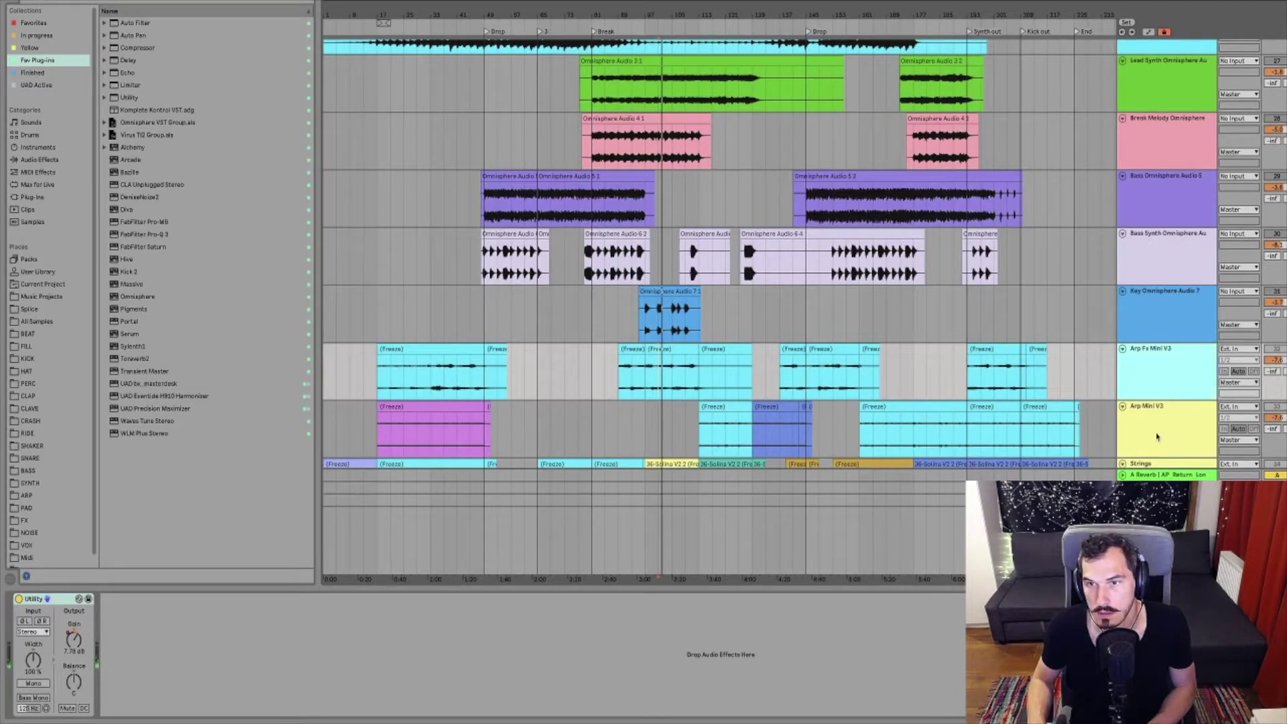
{"action": "key", "text": "super+r"}
{"action": "key", "text": "Left"}
{"action": "key", "text": "Right"}
{"action": "key", "text": "Right"}
{"action": "key", "text": "Right"}
{"action": "key", "text": "Right"}
{"action": "key", "text": "BackSpace"}
{"action": "key", "text": "BackSpace"}
{"action": "key", "text": "BackSpace"}
{"action": "key", "text": "BackSpace"}
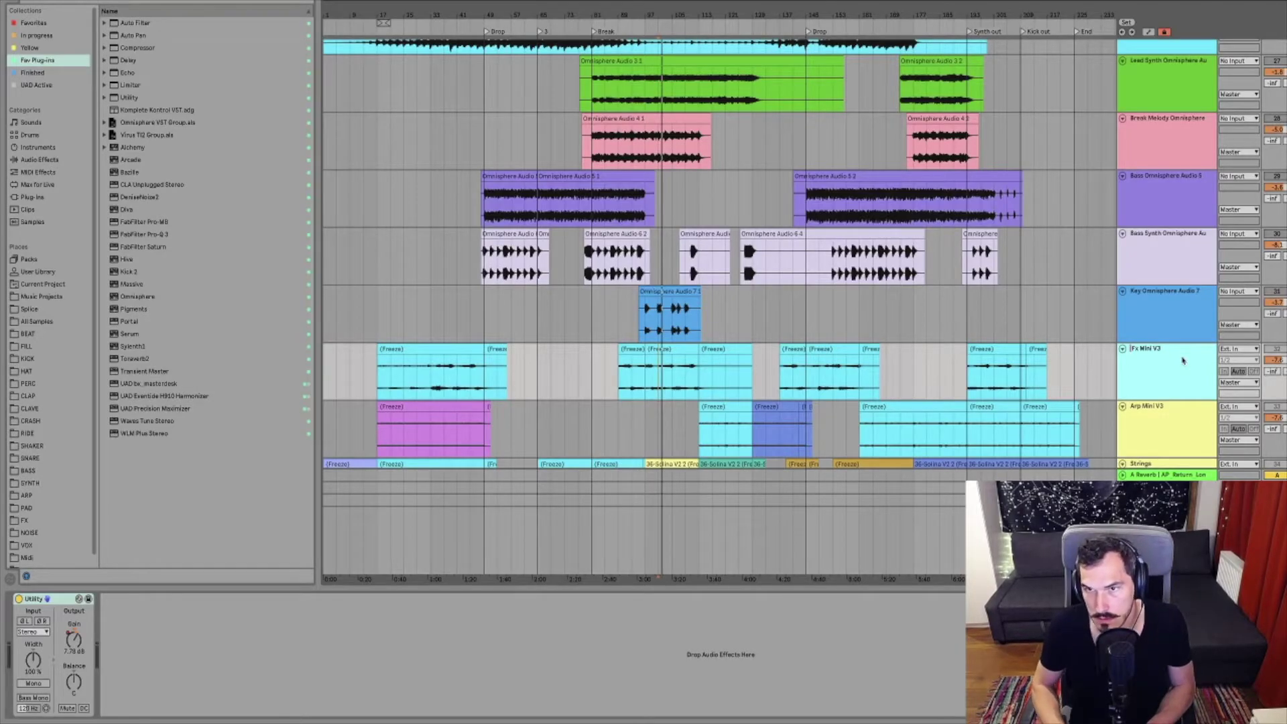
{"action": "type", "text": "Synth"}
{"action": "key", "text": "Return"}
Listen to the Arp Mini V3 and Strings tracks to check that their names fit their sound
{"action": "left_click", "coordinate": [1167, 424]}
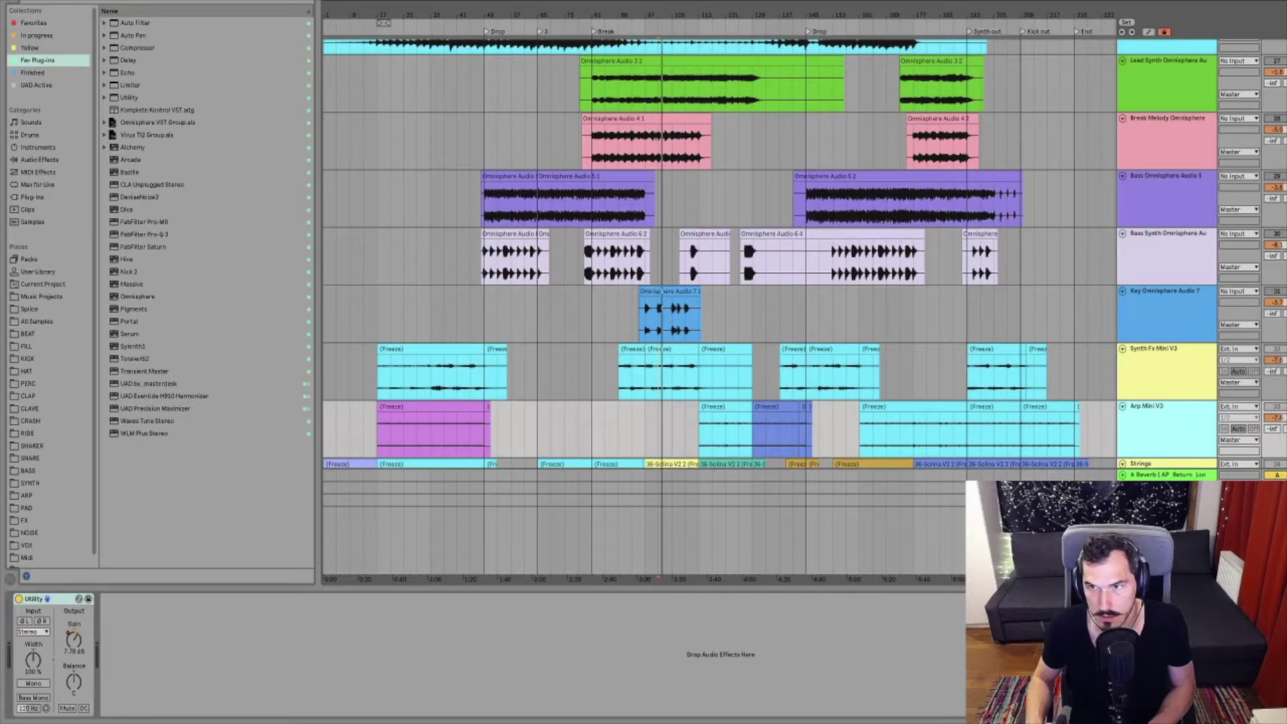
{"action": "left_click", "coordinate": [1173, 424]}
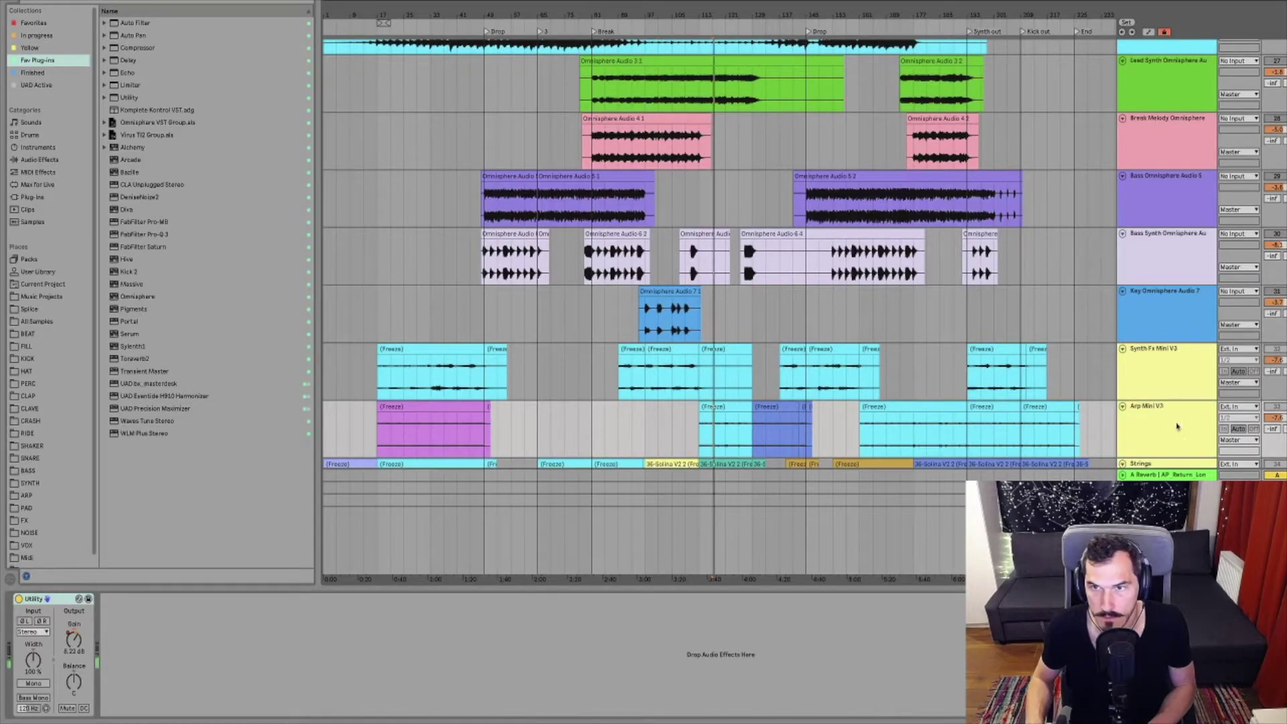
{"action": "scroll", "coordinate": [1159, 423], "scroll_direction": "down", "scroll_amount": 3}
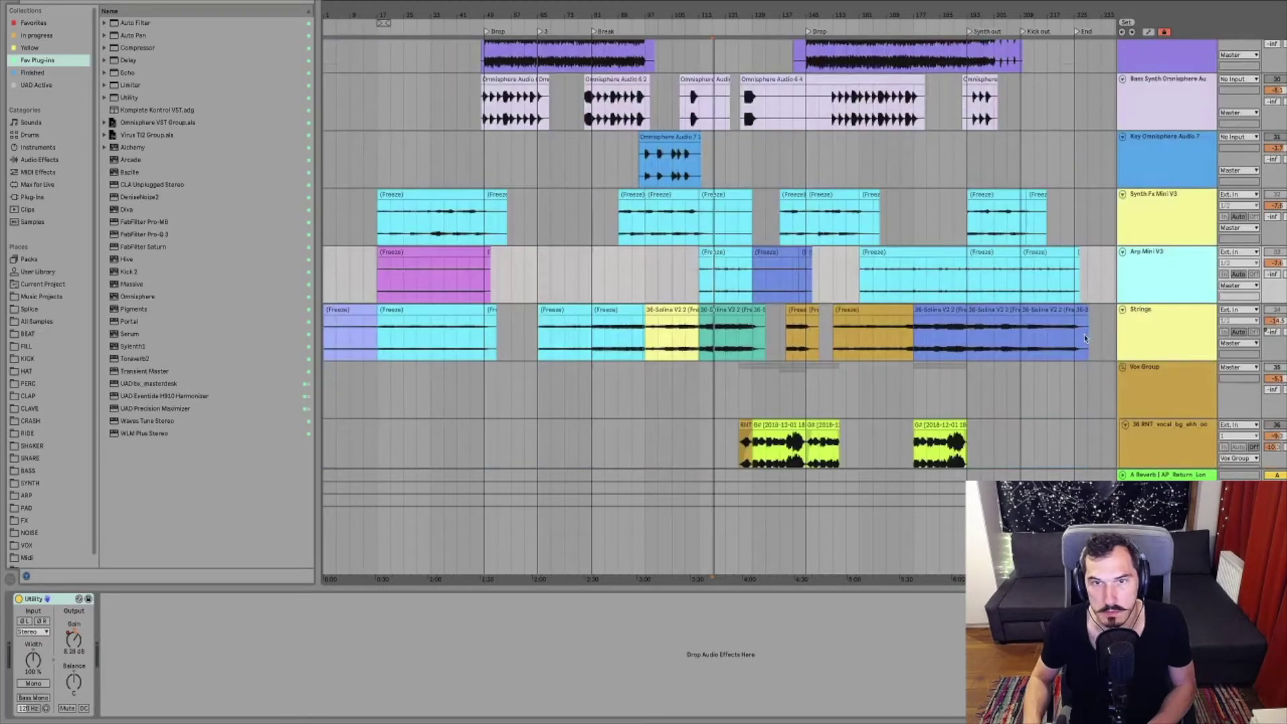
{"action": "left_click", "coordinate": [1154, 319]}
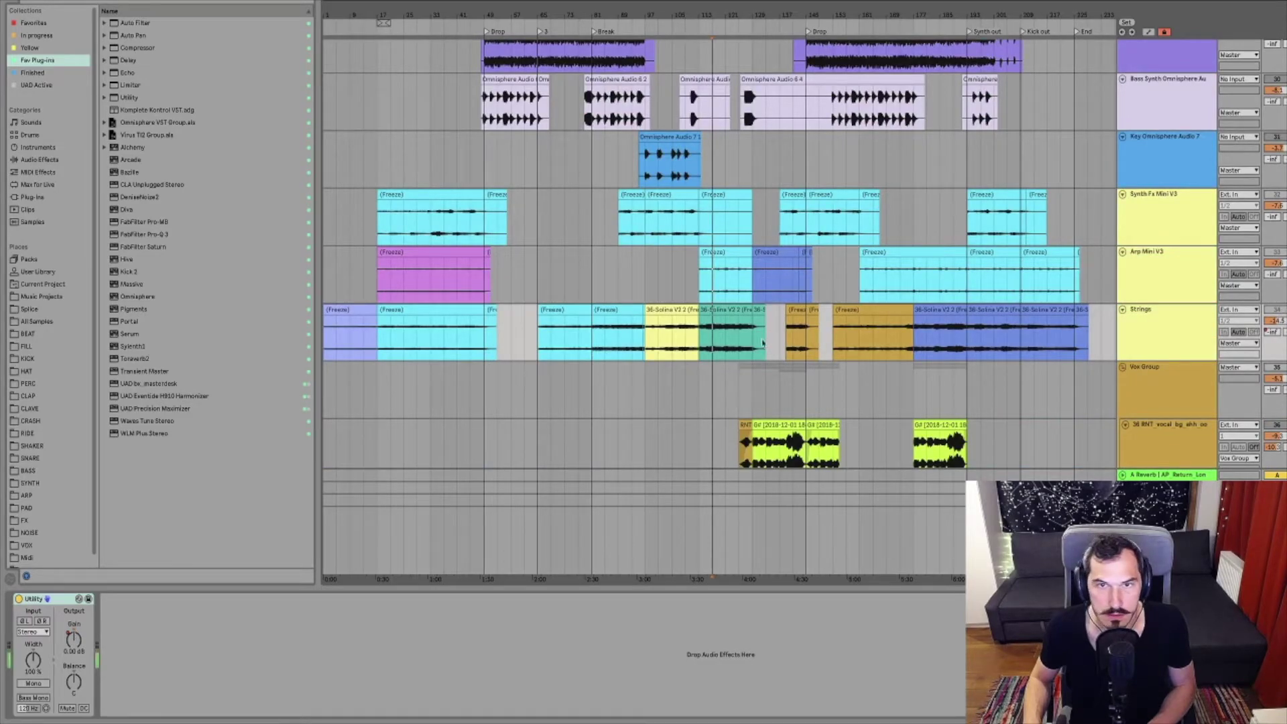
Rename the first track inside the Vox Group, a background vocal, as "Vocal 0"
{"action": "scroll", "coordinate": [903, 350], "scroll_direction": "down", "scroll_amount": 2}
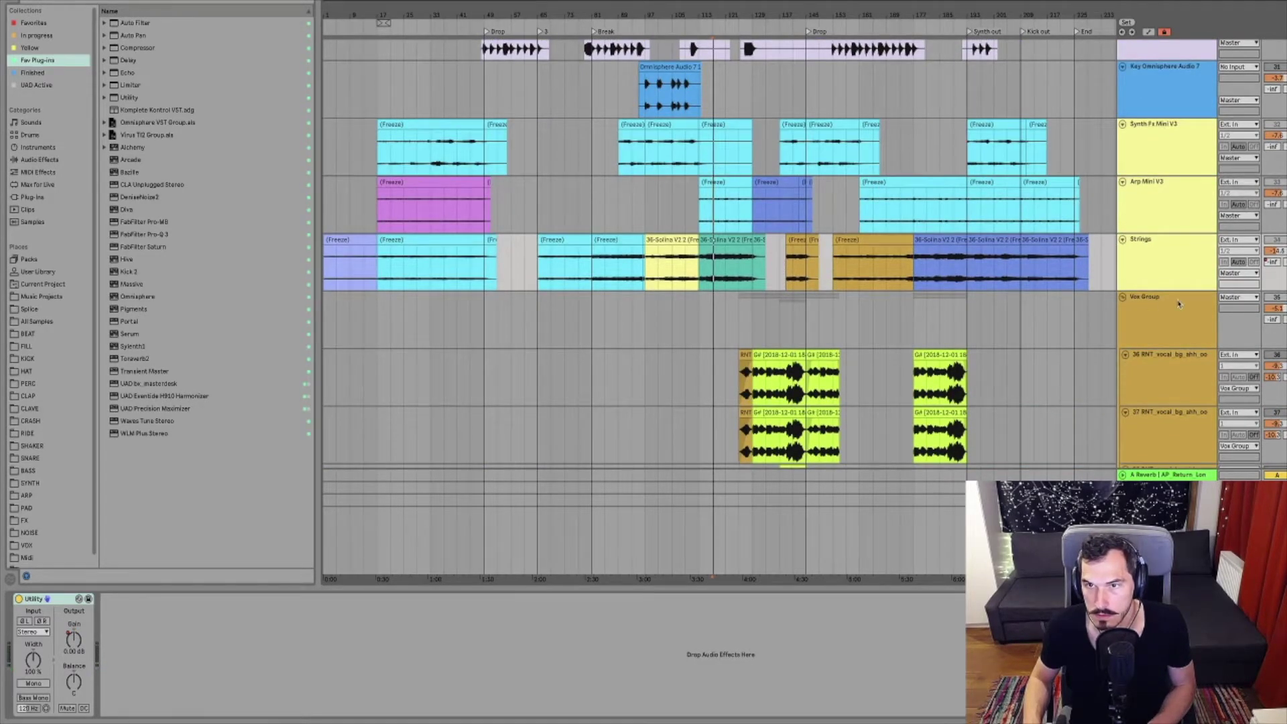
{"action": "left_click", "coordinate": [1167, 342]}
{"action": "scroll", "coordinate": [1167, 350], "scroll_direction": "down", "scroll_amount": 1}
{"action": "left_click", "coordinate": [1164, 329]}
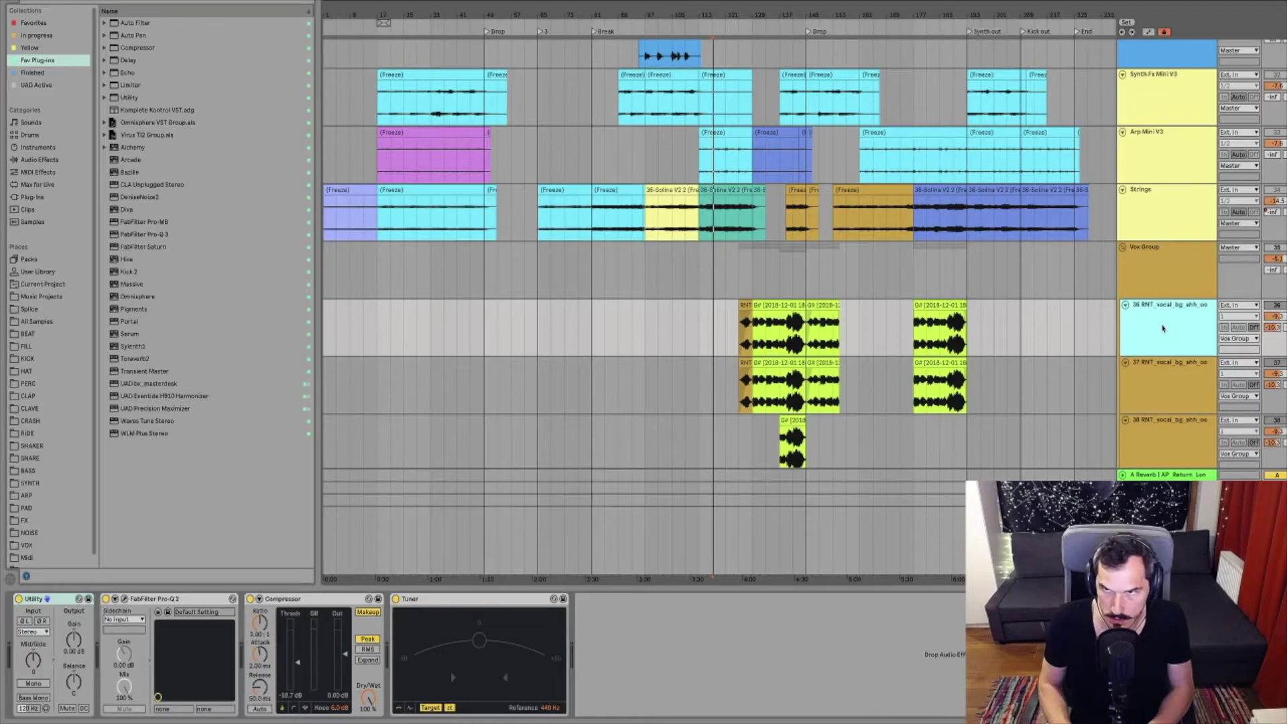
{"action": "key", "text": "ctrl+r"}
{"action": "type", "text": "Voc"}
{"action": "key", "text": "Return"}
{"action": "type", "text": "al 0"}
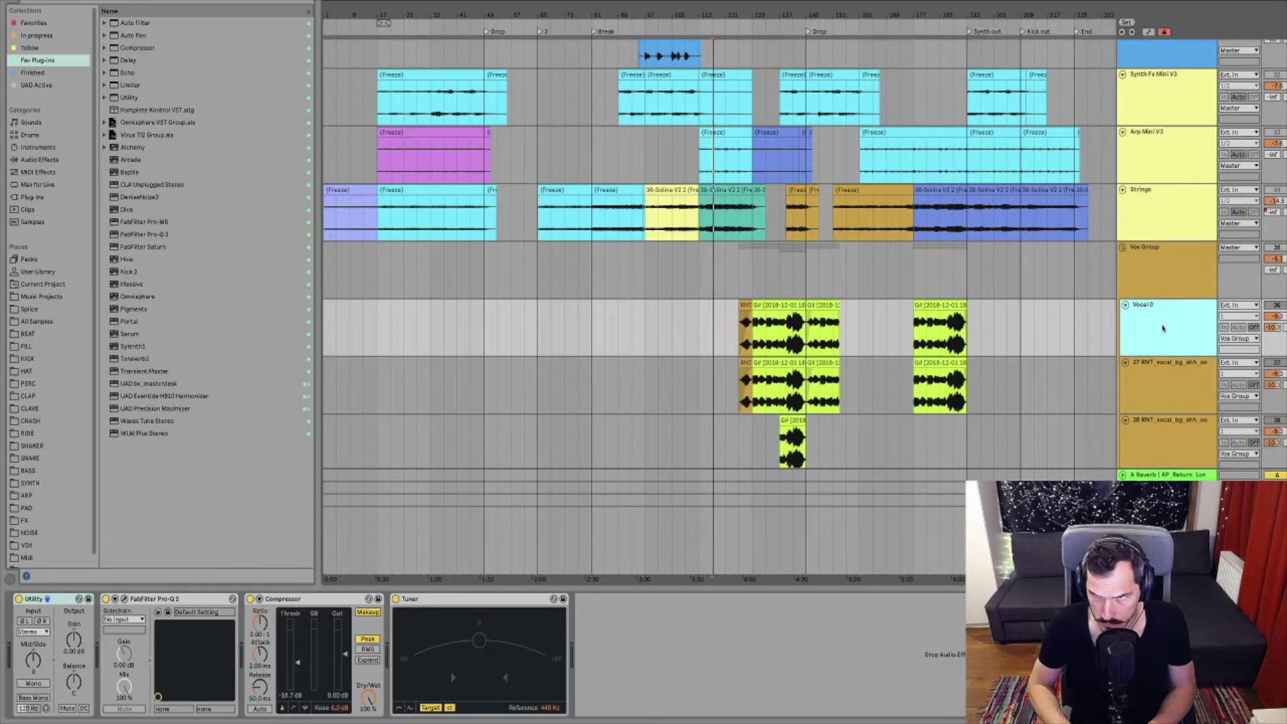
Rename the second background vocal track in the Vox Group as "Vocal -7"
{"action": "key", "text": "ctrl+r"}
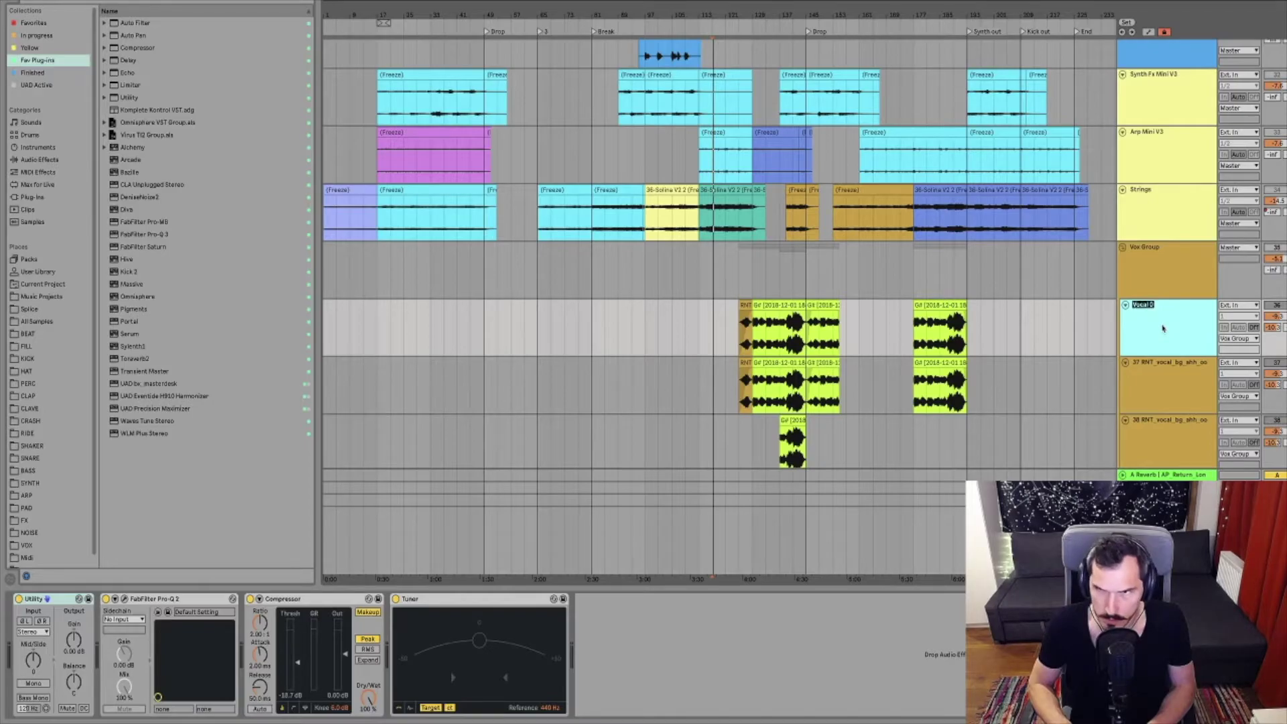
{"action": "key", "text": "Tab"}
{"action": "type", "text": "Vocal"}
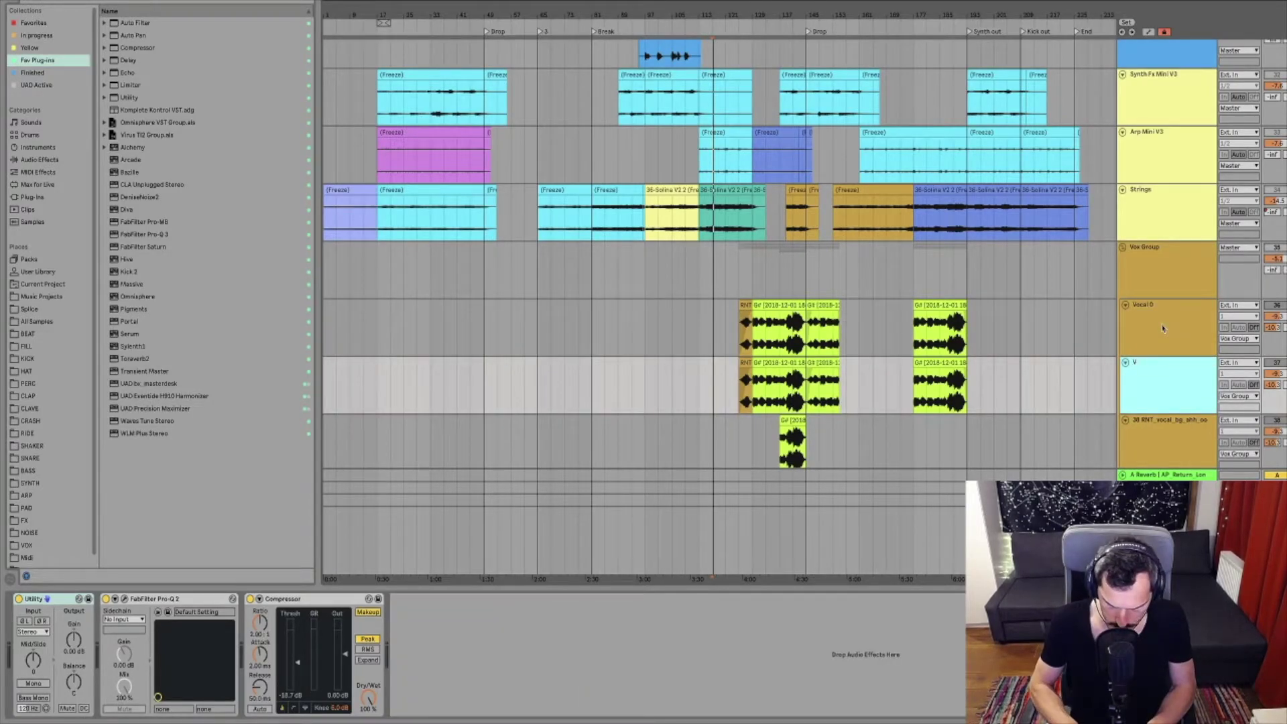
{"action": "type", "text": " 1"}
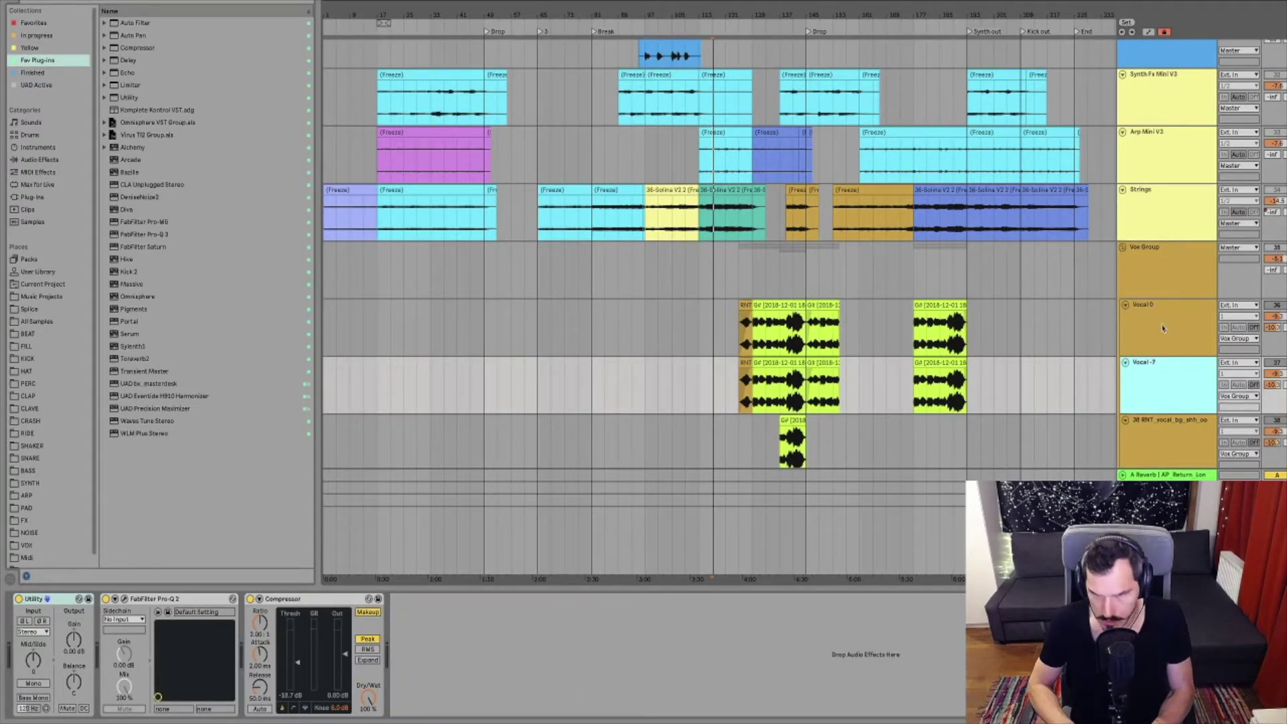
{"action": "type", "text": "7c"}
{"action": "key", "text": "BackSpace"}
{"action": "type", "text": "sm"}
{"action": "key", "text": "BackSpace"}
{"action": "key", "text": "BackSpace"}
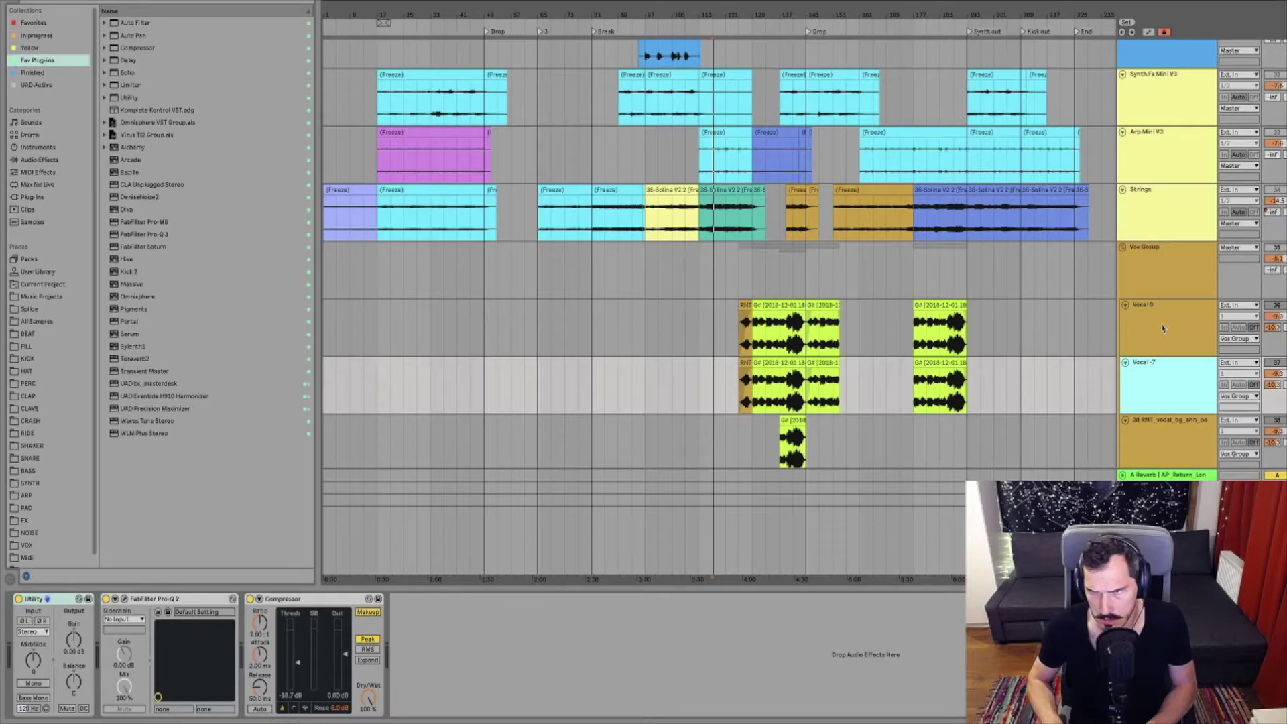
{"action": "key", "text": "Tab"}
{"action": "key", "text": "Tab"}
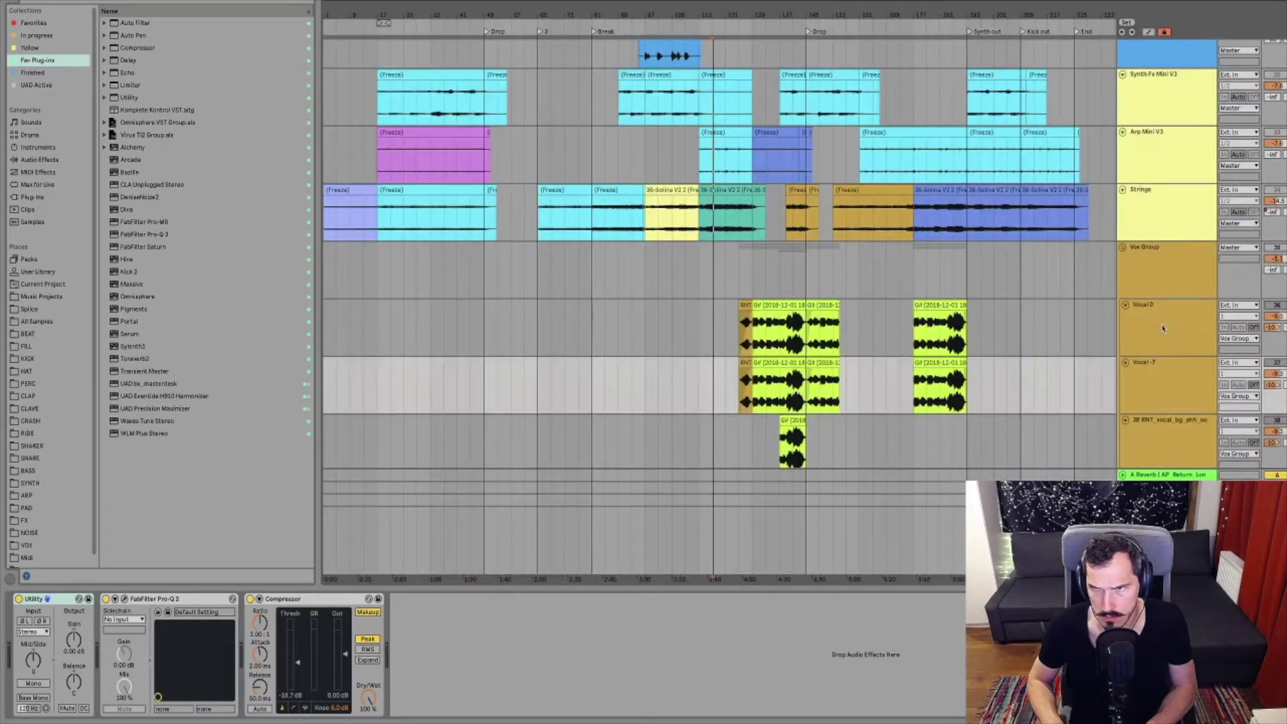
Rename the third background vocal track as "Vocal 01" and fold the Vox Group
{"action": "left_click", "coordinate": [1148, 444]}
{"action": "scroll", "coordinate": [1163, 384], "scroll_direction": "down", "scroll_amount": 2}
{"action": "double_click", "coordinate": [1168, 377]}
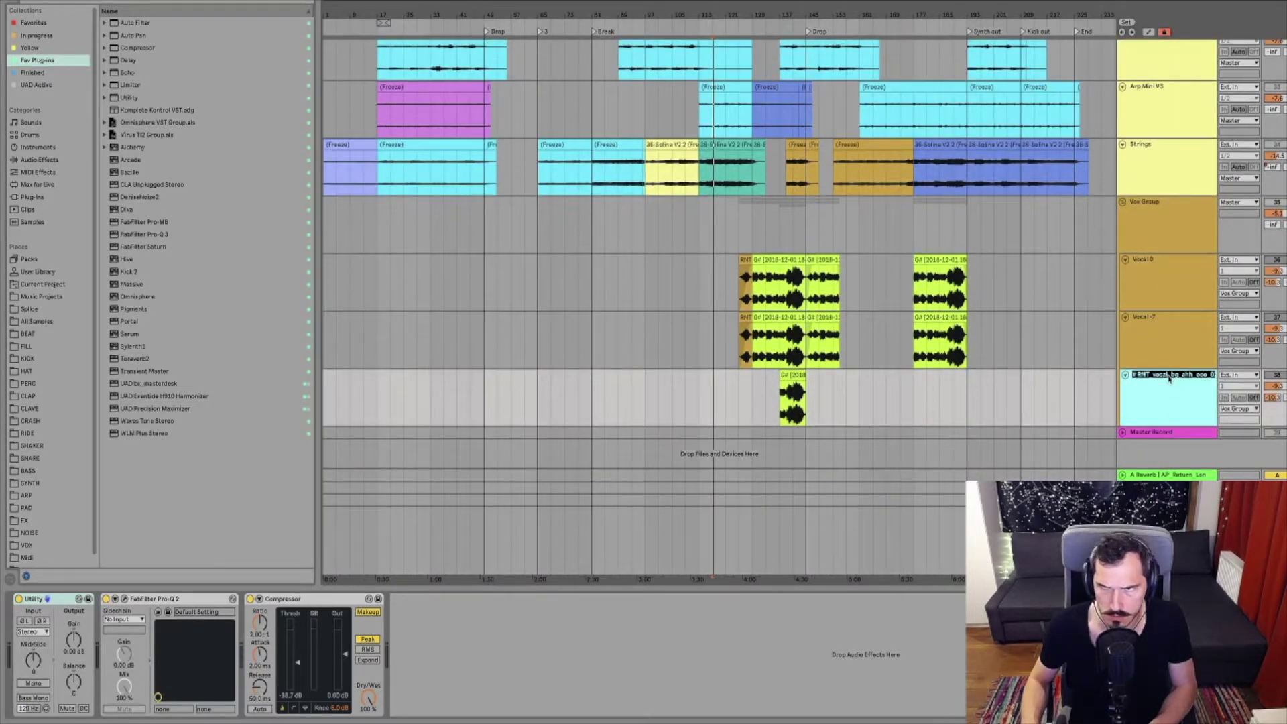
{"action": "type", "text": "Vocal"}
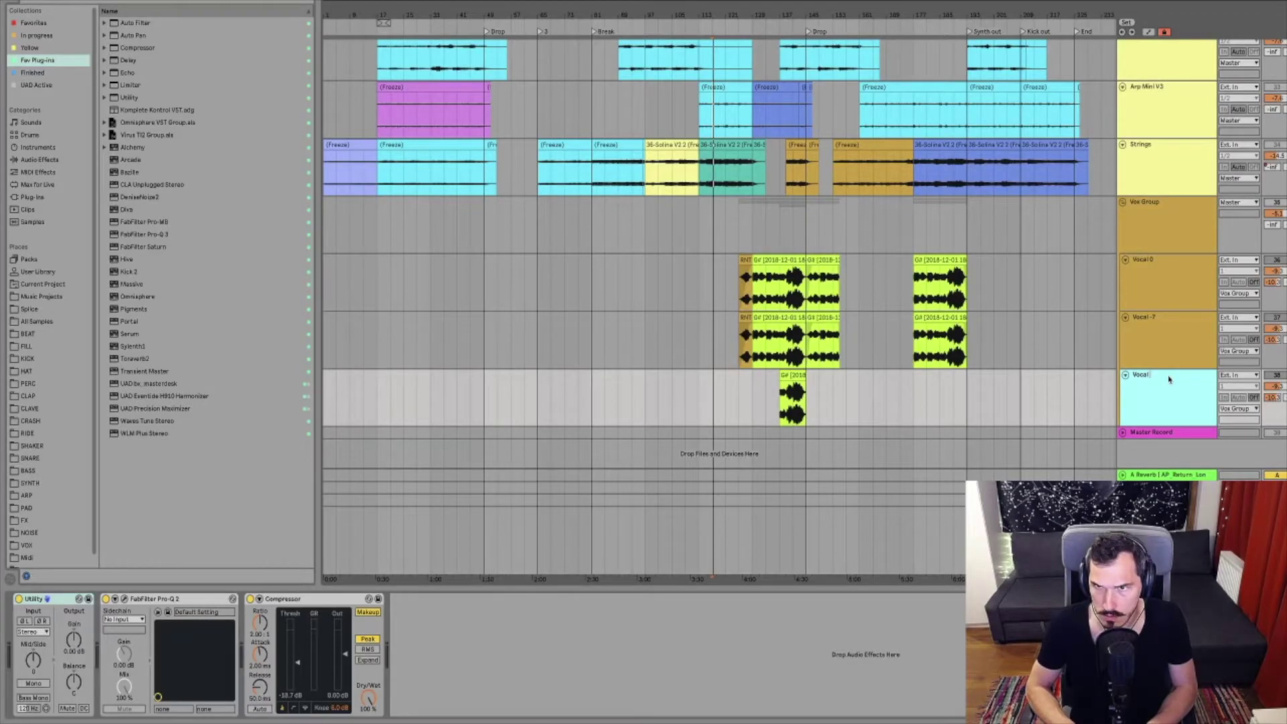
{"action": "type", "text": " 01"}
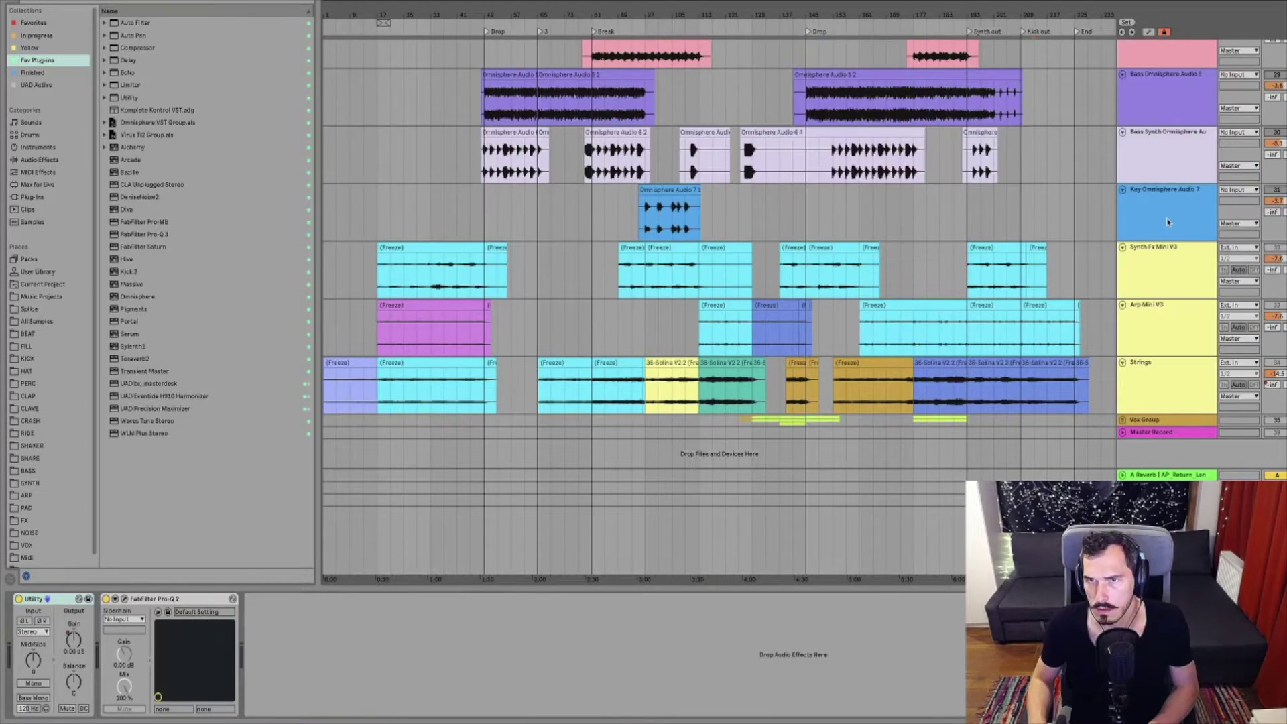
Check the device chains of the drum tracks from Kick through Hats 2 for leftover devices
{"action": "scroll", "coordinate": [1168, 222], "scroll_direction": "up", "scroll_amount": 3}
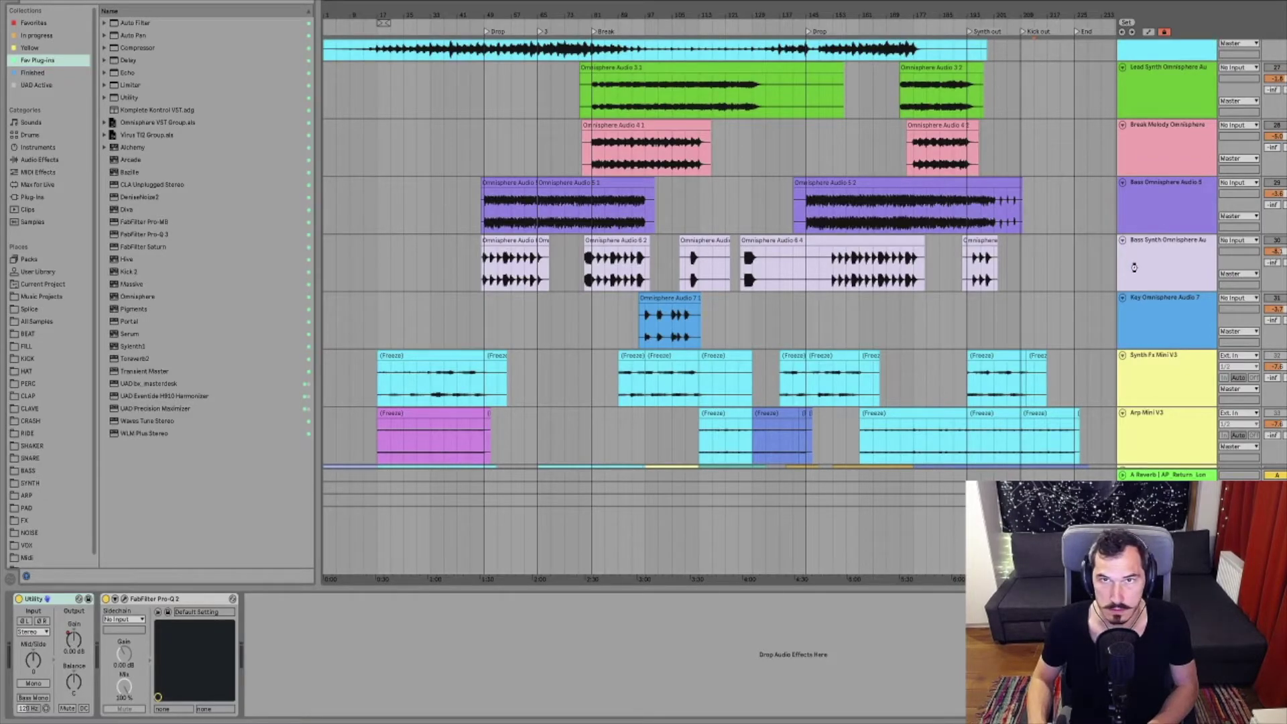
{"action": "scroll", "coordinate": [1135, 268], "scroll_direction": "up", "scroll_amount": 10}
{"action": "left_click", "coordinate": [1152, 160]}
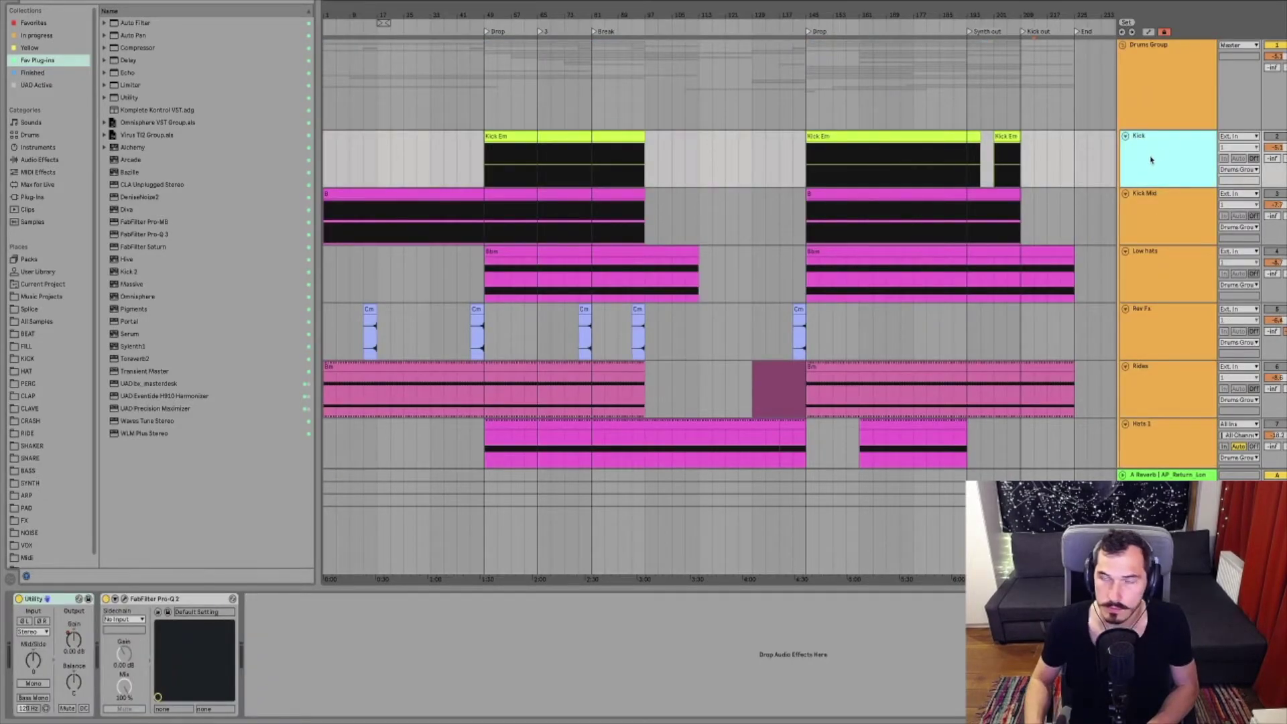
{"action": "key", "text": "Down"}
{"action": "key", "text": "Up"}
{"action": "key", "text": "Down"}
{"action": "key", "text": "Down"}
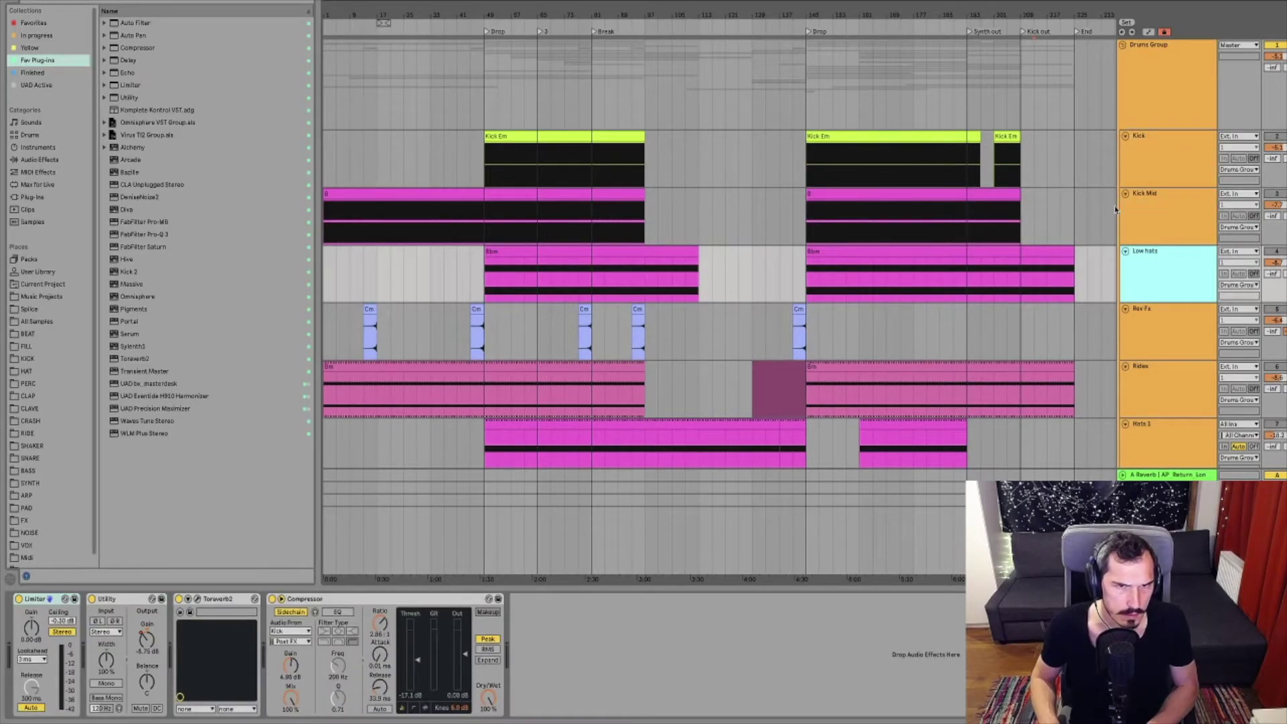
{"action": "key", "text": "Up"}
{"action": "key", "text": "Down"}
{"action": "key", "text": "Down"}
{"action": "key", "text": "Down"}
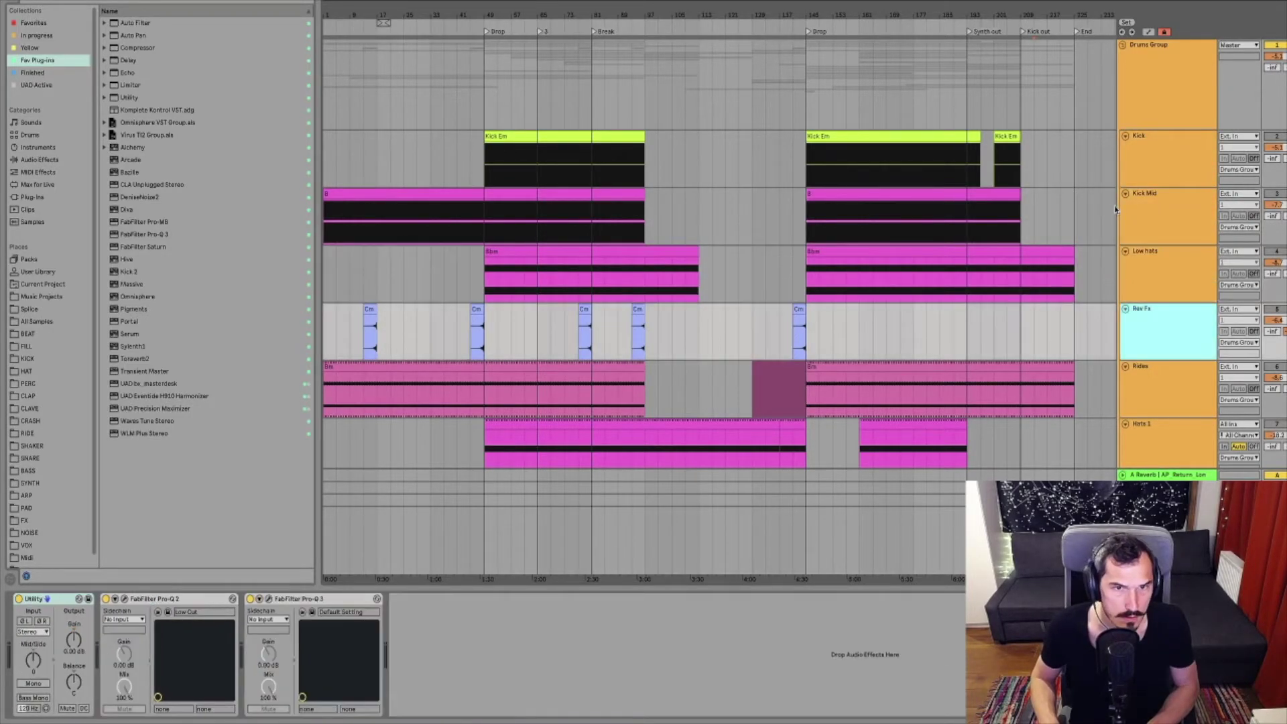
{"action": "key", "text": "Up"}
{"action": "key", "text": "Down"}
{"action": "key", "text": "Down"}
{"action": "key", "text": "Down"}
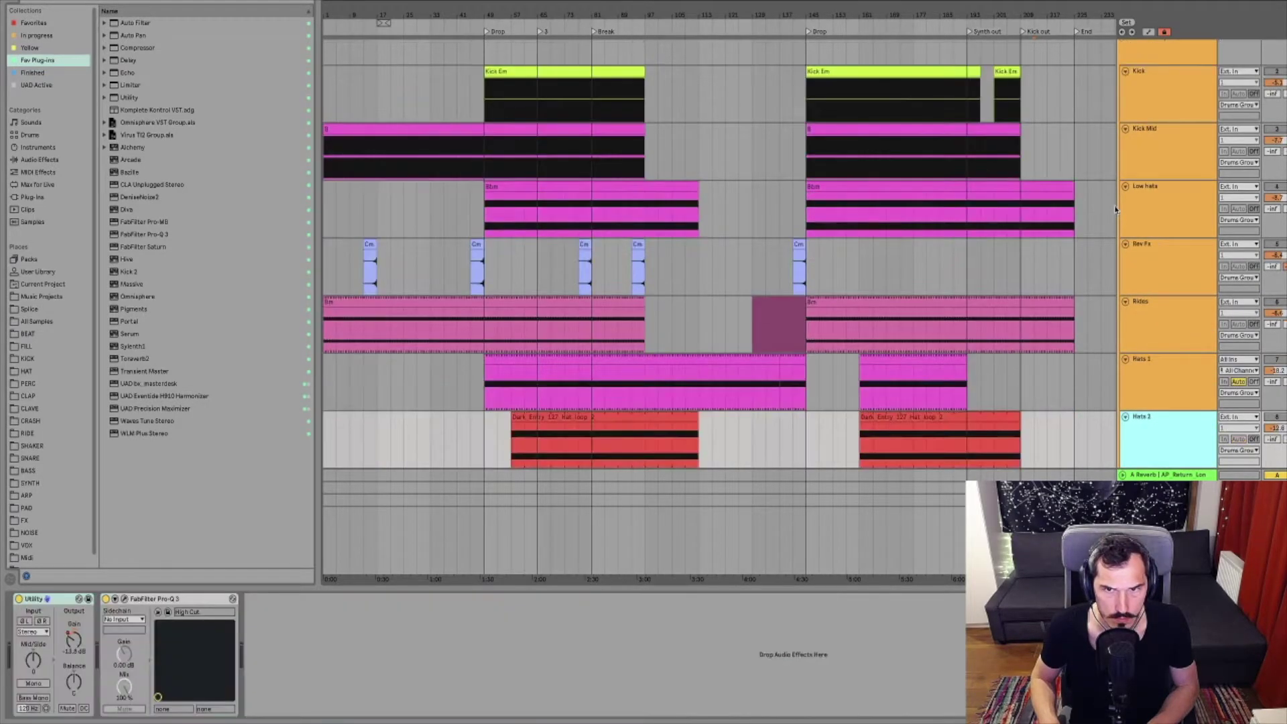
Check the device chains of the remaining hat tracks, from Hats 3 through Hats 8, and of the Conga track
{"action": "key", "text": "Down"}
{"action": "key", "text": "Down"}
{"action": "key", "text": "Down"}
{"action": "key", "text": "Down"}
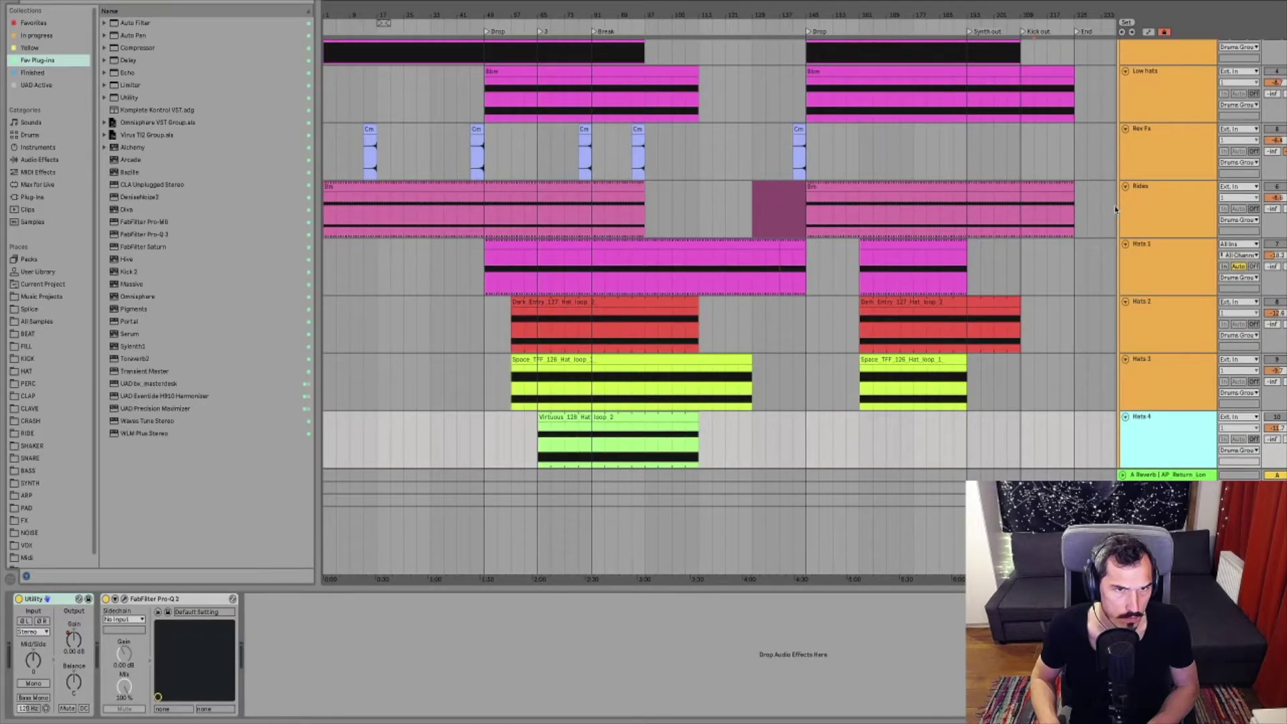
{"action": "key", "text": "Down"}
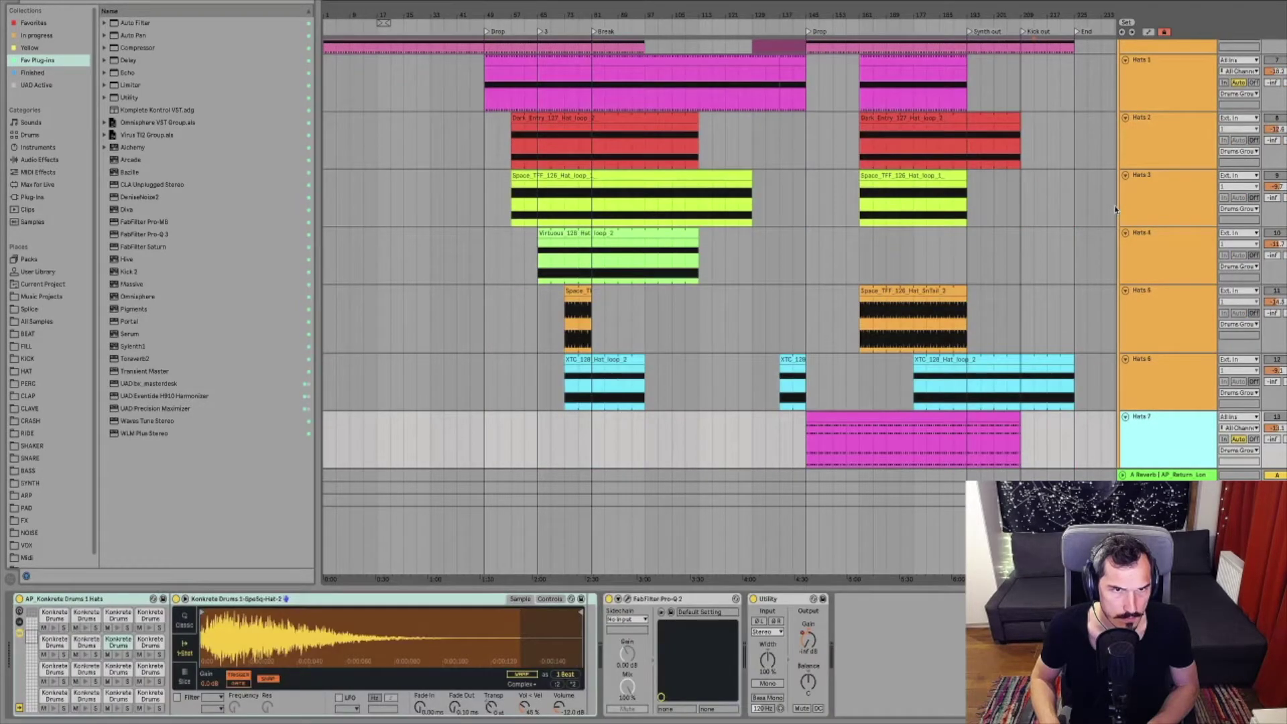
{"action": "key", "text": "Down"}
{"action": "key", "text": "Down"}
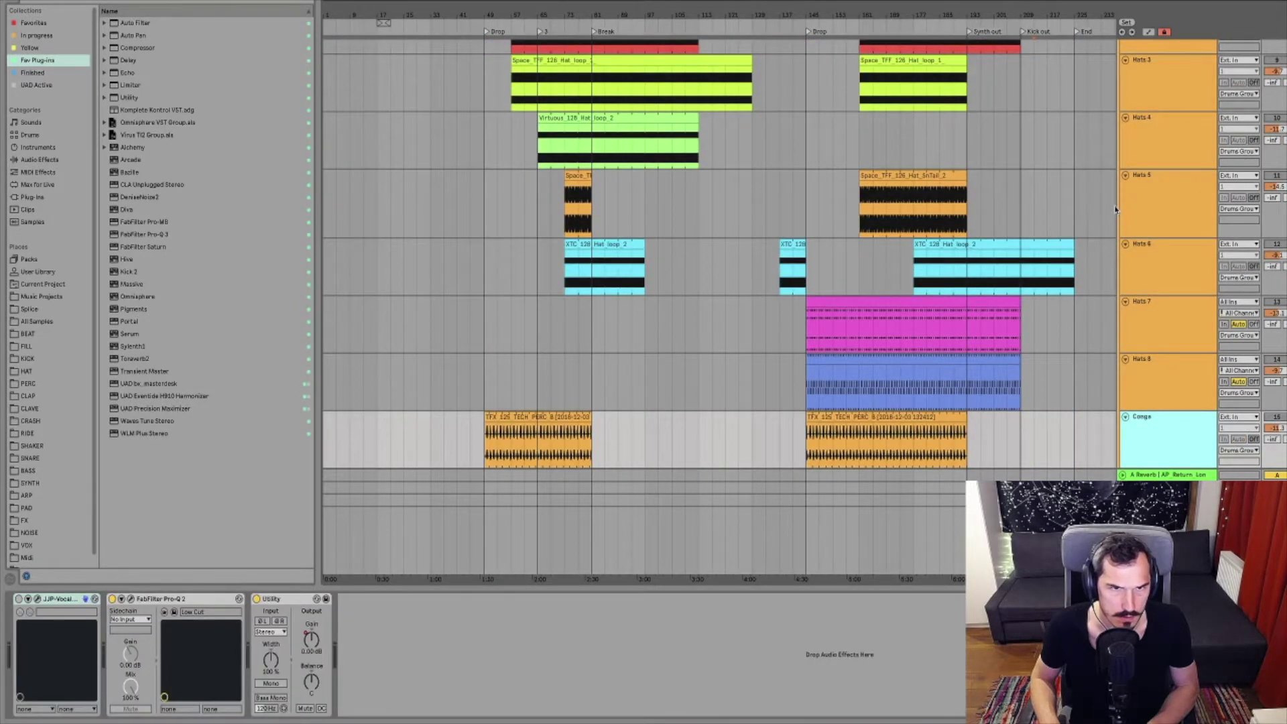
Delete the inactive JJP-Vocal plug-in from the Conga track's device chain
{"action": "key", "text": "Down"}
{"action": "key", "text": "Up"}
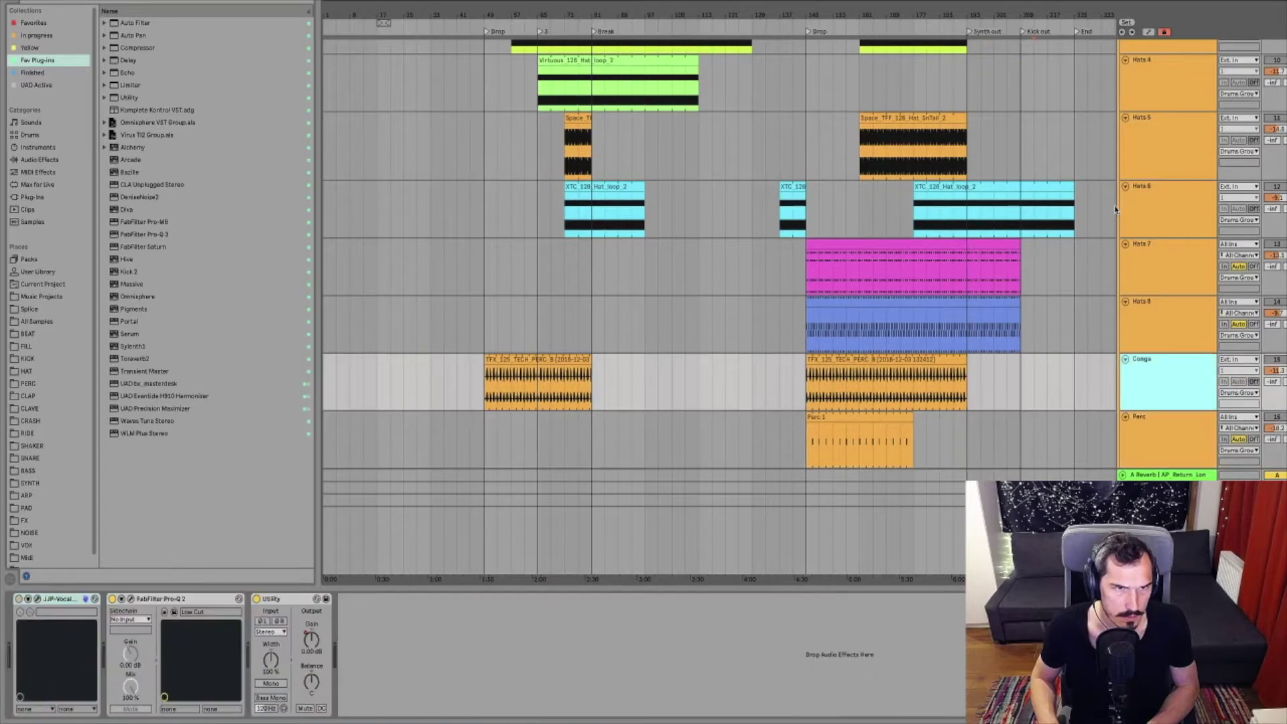
{"action": "left_click", "coordinate": [55, 604]}
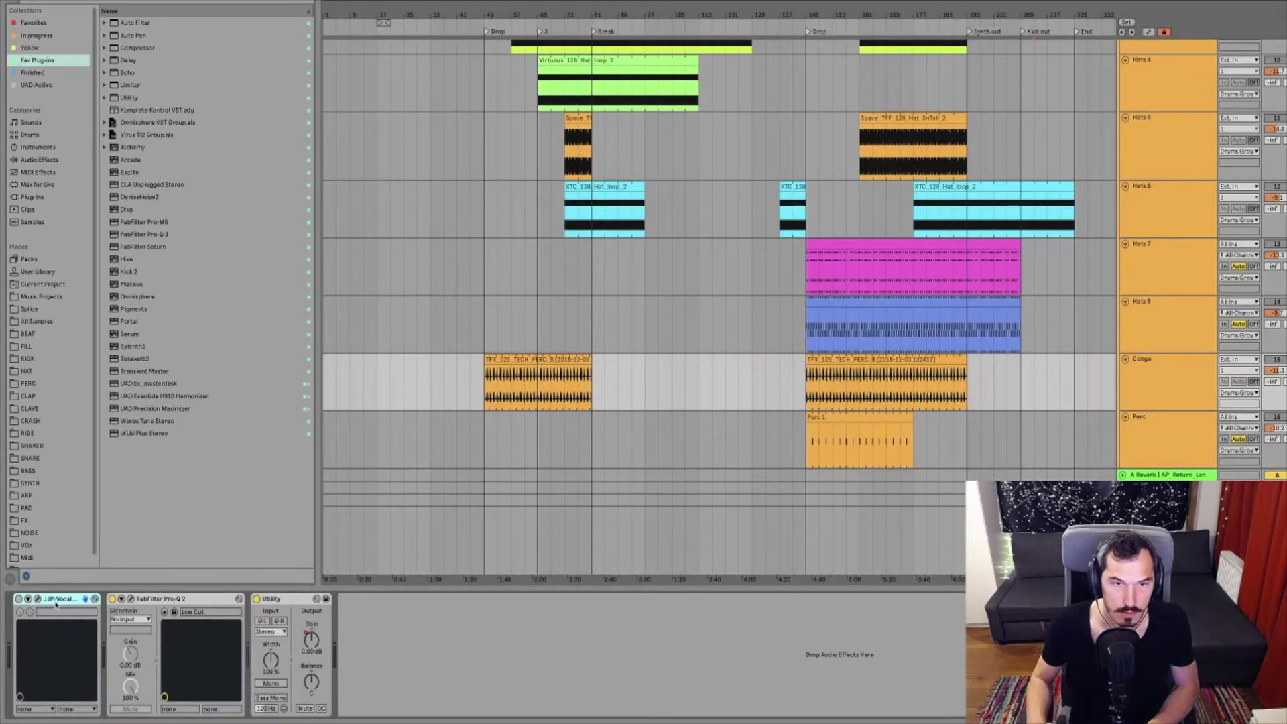
{"action": "key", "text": "Delete"}
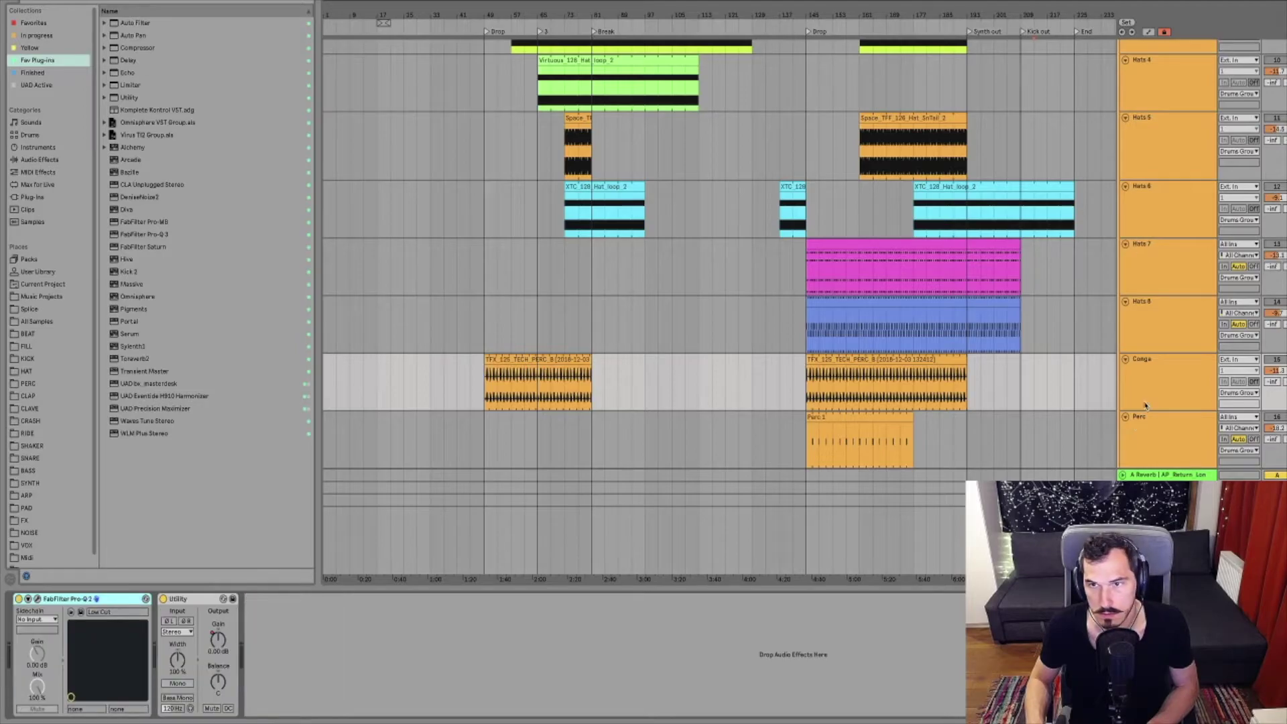
Check the device chains of the Perc, Snares Roll and White Noise 1 tracks for leftover devices
{"action": "scroll", "coordinate": [1141, 405], "scroll_direction": "down", "scroll_amount": 2}
{"action": "left_click", "coordinate": [1167, 371]}
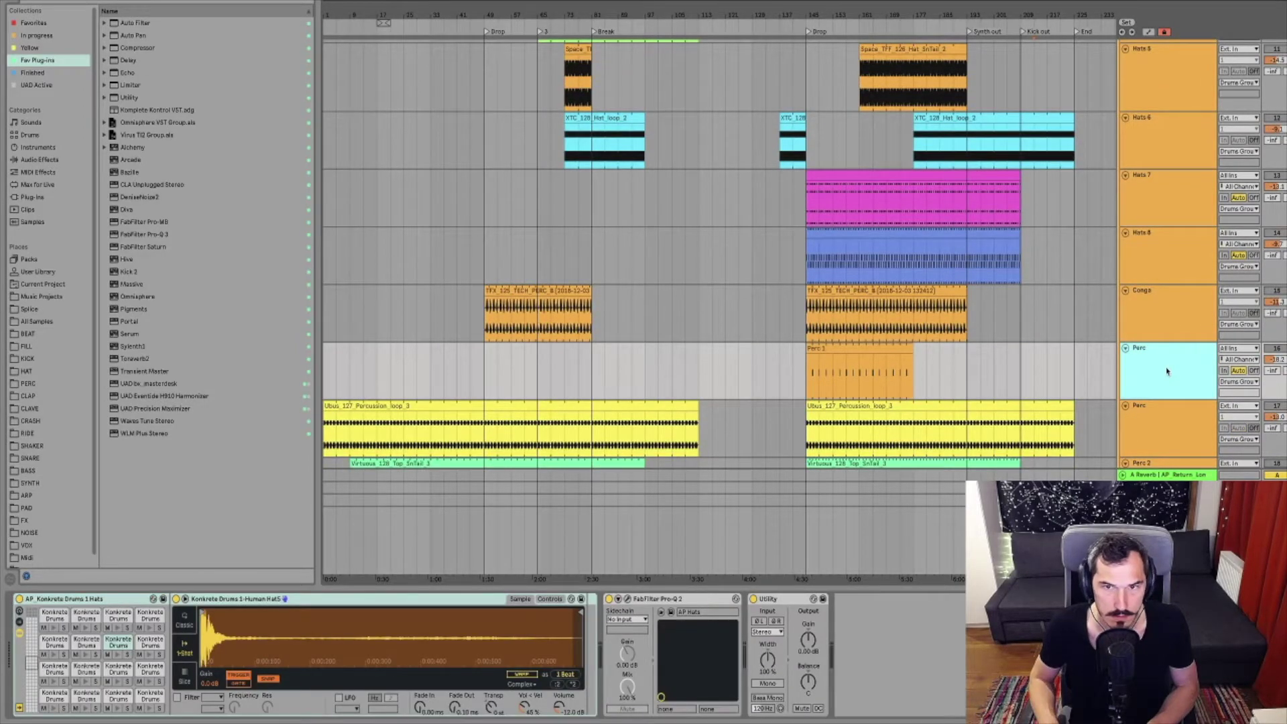
{"action": "key", "text": "Down"}
{"action": "key", "text": "Down"}
{"action": "key", "text": "Down"}
{"action": "key", "text": "Down"}
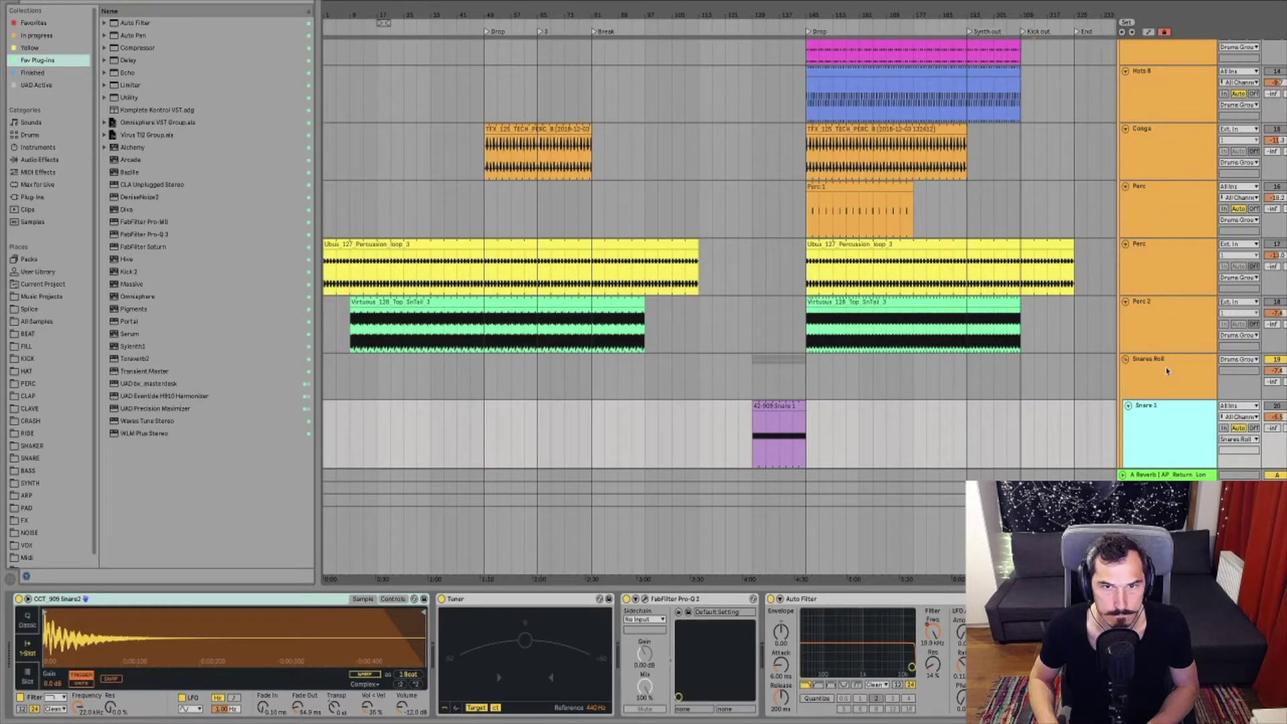
{"action": "key", "text": "Down"}
{"action": "key", "text": "Down"}
{"action": "key", "text": "Down"}
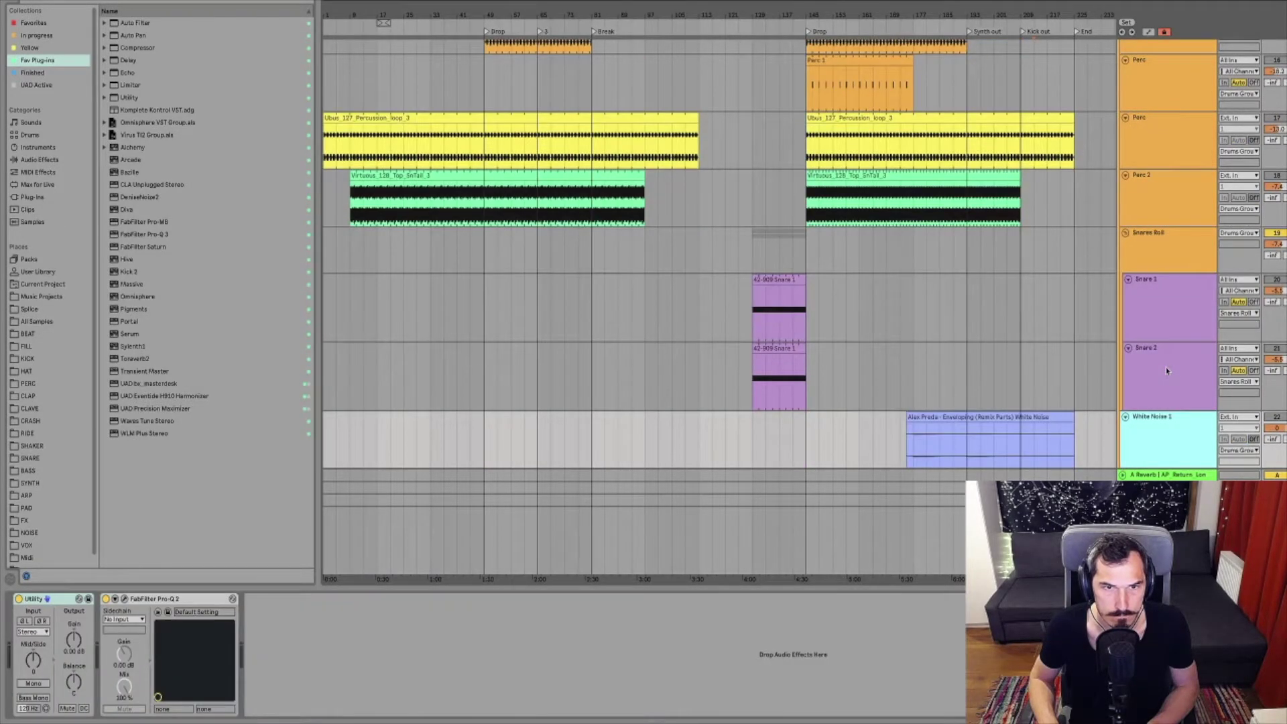
Delete the Resonators device from the last White Noise track and look through its remaining device chain
{"action": "key", "text": "Down"}
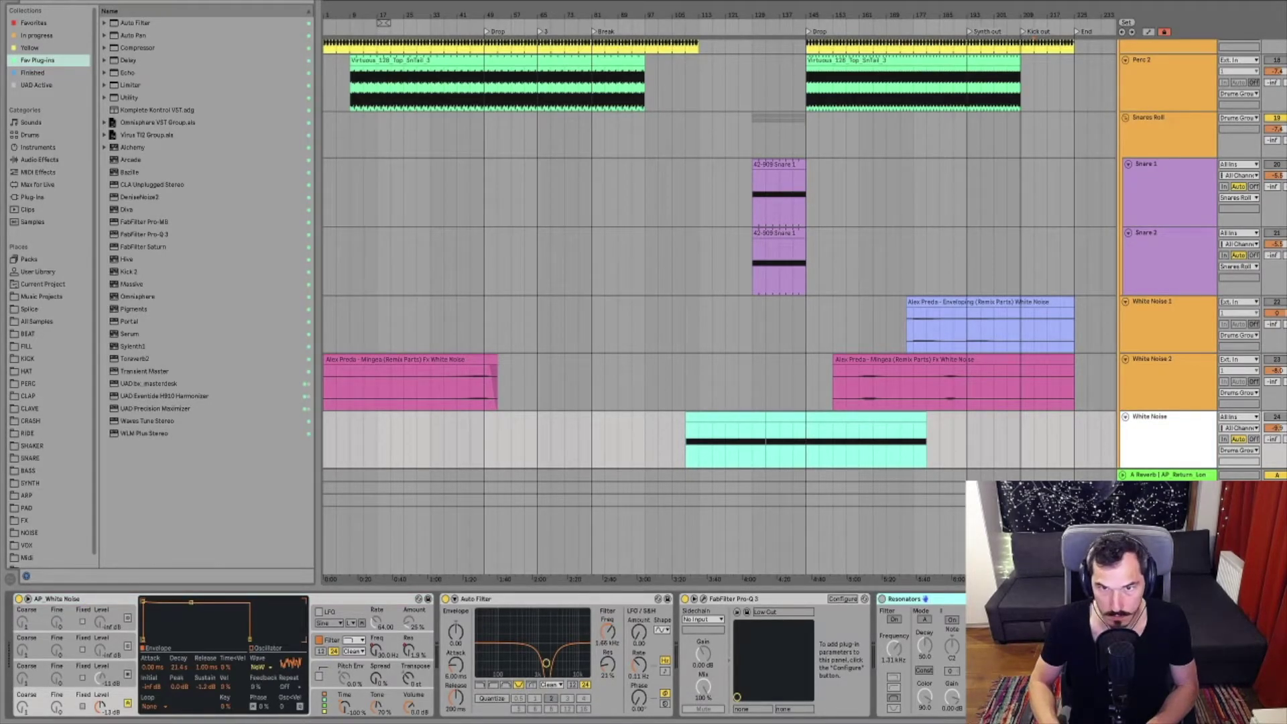
{"action": "key", "text": "Delete"}
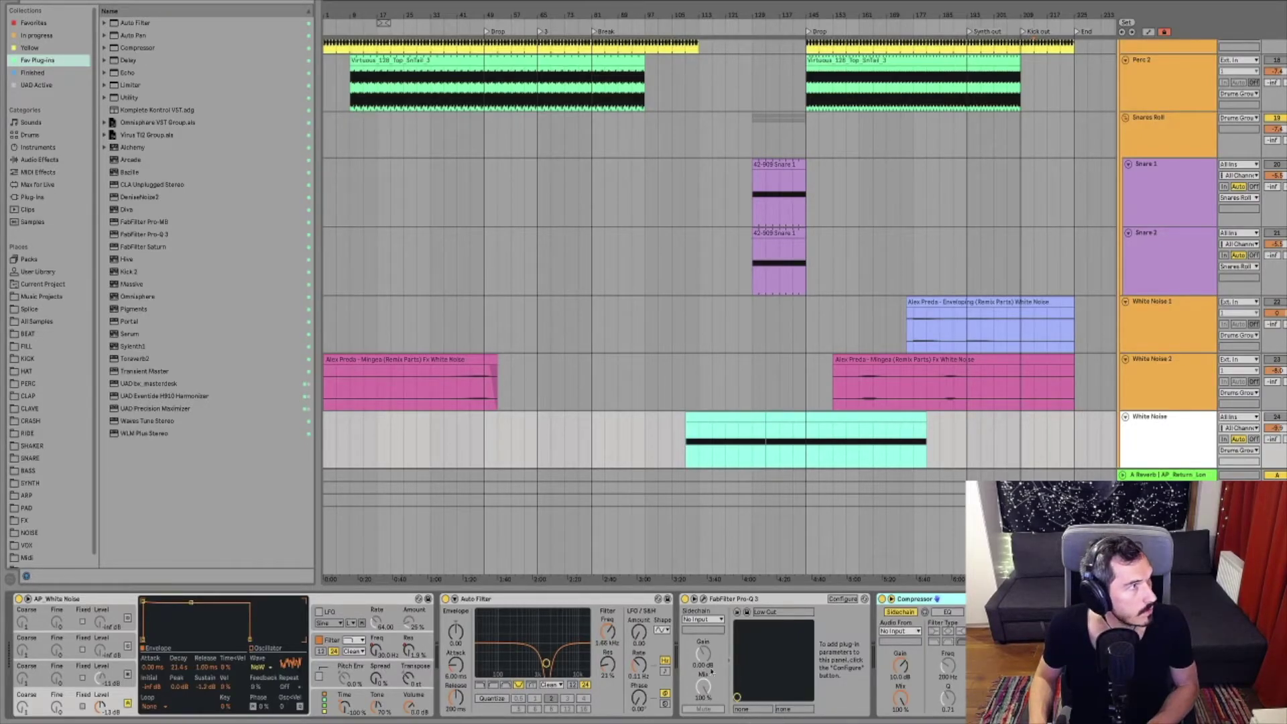
{"action": "scroll", "coordinate": [732, 668], "scroll_direction": "right", "scroll_amount": 3}
{"action": "scroll", "coordinate": [733, 666], "scroll_direction": "right", "scroll_amount": 4}
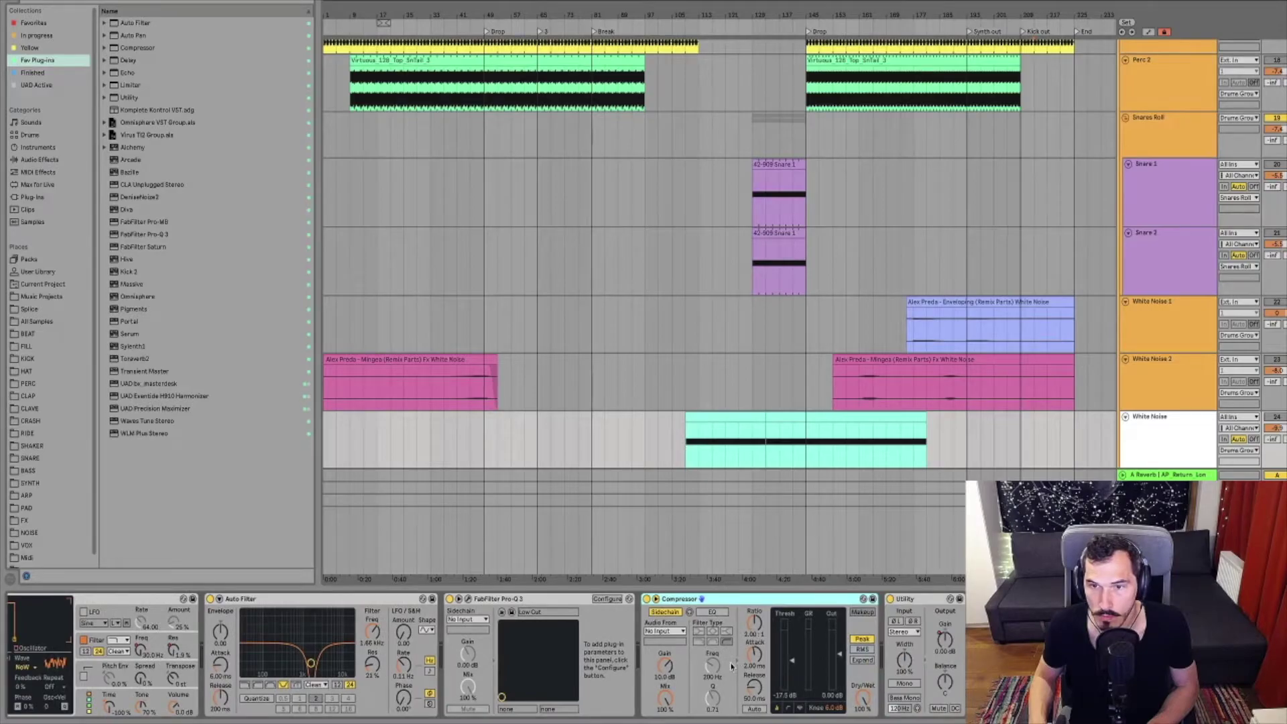
{"action": "scroll", "coordinate": [732, 666], "scroll_direction": "left", "scroll_amount": 7}
Check the device chains of the Cymbal track and the Omnisphere audio tracks from Main Synth through Bass Synth
{"action": "scroll", "coordinate": [1194, 305], "scroll_direction": "down", "scroll_amount": 3}
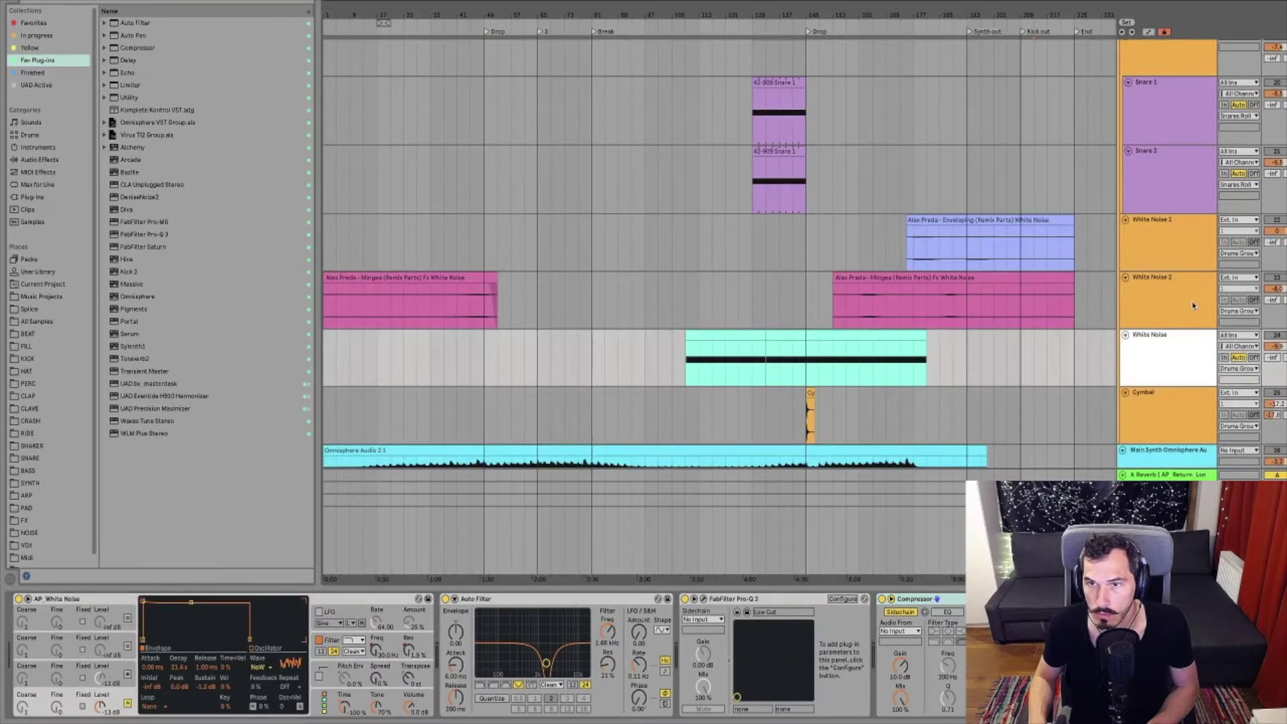
{"action": "left_click", "coordinate": [1136, 393]}
{"action": "scroll", "coordinate": [698, 342], "scroll_direction": "down", "scroll_amount": 3}
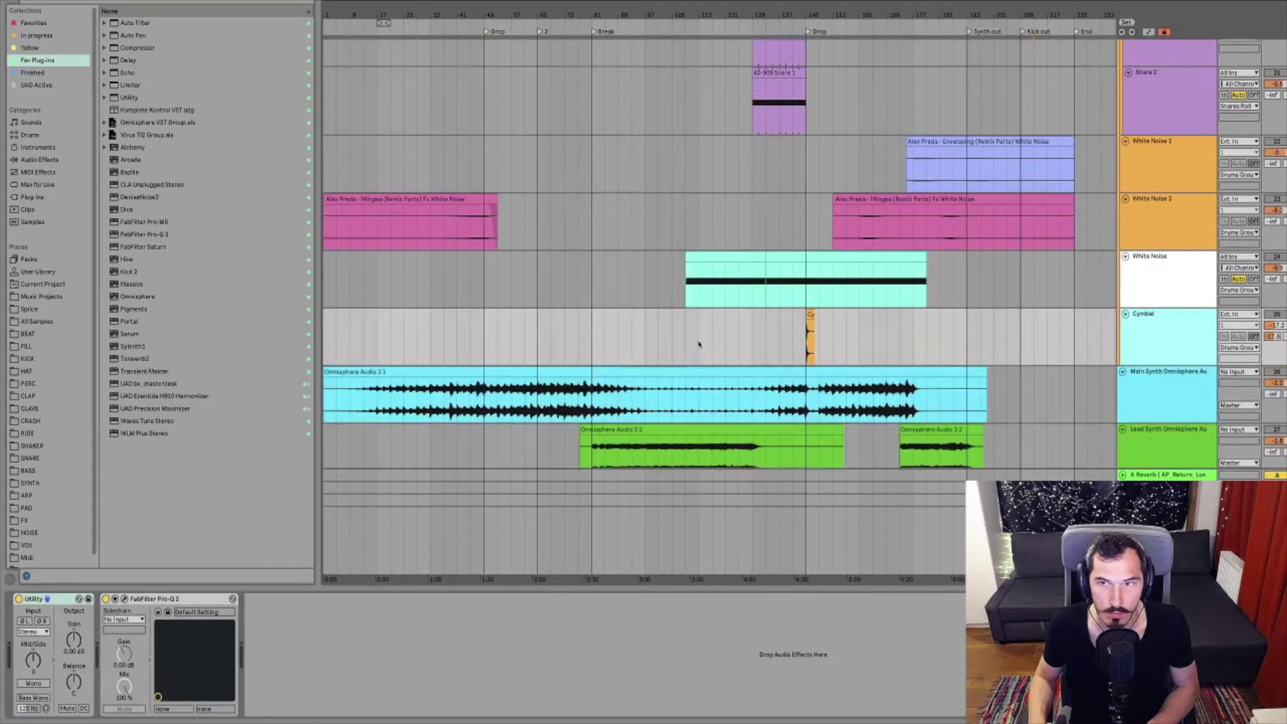
{"action": "left_click", "coordinate": [1200, 373]}
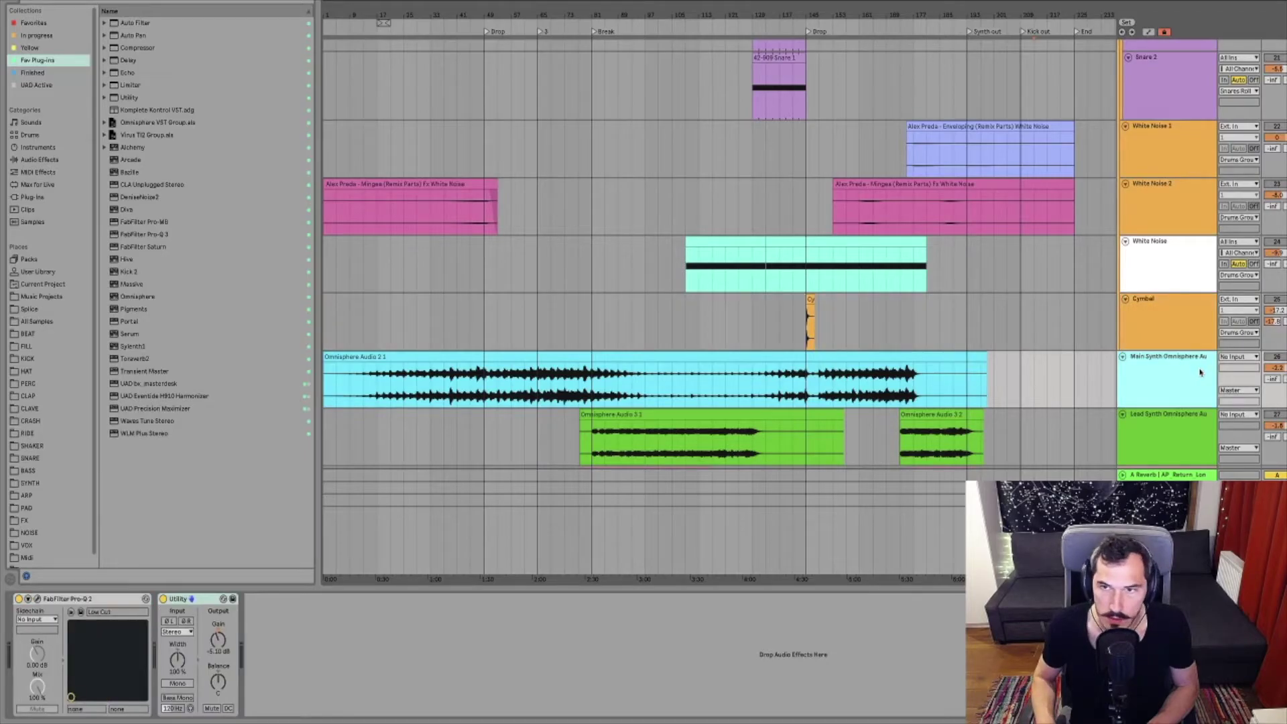
{"action": "key", "text": "shift+Down"}
{"action": "scroll", "coordinate": [1180, 403], "scroll_direction": "down", "scroll_amount": 4}
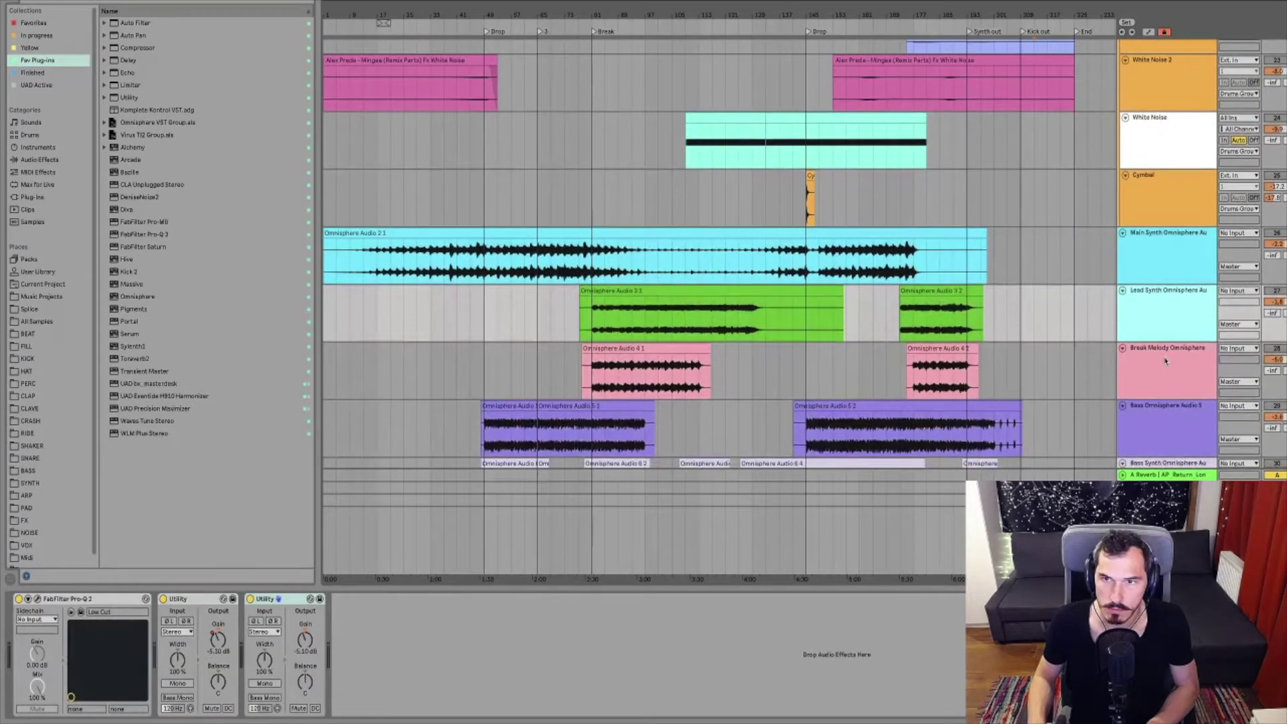
{"action": "key", "text": "Down"}
{"action": "key", "text": "Down"}
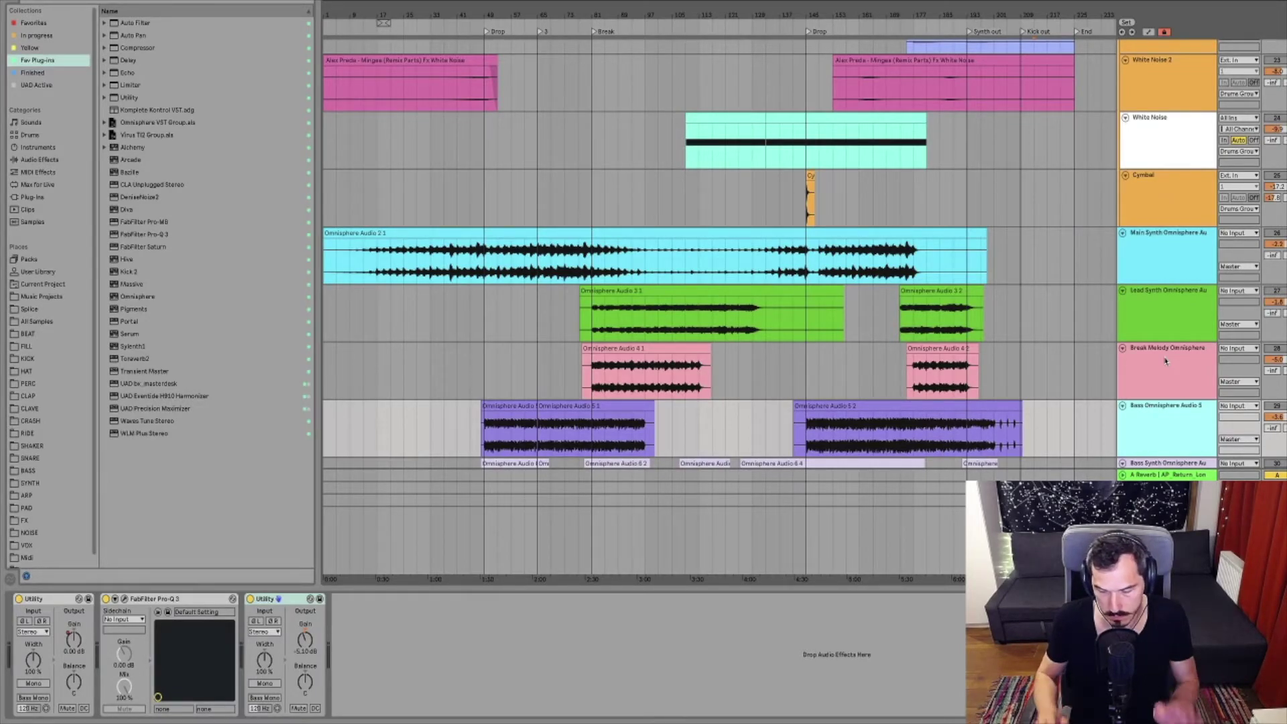
{"action": "scroll", "coordinate": [1166, 361], "scroll_direction": "down", "scroll_amount": 5}
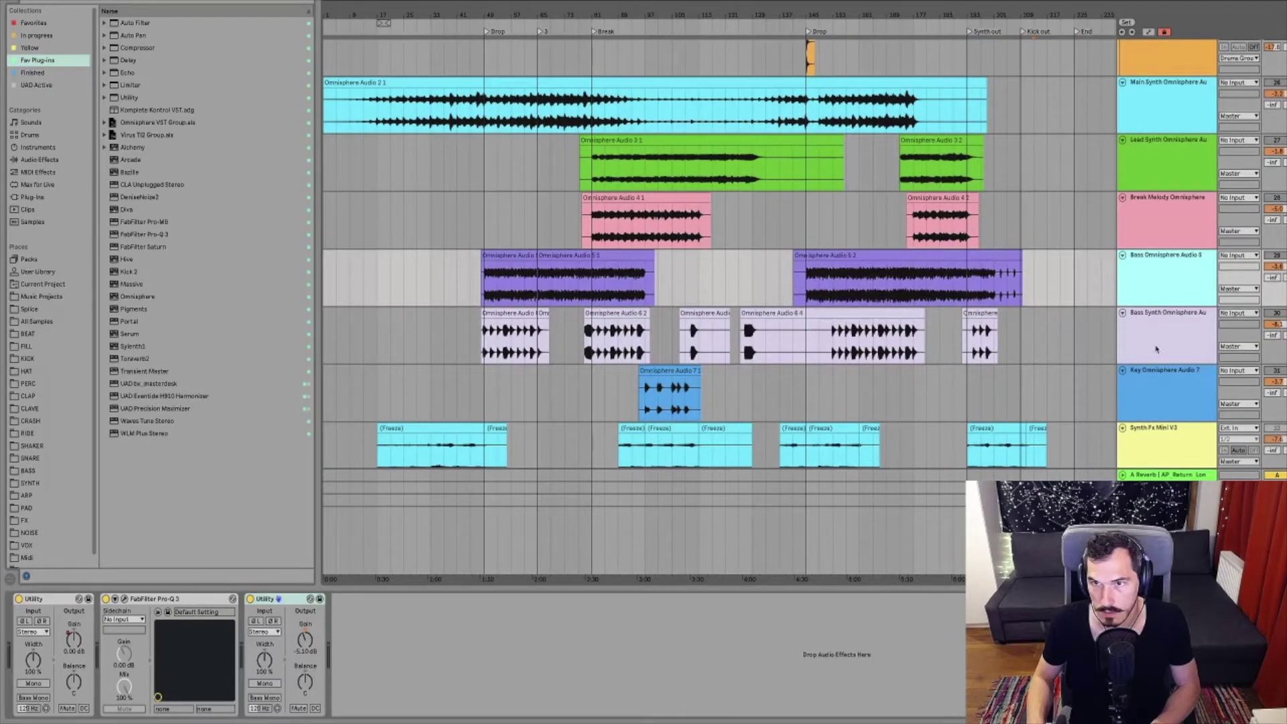
{"action": "left_click", "coordinate": [1156, 339]}
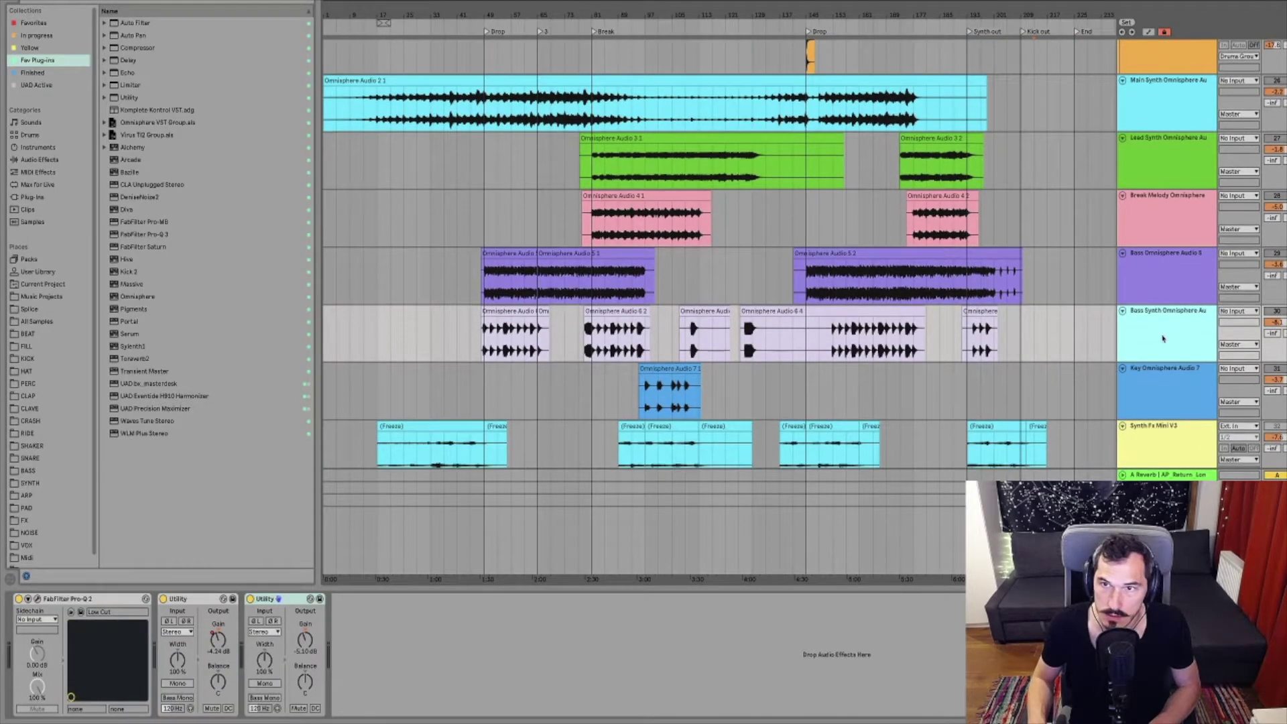
Check the device chains of the Key, Synth Fx, Arp and Strings tracks for leftover devices
{"action": "scroll", "coordinate": [1155, 339], "scroll_direction": "down", "scroll_amount": 2}
{"action": "left_click", "coordinate": [1154, 328]}
{"action": "key", "text": "Down"}
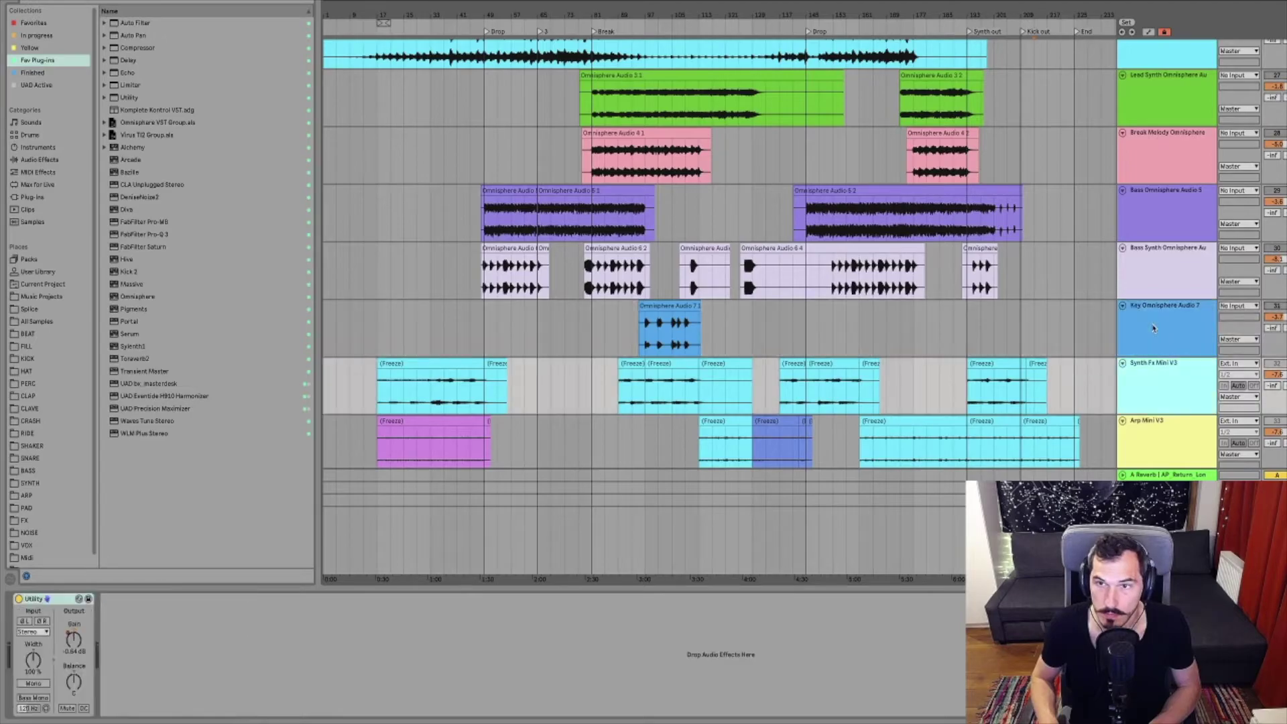
{"action": "left_click", "coordinate": [1164, 372]}
{"action": "scroll", "coordinate": [1162, 338], "scroll_direction": "down", "scroll_amount": 2}
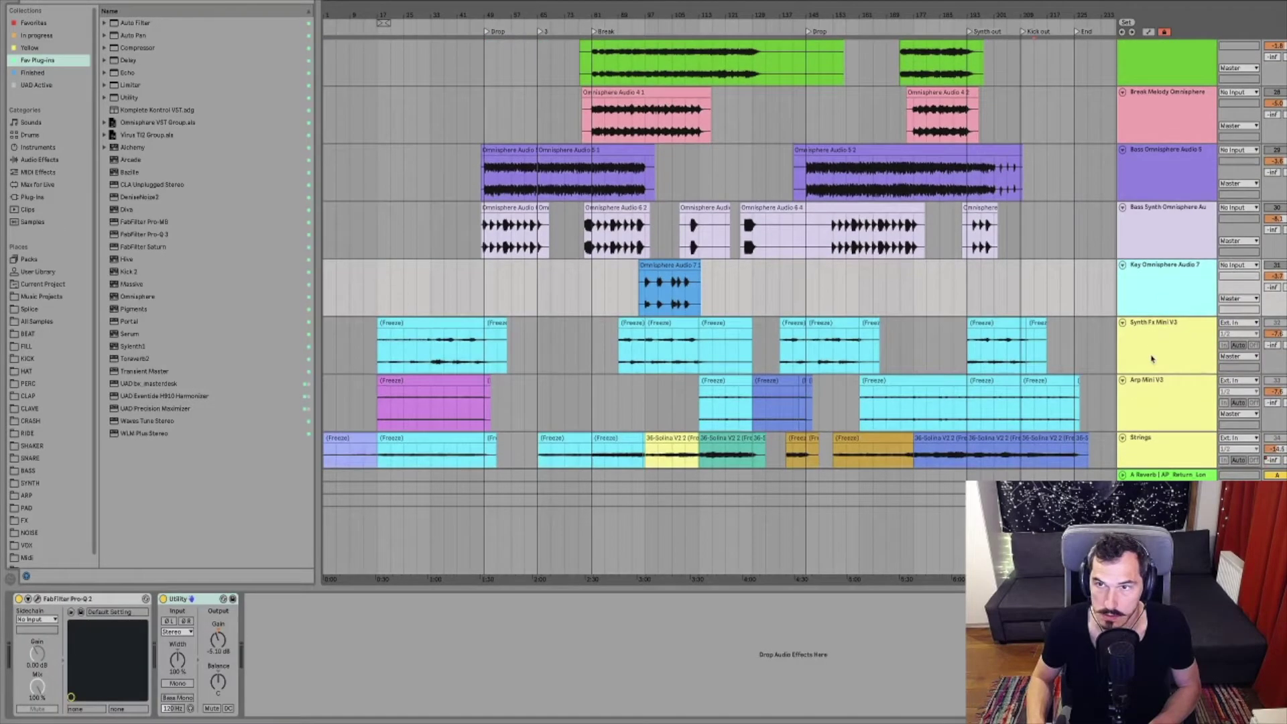
{"action": "left_click", "coordinate": [1153, 355]}
{"action": "scroll", "coordinate": [1154, 356], "scroll_direction": "down", "scroll_amount": 2}
{"action": "left_click", "coordinate": [1152, 355]}
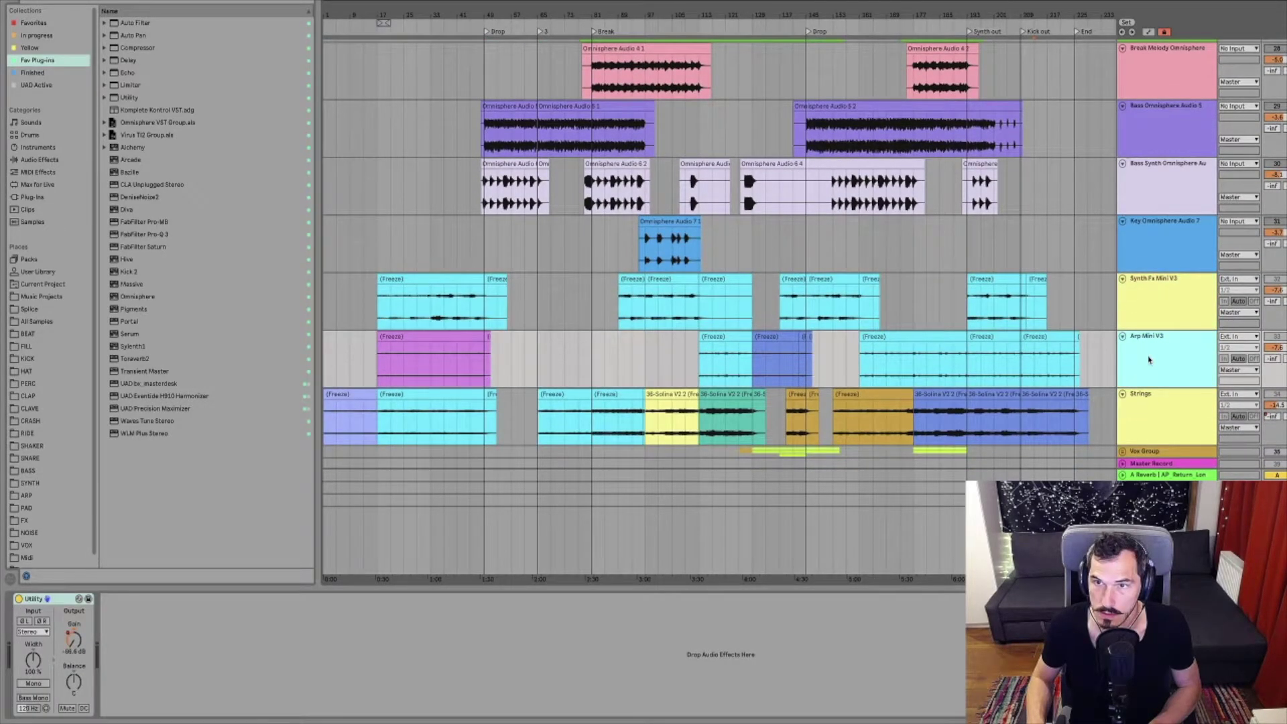
{"action": "scroll", "coordinate": [1152, 355], "scroll_direction": "down", "scroll_amount": 1}
{"action": "left_click", "coordinate": [1157, 379]}
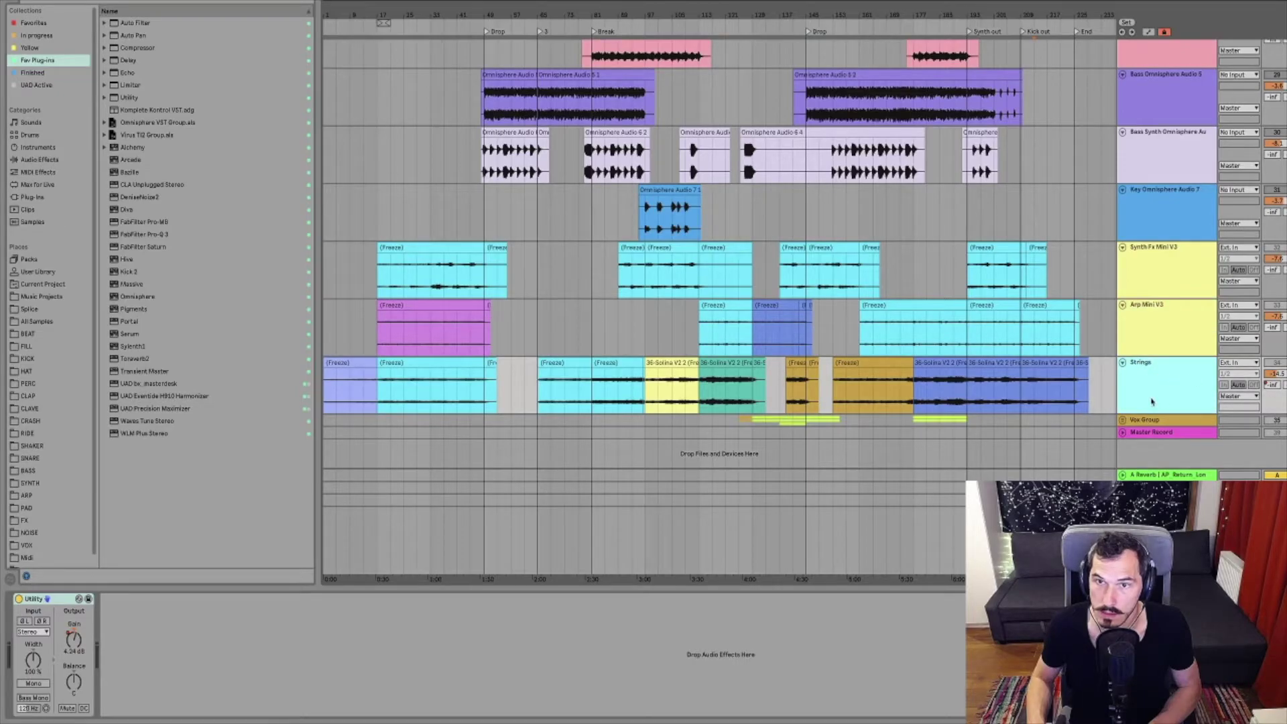
Compare the Synth Fx, Arp and Strings tracks to decide which ones belong together in a group
{"action": "left_click", "coordinate": [1285, 363]}
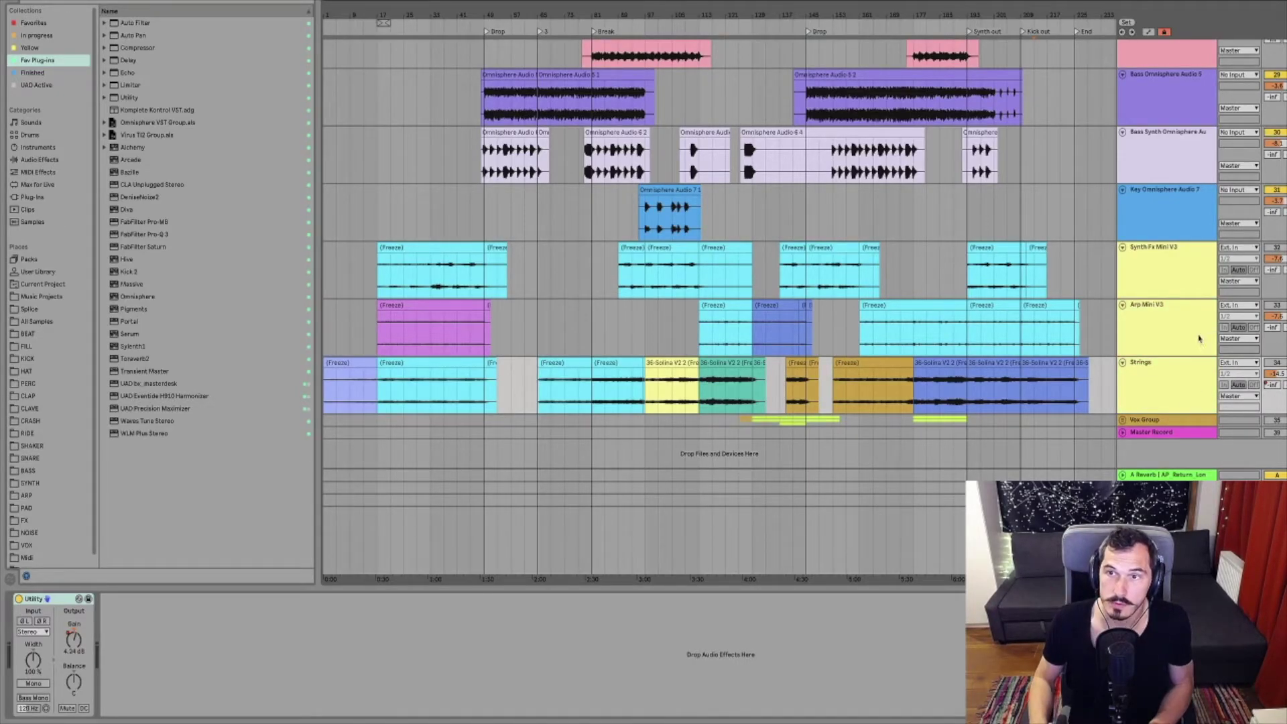
{"action": "left_click", "coordinate": [1200, 341]}
{"action": "left_click", "coordinate": [1161, 259]}
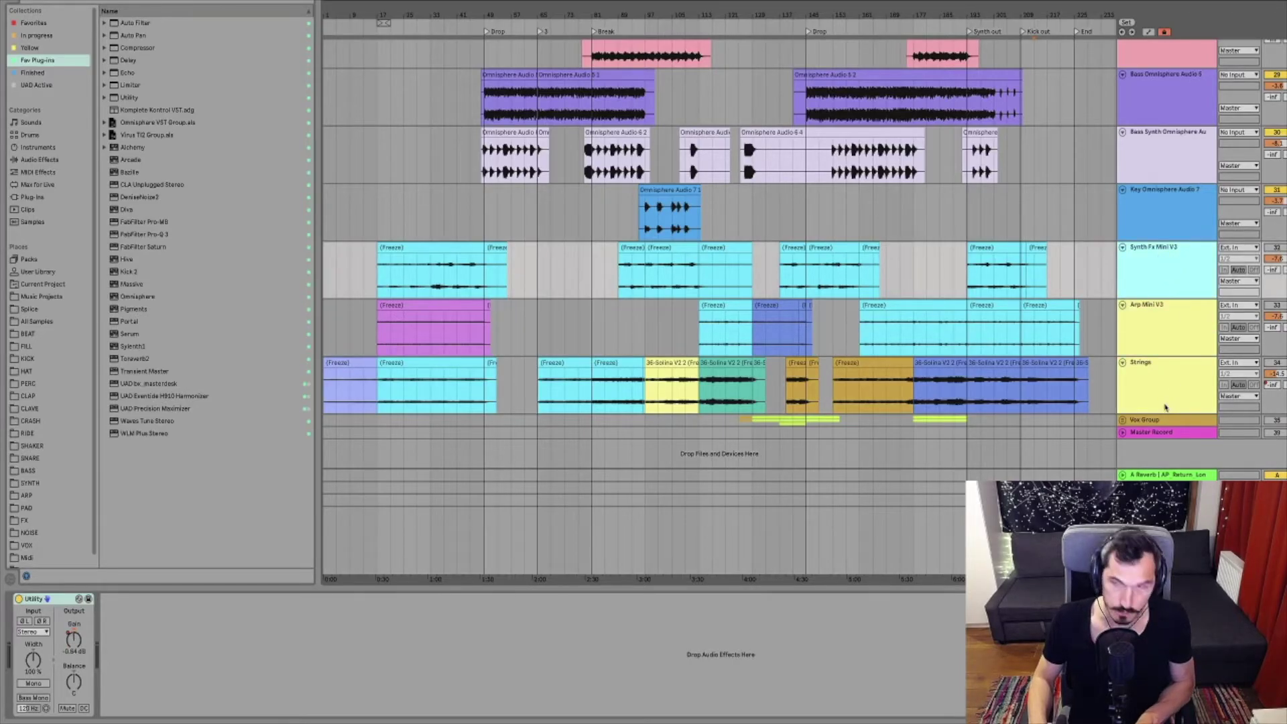
{"action": "left_click", "coordinate": [1166, 398]}
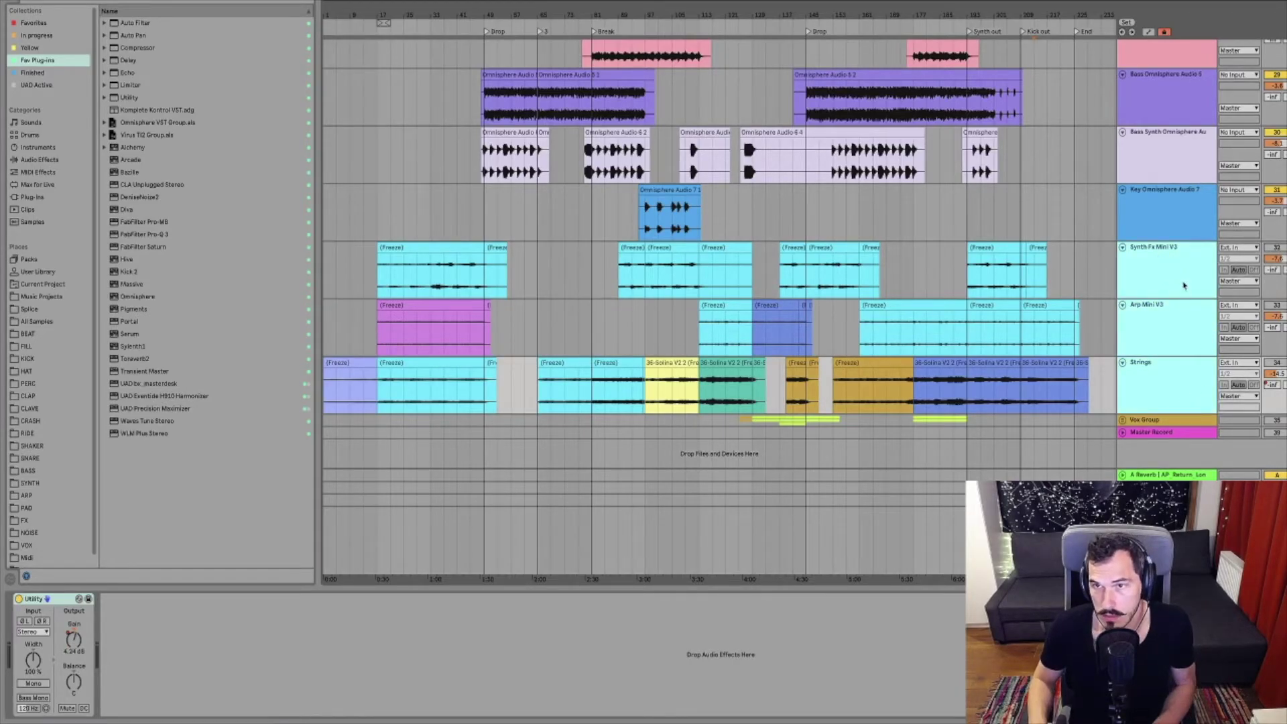
{"action": "left_click", "coordinate": [1277, 249]}
{"action": "left_click", "coordinate": [1158, 283]}
{"action": "left_click", "coordinate": [1158, 329]}
{"action": "left_click", "coordinate": [1152, 383]}
{"action": "left_click", "coordinate": [1152, 327]}
{"action": "left_click", "coordinate": [1151, 278]}
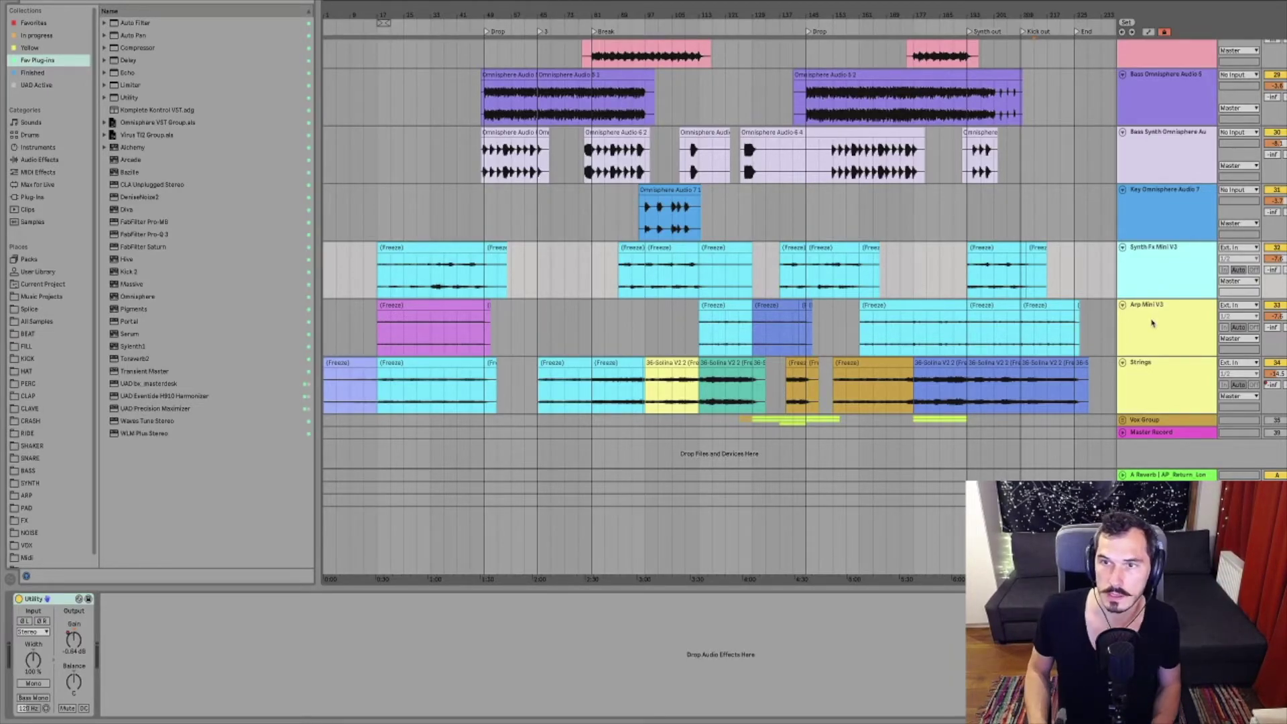
{"action": "left_click", "coordinate": [1153, 325]}
{"action": "left_click", "coordinate": [1151, 278]}
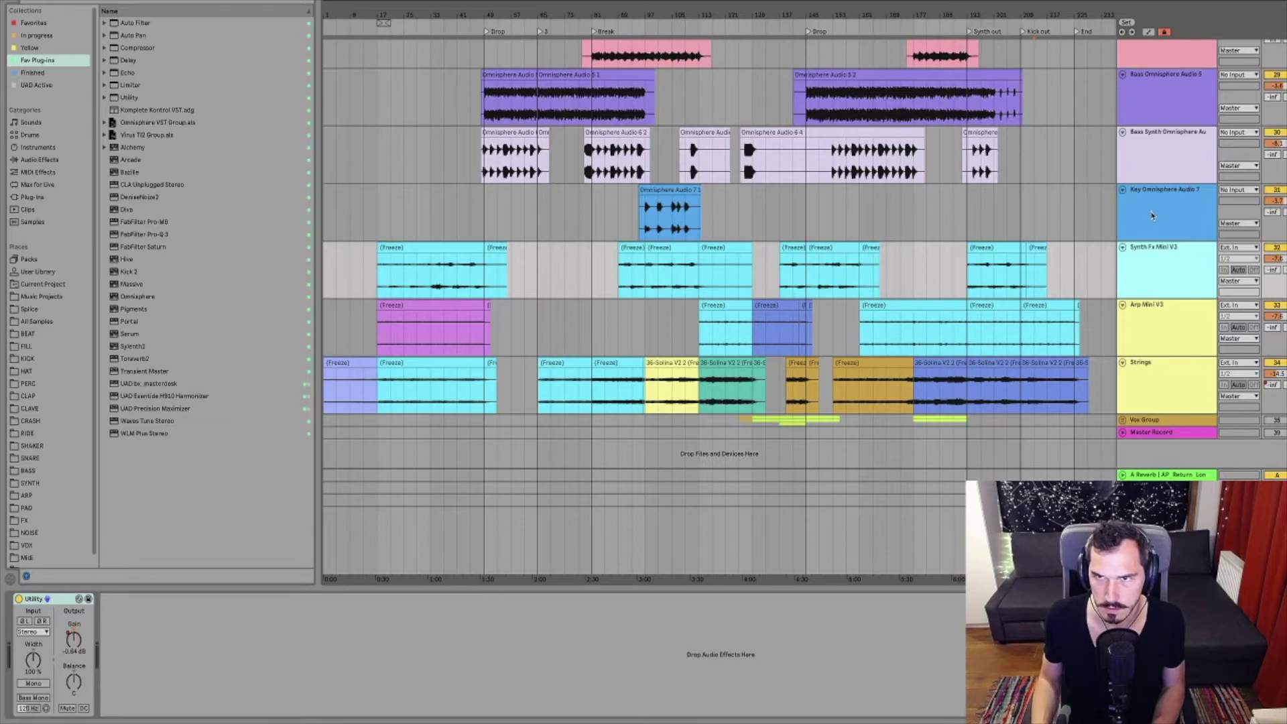
Collapse the Kick track and all the other tracks inside the Drums Group
{"action": "scroll", "coordinate": [1151, 215], "scroll_direction": "up", "scroll_amount": 5}
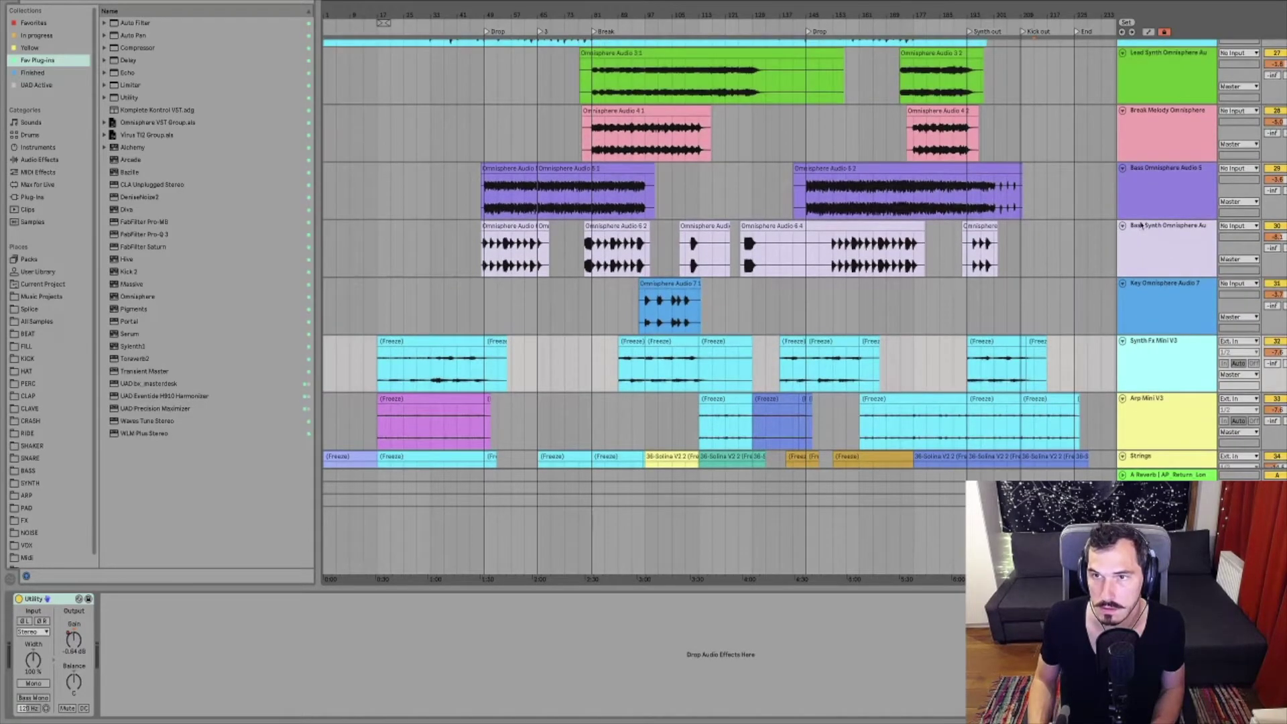
{"action": "scroll", "coordinate": [1141, 226], "scroll_direction": "up", "scroll_amount": 7}
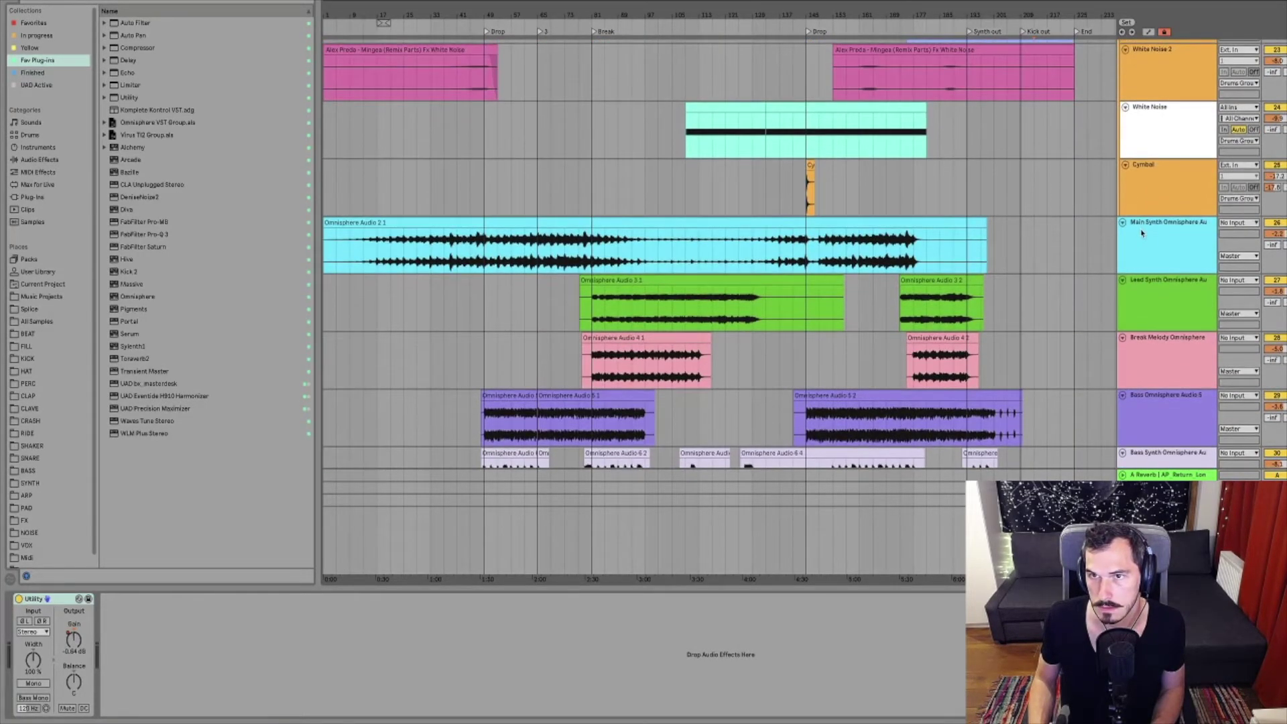
{"action": "scroll", "coordinate": [1142, 232], "scroll_direction": "up", "scroll_amount": 10}
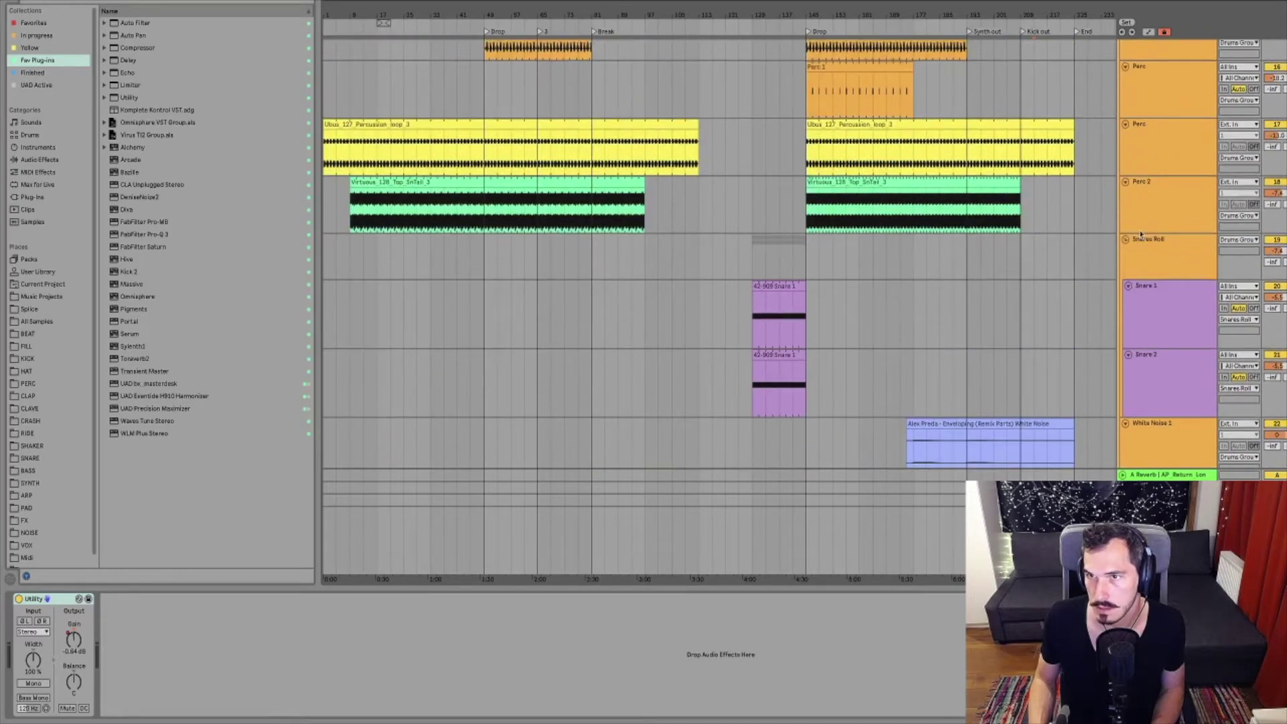
{"action": "scroll", "coordinate": [1142, 233], "scroll_direction": "up", "scroll_amount": 12}
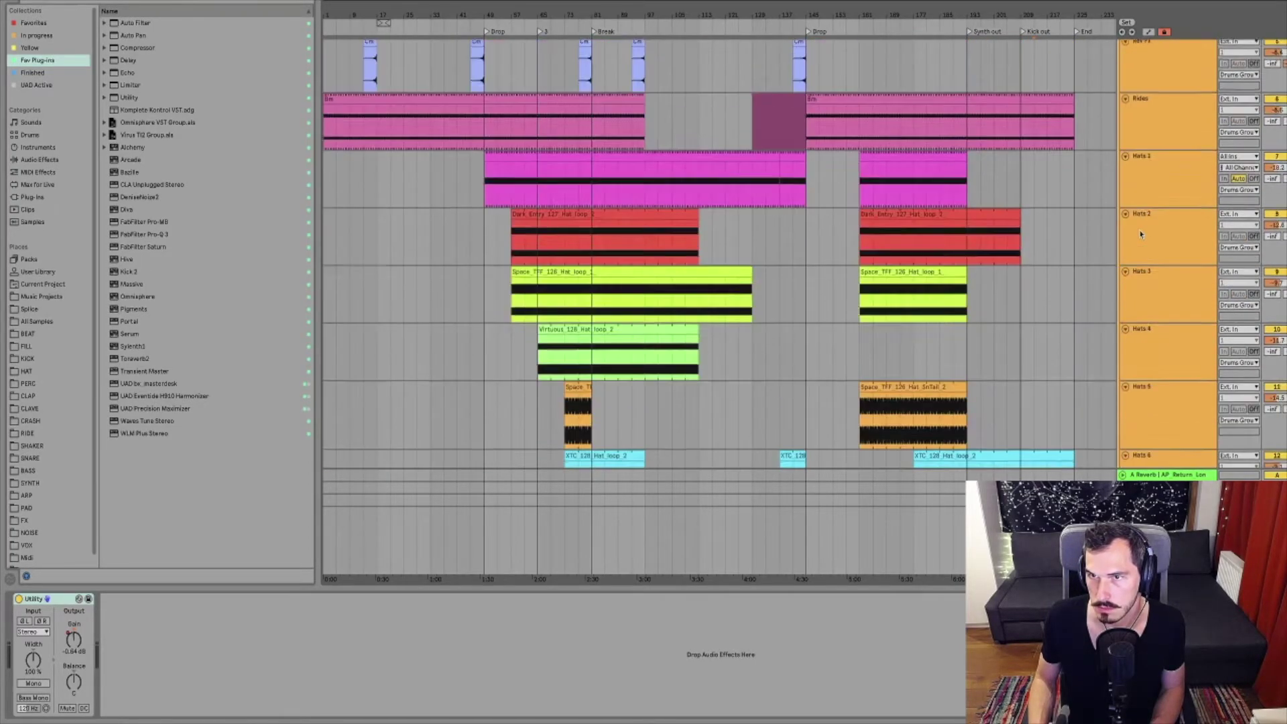
{"action": "scroll", "coordinate": [1142, 234], "scroll_direction": "up", "scroll_amount": 7}
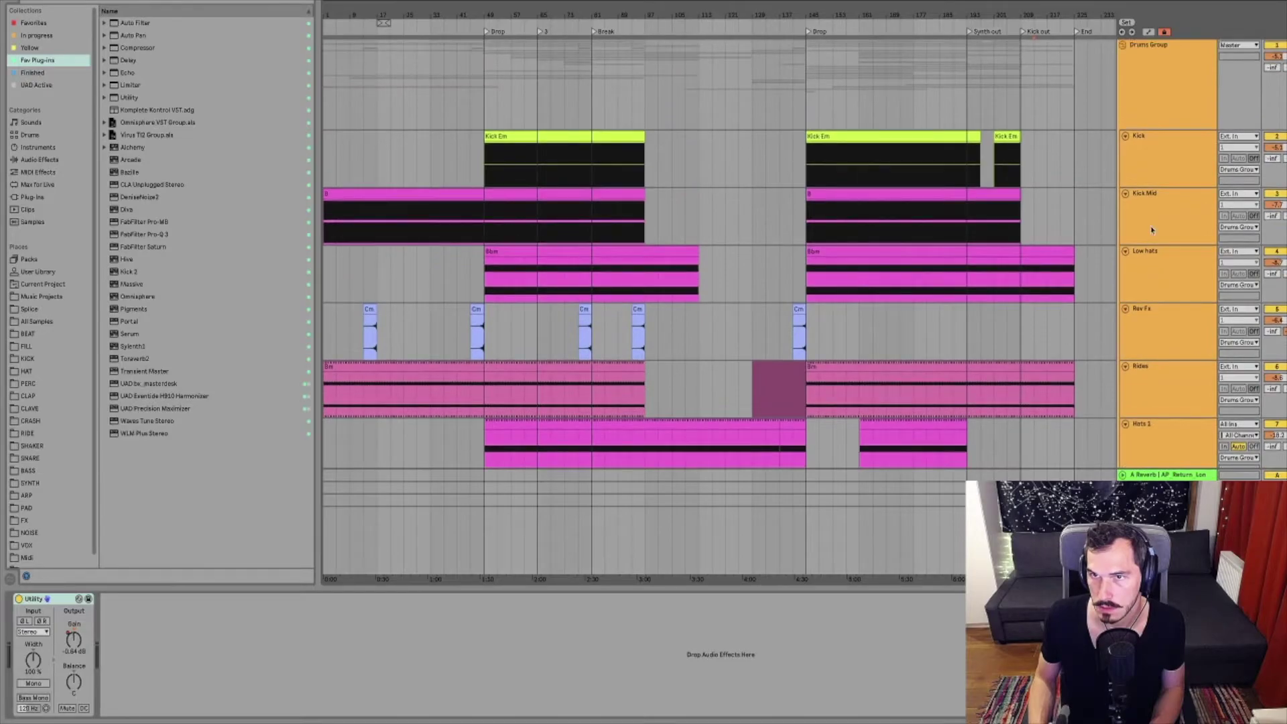
{"action": "left_click", "coordinate": [1176, 157]}
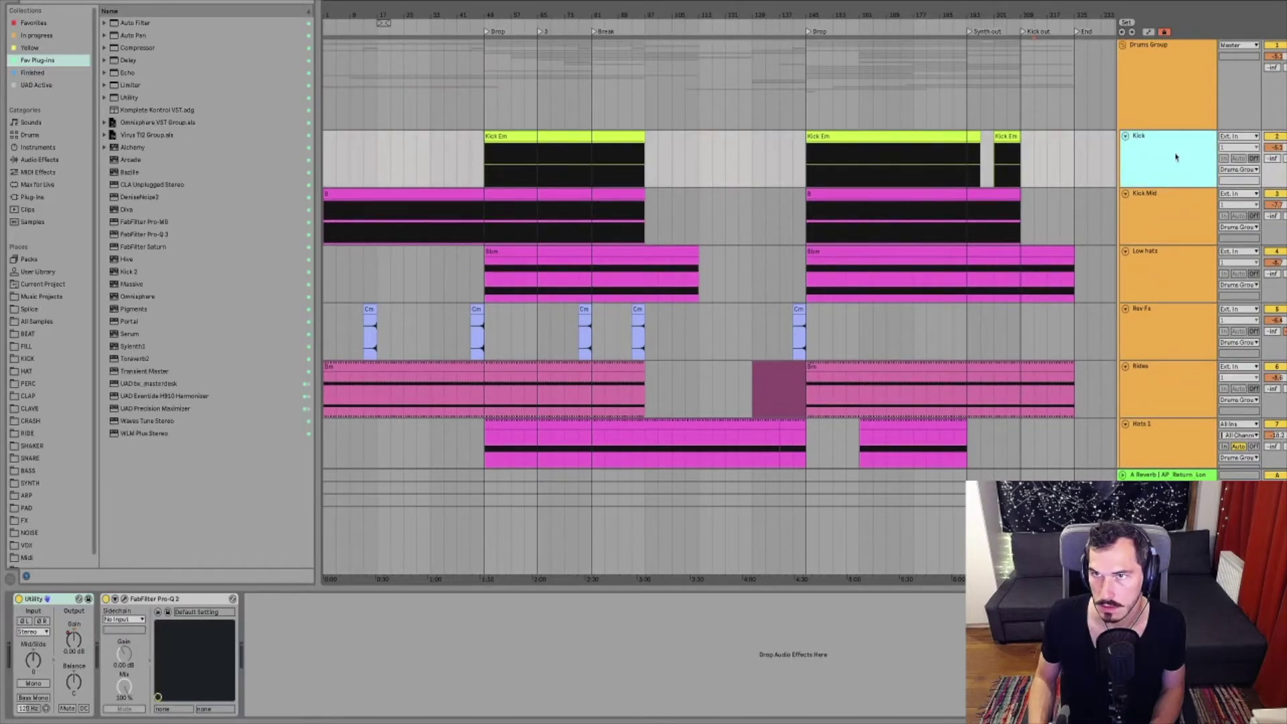
{"action": "left_click", "coordinate": [1127, 137]}
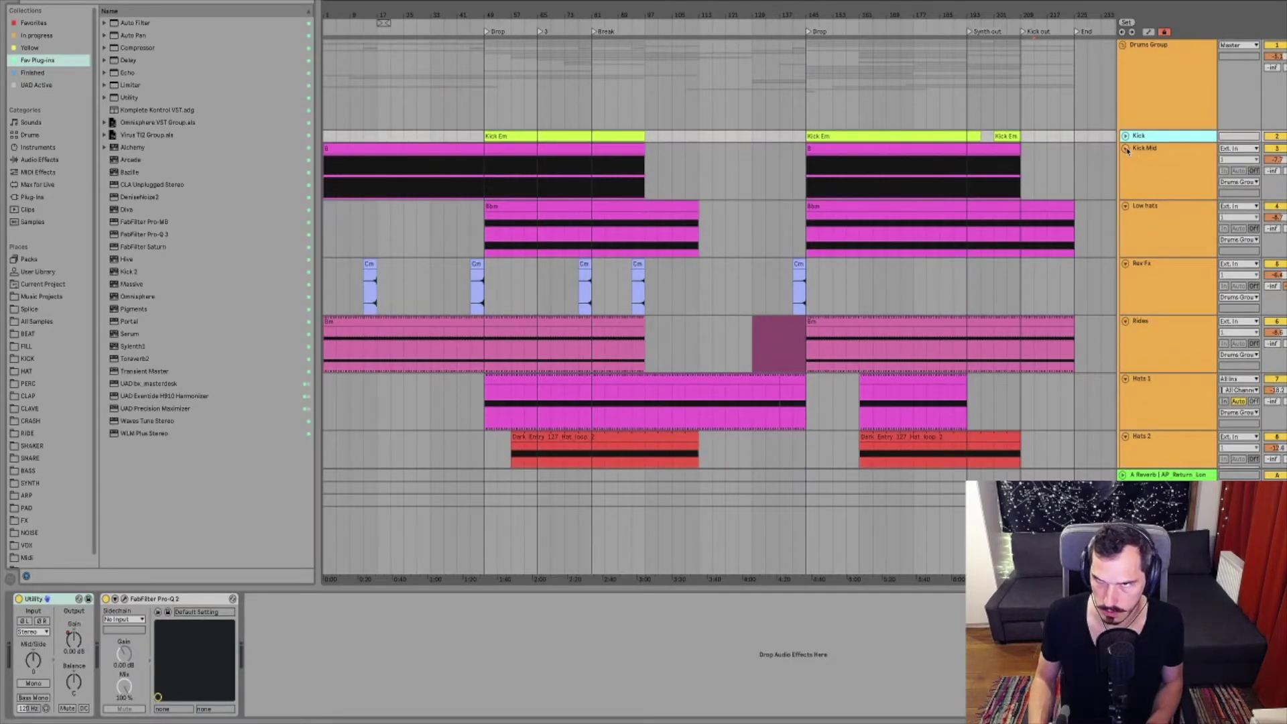
{"action": "left_click", "coordinate": [1126, 149], "text": "alt"}
Review the synth tracks below the drums, inspecting the device chains of Main Synth and Lead Synth
{"action": "scroll", "coordinate": [1143, 327], "scroll_direction": "down", "scroll_amount": 5}
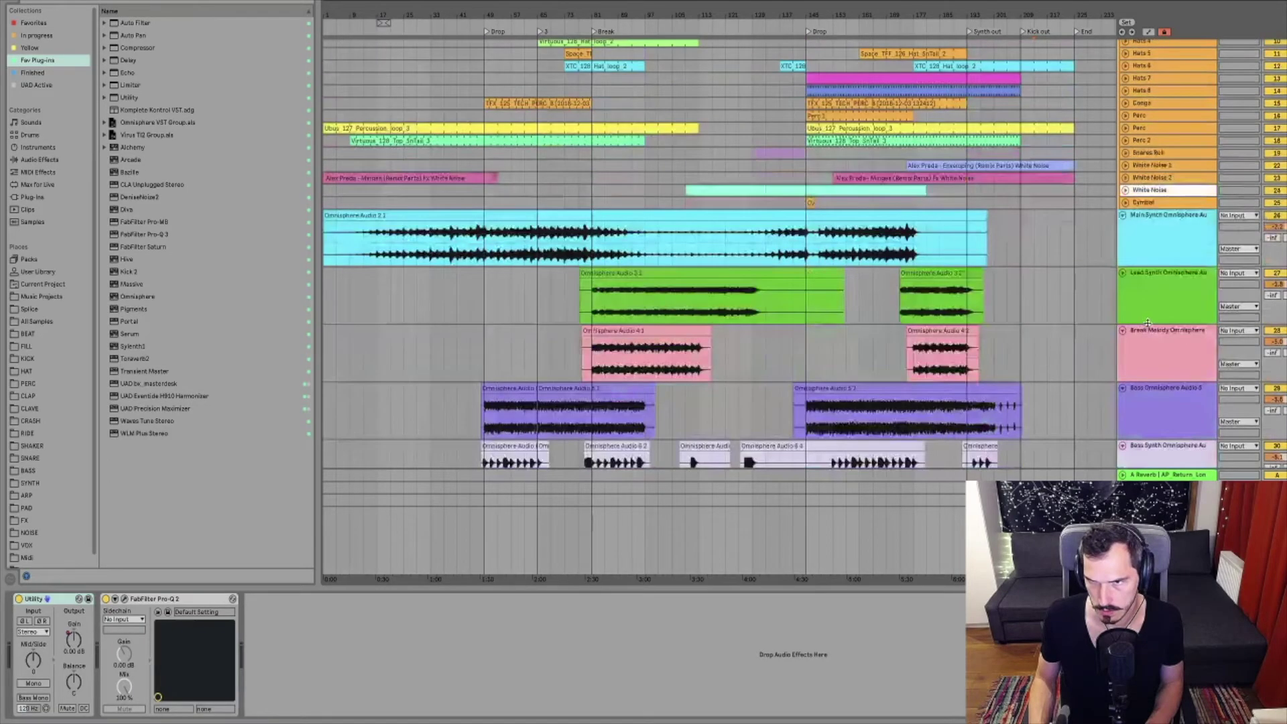
{"action": "left_click", "coordinate": [1164, 261]}
{"action": "scroll", "coordinate": [1165, 299], "scroll_direction": "down", "scroll_amount": 2}
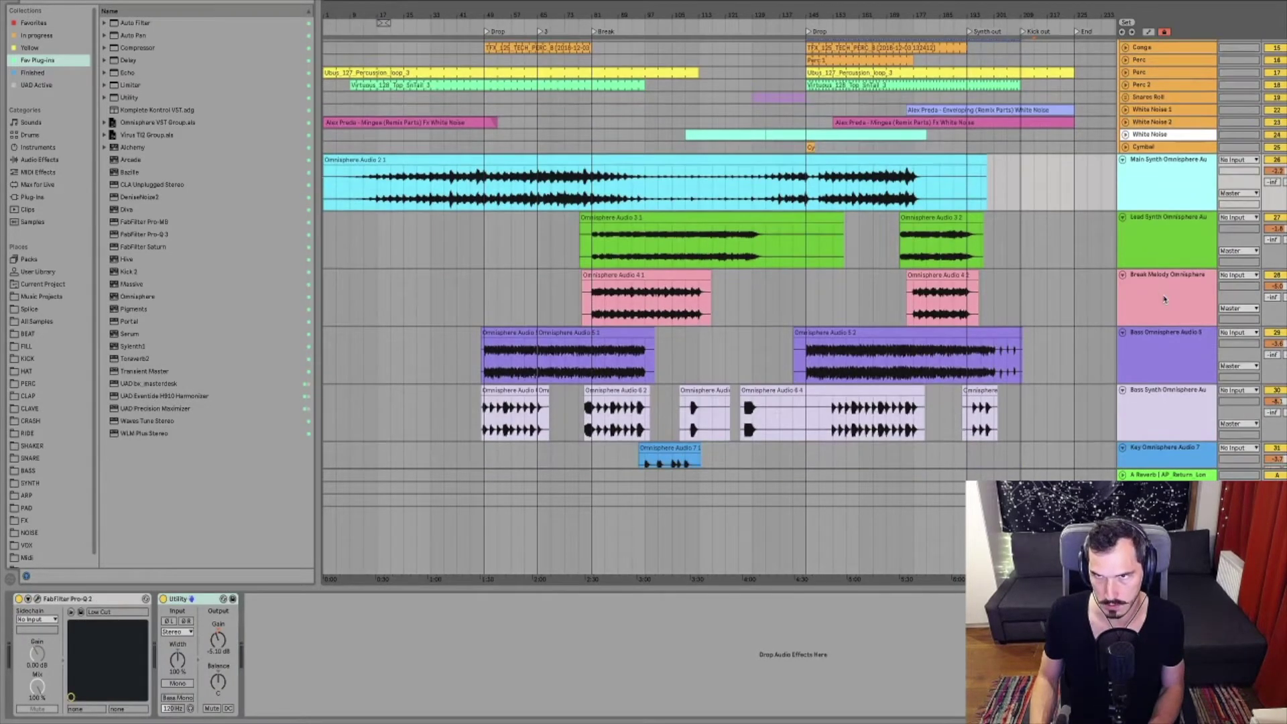
{"action": "scroll", "coordinate": [1165, 300], "scroll_direction": "down", "scroll_amount": 3}
{"action": "scroll", "coordinate": [1151, 246], "scroll_direction": "up", "scroll_amount": 4}
{"action": "left_click", "coordinate": [1151, 246]}
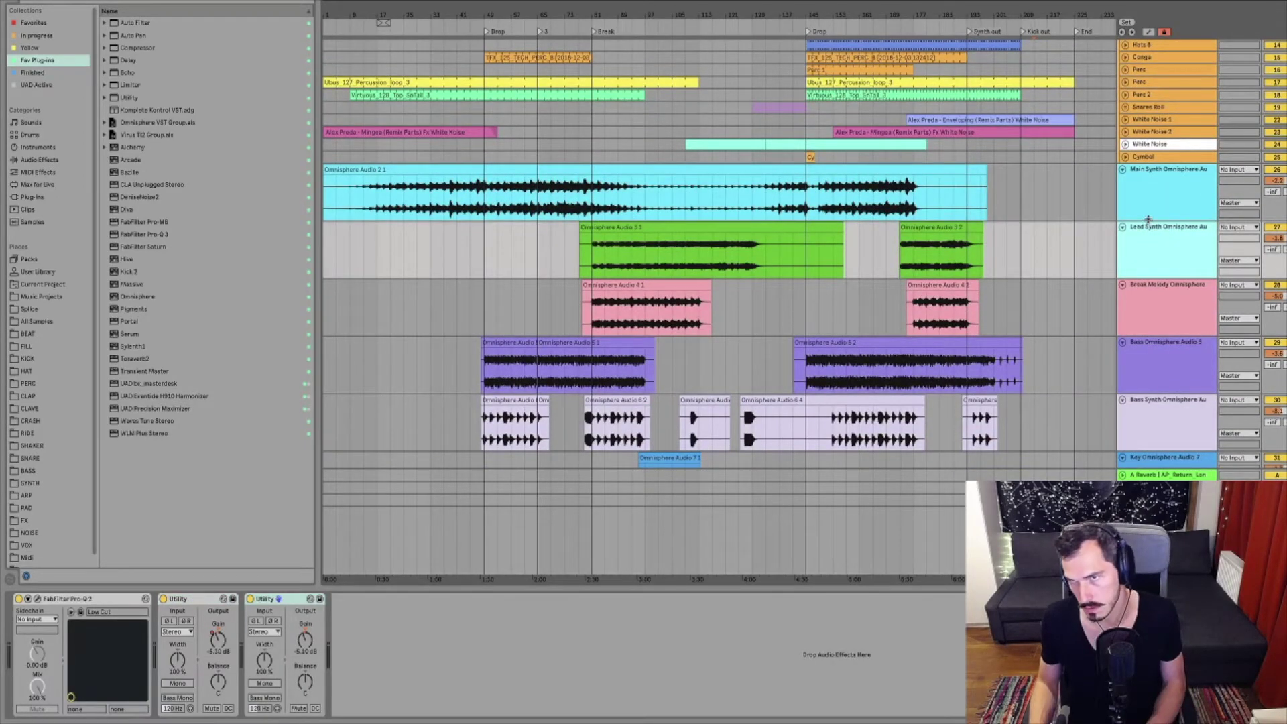
{"action": "left_click", "coordinate": [1149, 204]}
Listen to the arrangement from the Main Synth clip, the break, the Key clip and the Arp clip
{"action": "left_click", "coordinate": [553, 205]}
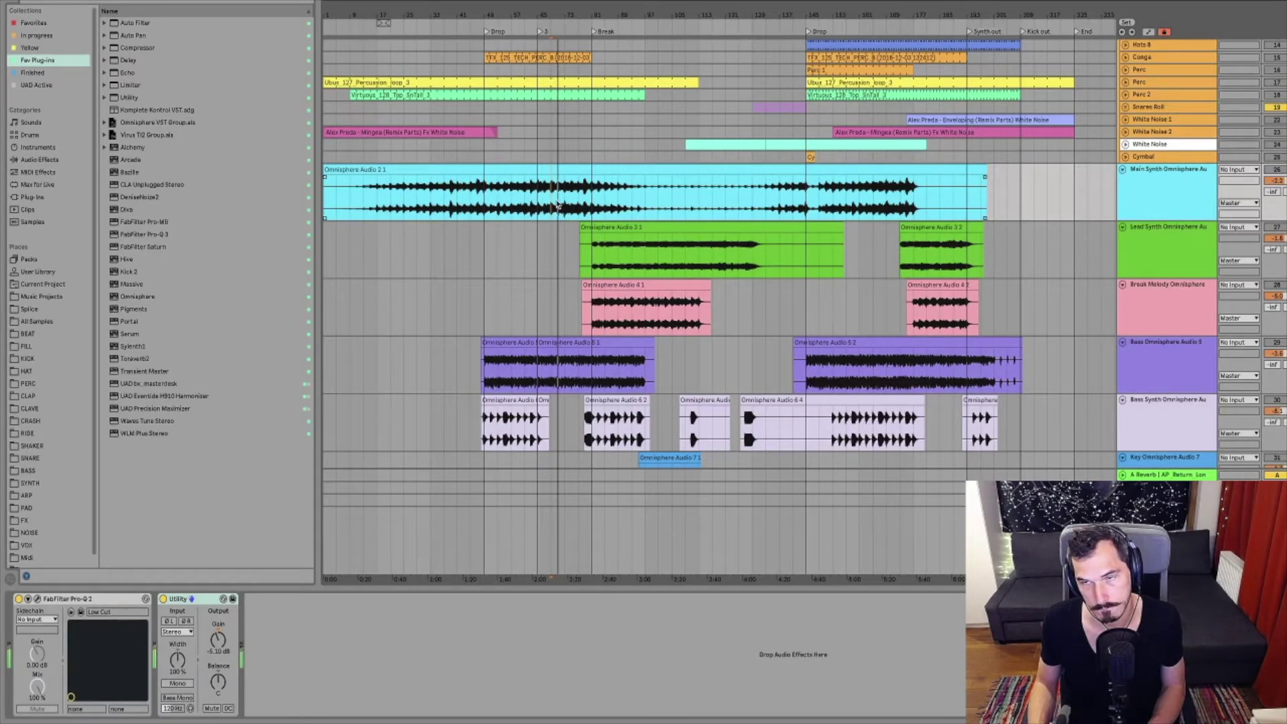
{"action": "left_click", "coordinate": [1245, 246]}
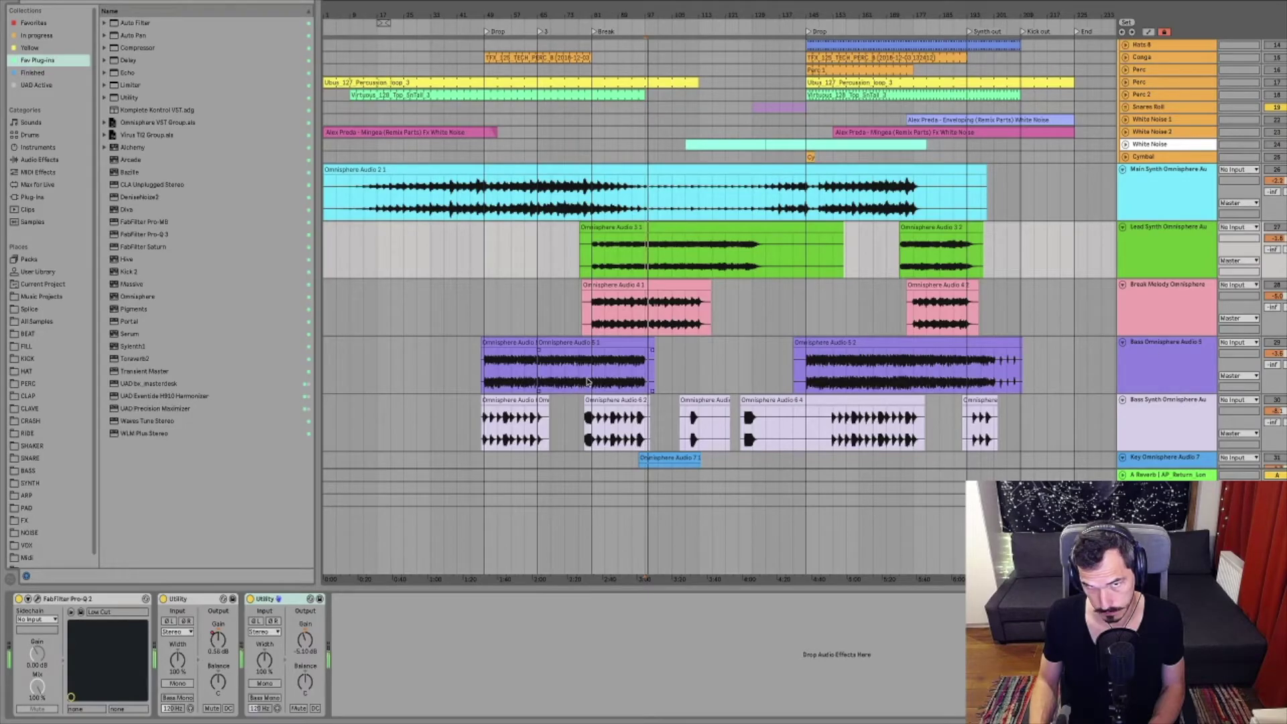
{"action": "left_click", "coordinate": [591, 384]}
{"action": "key", "text": "space"}
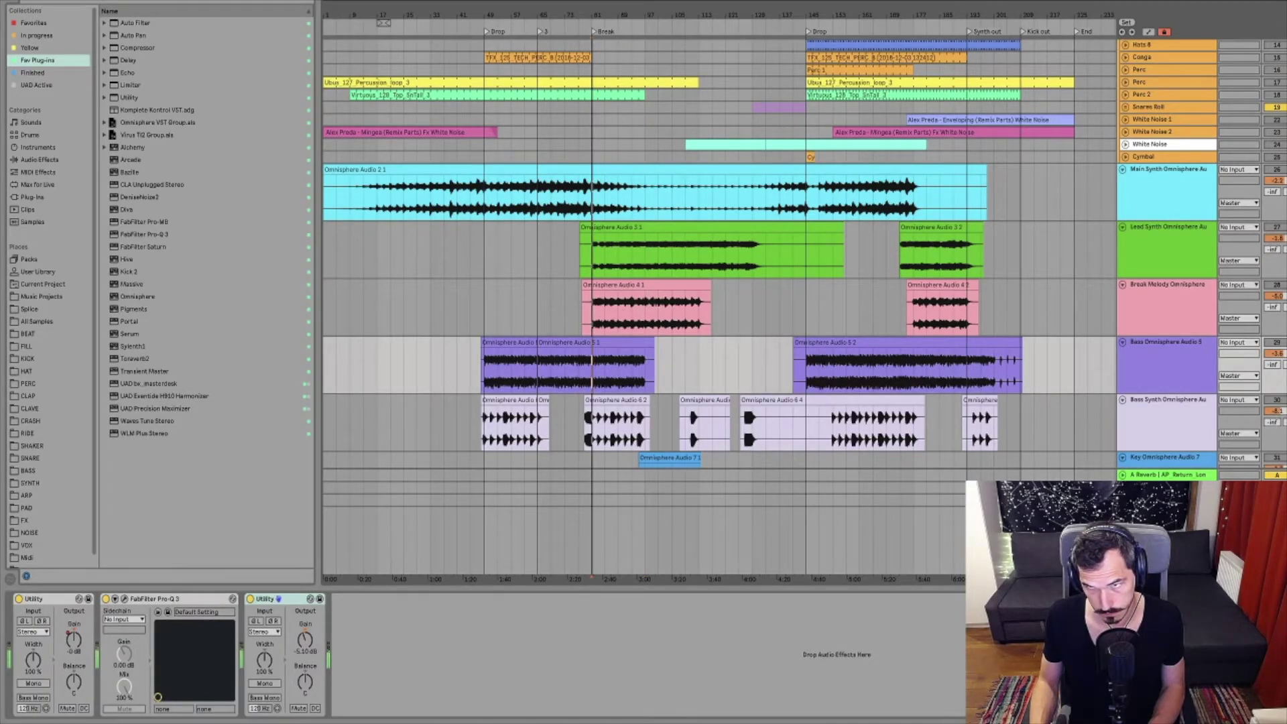
{"action": "scroll", "coordinate": [647, 377], "scroll_direction": "down", "scroll_amount": 5}
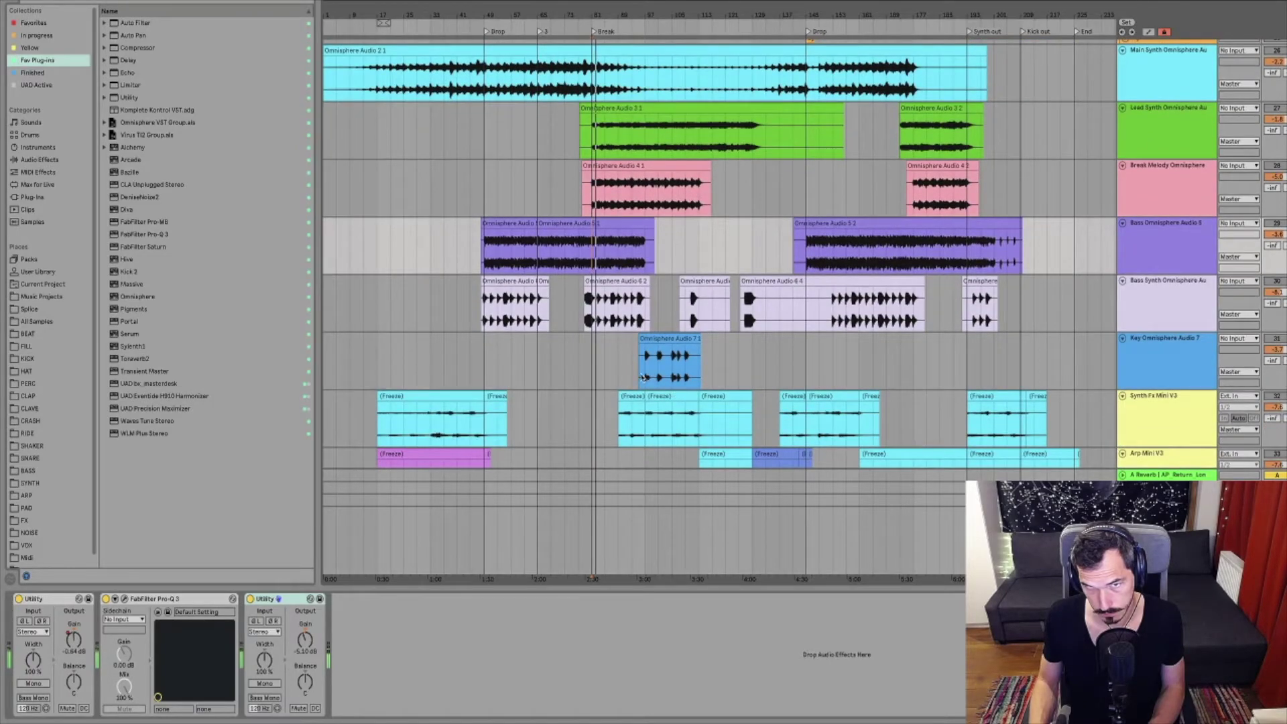
{"action": "key", "text": "space"}
{"action": "left_click", "coordinate": [647, 377]}
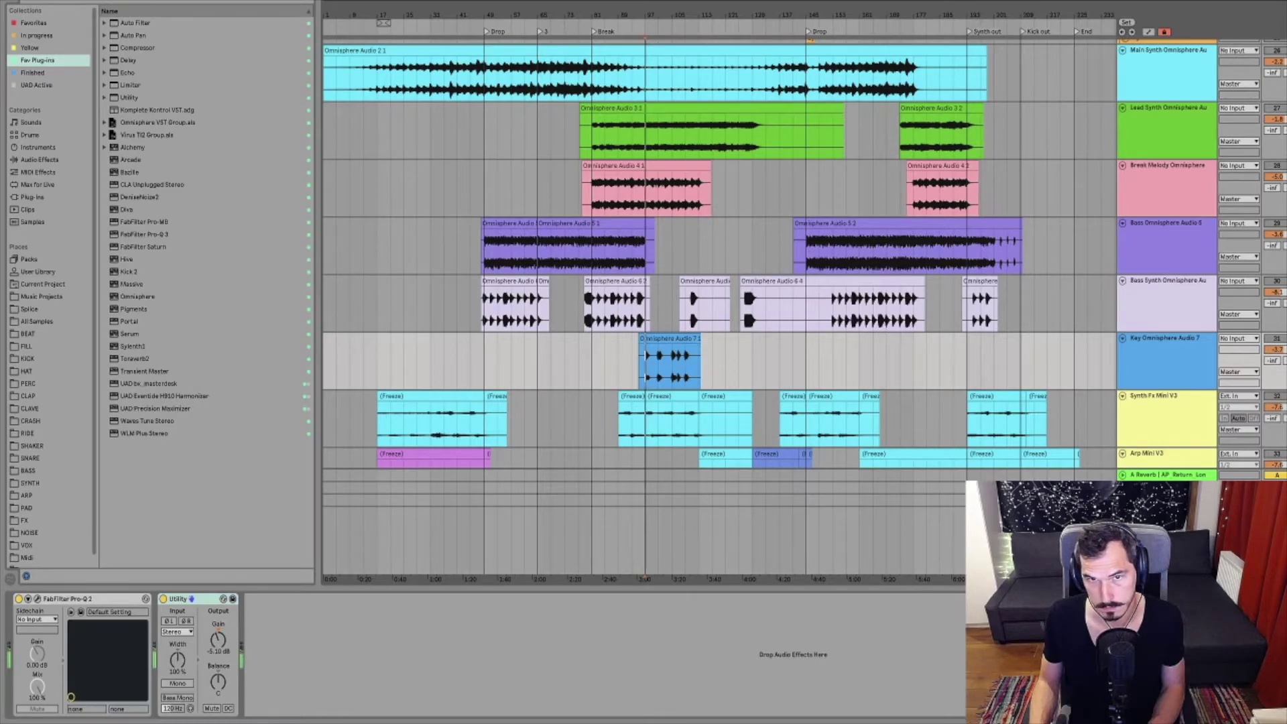
{"action": "scroll", "coordinate": [717, 253], "scroll_direction": "down", "scroll_amount": 4}
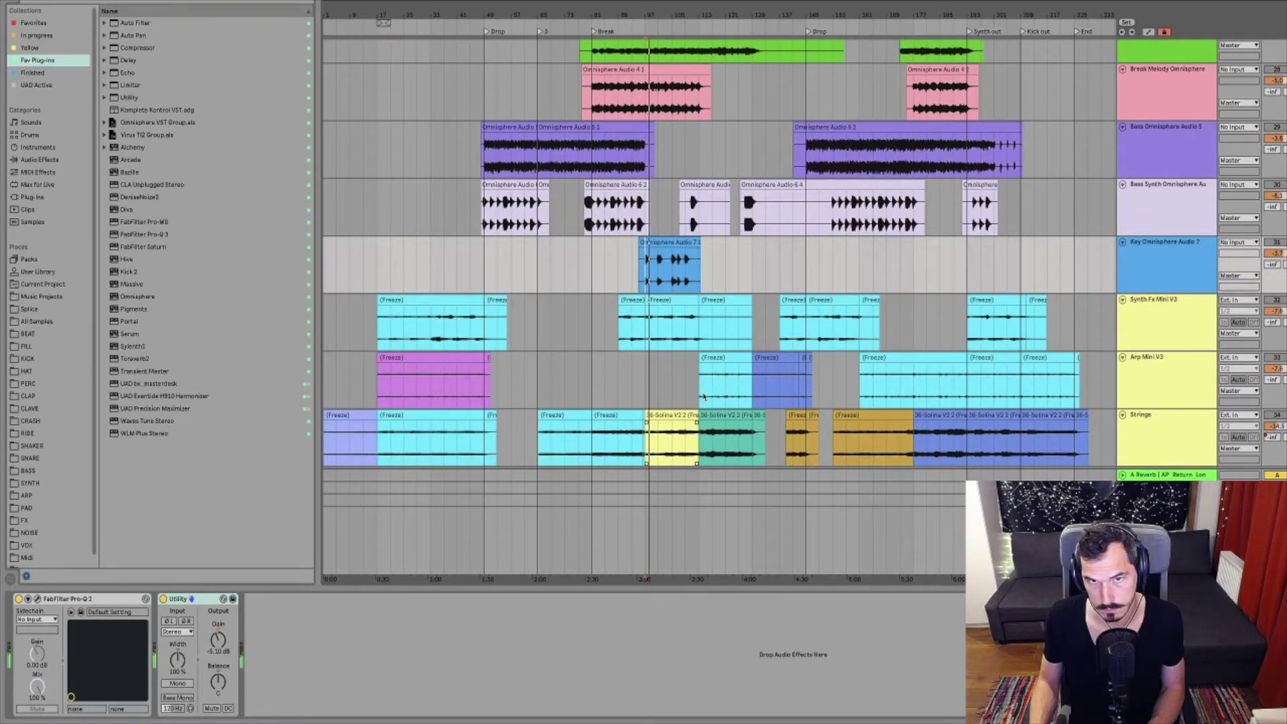
{"action": "left_click", "coordinate": [703, 392]}
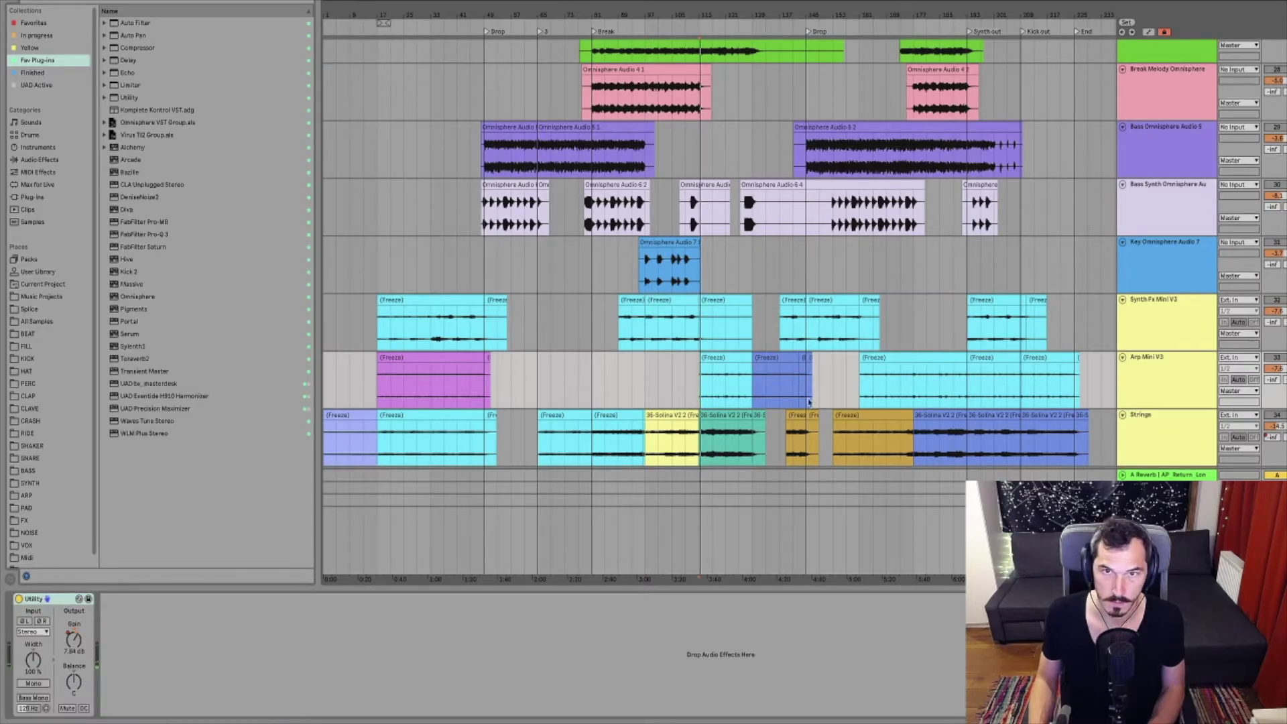
Group the Synth Fx and Strings tracks together, leaving the Arp track outside the group
{"action": "left_click", "coordinate": [1163, 428]}
{"action": "left_click", "coordinate": [1155, 334]}
{"action": "left_click", "coordinate": [1144, 406]}
{"action": "scroll", "coordinate": [1152, 342], "scroll_direction": "down", "scroll_amount": 1}
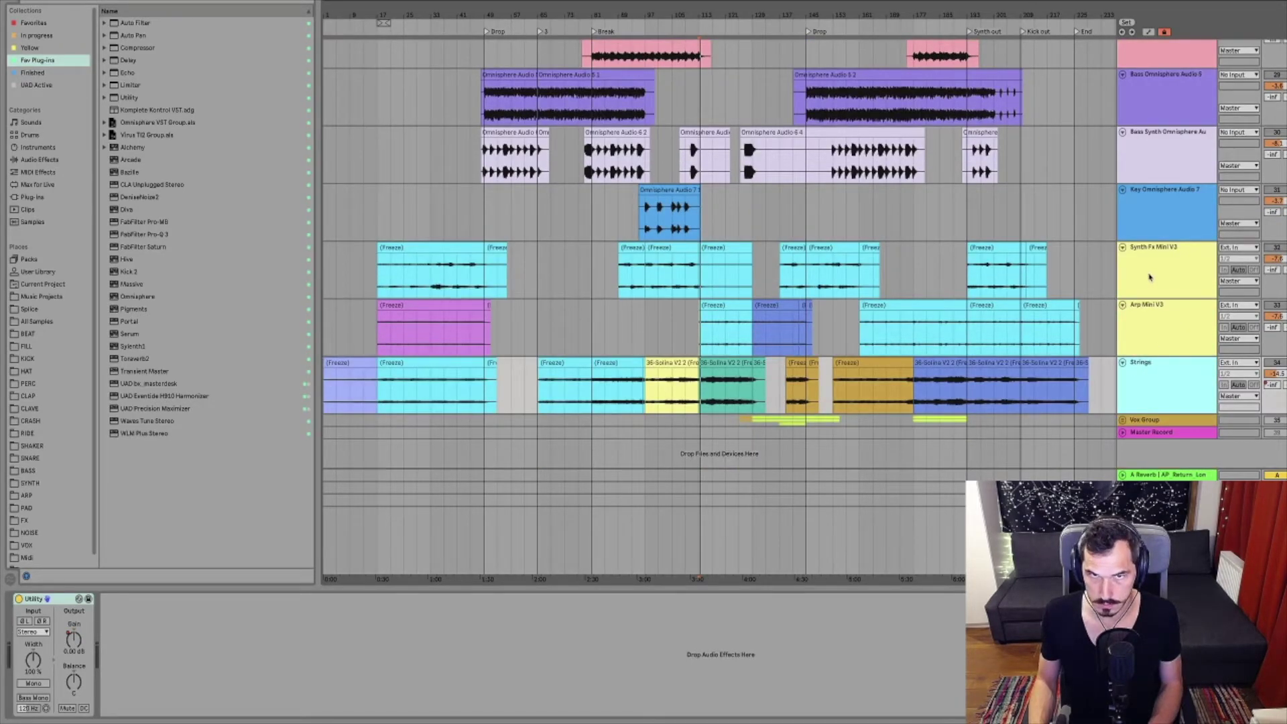
{"action": "left_click", "coordinate": [1149, 277]}
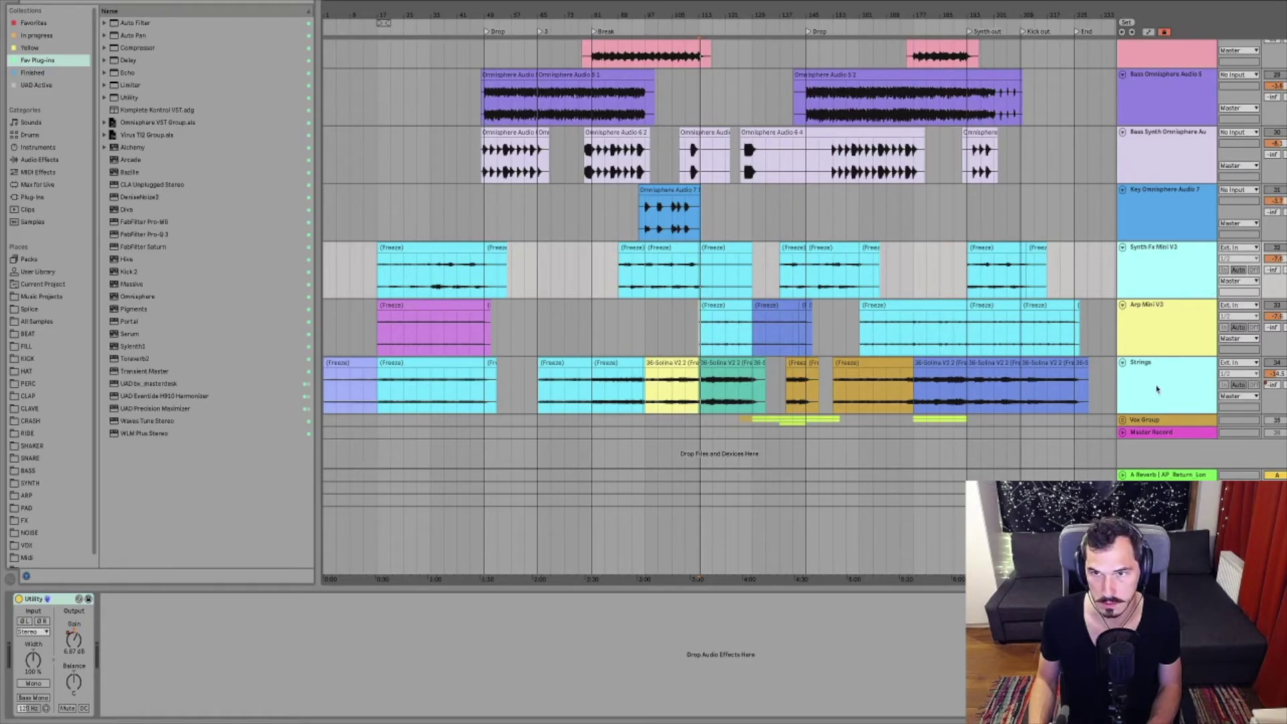
{"action": "key", "text": "ctrl+g"}
Rename the new group containing Synth Fx and Strings as Atmo Group and fold it
{"action": "left_click", "coordinate": [1154, 264]}
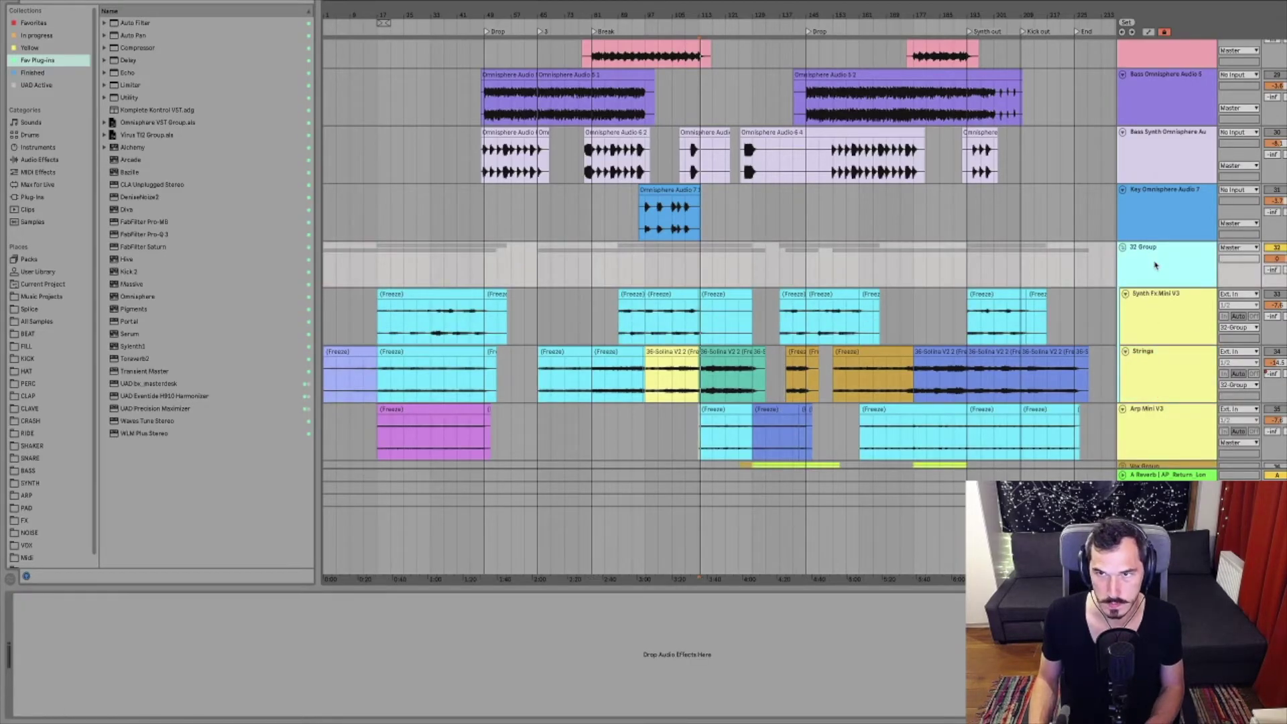
{"action": "key", "text": "ctrl+r"}
{"action": "type", "text": "V"}
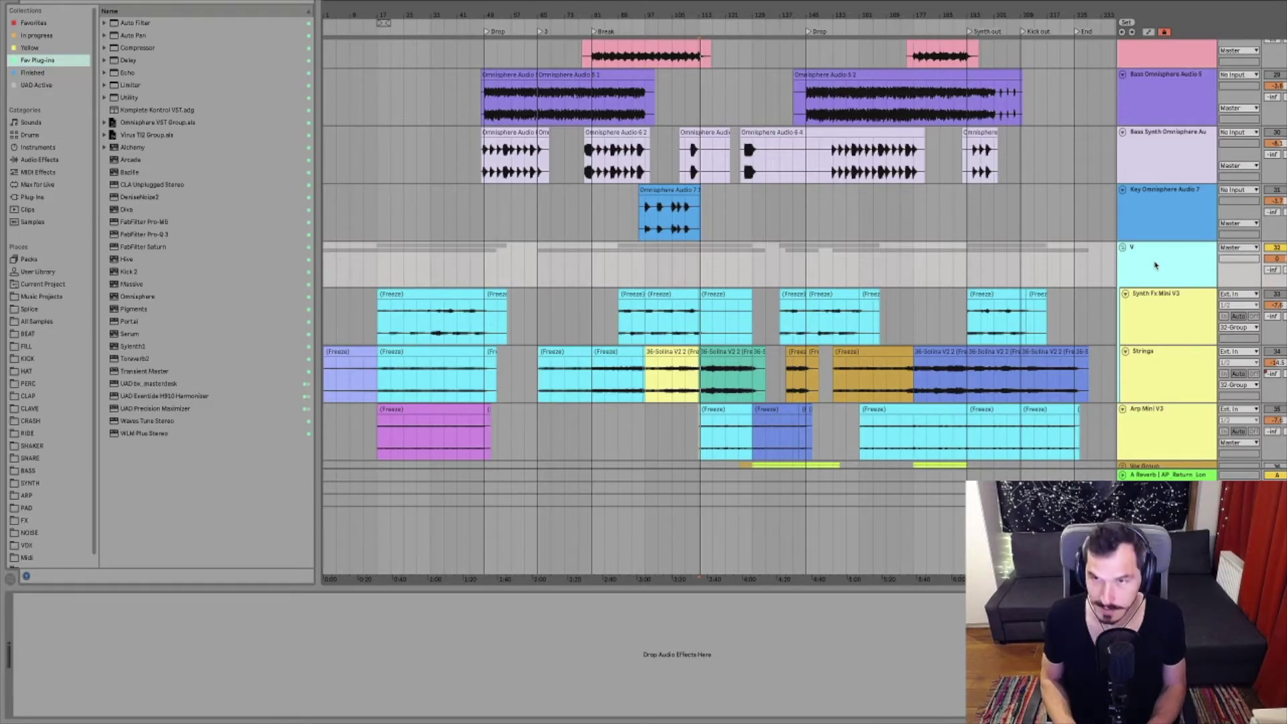
{"action": "key", "text": "BackSpace"}
{"action": "key", "text": "BackSpace"}
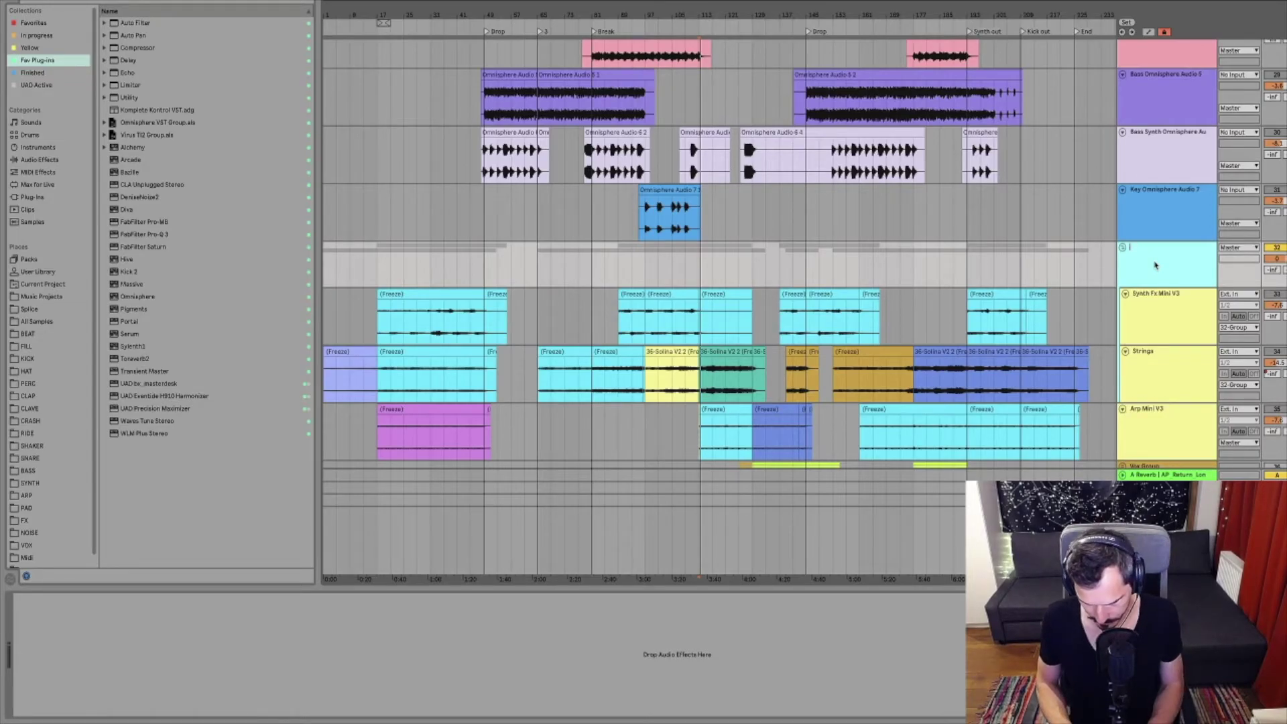
{"action": "type", "text": "A"}
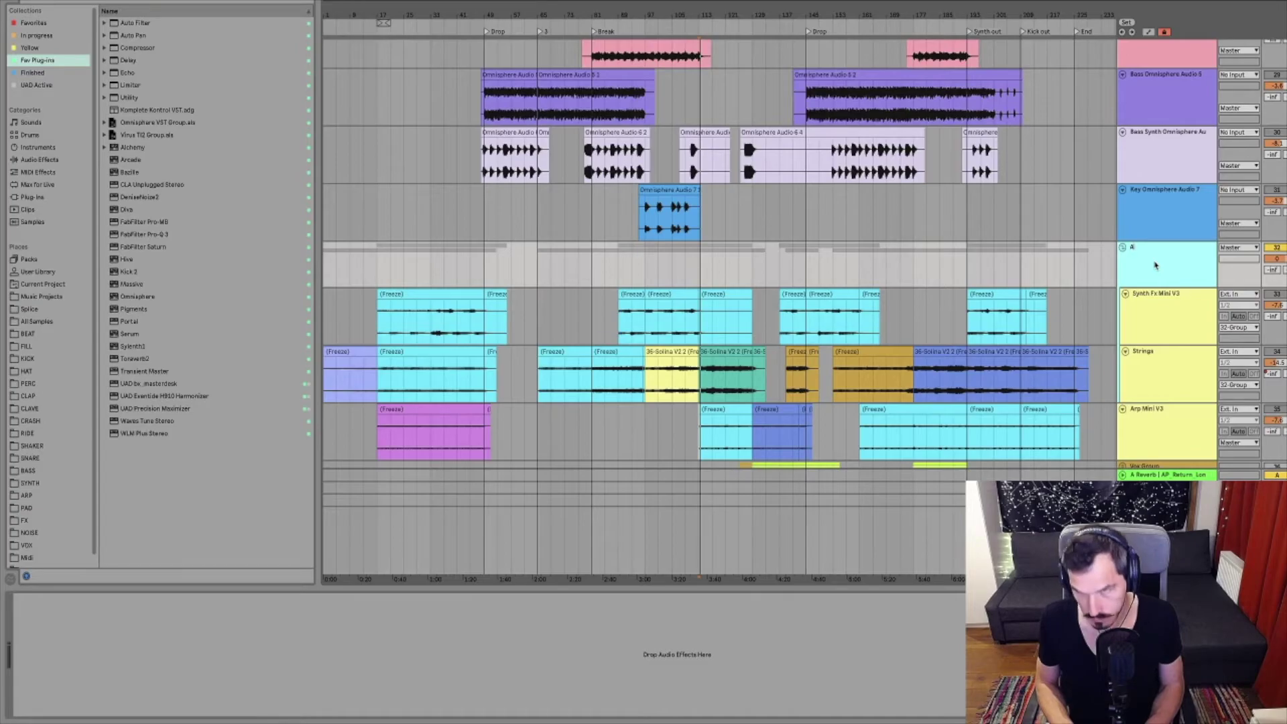
{"action": "type", "text": "tmo Broup"}
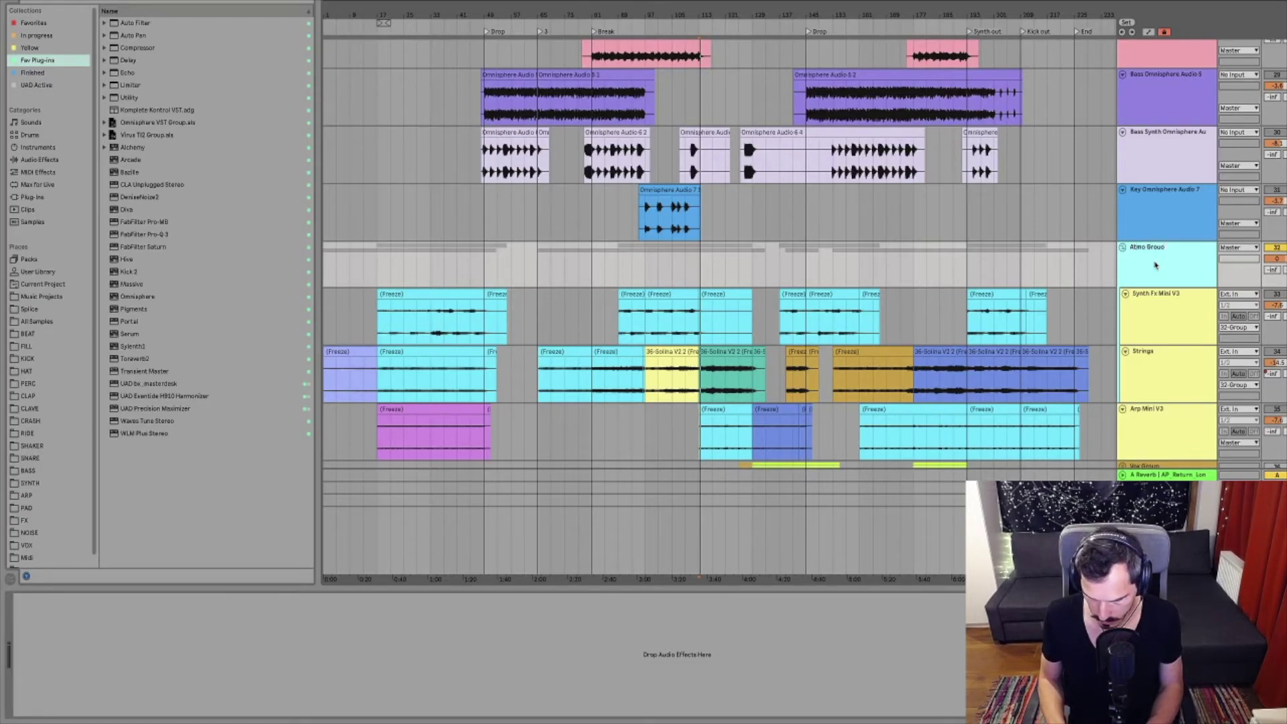
{"action": "key", "text": "Return"}
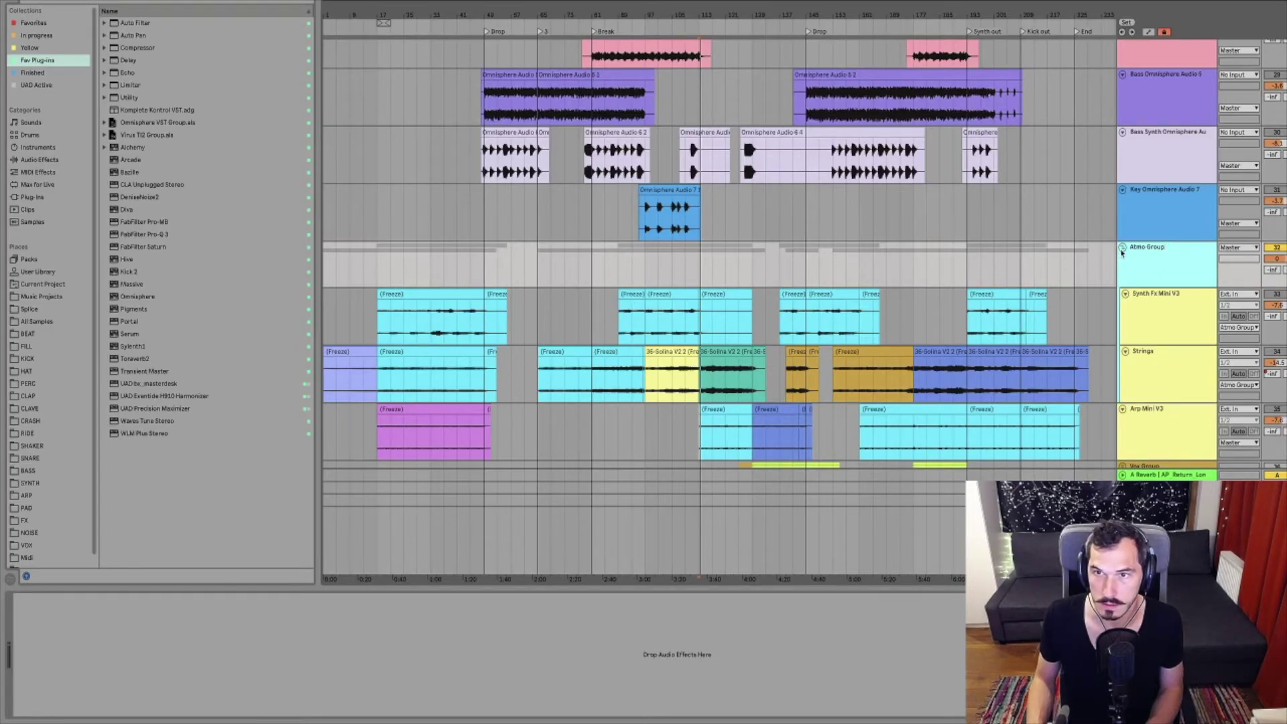
{"action": "left_click", "coordinate": [1123, 247]}
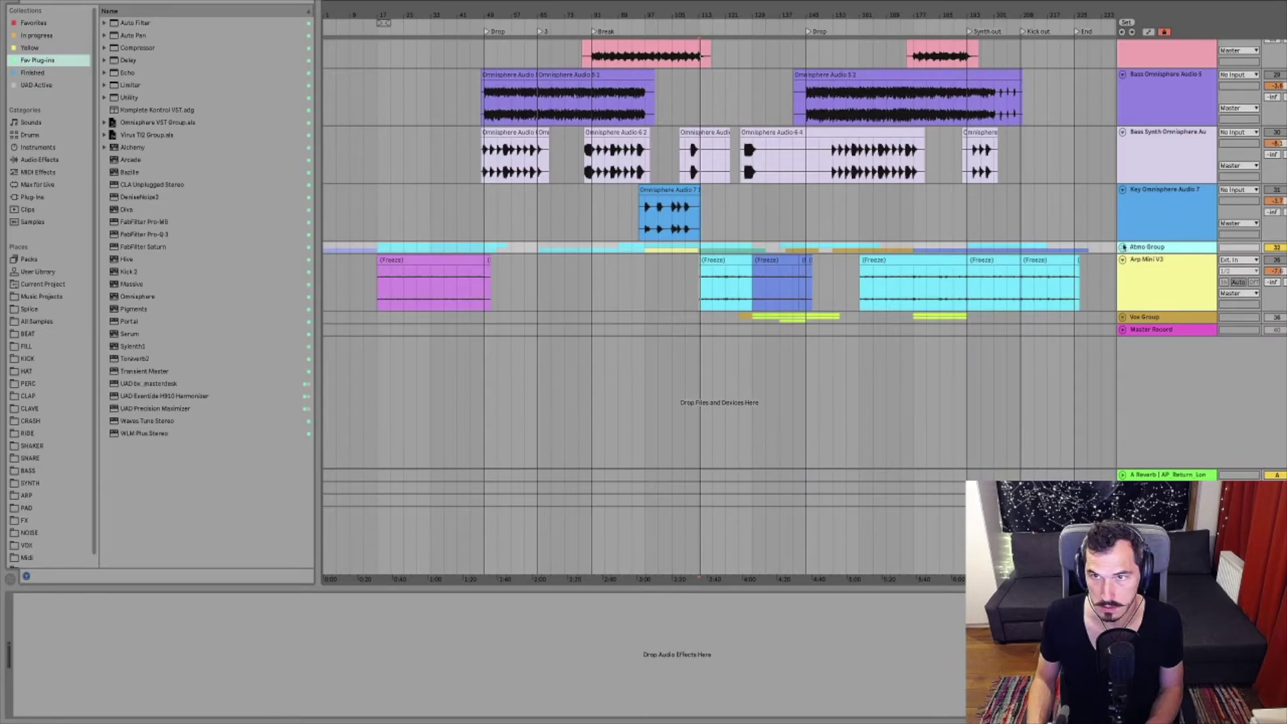
Group the Bass and Bass Synth tracks together
{"action": "left_click", "coordinate": [1155, 216]}
{"action": "scroll", "coordinate": [1180, 221], "scroll_direction": "up", "scroll_amount": 4}
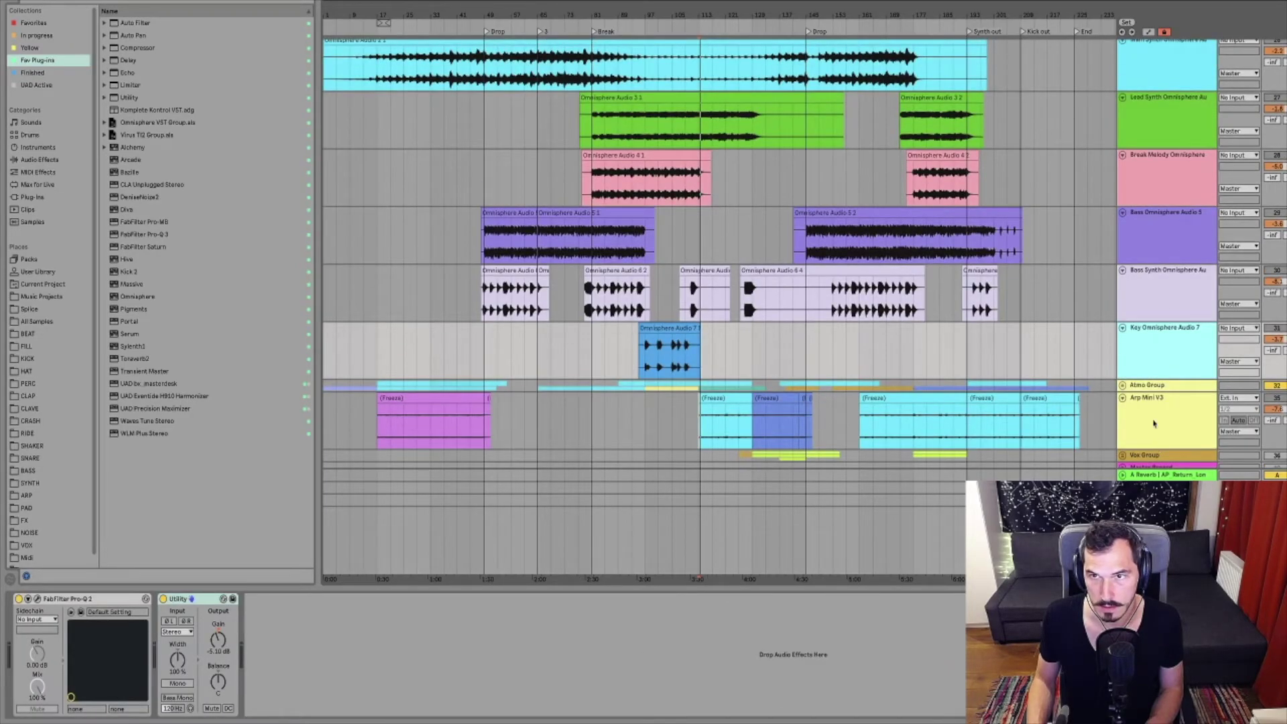
{"action": "scroll", "coordinate": [1164, 329], "scroll_direction": "up", "scroll_amount": 3}
{"action": "left_click", "coordinate": [1150, 362]}
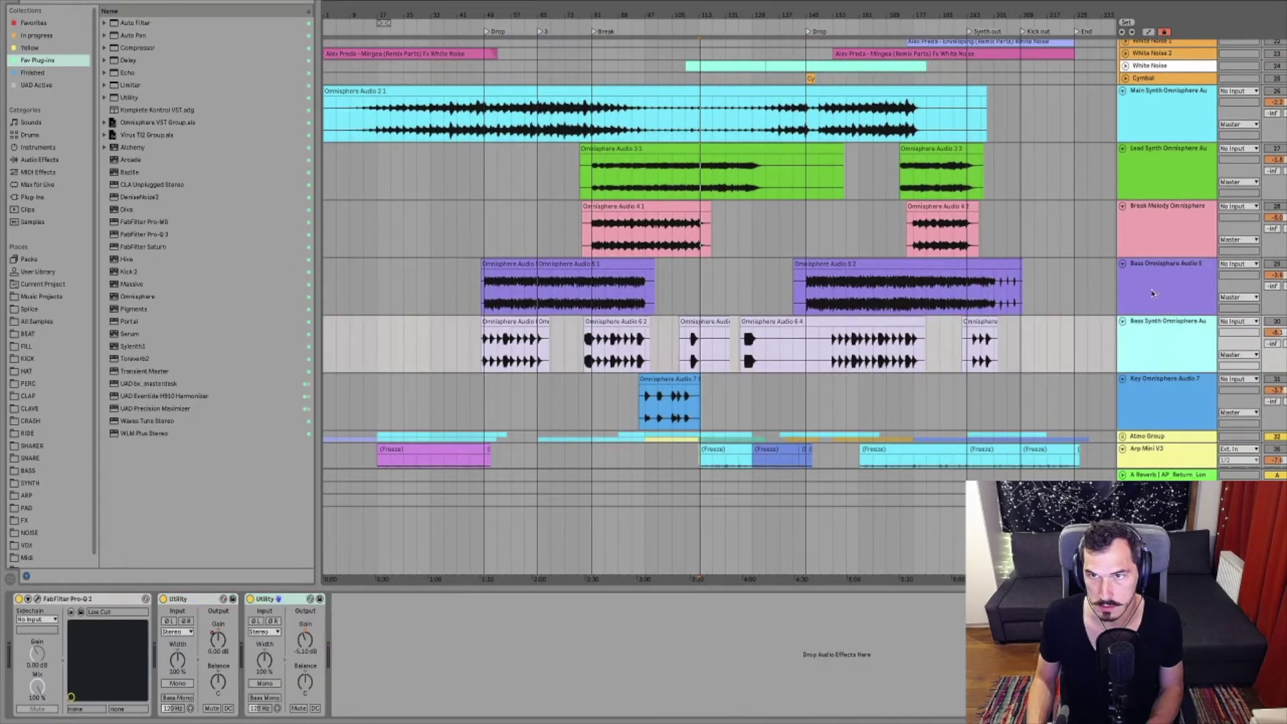
{"action": "left_click", "coordinate": [1156, 291]}
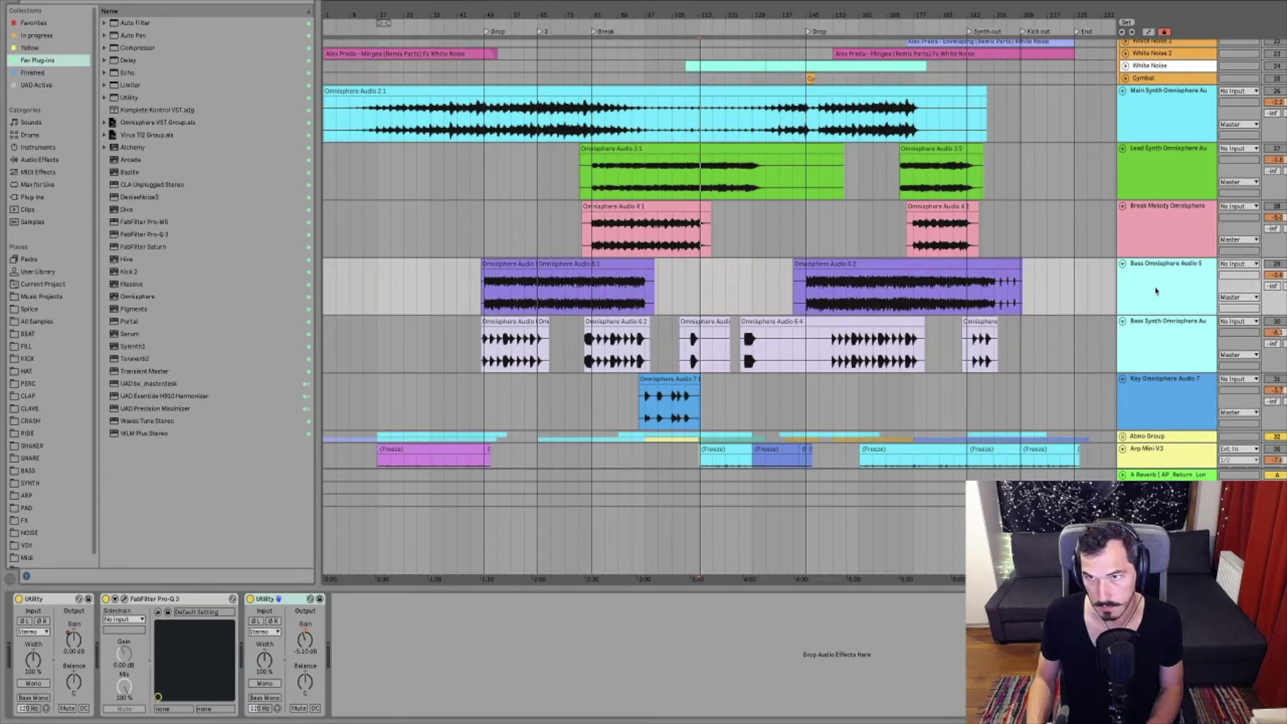
{"action": "key", "text": "ctrl+g"}
Rename the new group containing the two bass tracks as Bass Group and fold it
{"action": "left_click", "coordinate": [1146, 268]}
{"action": "key", "text": "ctrl+r"}
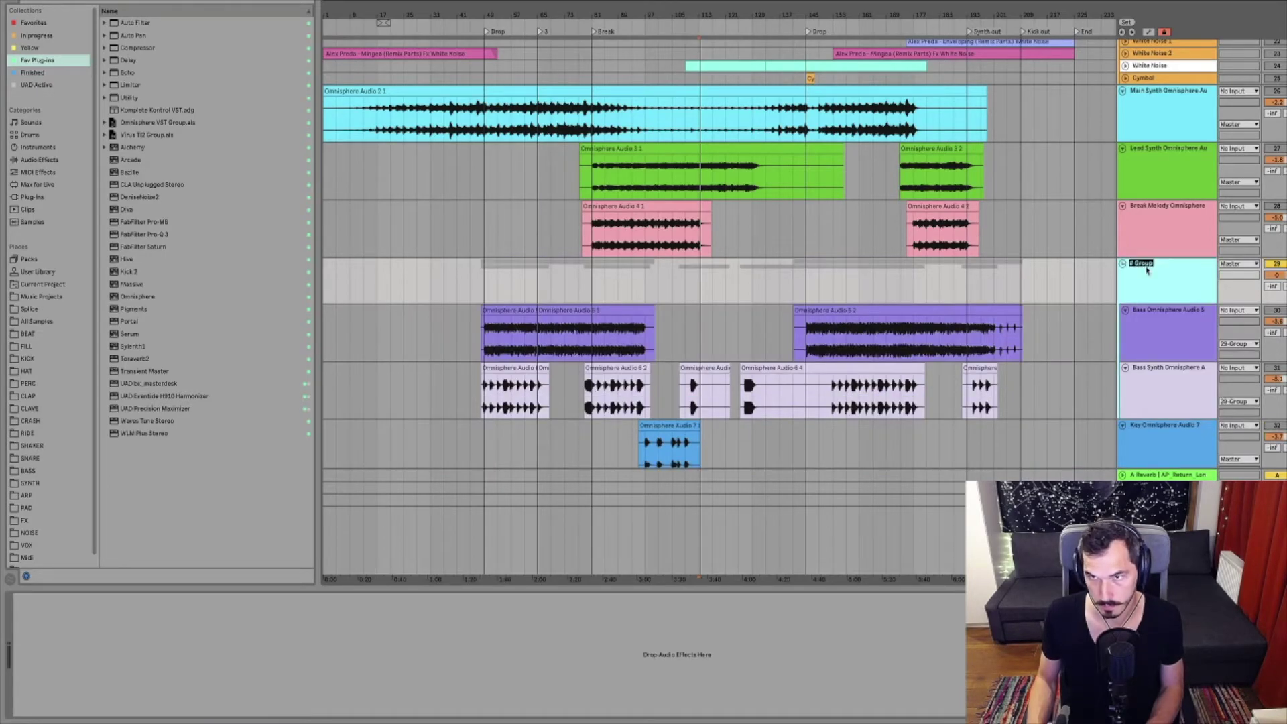
{"action": "type", "text": "Bass"}
{"action": "key", "text": "Return"}
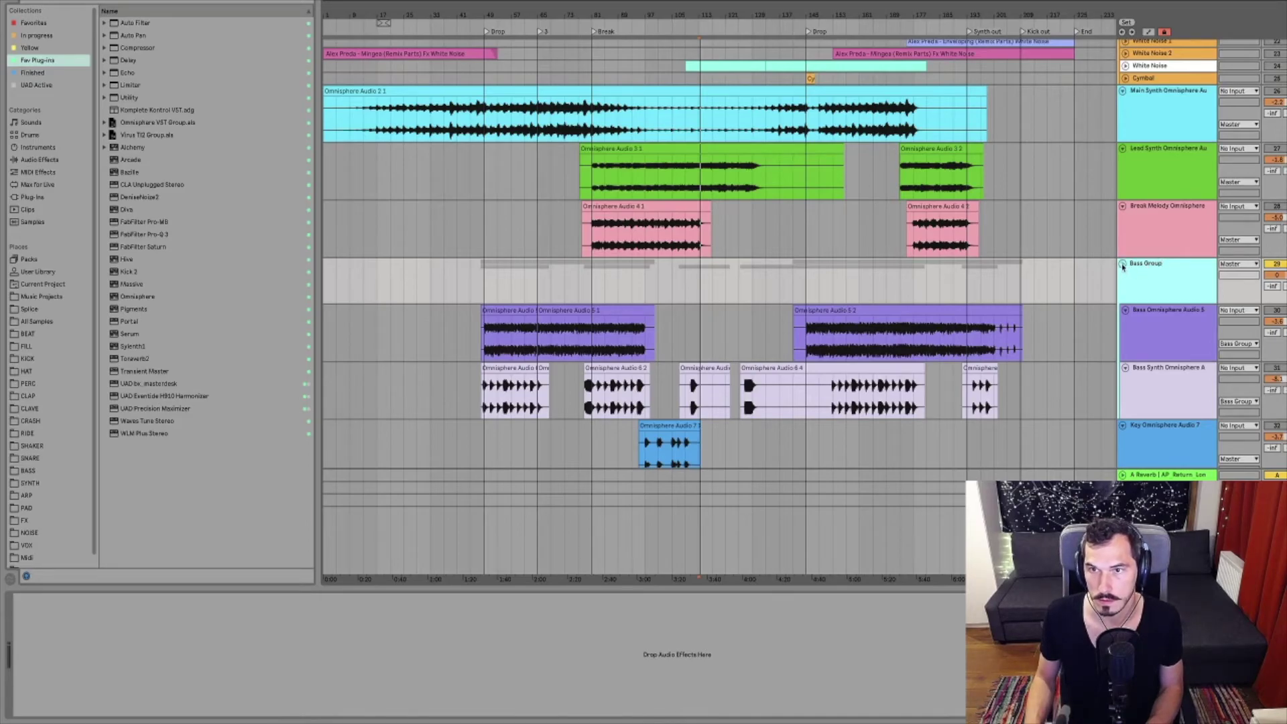
{"action": "left_click", "coordinate": [1123, 265]}
Group the Main Synth, Lead Synth, Break Melody and Key tracks together, leaving the Bass Group outside
{"action": "left_click", "coordinate": [1140, 298]}
{"action": "scroll", "coordinate": [1140, 299], "scroll_direction": "up", "scroll_amount": 3}
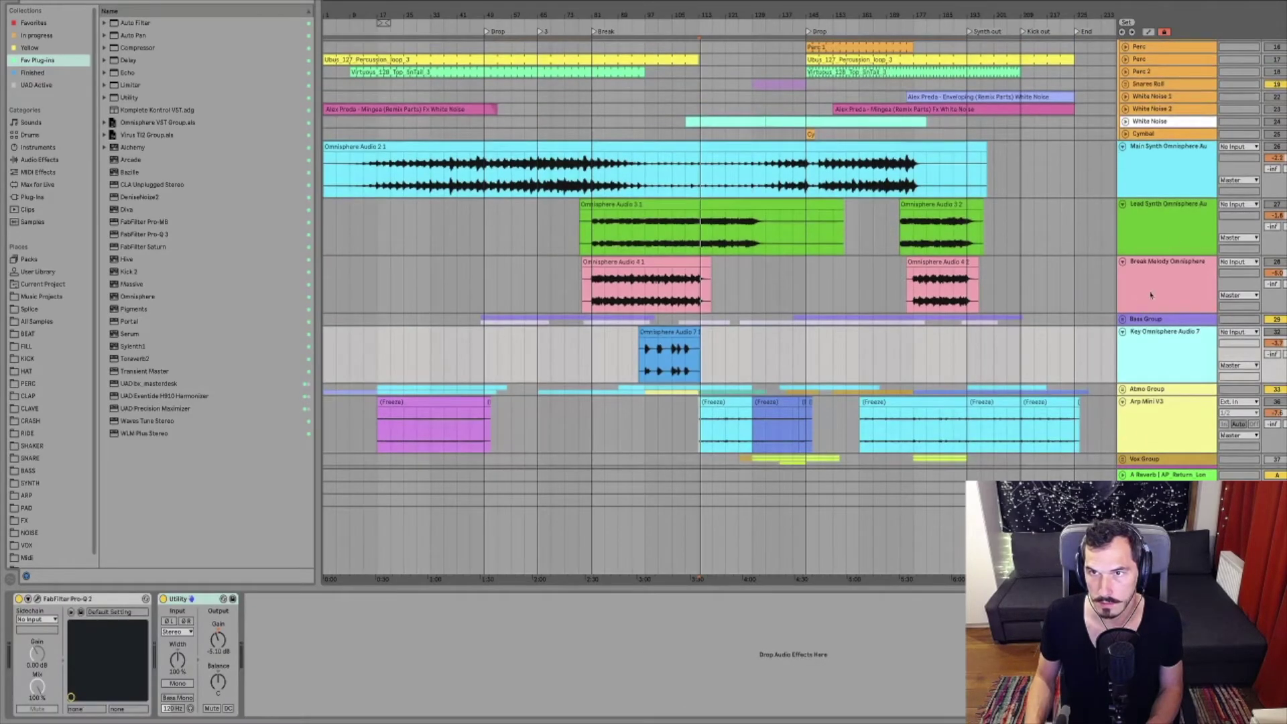
{"action": "left_click", "coordinate": [1146, 292]}
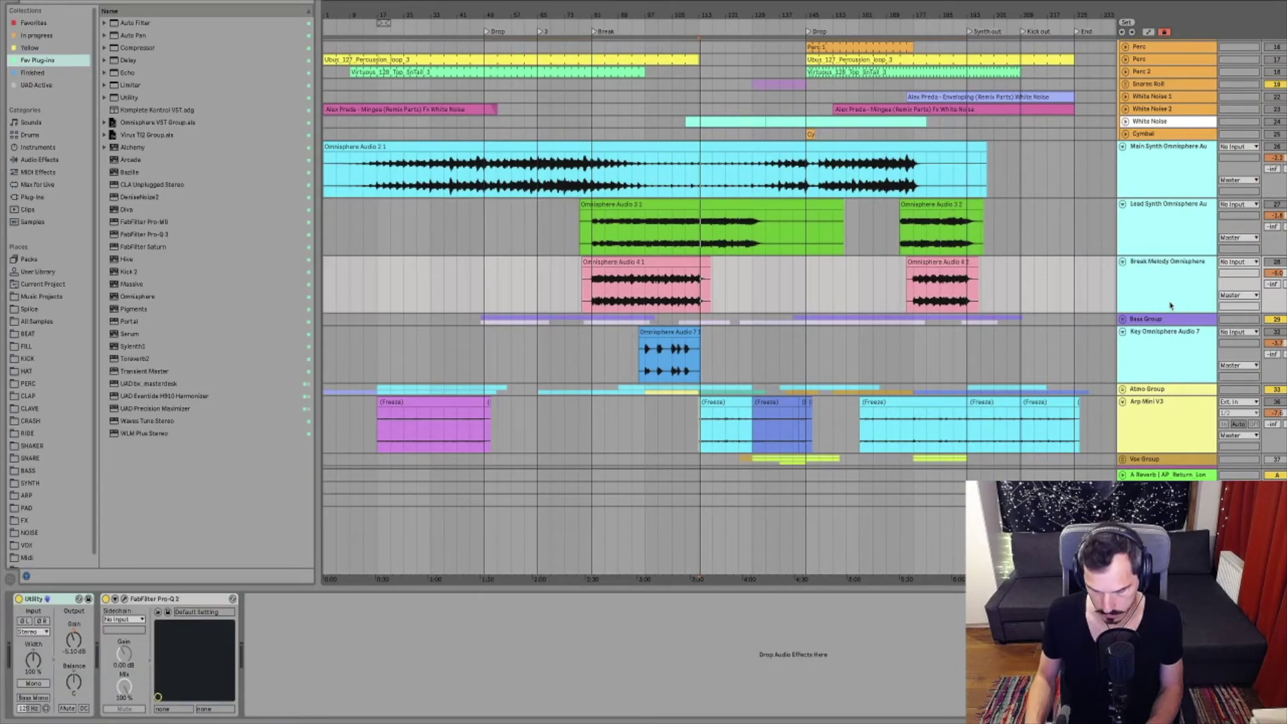
{"action": "key", "text": "ctrl+g"}
Rename the new group containing the four synth tracks as Synth Group
{"action": "left_click", "coordinate": [1158, 180]}
{"action": "key", "text": "ctrl+r"}
{"action": "type", "text": "Synth"}
{"action": "key", "text": "Return"}
{"action": "type", "text": "Group"}
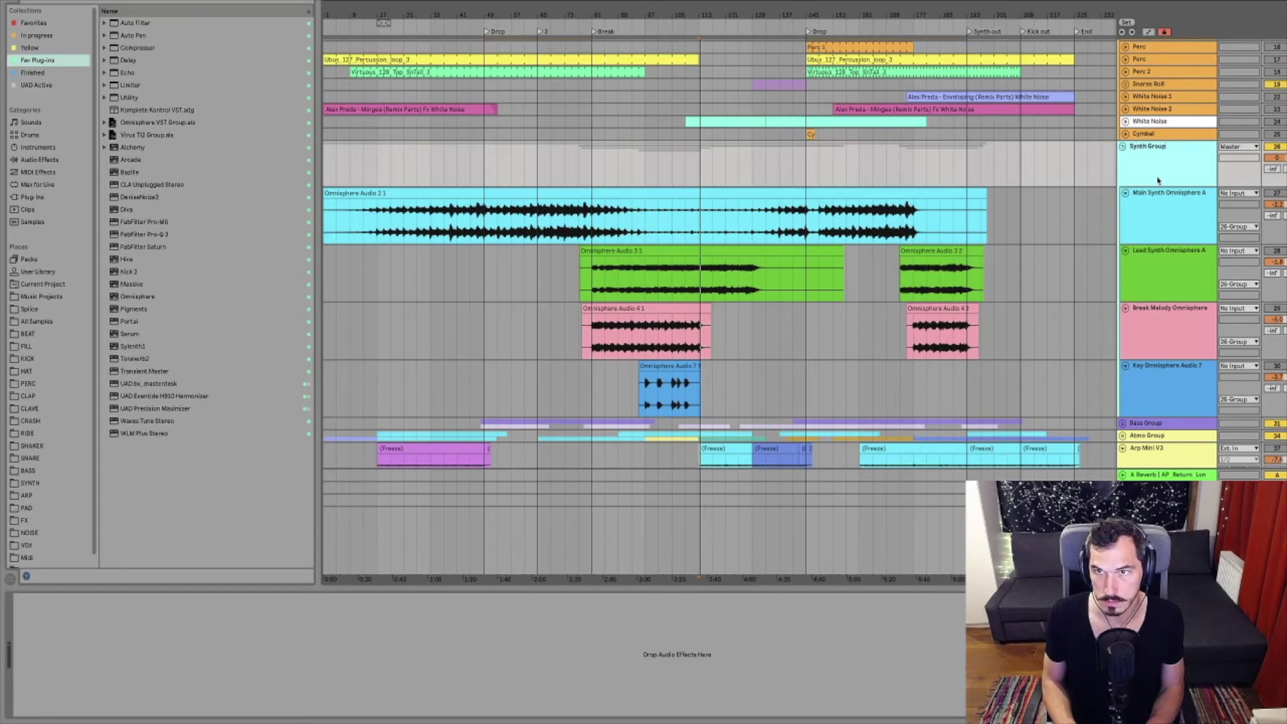
Listen to the Arp Mini V3 track at its clip after the break and at its first clip
{"action": "scroll", "coordinate": [1163, 376], "scroll_direction": "down", "scroll_amount": 2}
{"action": "left_click", "coordinate": [1165, 372]}
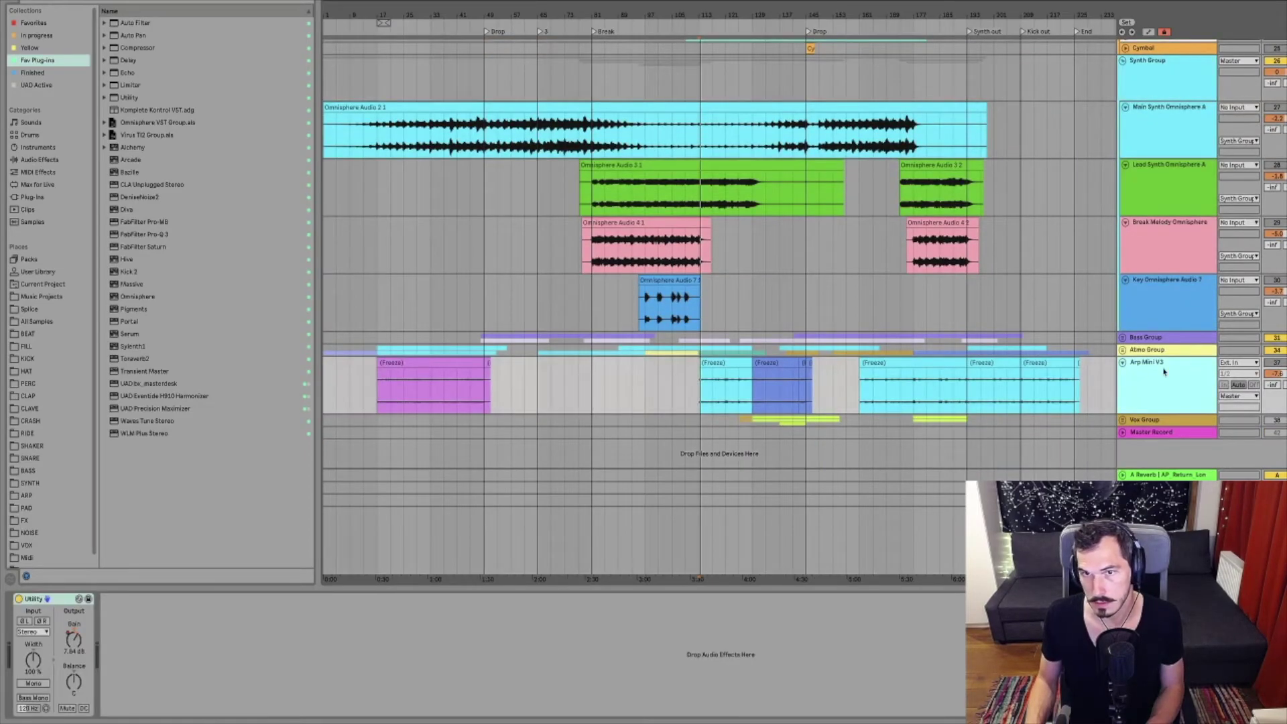
{"action": "left_click", "coordinate": [739, 395]}
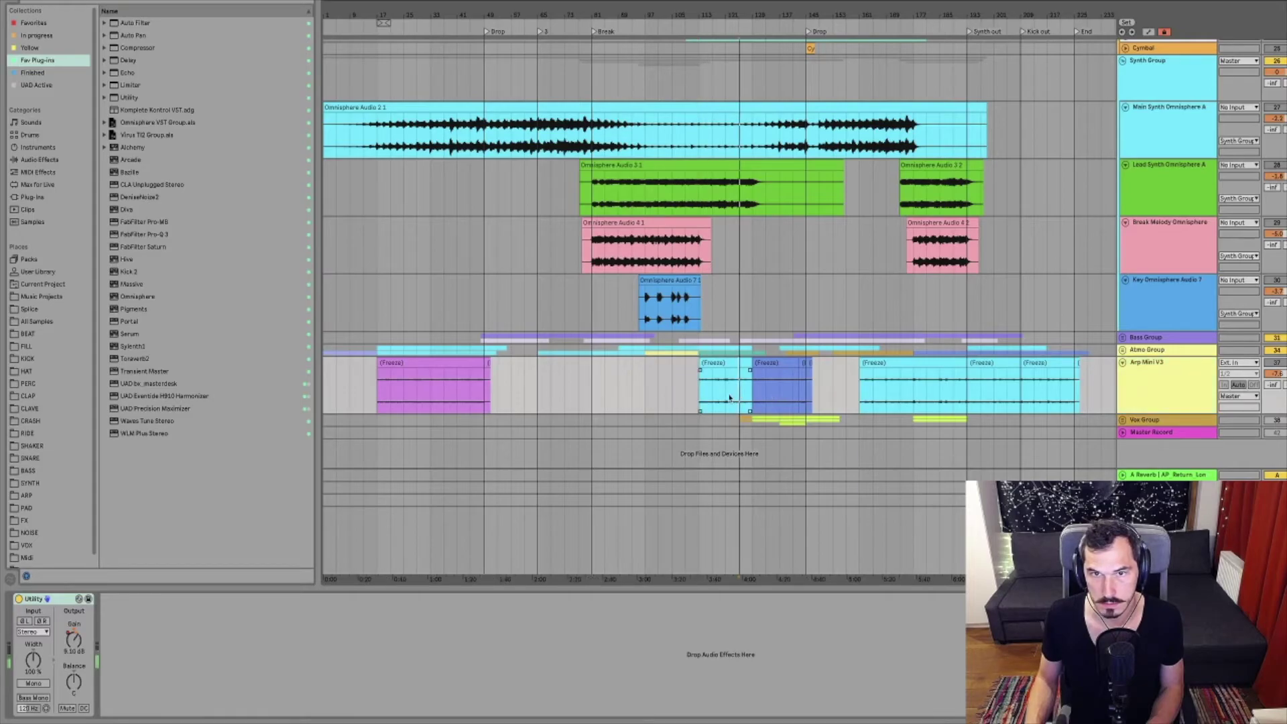
{"action": "left_click", "coordinate": [727, 399]}
{"action": "left_click", "coordinate": [714, 400]}
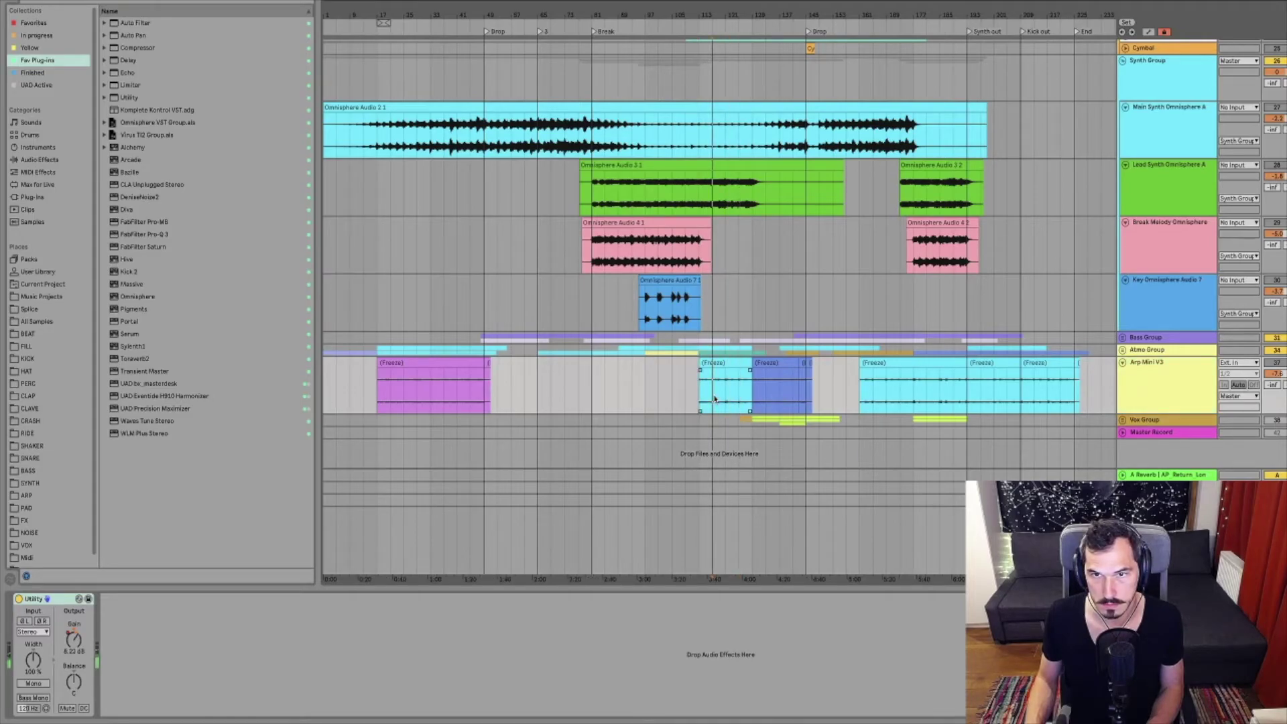
{"action": "key", "text": "space"}
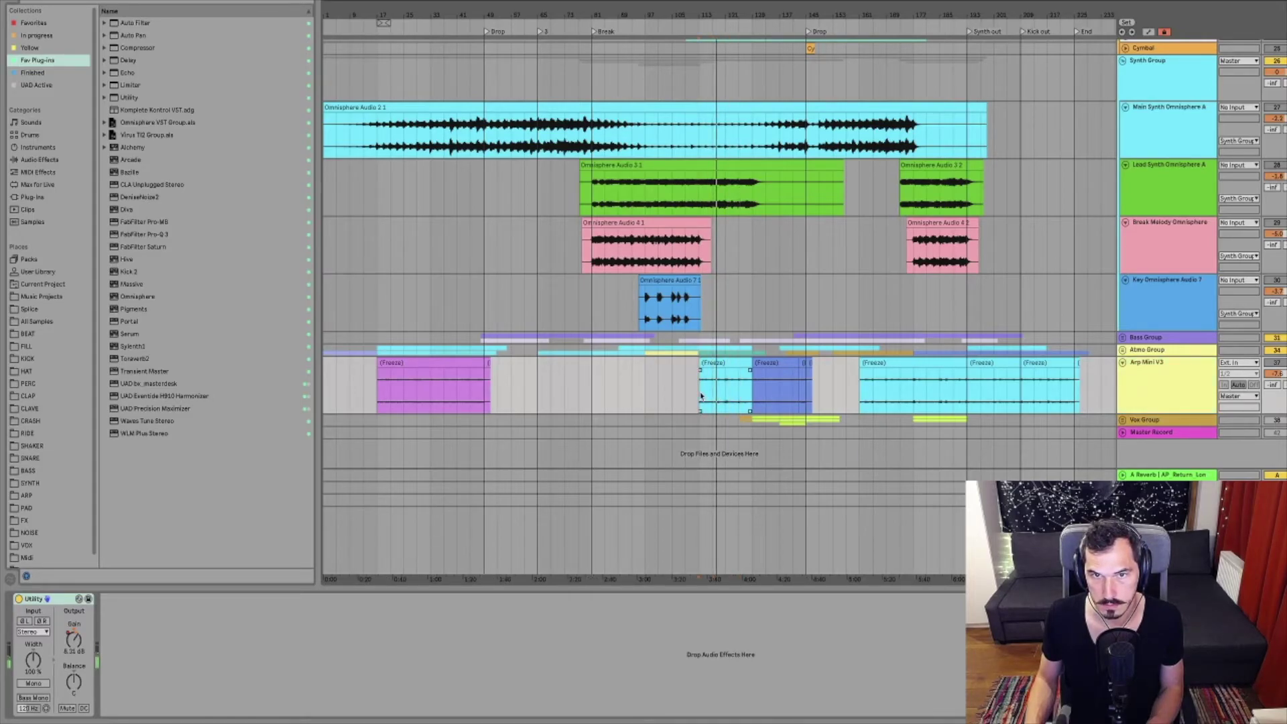
{"action": "left_click", "coordinate": [417, 395]}
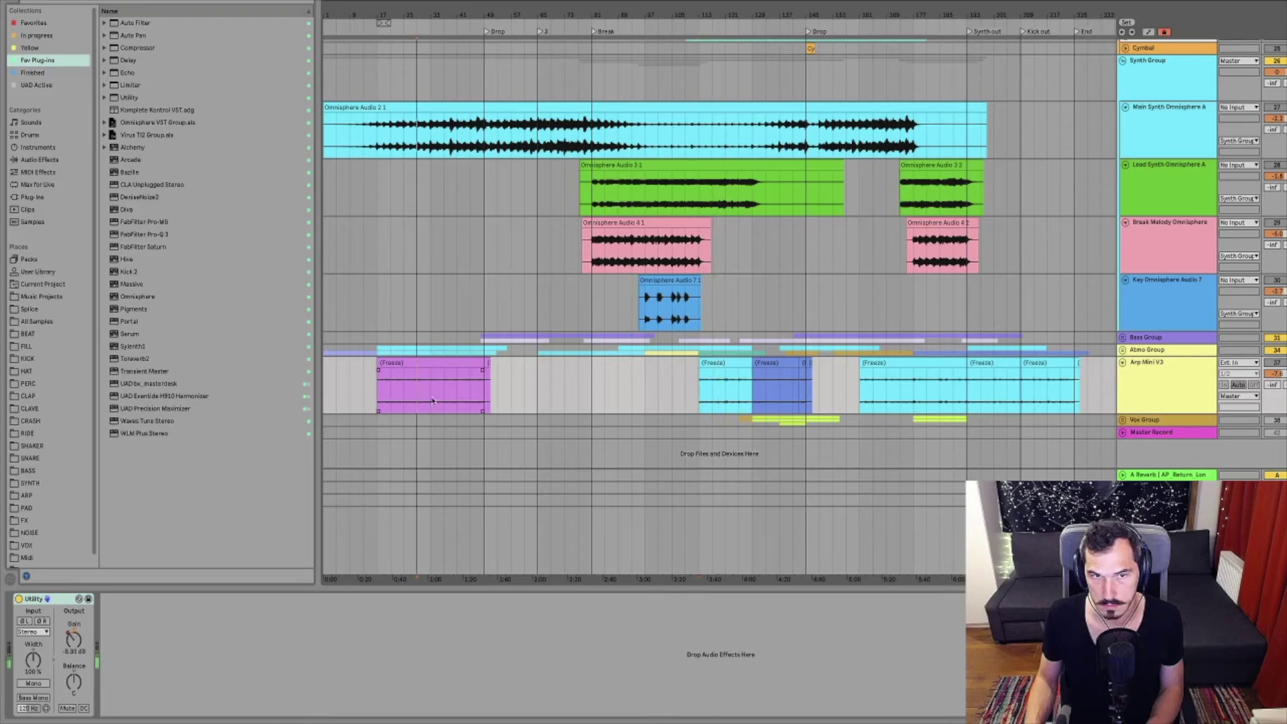
{"action": "left_click", "coordinate": [472, 399]}
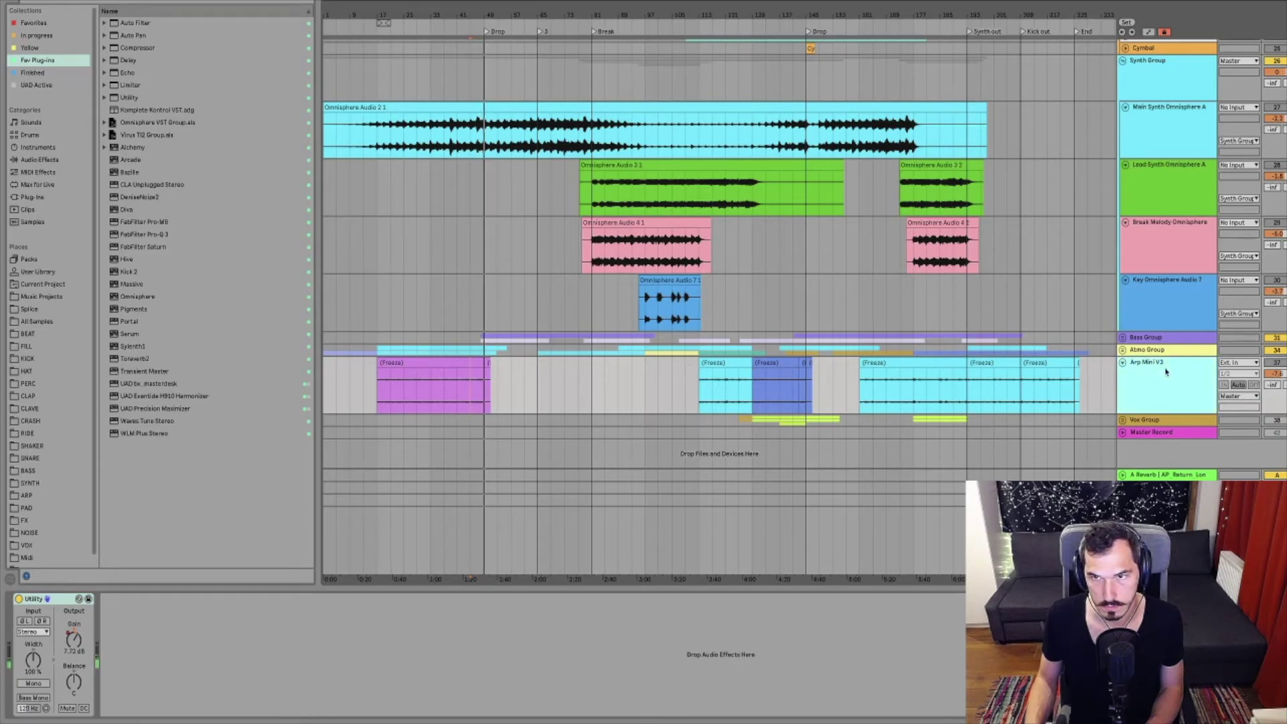
Unfold the Atmo Group and move the Arp track into it, between Synth Fx and Strings
{"action": "left_click", "coordinate": [1123, 350]}
{"action": "scroll", "coordinate": [1151, 403], "scroll_direction": "down", "scroll_amount": 4}
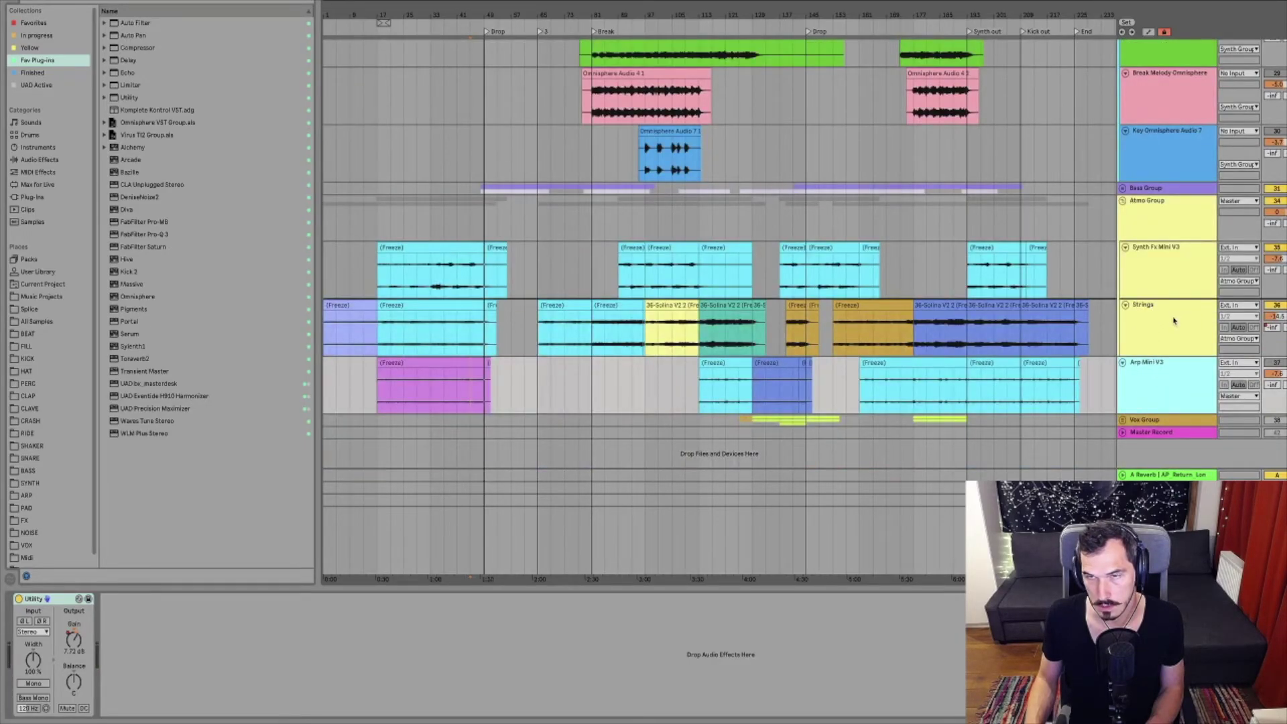
{"action": "left_click_drag", "start_coordinate": [1157, 373], "coordinate": [1144, 278]}
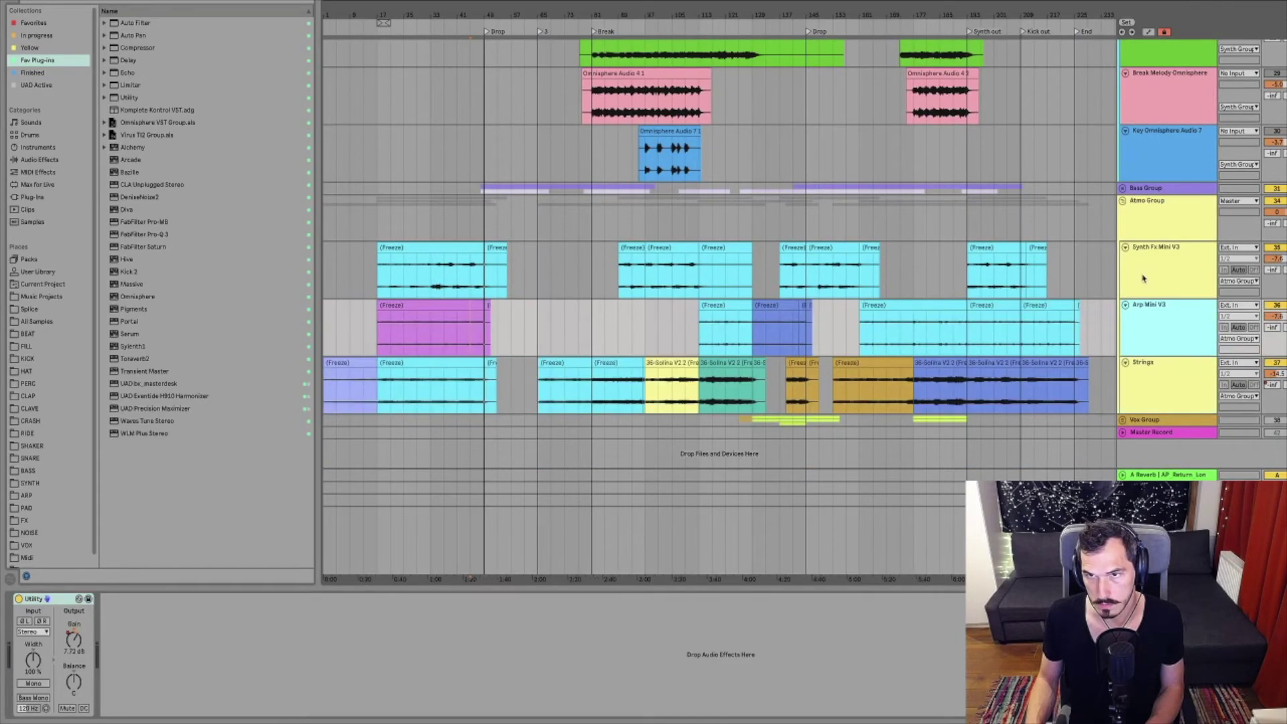
Fold the Atmo Group and the Synth Group, and activate the Master Record track
{"action": "left_click", "coordinate": [1134, 209]}
{"action": "left_click", "coordinate": [1122, 201]}
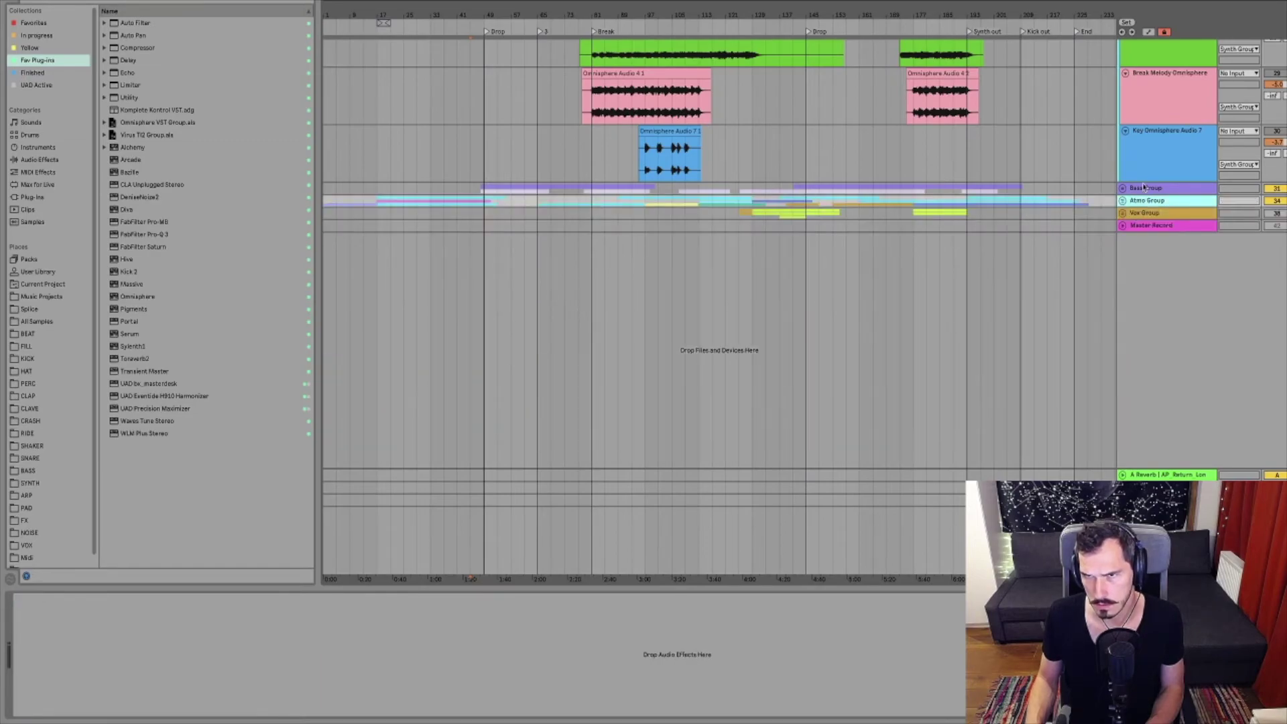
{"action": "scroll", "coordinate": [1144, 187], "scroll_direction": "up", "scroll_amount": 5}
{"action": "left_click", "coordinate": [1153, 127]}
{"action": "scroll", "coordinate": [1163, 120], "scroll_direction": "up", "scroll_amount": 2}
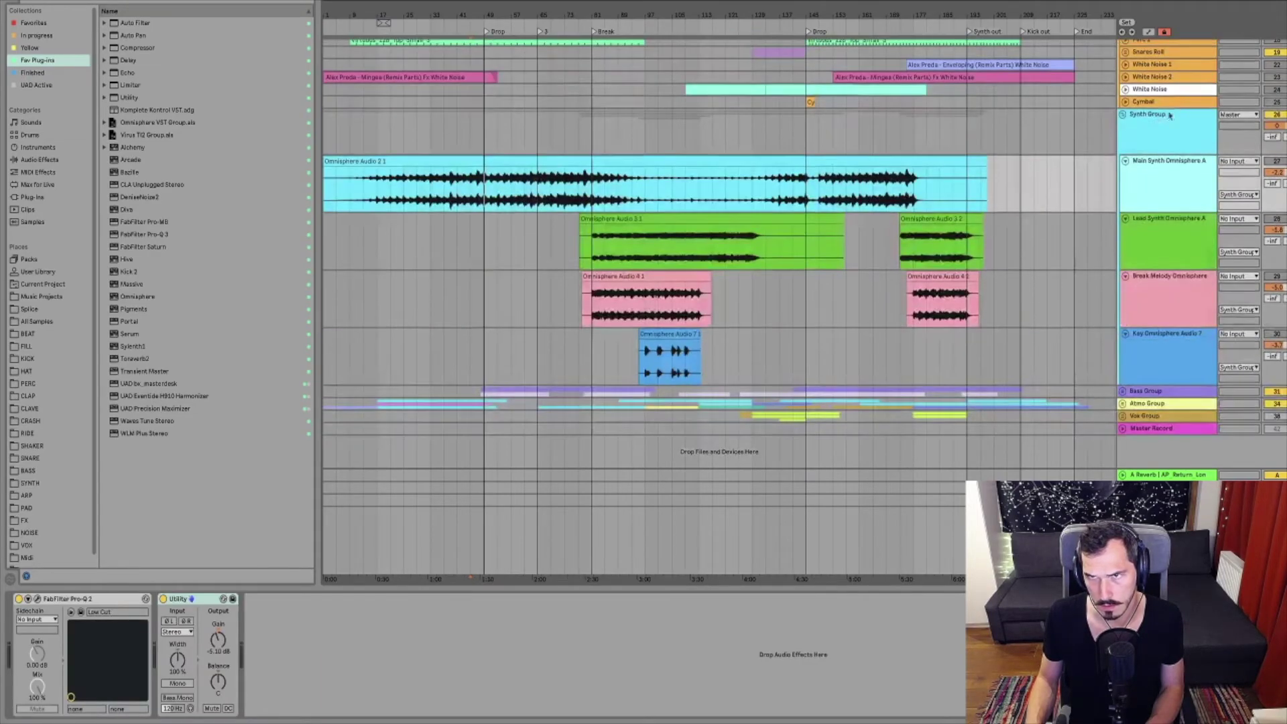
{"action": "left_click", "coordinate": [1122, 112]}
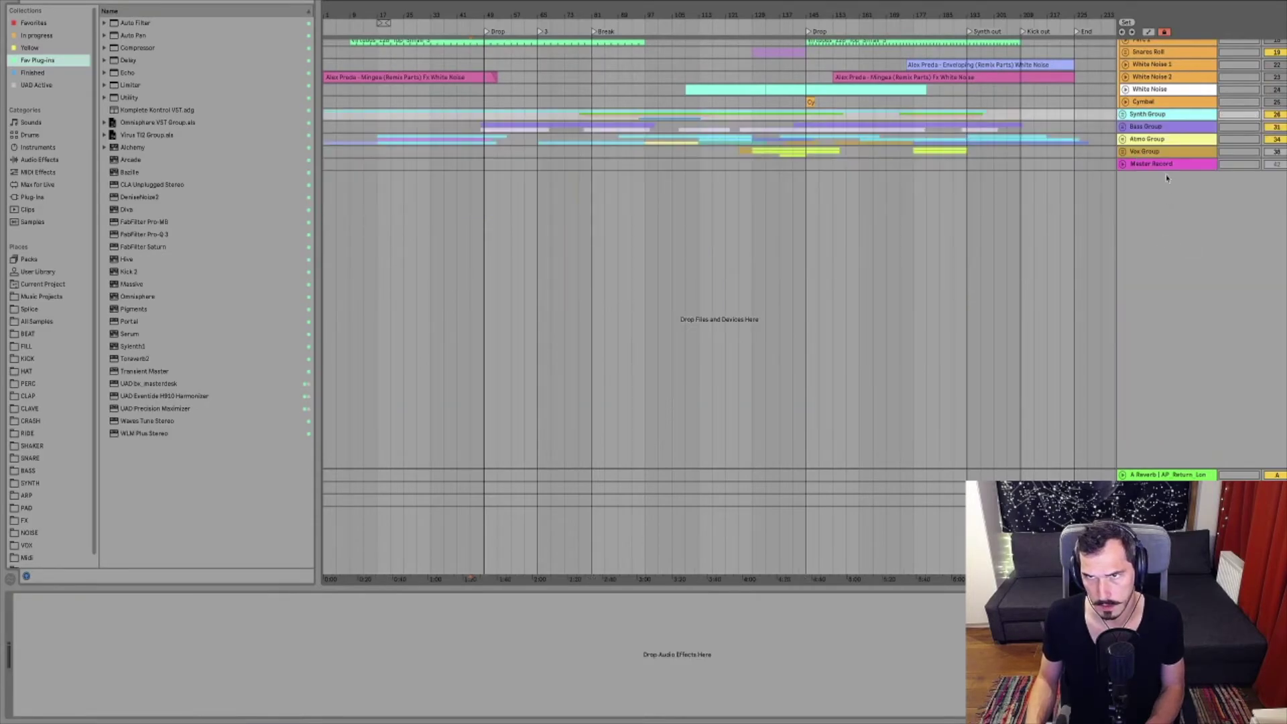
{"action": "scroll", "coordinate": [1170, 187], "scroll_direction": "up", "scroll_amount": 10}
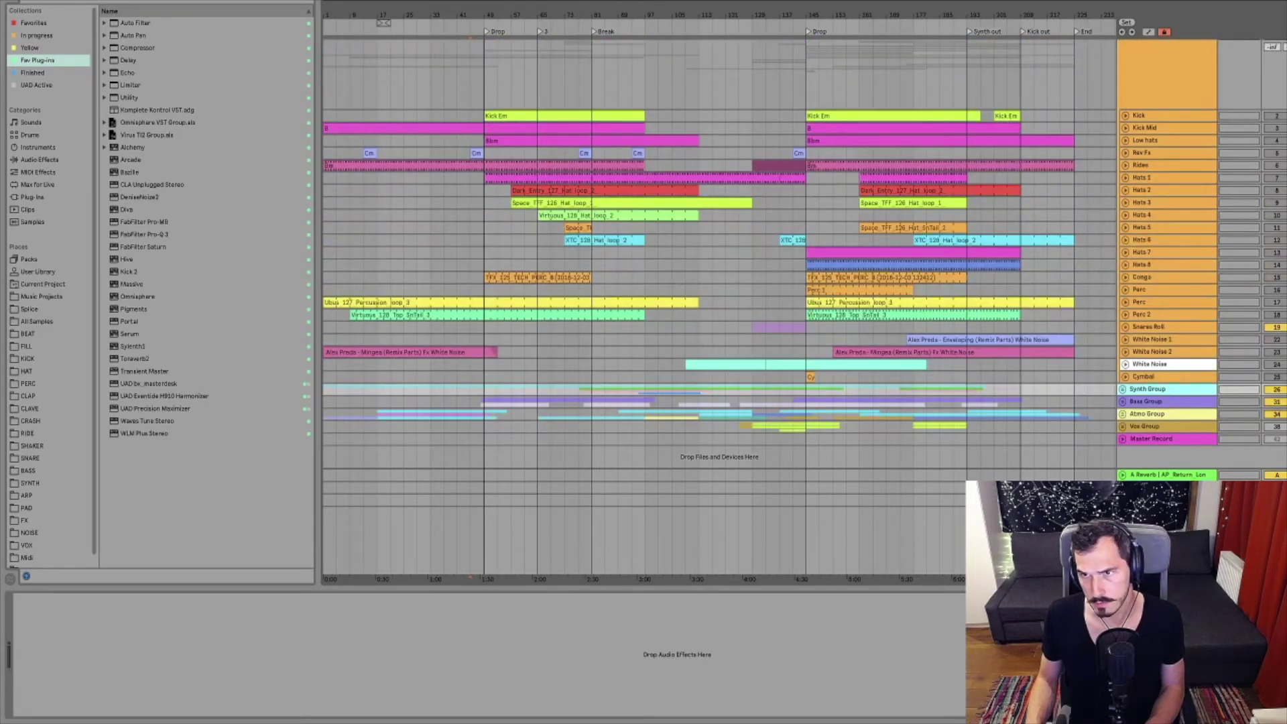
{"action": "left_click", "coordinate": [1277, 439]}
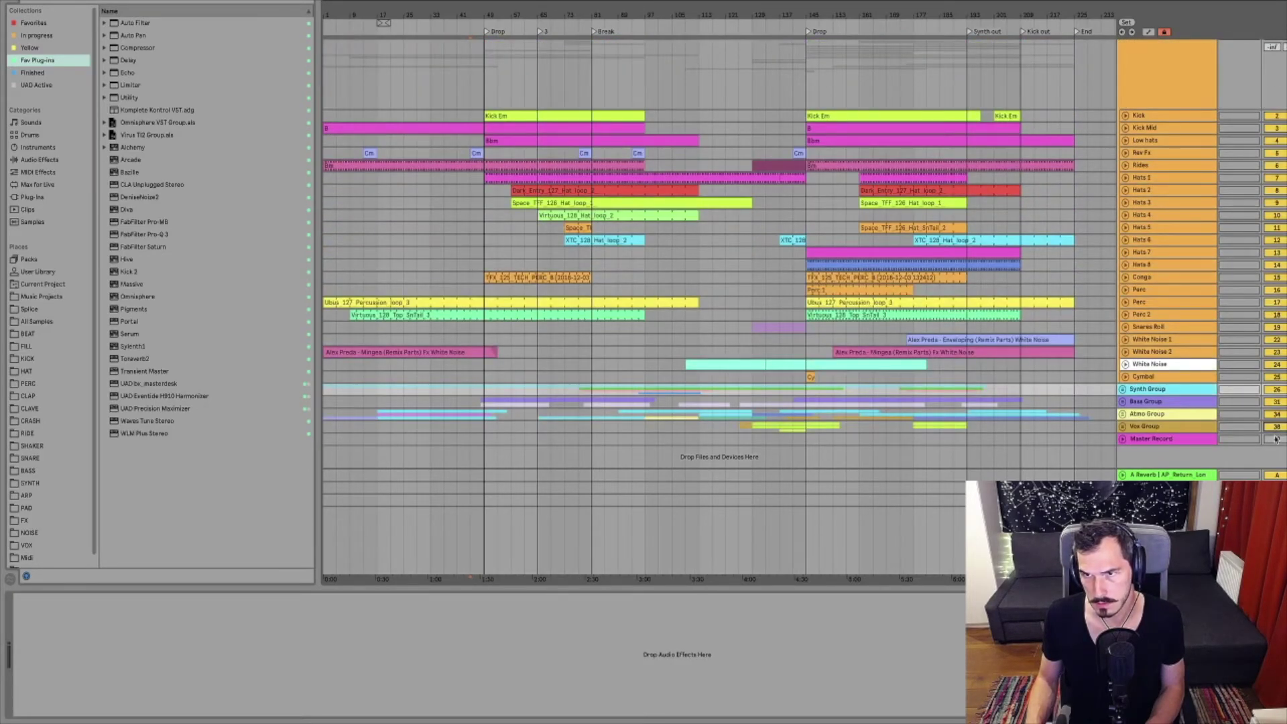
Unfold the Synth Group and set its track color to purple
{"action": "left_click", "coordinate": [1122, 390]}
{"action": "scroll", "coordinate": [1162, 303], "scroll_direction": "down", "scroll_amount": 3}
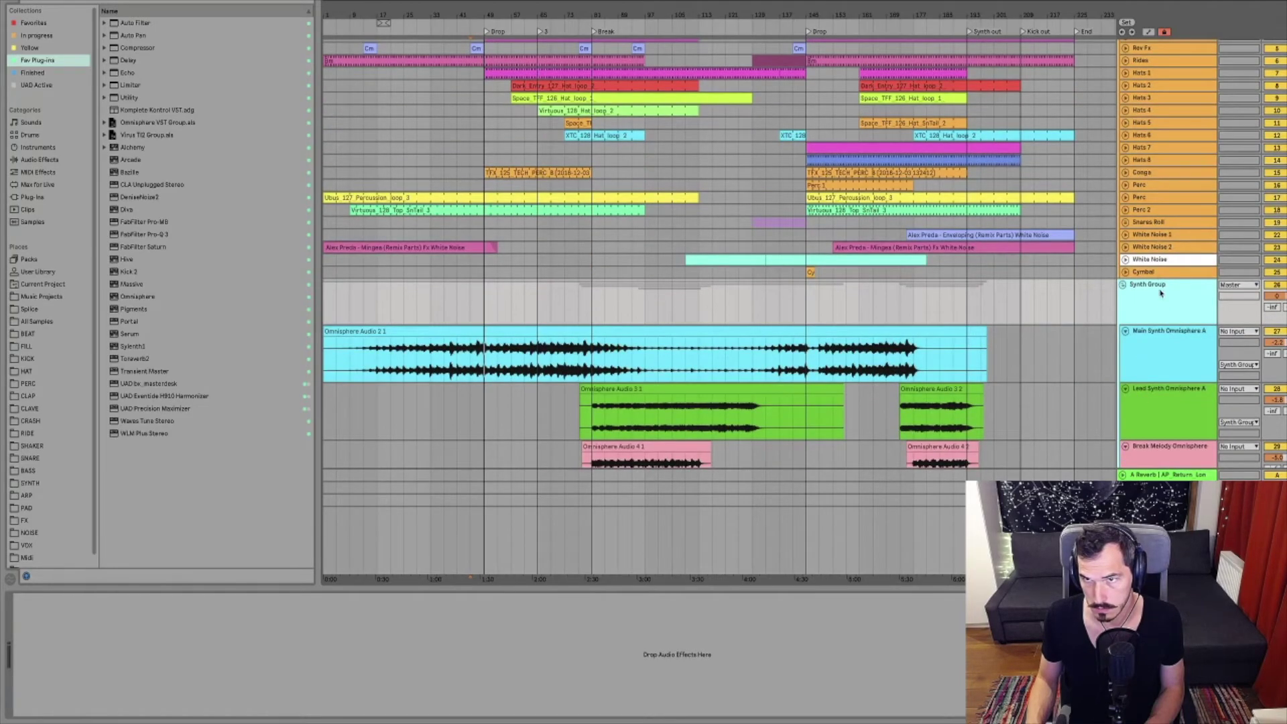
{"action": "right_click", "coordinate": [1162, 303]}
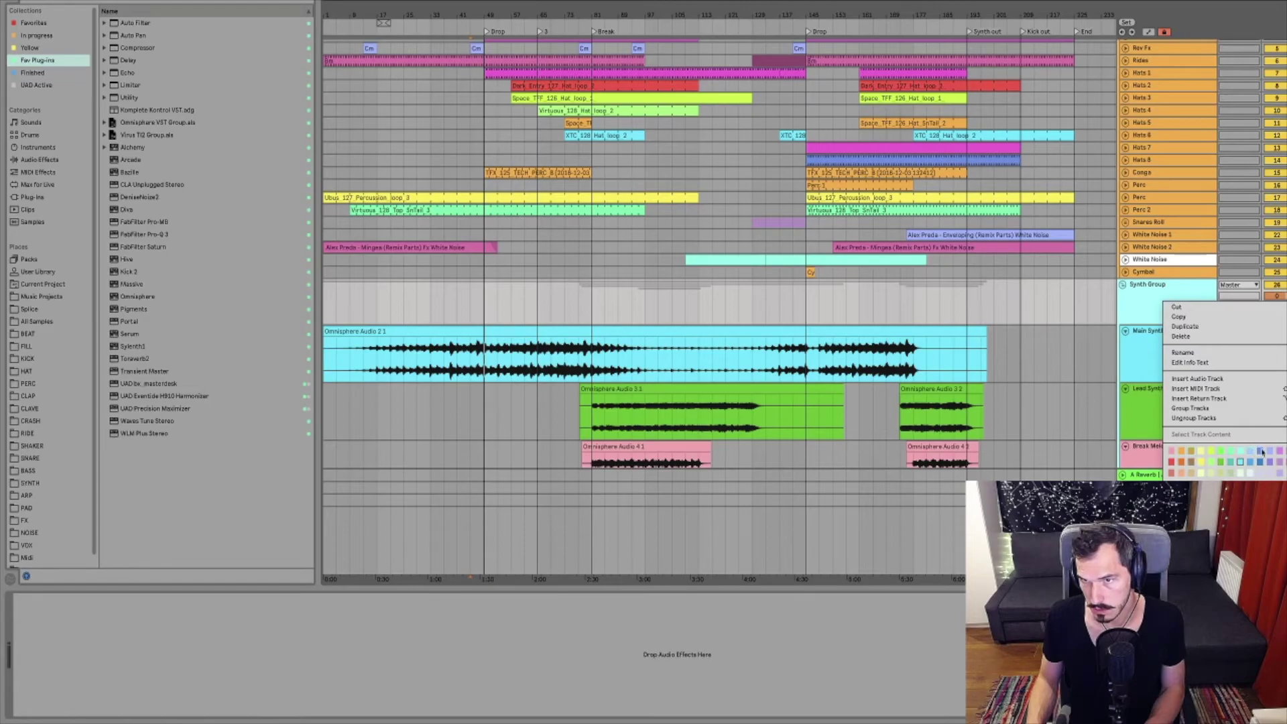
{"action": "left_click", "coordinate": [1282, 457]}
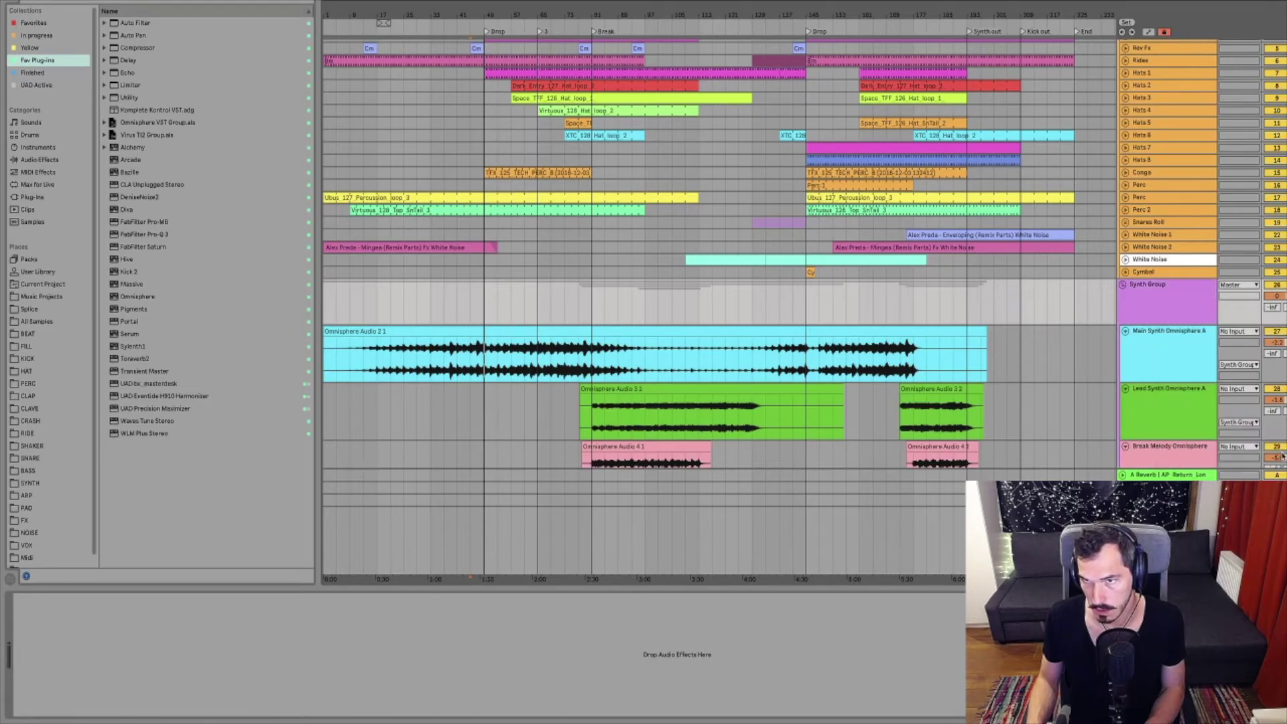
Assign the Synth Group's color to its grouped tracks and clips, and fold the group
{"action": "right_click", "coordinate": [1149, 285]}
{"action": "left_click", "coordinate": [1265, 435]}
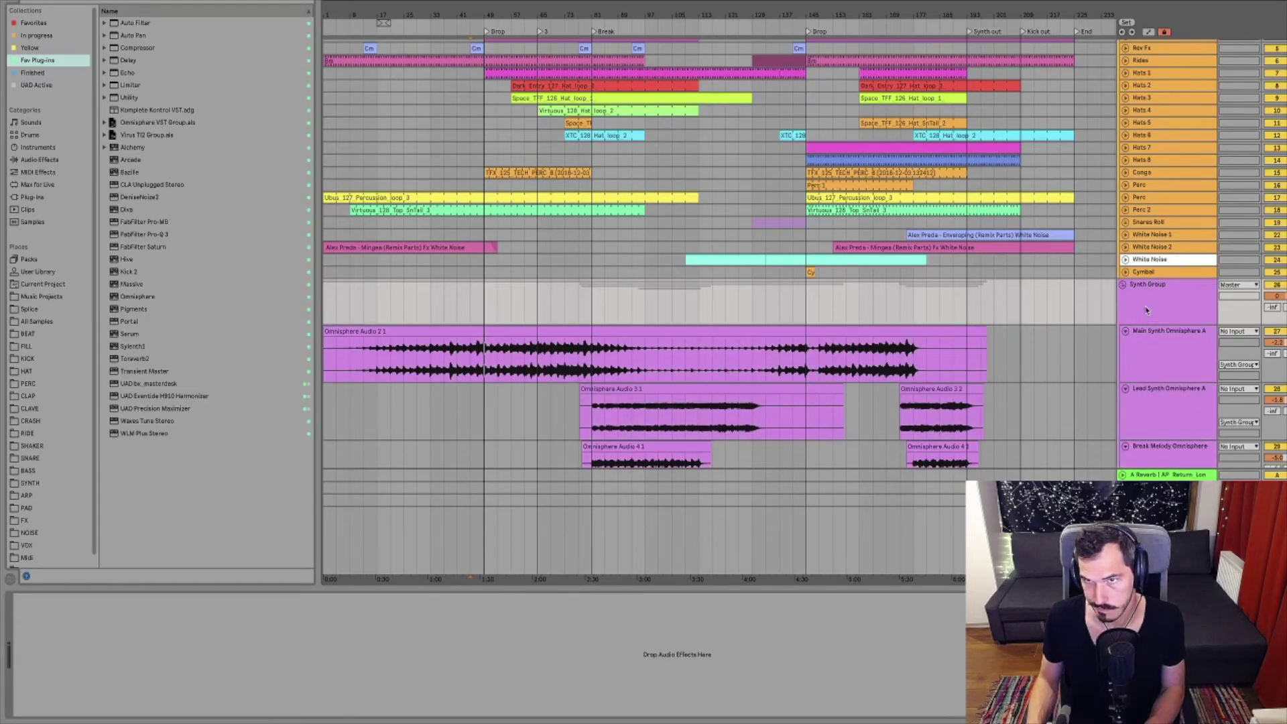
{"action": "scroll", "coordinate": [1136, 305], "scroll_direction": "down", "scroll_amount": 1}
{"action": "scroll", "coordinate": [1136, 305], "scroll_direction": "down", "scroll_amount": 6}
{"action": "scroll", "coordinate": [1124, 242], "scroll_direction": "up", "scroll_amount": 4}
{"action": "left_click", "coordinate": [1123, 227]}
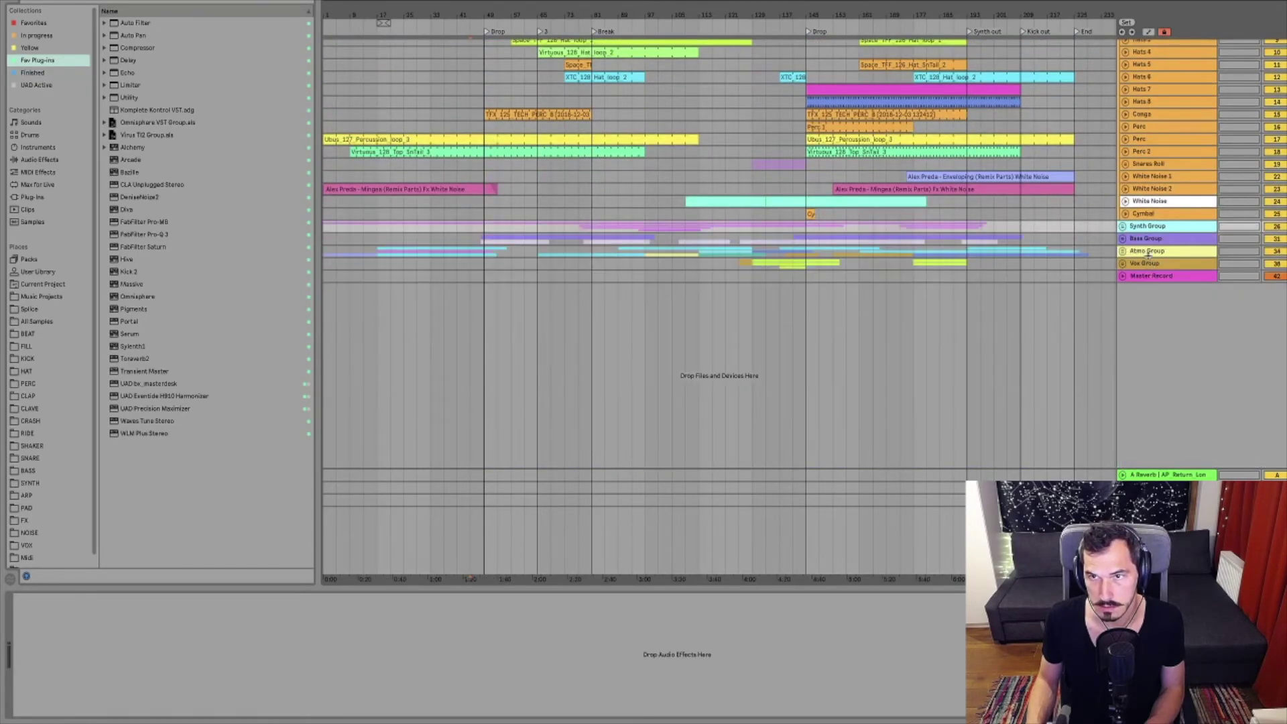
Unfold the Bass Group and set its track color to red
{"action": "left_click", "coordinate": [1146, 240]}
{"action": "left_click", "coordinate": [1122, 239]}
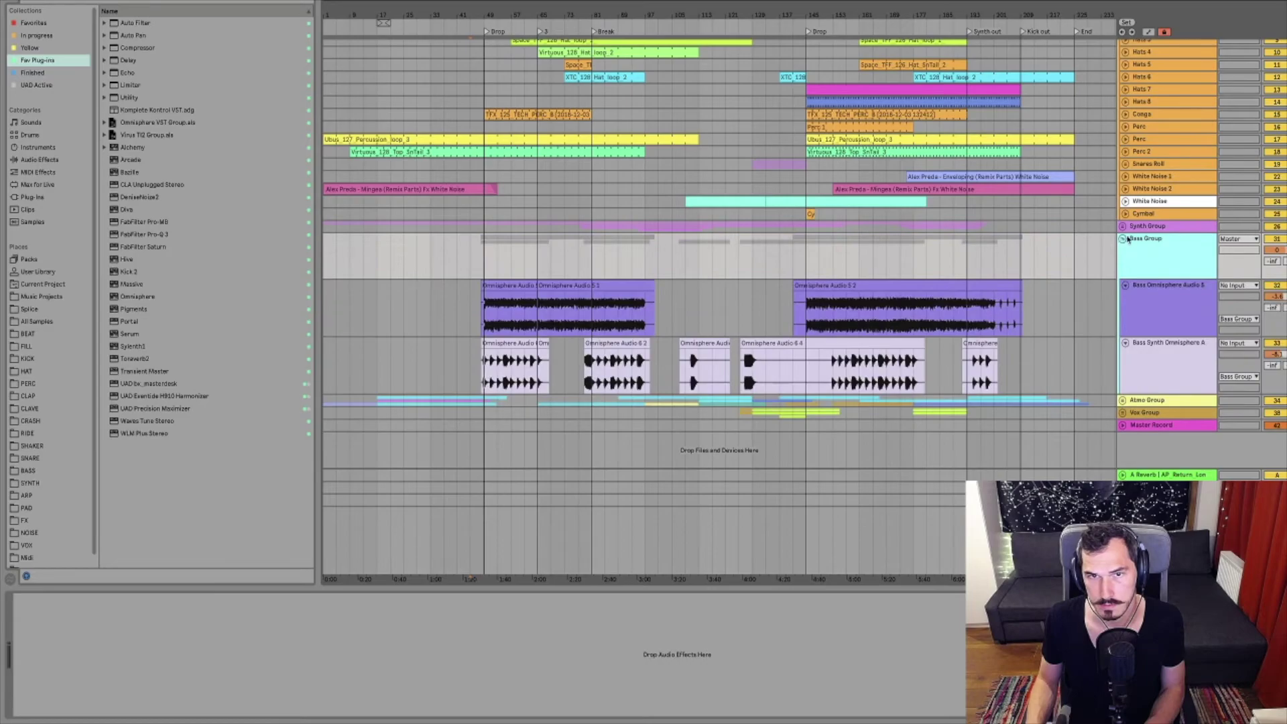
{"action": "right_click", "coordinate": [1150, 250]}
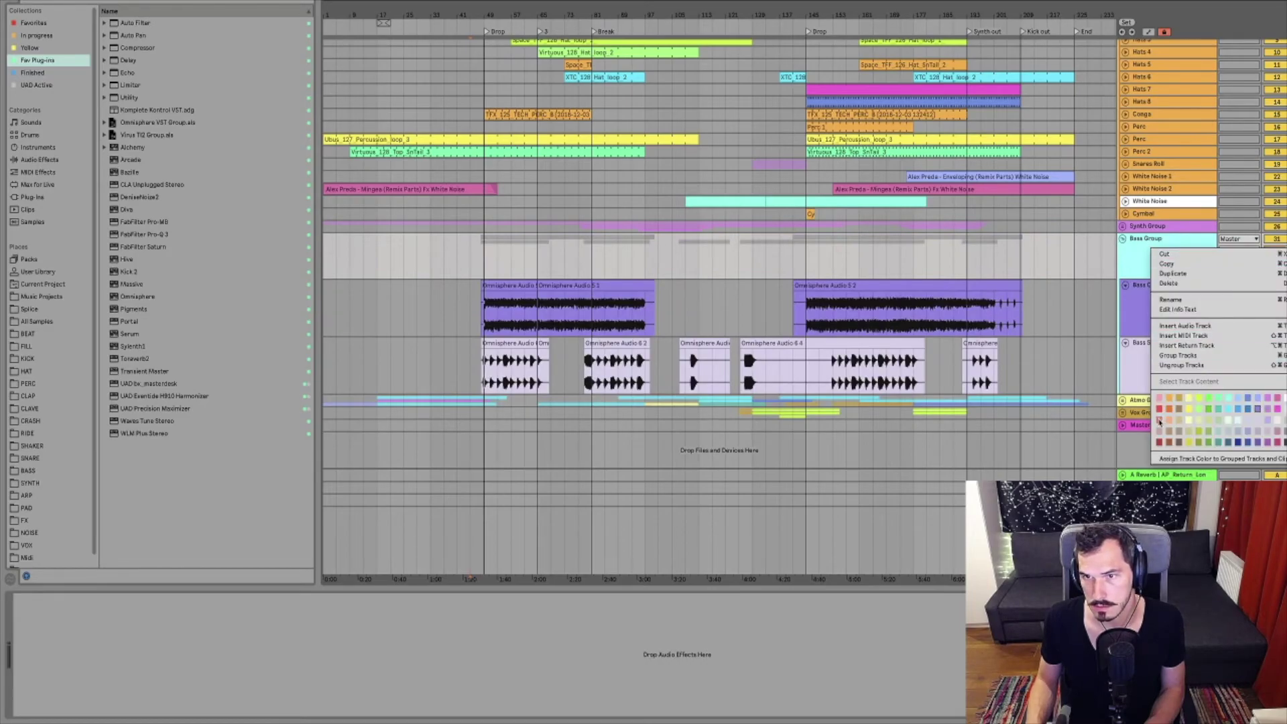
{"action": "left_click", "coordinate": [1160, 422]}
Assign the Bass Group's color to its grouped tracks and clips, and fold the group
{"action": "right_click", "coordinate": [1158, 268]}
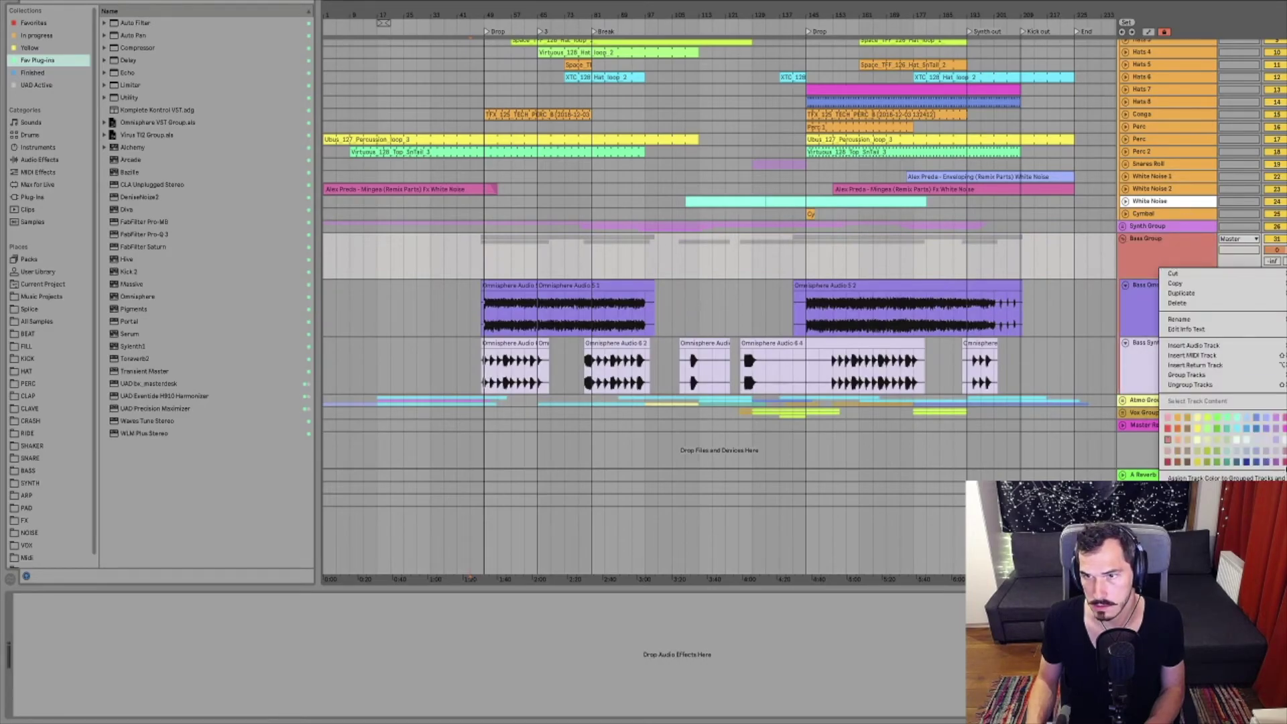
{"action": "left_click", "coordinate": [1198, 476]}
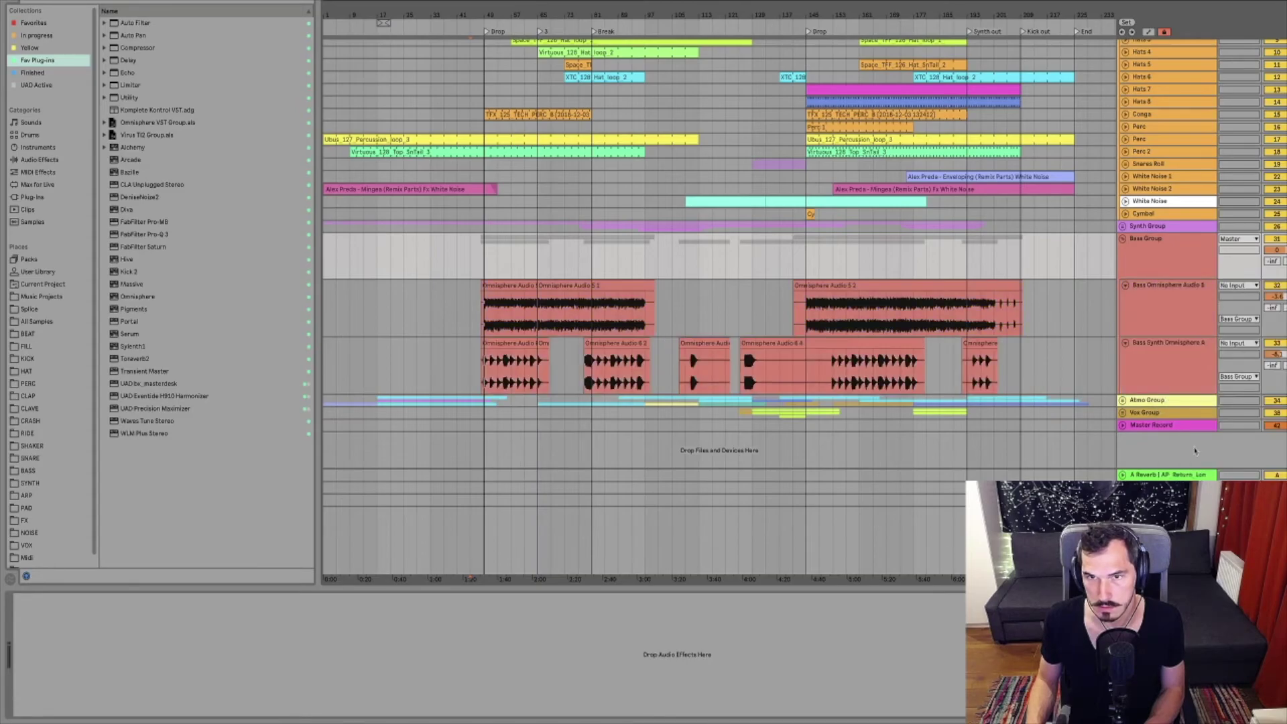
{"action": "left_click", "coordinate": [1157, 264]}
{"action": "left_click", "coordinate": [1123, 238]}
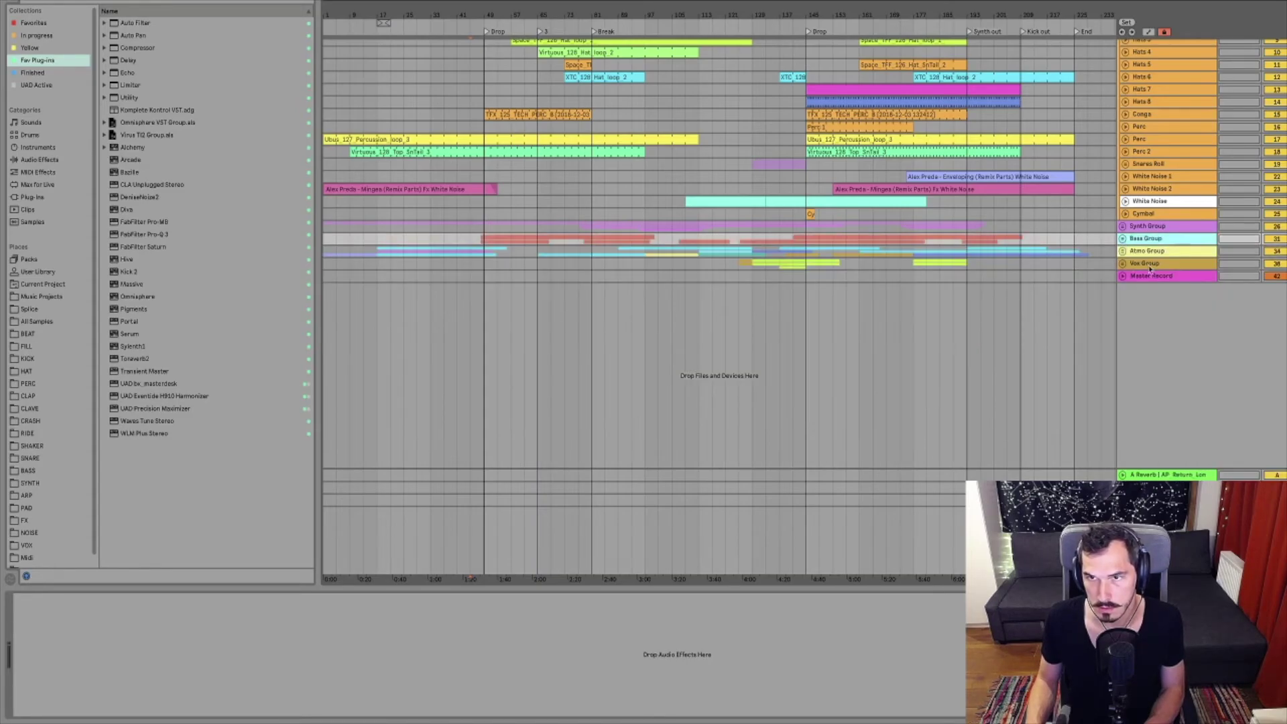
Unfold the Atmo Group and assign its yellow color to its grouped tracks and clips
{"action": "left_click", "coordinate": [1147, 251]}
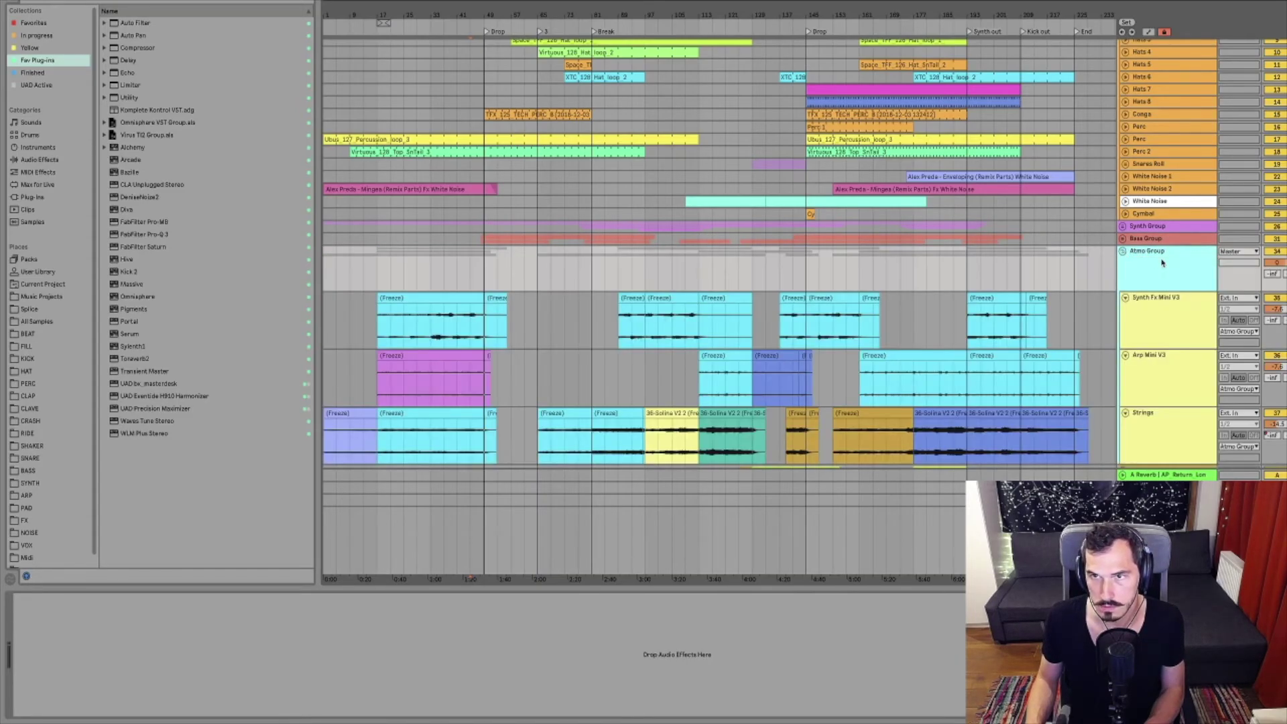
{"action": "scroll", "coordinate": [1140, 267], "scroll_direction": "down", "scroll_amount": 3}
{"action": "scroll", "coordinate": [1141, 268], "scroll_direction": "up", "scroll_amount": 2}
{"action": "right_click", "coordinate": [1152, 236]}
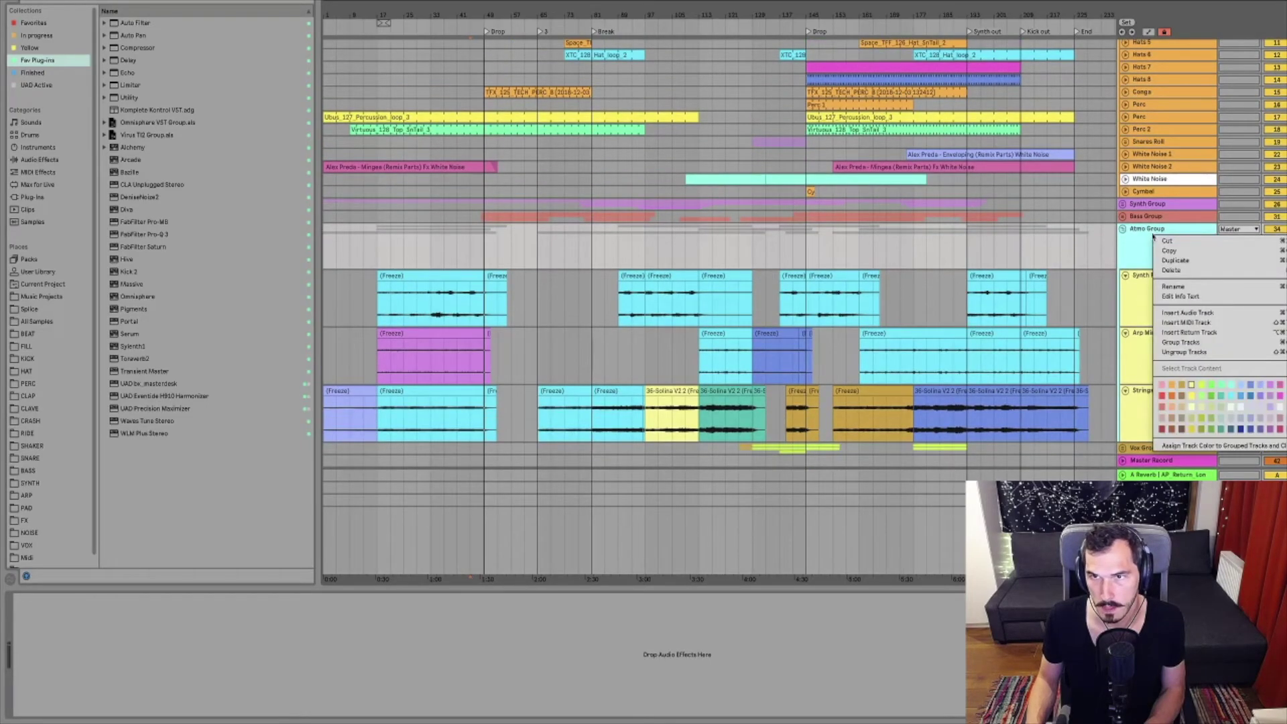
{"action": "left_click", "coordinate": [1200, 446]}
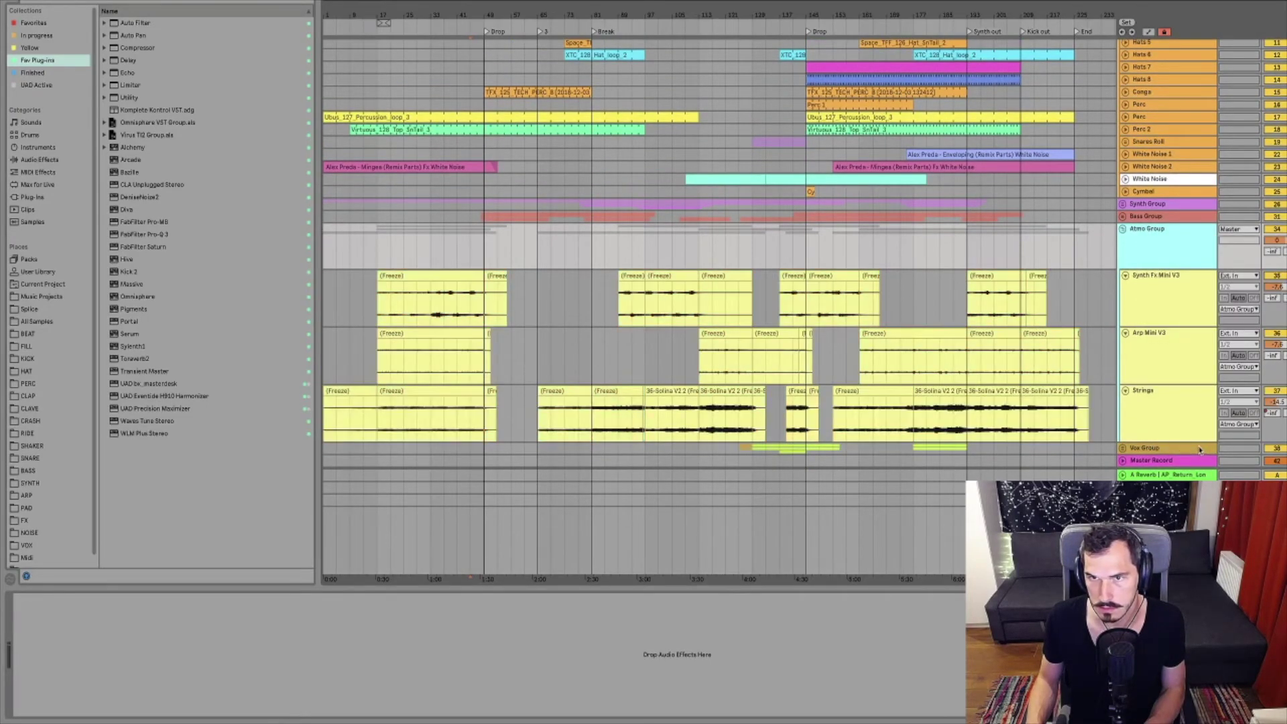
{"action": "left_click", "coordinate": [1164, 297]}
{"action": "left_click", "coordinate": [1159, 253]}
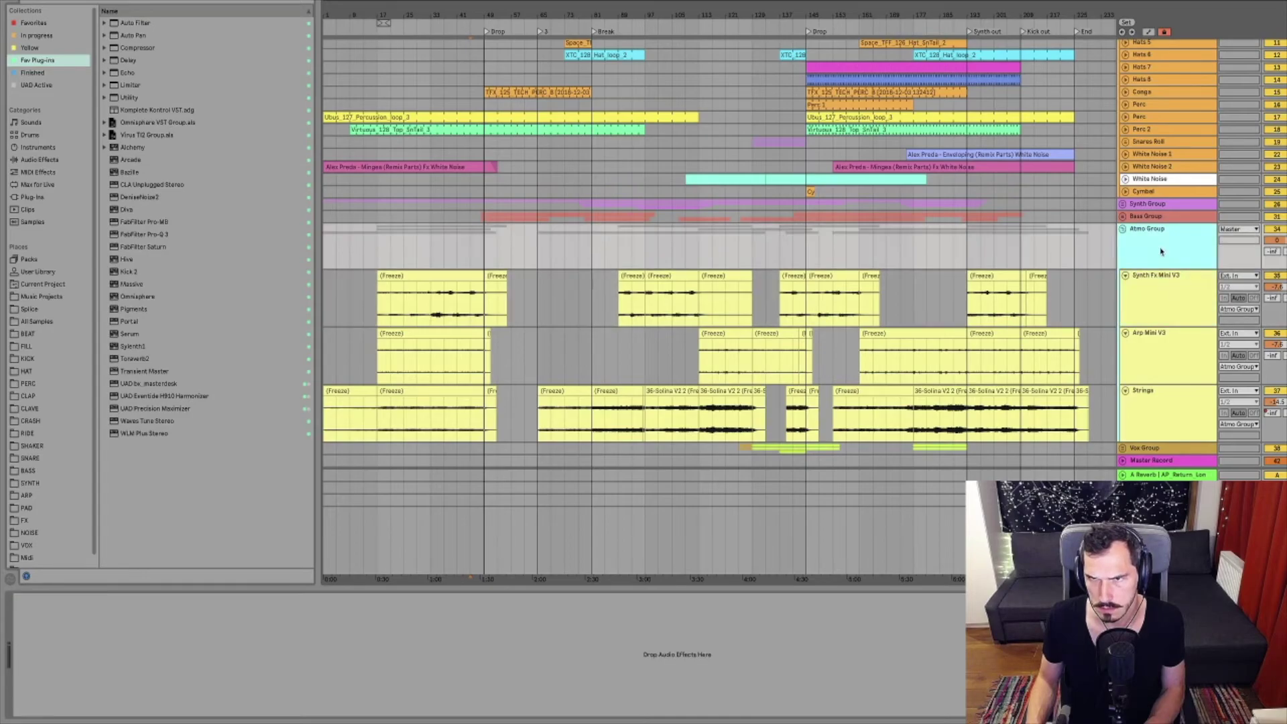
Try out several blue, cyan and pale green track colors on the Atmo Group
{"action": "right_click", "coordinate": [1168, 246]}
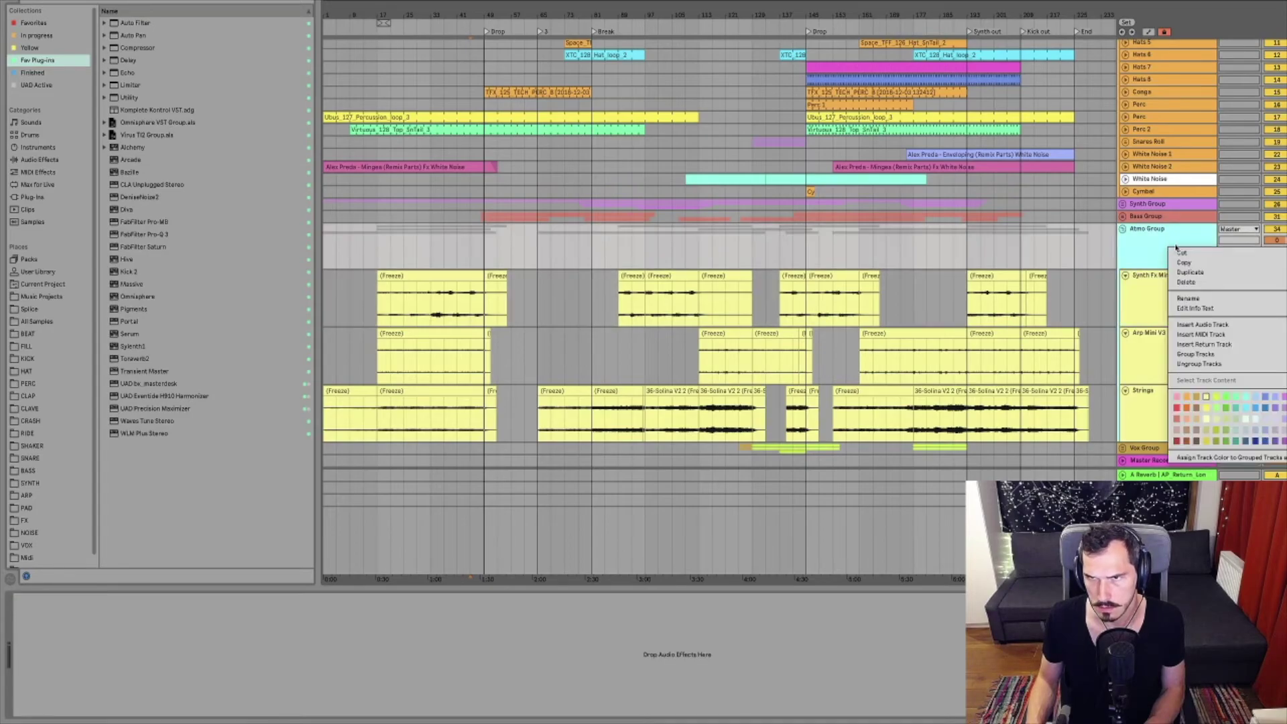
{"action": "left_click", "coordinate": [1254, 399]}
{"action": "right_click", "coordinate": [1170, 253]}
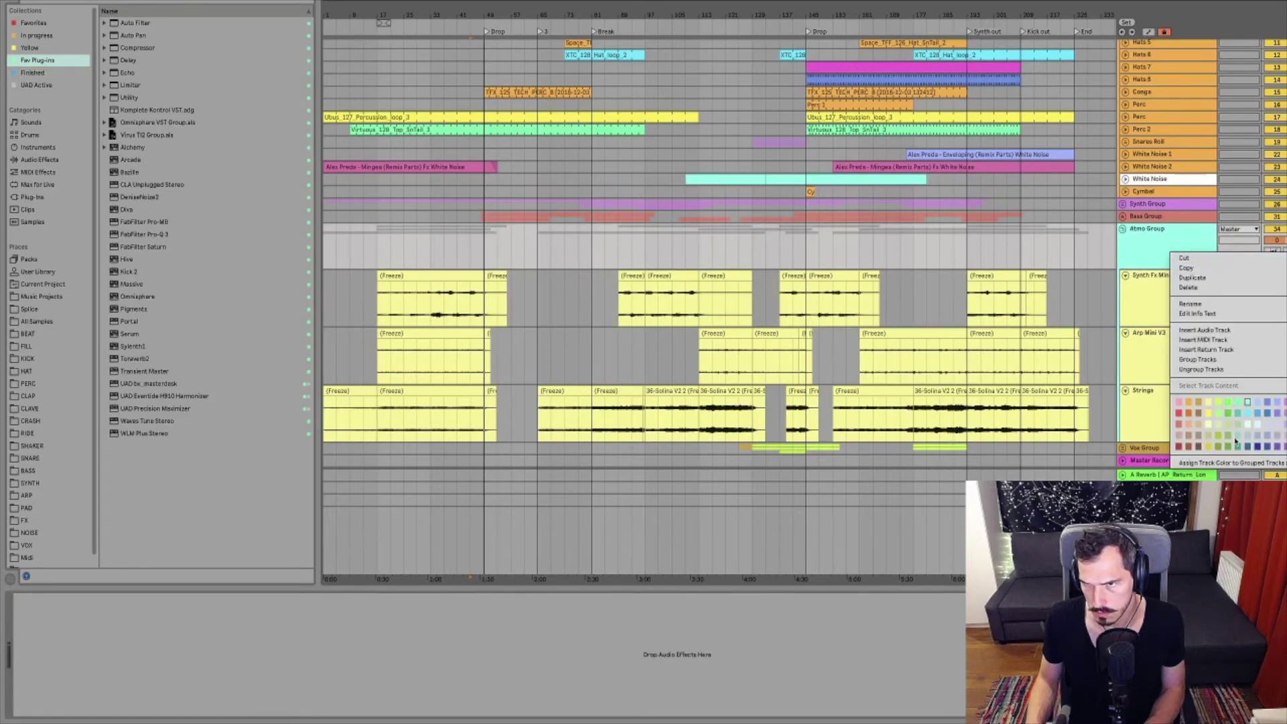
{"action": "left_click", "coordinate": [1249, 414]}
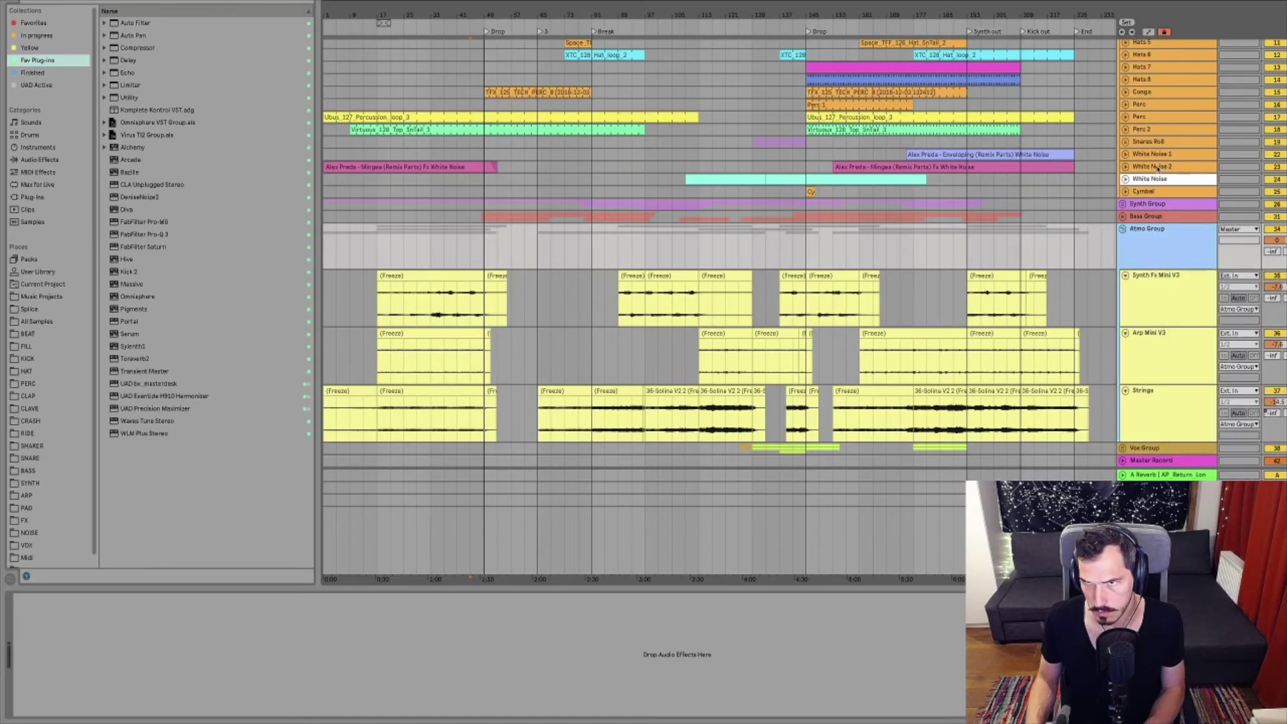
{"action": "right_click", "coordinate": [1148, 254]}
{"action": "left_click", "coordinate": [1243, 408]}
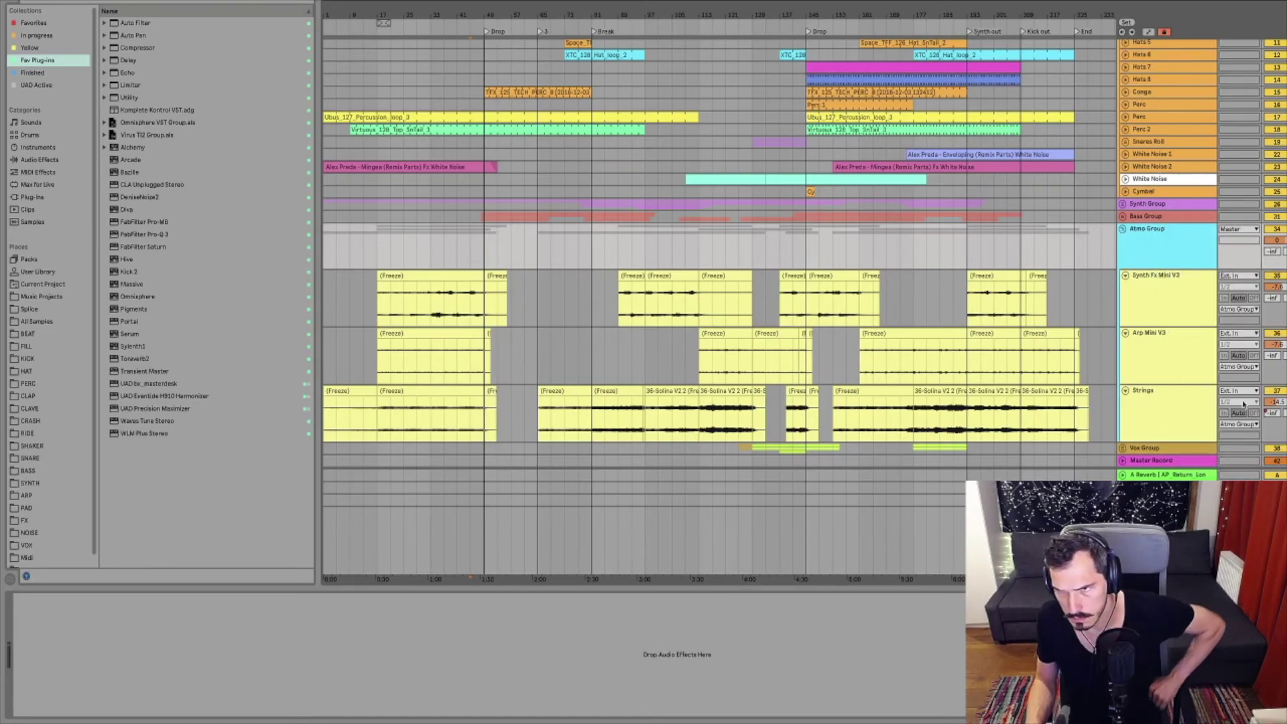
{"action": "right_click", "coordinate": [1172, 251]}
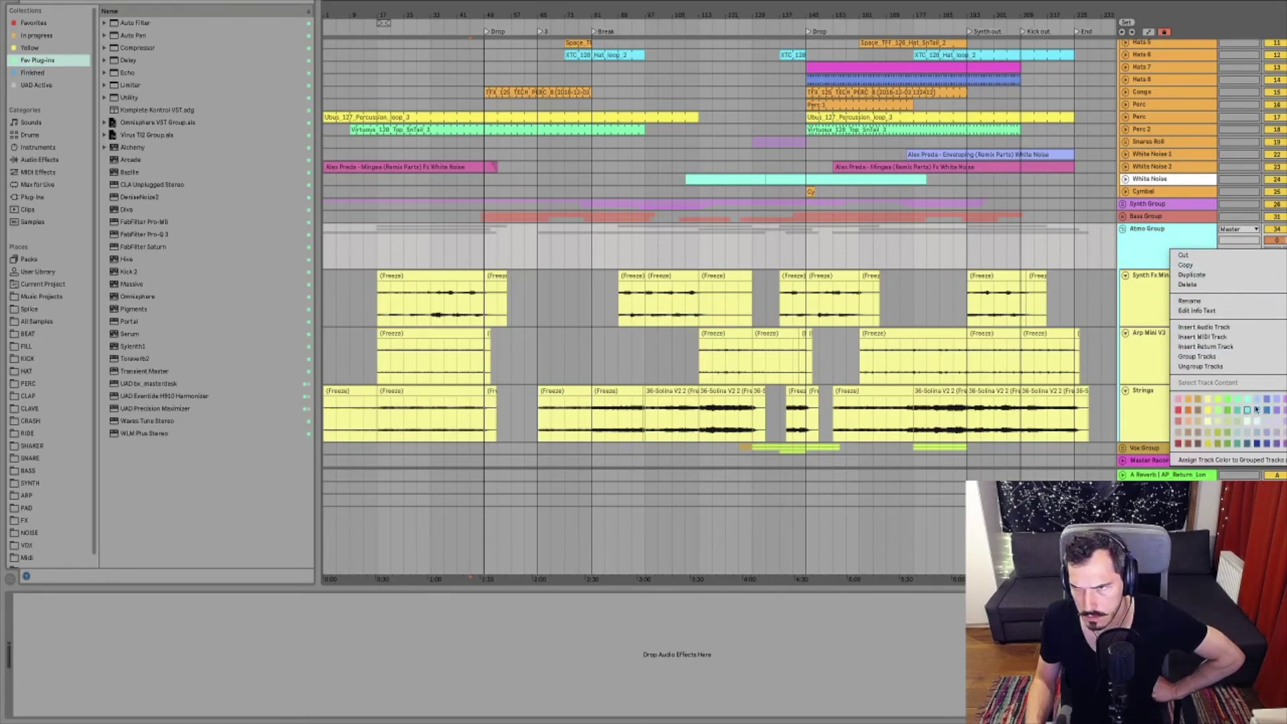
{"action": "left_click", "coordinate": [1249, 425]}
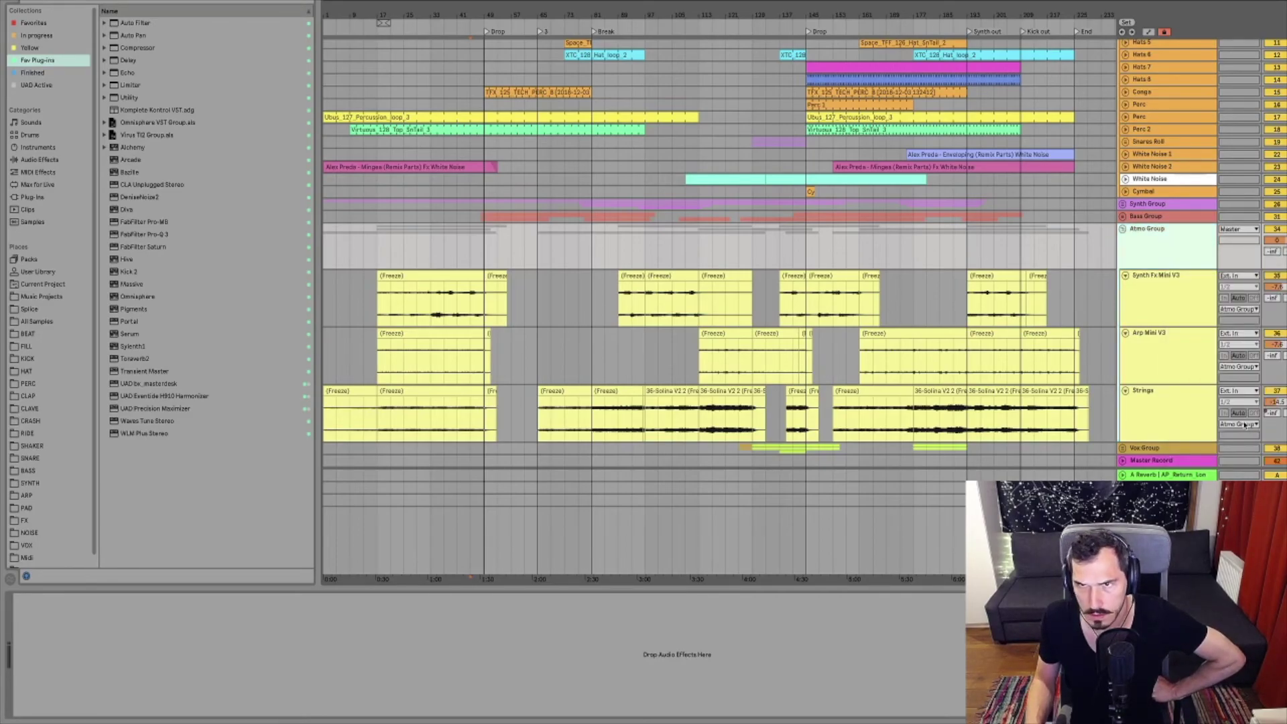
{"action": "right_click", "coordinate": [1186, 267]}
{"action": "left_click", "coordinate": [1259, 425]}
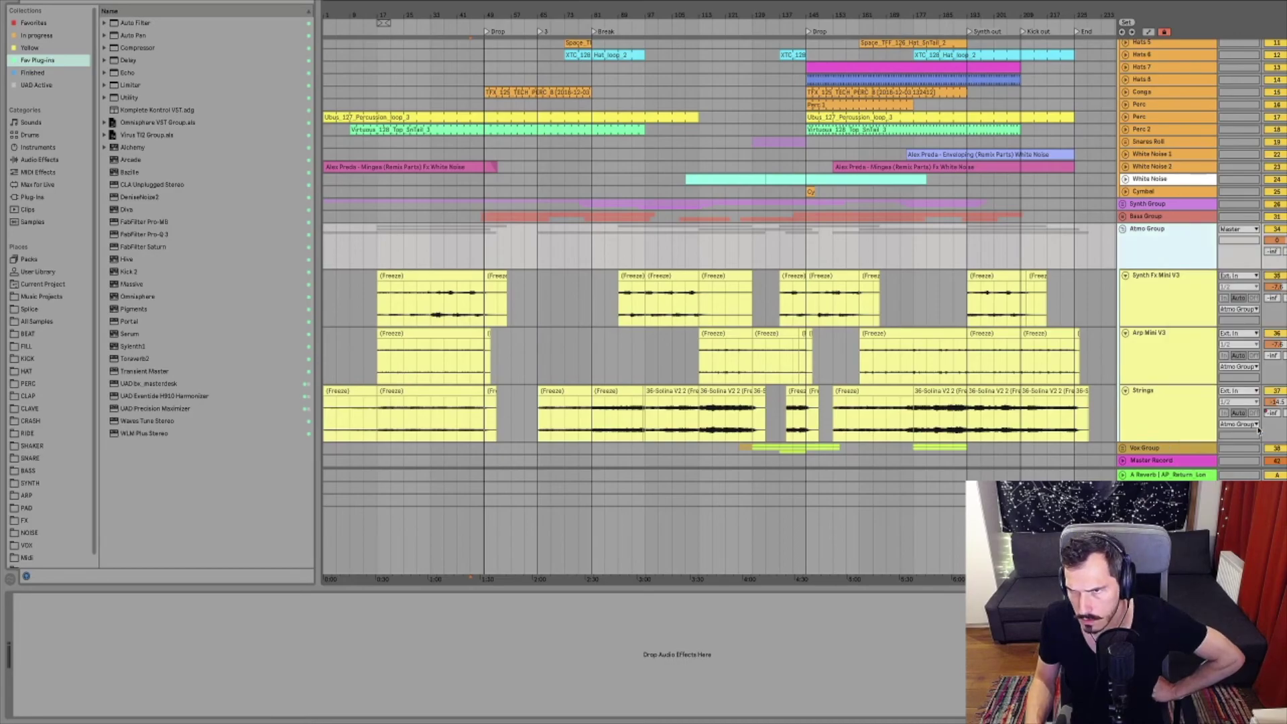
Set the Atmo Group to light blue, assign that color to its grouped tracks and clips, and fold the group
{"action": "left_click", "coordinate": [1167, 255]}
{"action": "right_click", "coordinate": [1165, 247]}
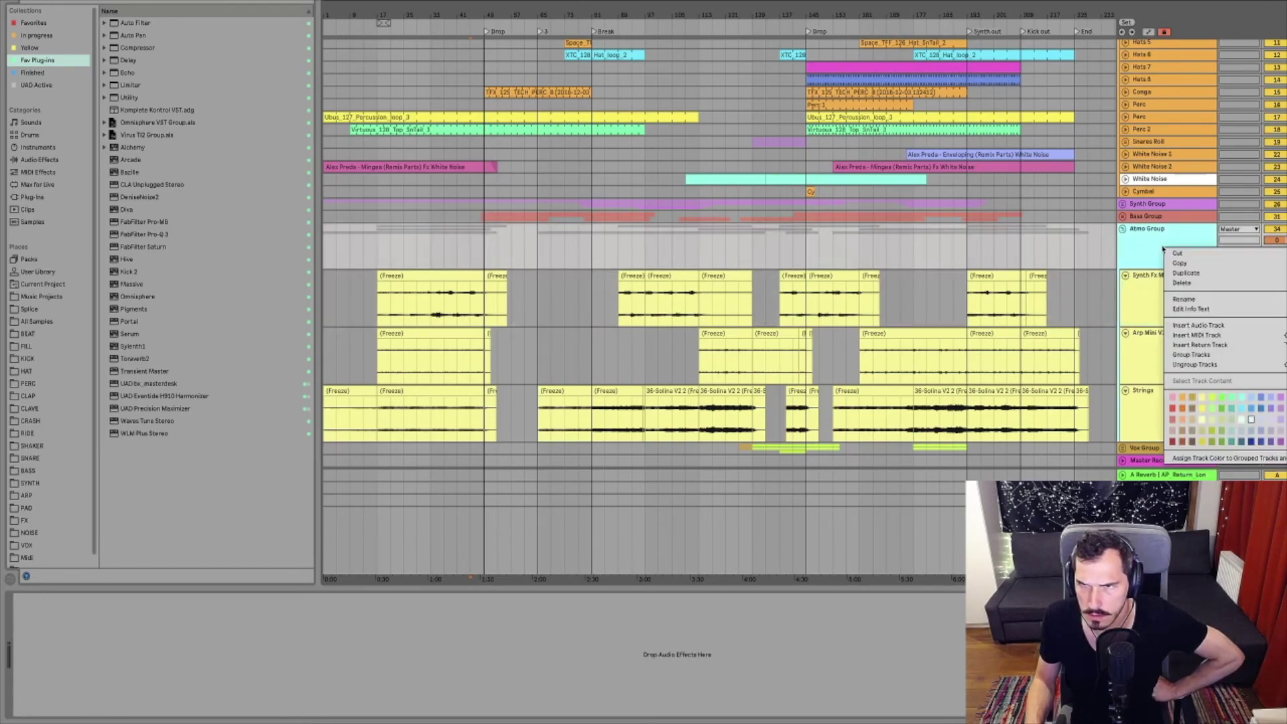
{"action": "left_click", "coordinate": [1251, 397]}
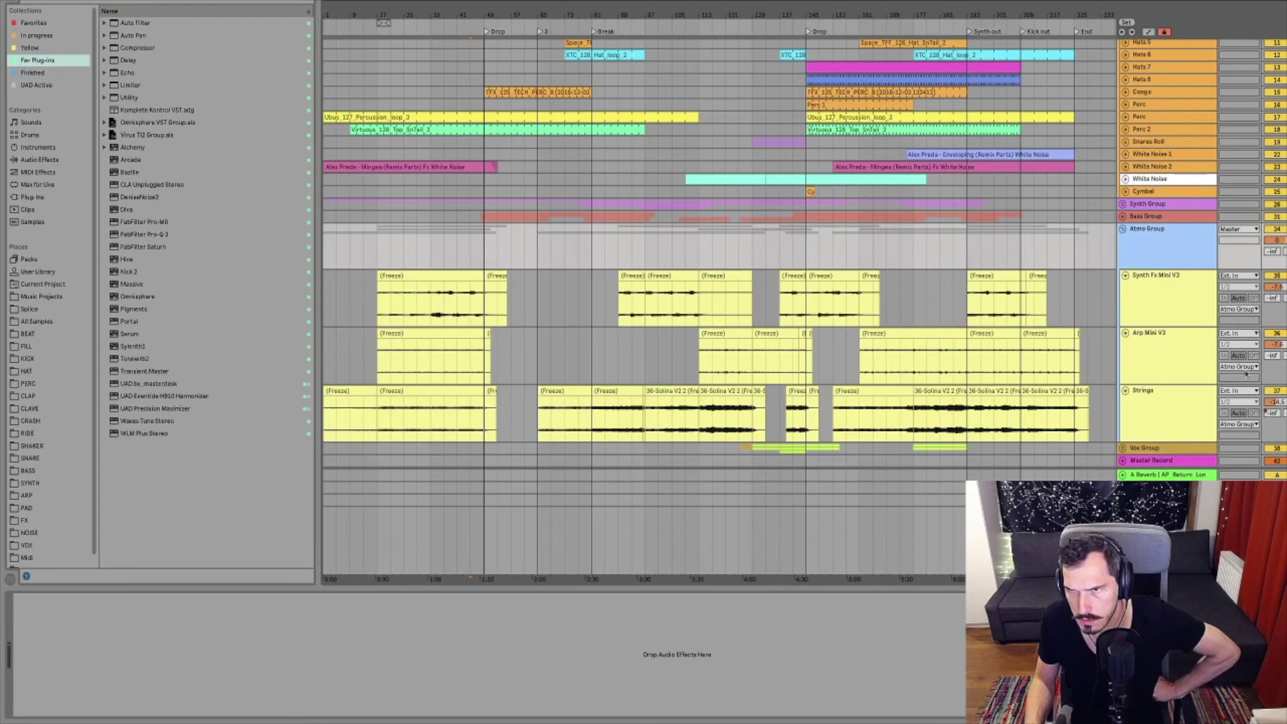
{"action": "right_click", "coordinate": [1166, 260]}
{"action": "left_click", "coordinate": [1207, 470]}
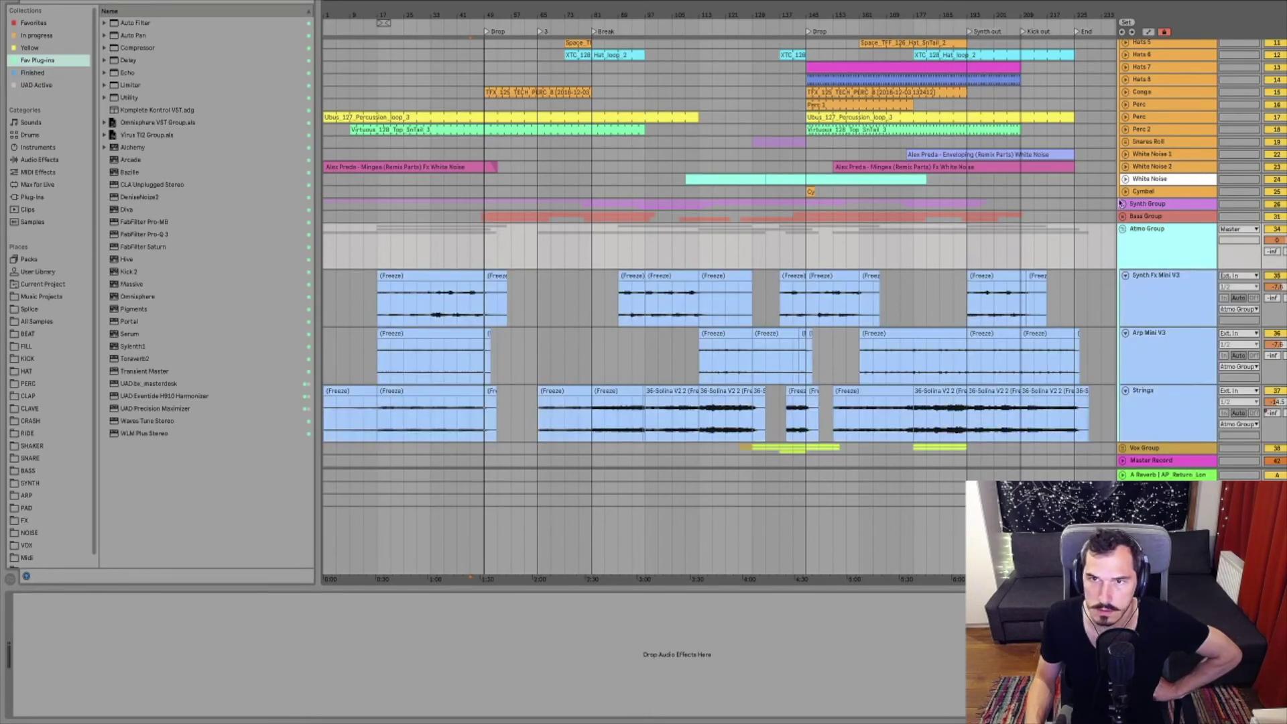
{"action": "left_click", "coordinate": [1123, 229]}
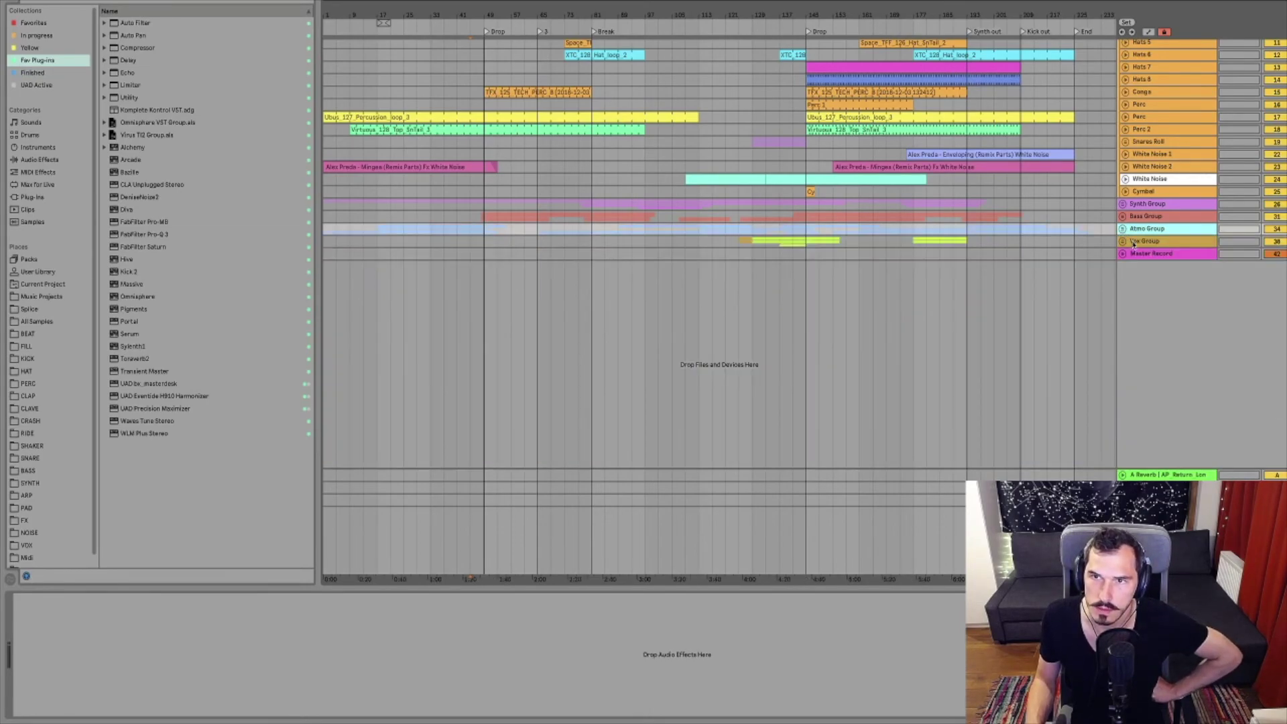
Unfold the Vox Group and set its track color to pale yellow
{"action": "left_click", "coordinate": [1123, 242]}
{"action": "left_click", "coordinate": [1123, 243]}
{"action": "left_click", "coordinate": [1164, 315]}
{"action": "left_click", "coordinate": [1162, 277]}
{"action": "right_click", "coordinate": [1162, 277]}
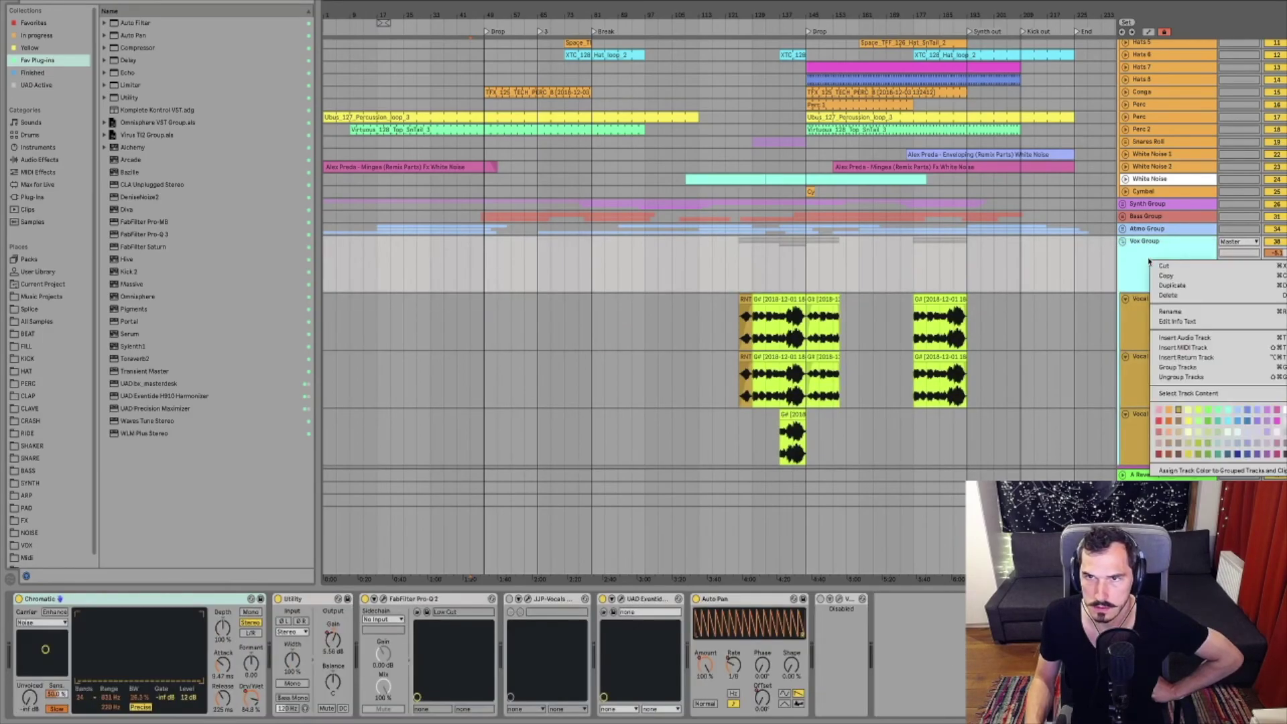
{"action": "left_click", "coordinate": [1189, 410]}
Assign the Vox Group's color to its grouped tracks and clips, and fold the group
{"action": "right_click", "coordinate": [1168, 253]}
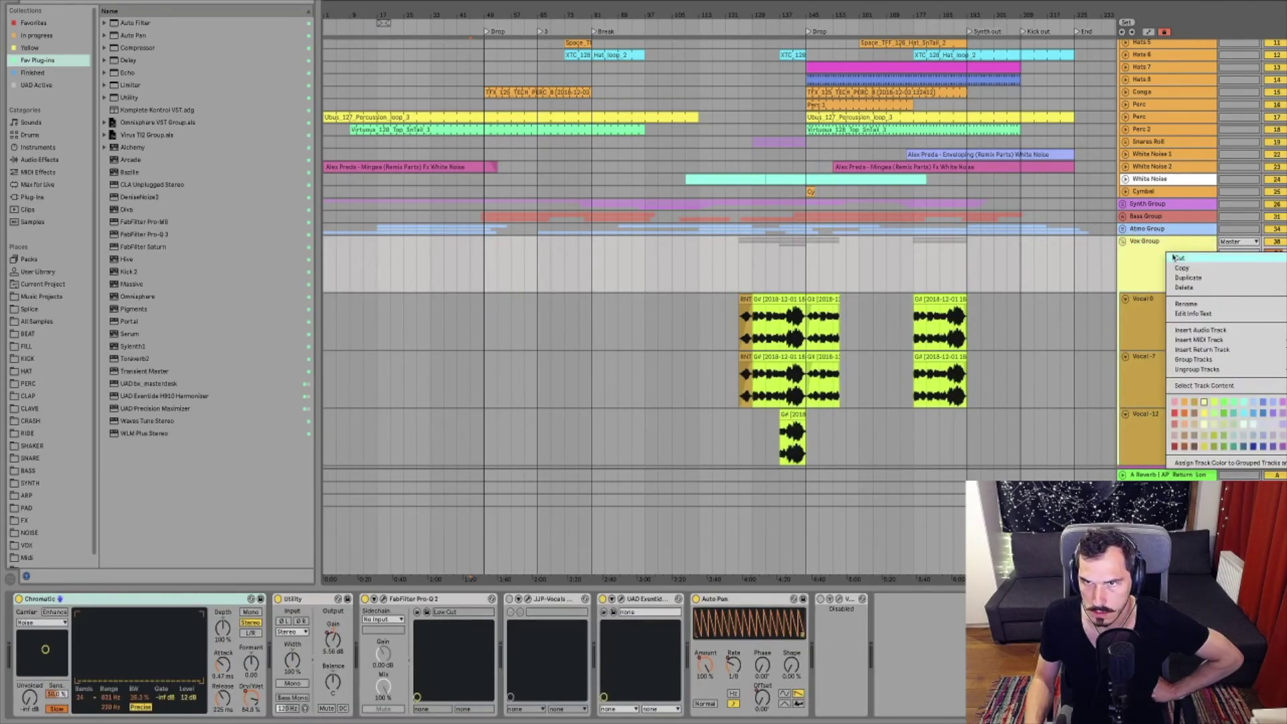
{"action": "left_click", "coordinate": [1219, 463]}
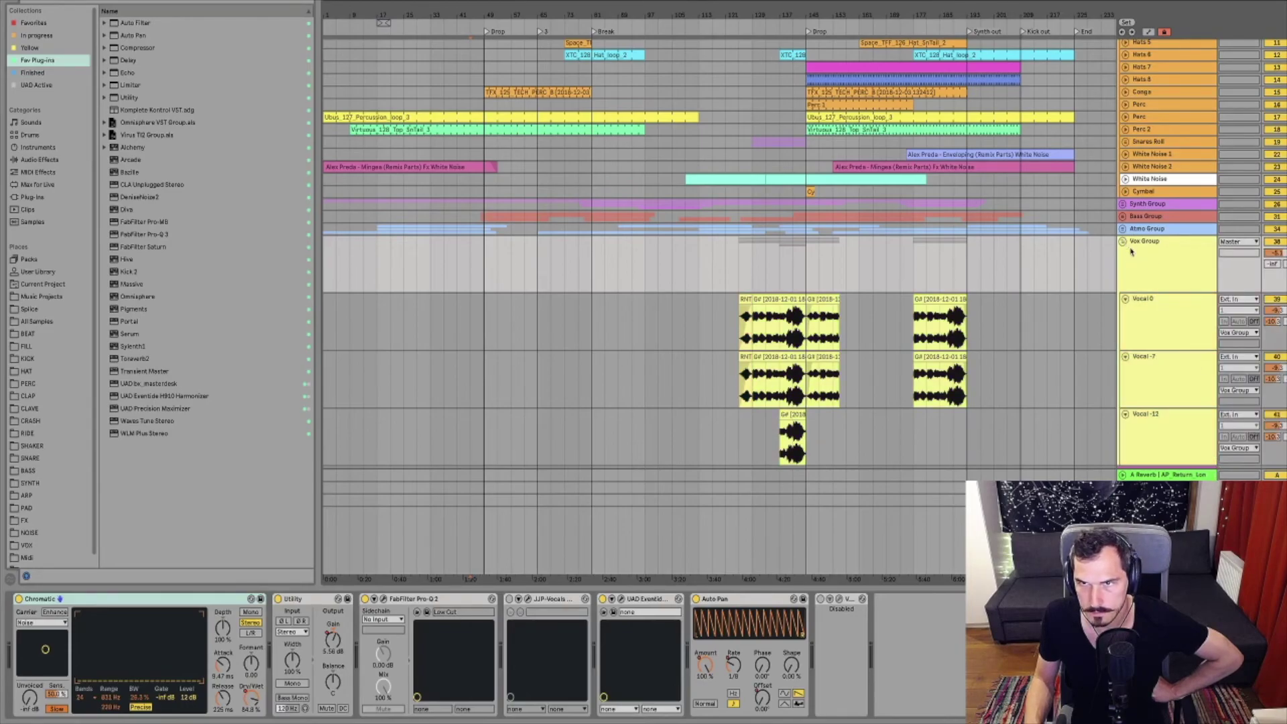
{"action": "left_click", "coordinate": [1123, 241]}
Deactivate the Master Record track and fold it
{"action": "left_click", "coordinate": [1143, 256]}
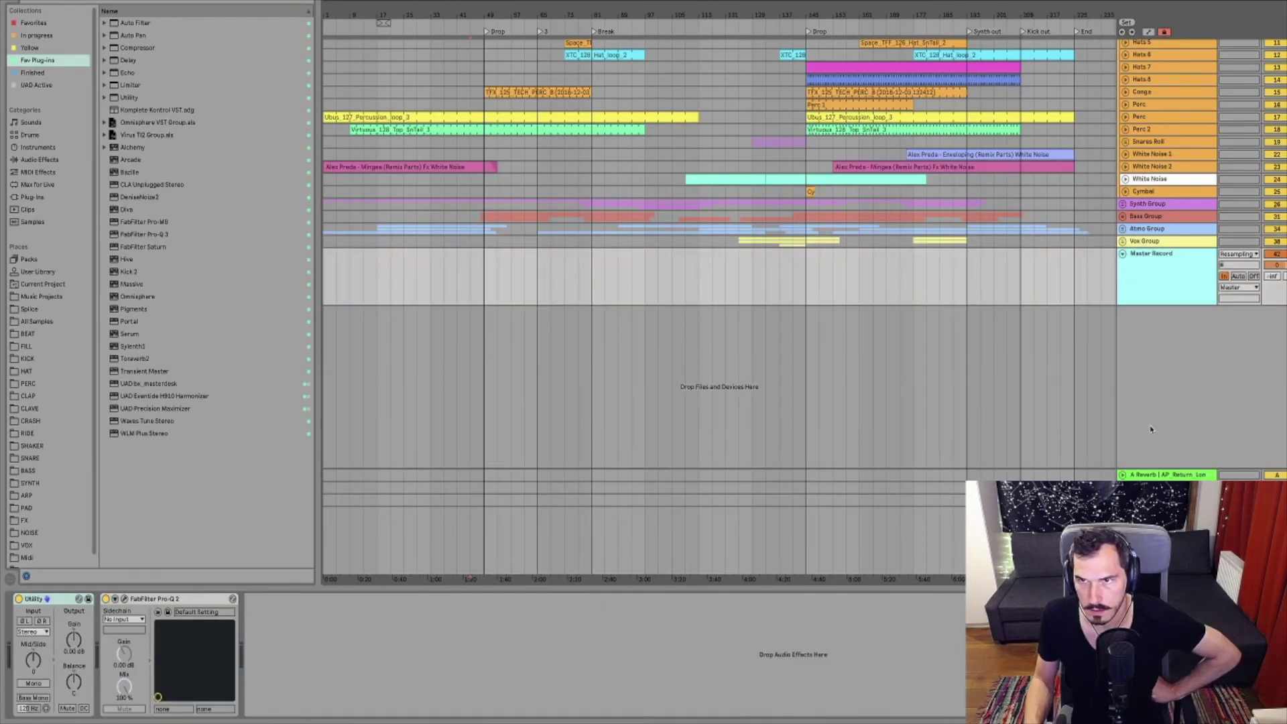
{"action": "left_click", "coordinate": [1275, 255]}
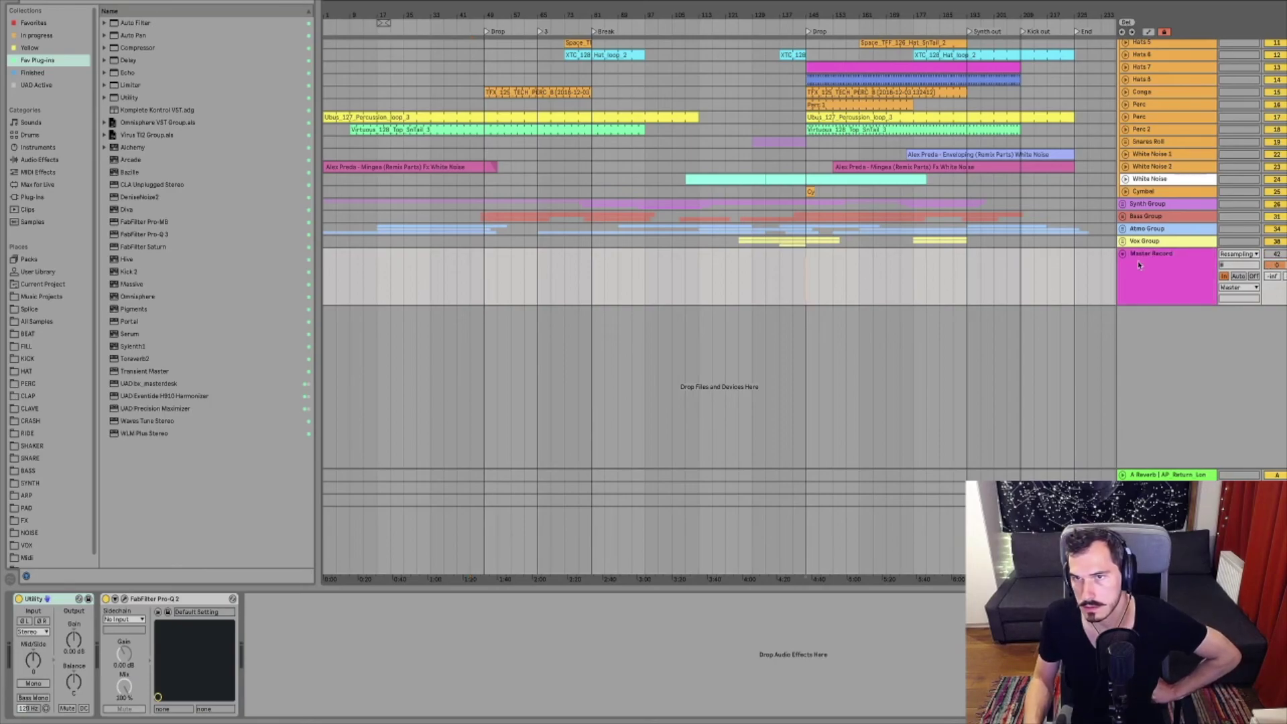
{"action": "left_click", "coordinate": [806, 291]}
{"action": "left_click", "coordinate": [1122, 254]}
{"action": "left_click", "coordinate": [1144, 242]}
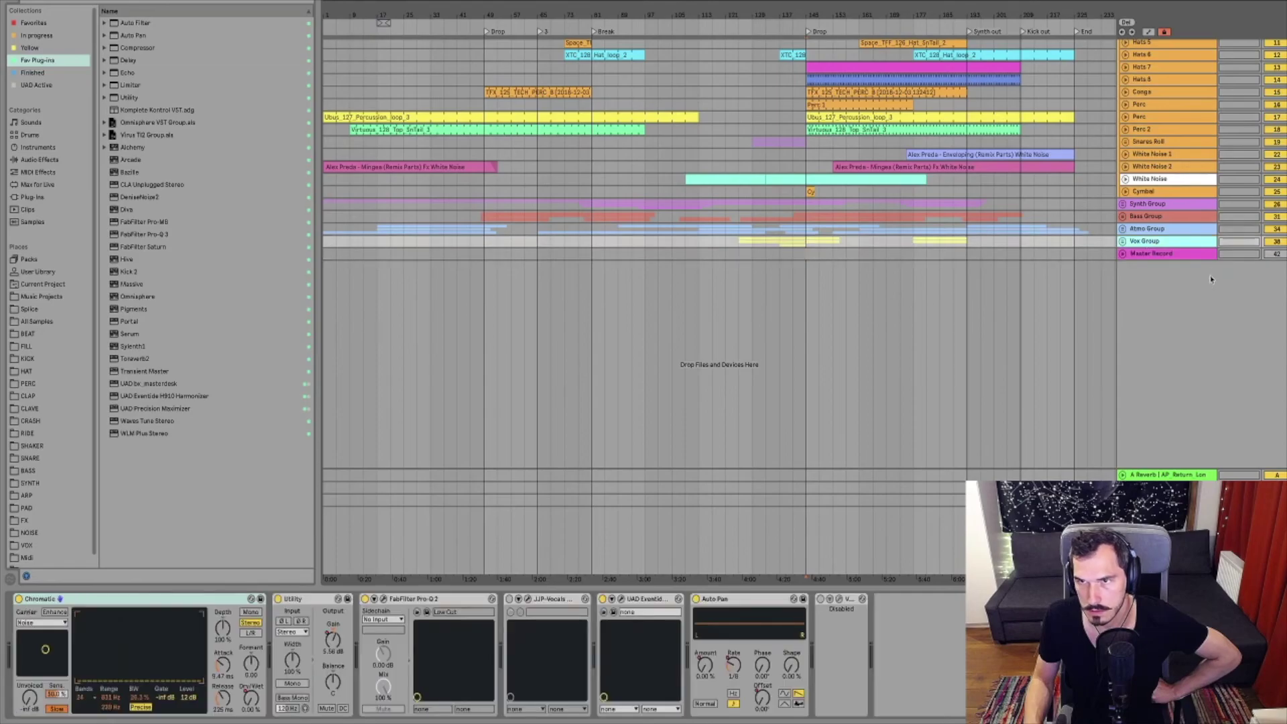
Review the tracks inside the Drums Group, checking the devices on the White Noise and Hats 8 tracks
{"action": "scroll", "coordinate": [1208, 276], "scroll_direction": "up", "scroll_amount": 3}
{"action": "left_click", "coordinate": [1167, 282]}
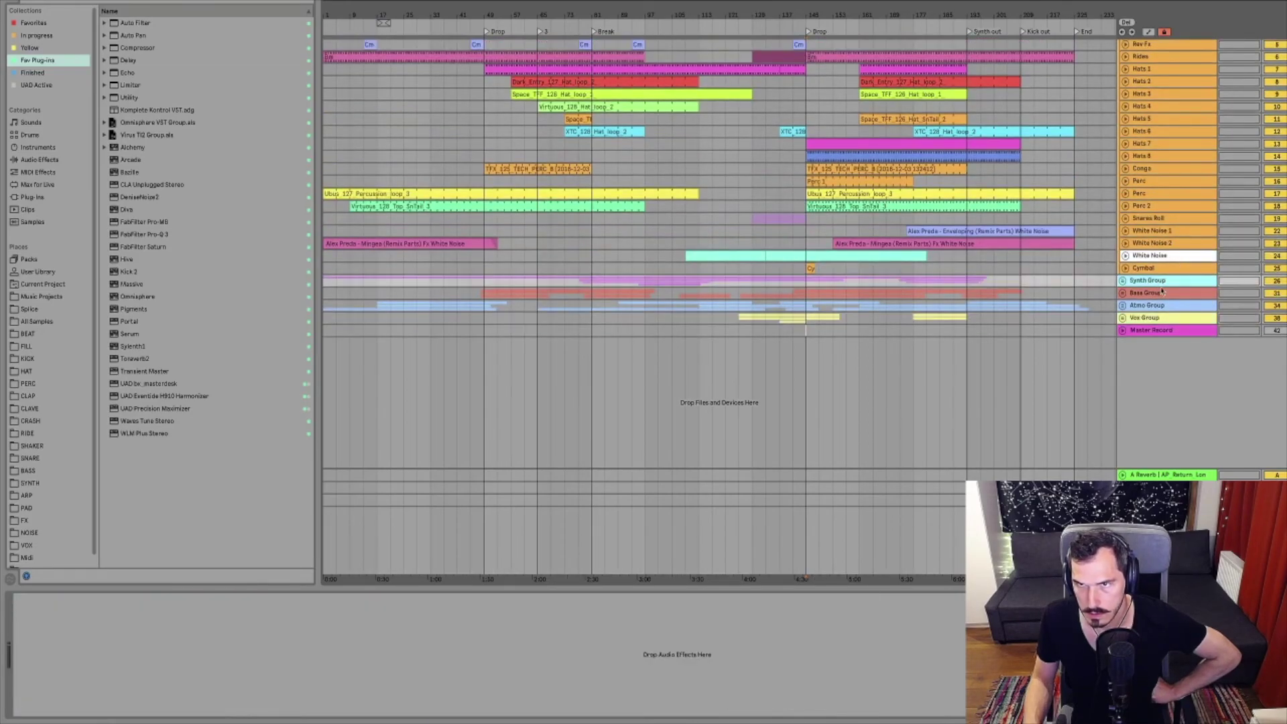
{"action": "left_click", "coordinate": [1170, 258]}
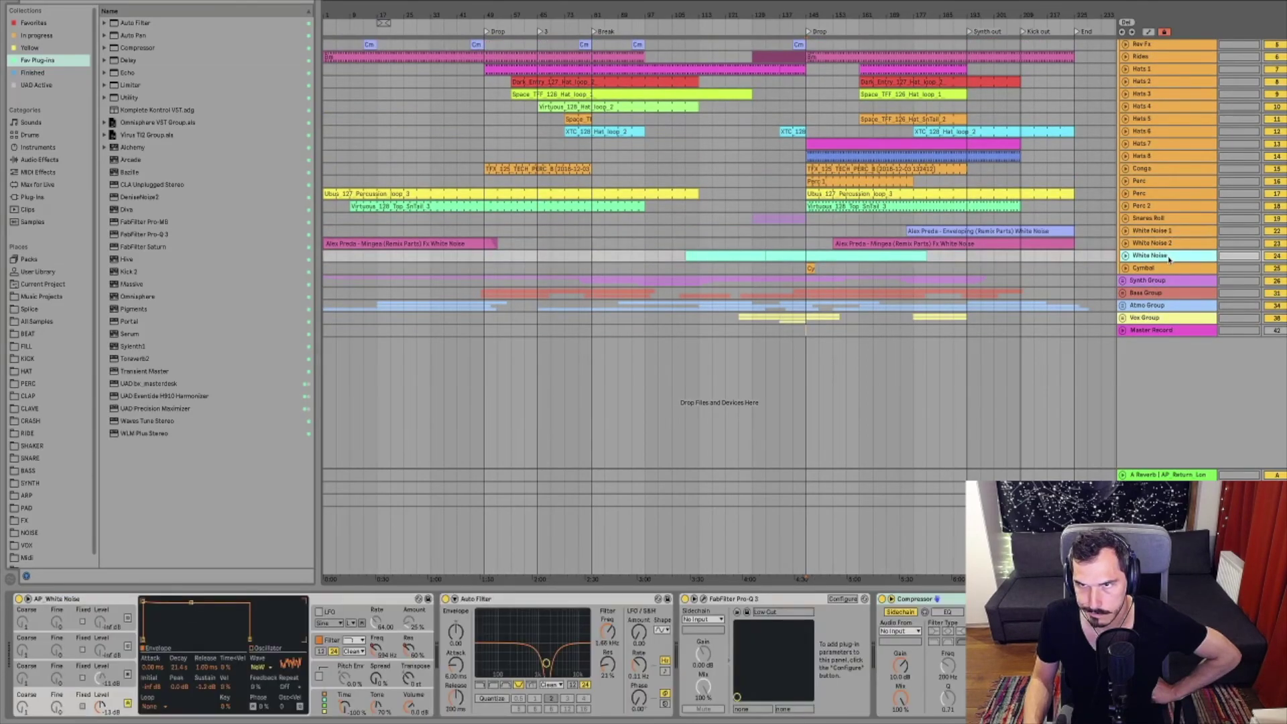
{"action": "scroll", "coordinate": [1169, 260], "scroll_direction": "up", "scroll_amount": 4}
{"action": "scroll", "coordinate": [1169, 260], "scroll_direction": "up", "scroll_amount": 1}
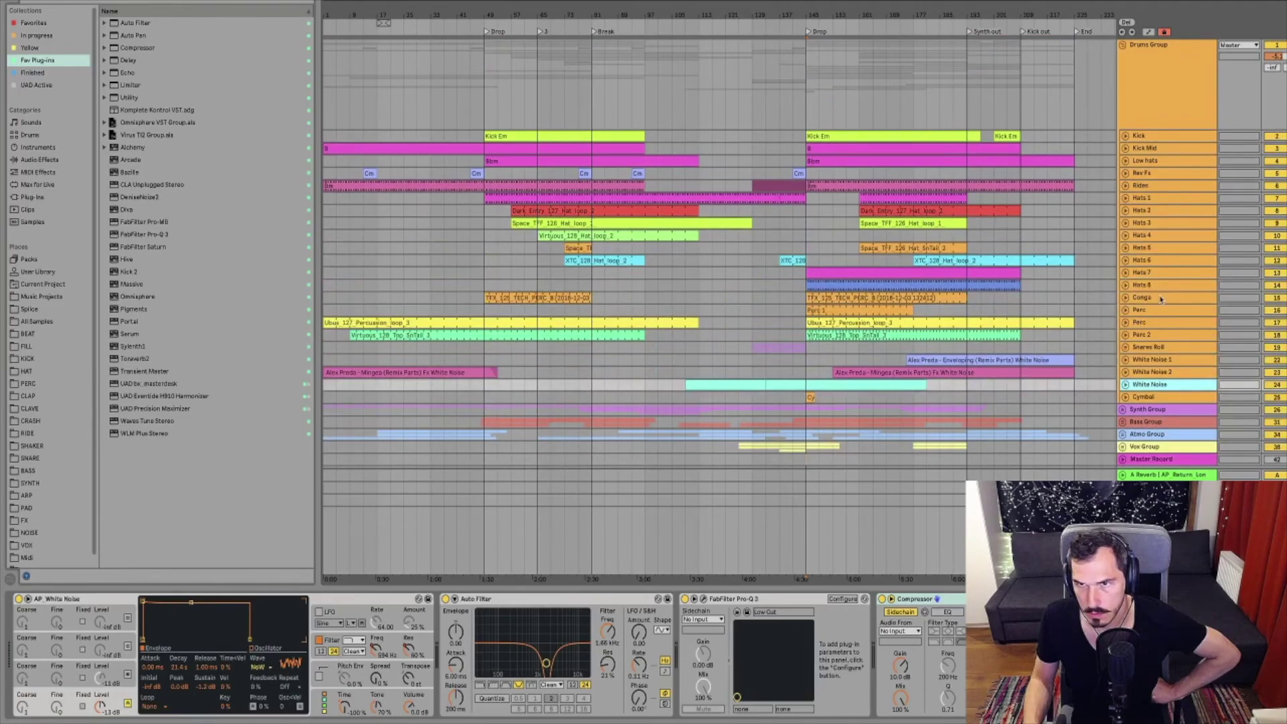
{"action": "scroll", "coordinate": [1161, 300], "scroll_direction": "down", "scroll_amount": 1}
{"action": "left_click", "coordinate": [1167, 334]}
{"action": "left_click", "coordinate": [1164, 358]}
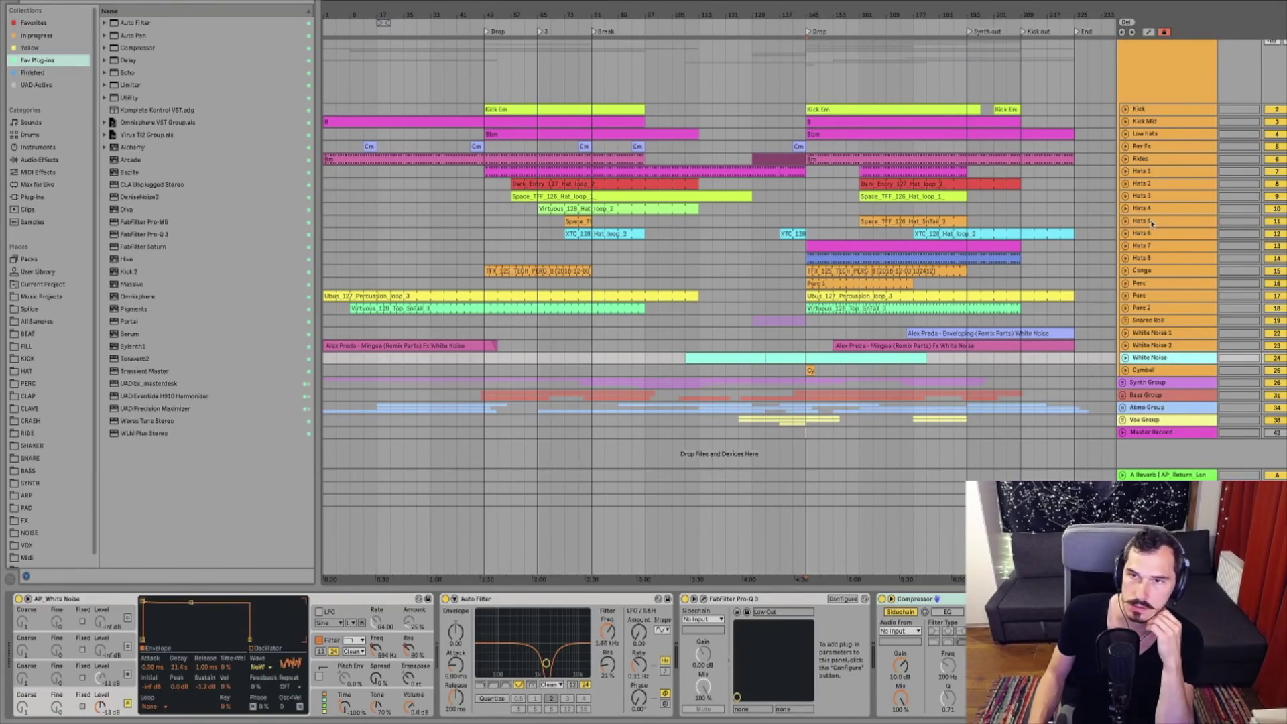
{"action": "left_click", "coordinate": [1156, 258]}
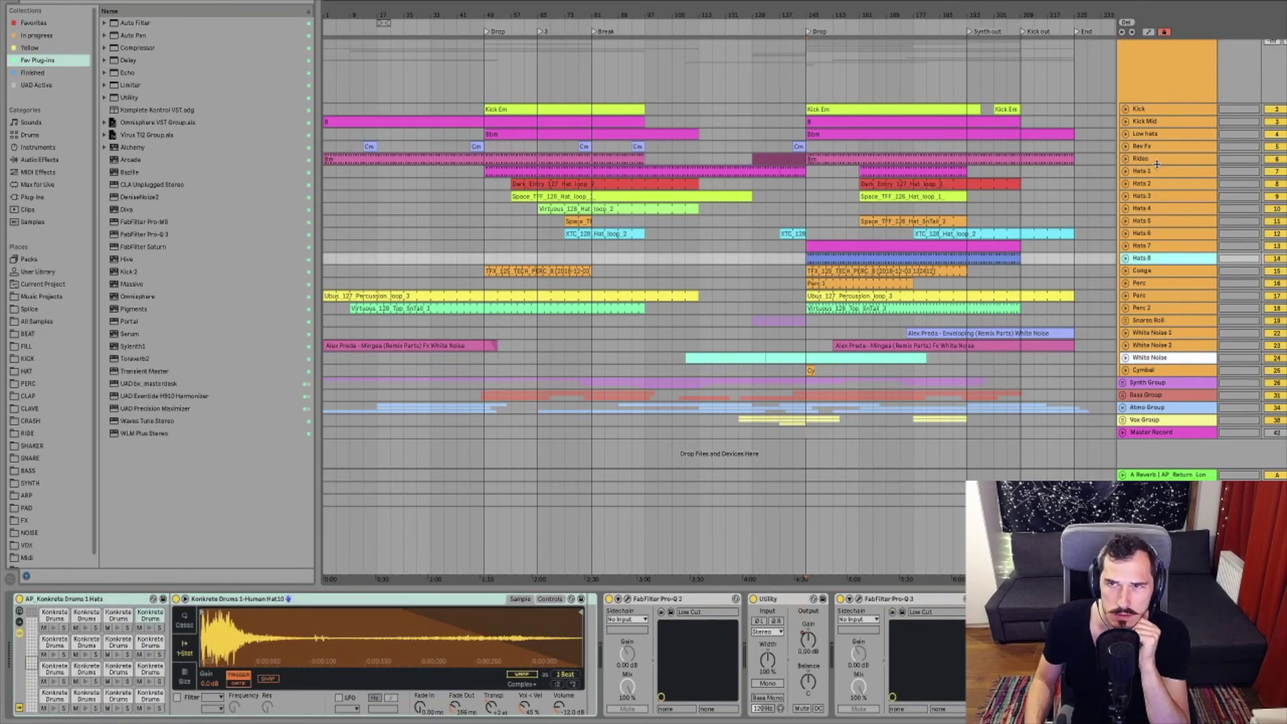